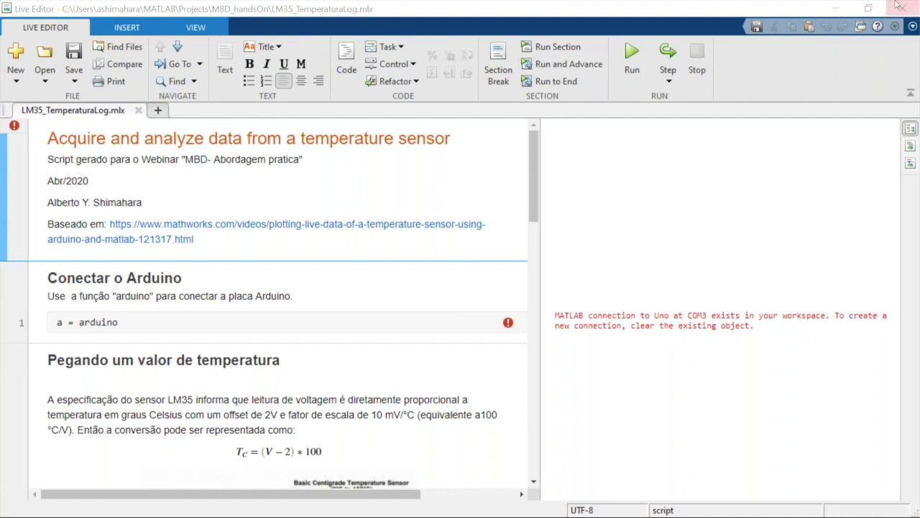
Look up the MATLAB Support Package for Arduino Hardware among the hardware support packages, then close its page
left_click(837, 7)
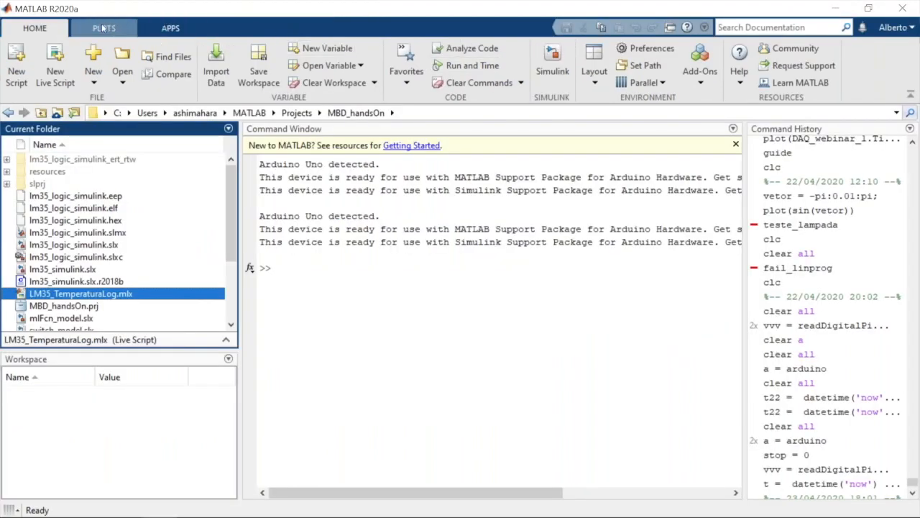
left_click(306, 274)
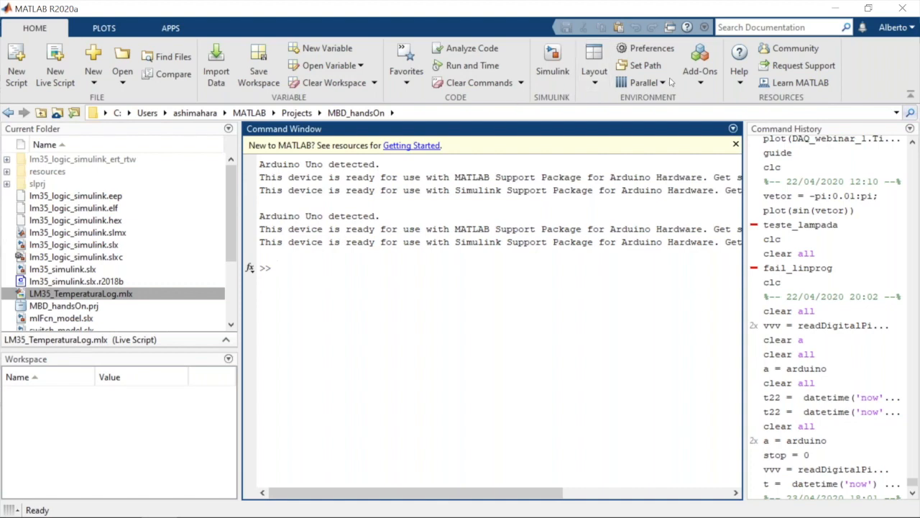
left_click(701, 81)
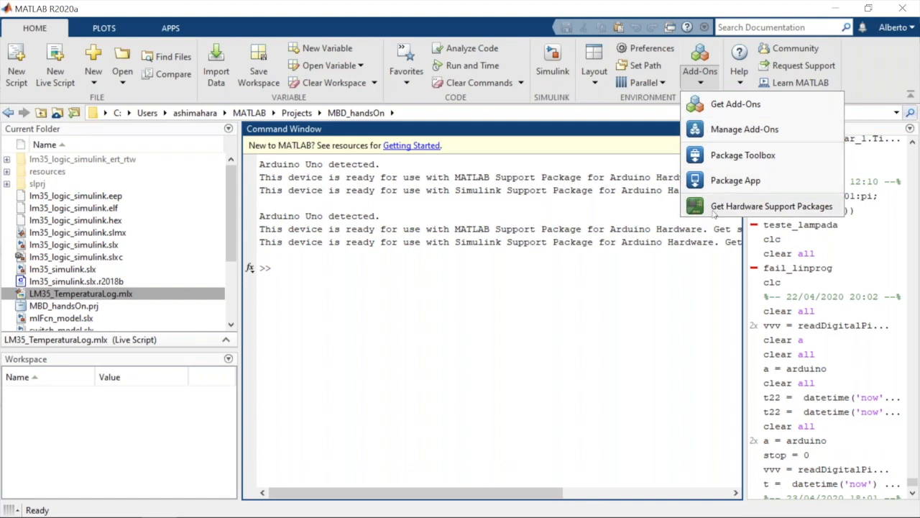
left_click(714, 214)
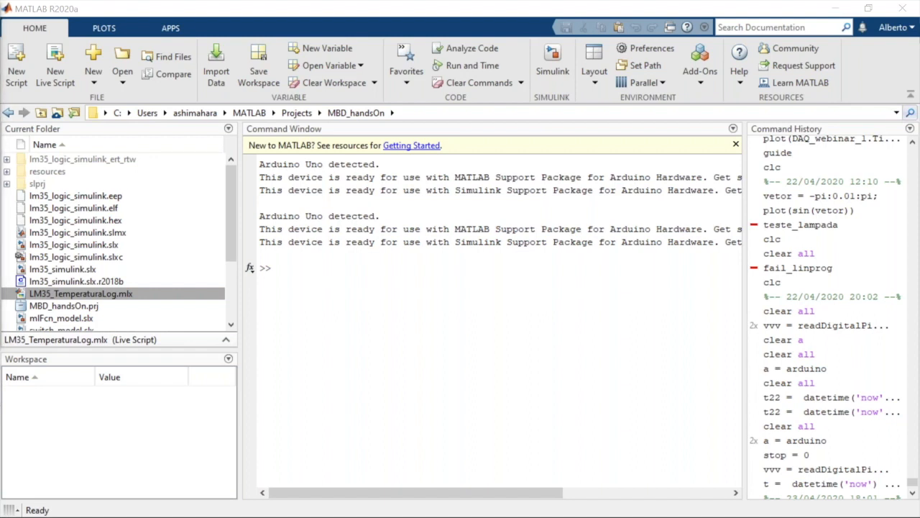
left_click_drag(0, 18, 494, 23)
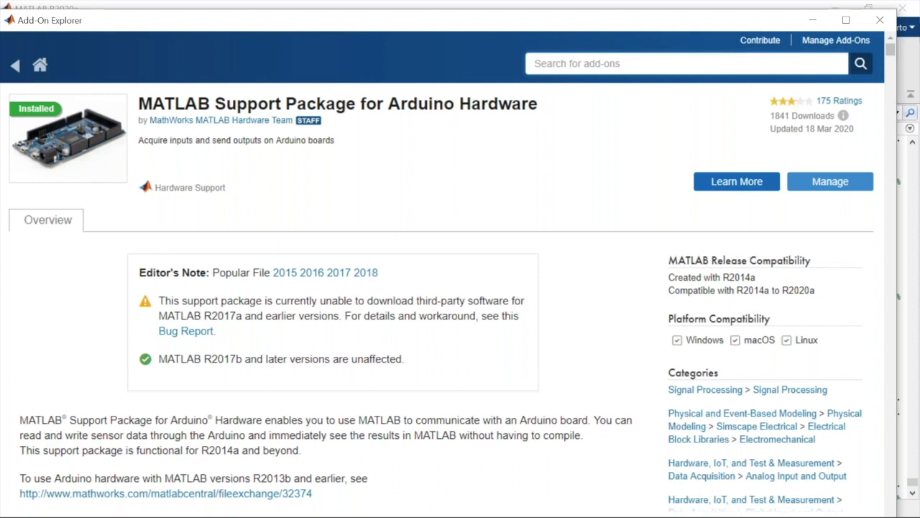
left_click(874, 26)
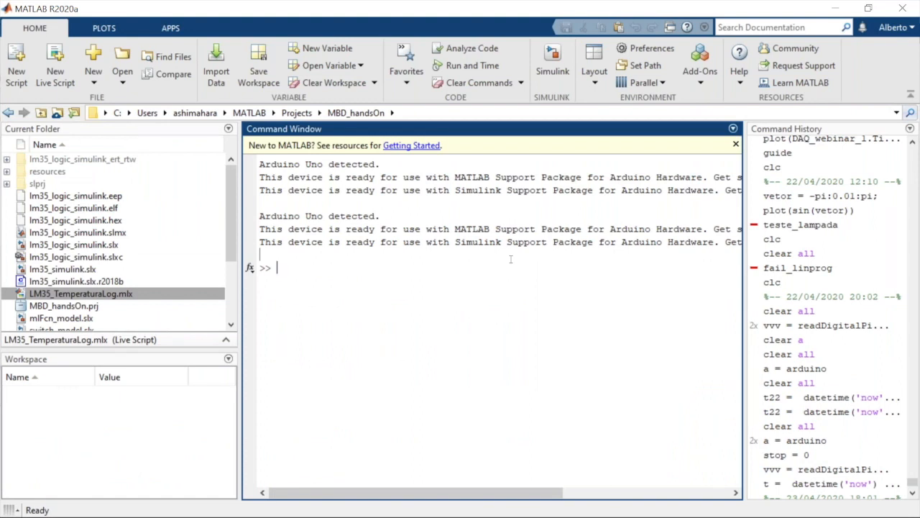
Connect to the Arduino board by running a = arduino in the Command Window
type("a = arduino")
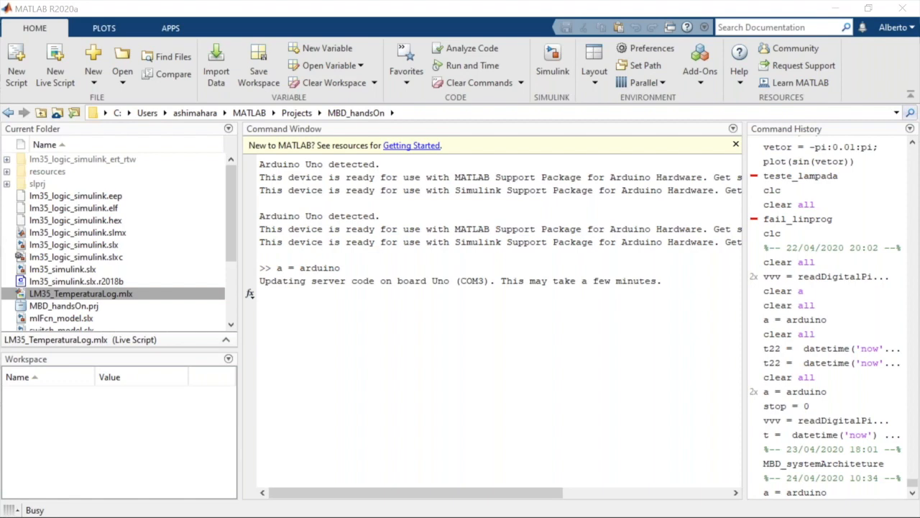
Show the live camera view of the Arduino board, move it clear of the command output, and return to the Command Window
left_click_drag(0, 37, 132, 10)
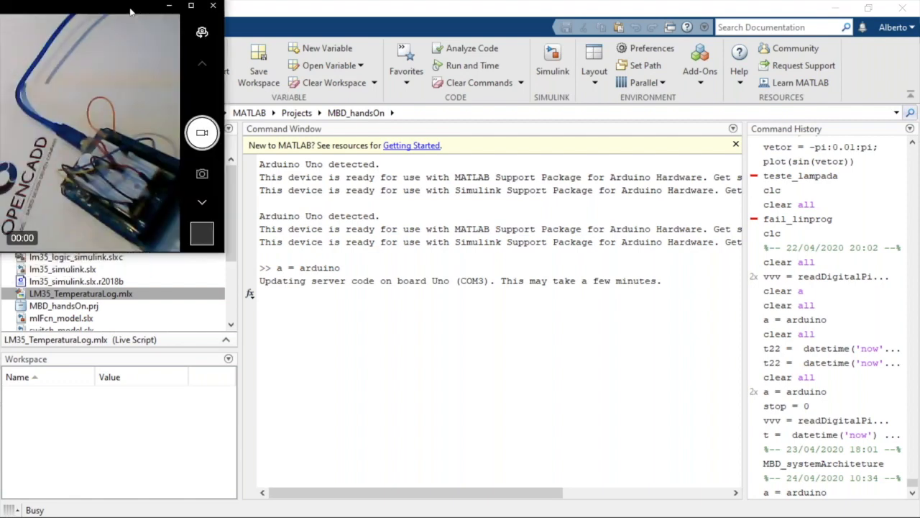
left_click_drag(316, 75, 633, 79)
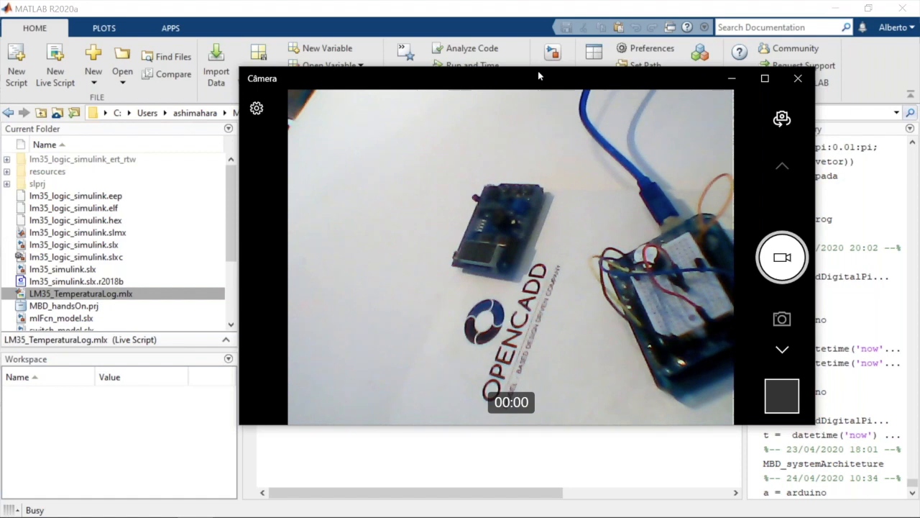
left_click_drag(540, 75, 529, 325)
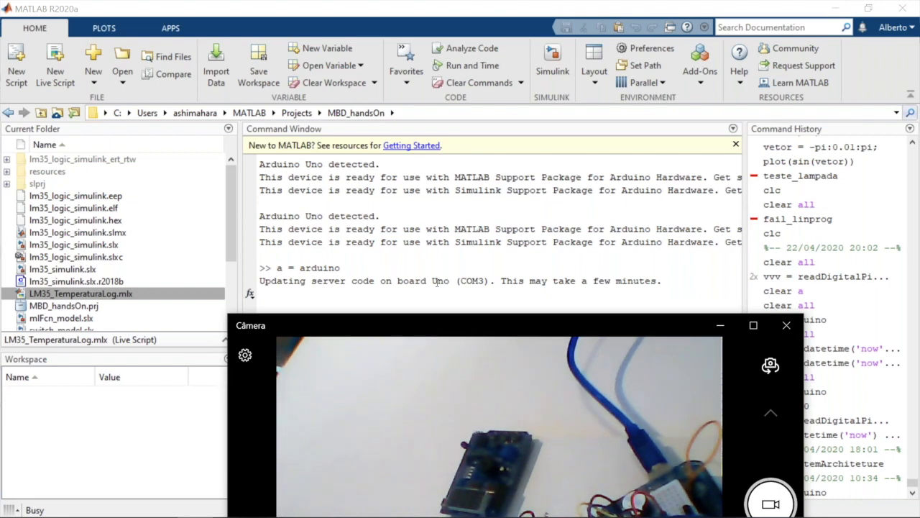
left_click(437, 281)
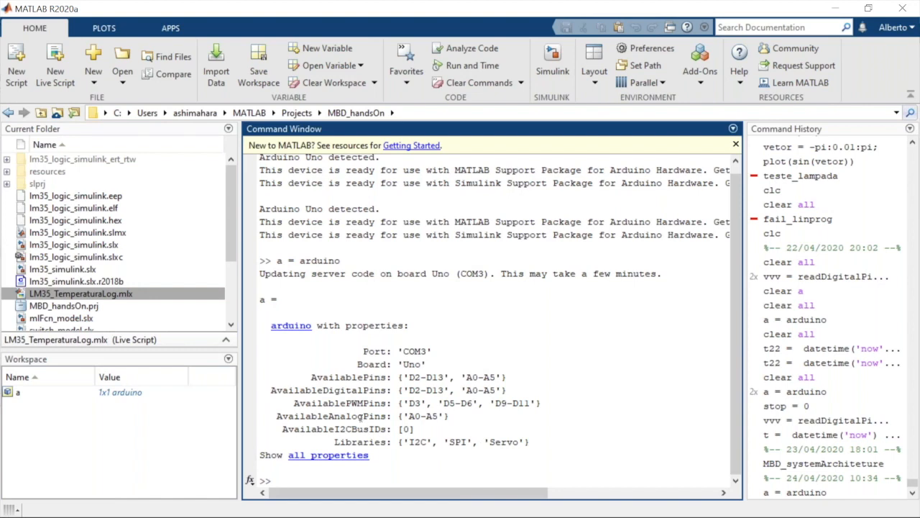
In LM35_TemperaturaLog.mlx, copy the three code lines that read the A4 voltage, convert it to TempC and print the temperature
mouse_move(164, 507)
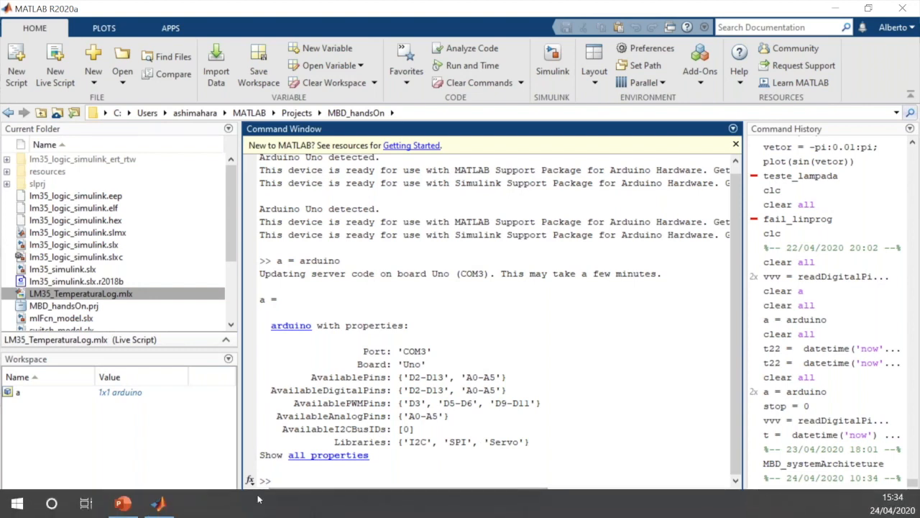
left_click(163, 503)
left_click(309, 460)
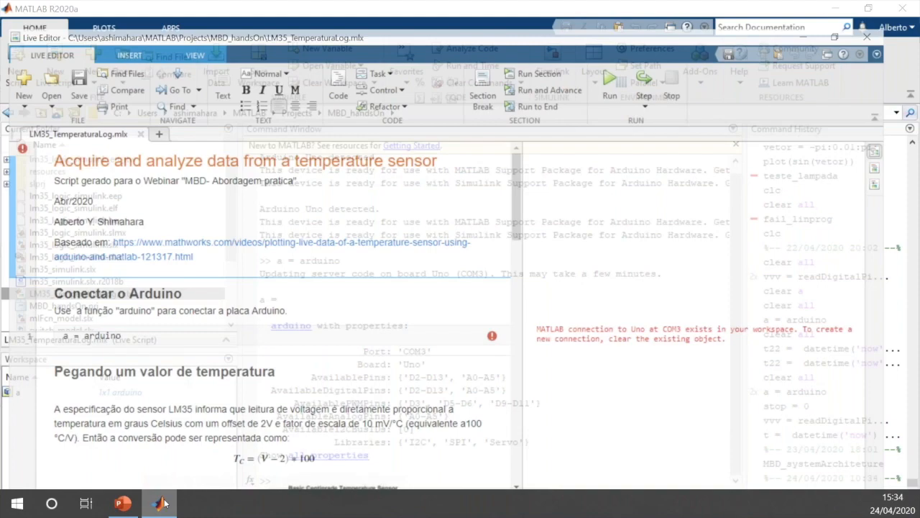
key("Down")
key("Down")
key("Down")
key("Down")
key("Down")
key("Down")
key("Down")
key("Down")
key("Down")
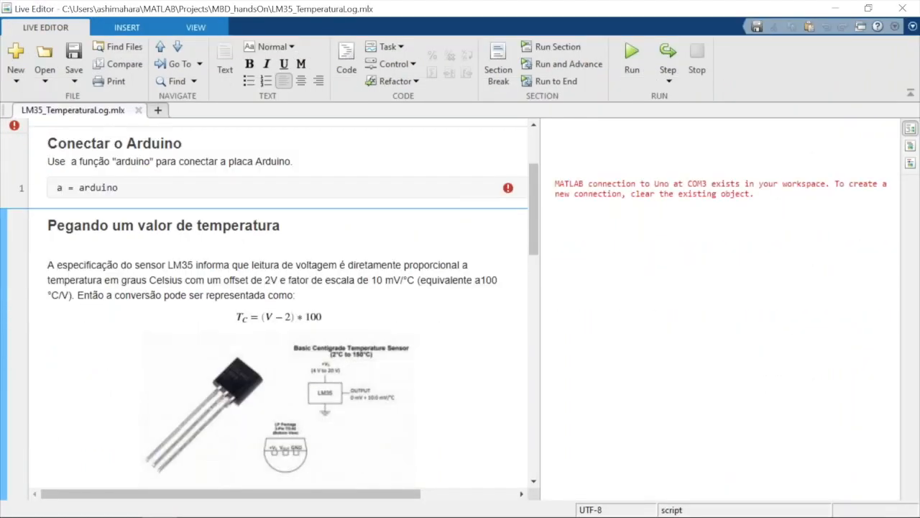
key("Down")
key("Down")
key("Down")
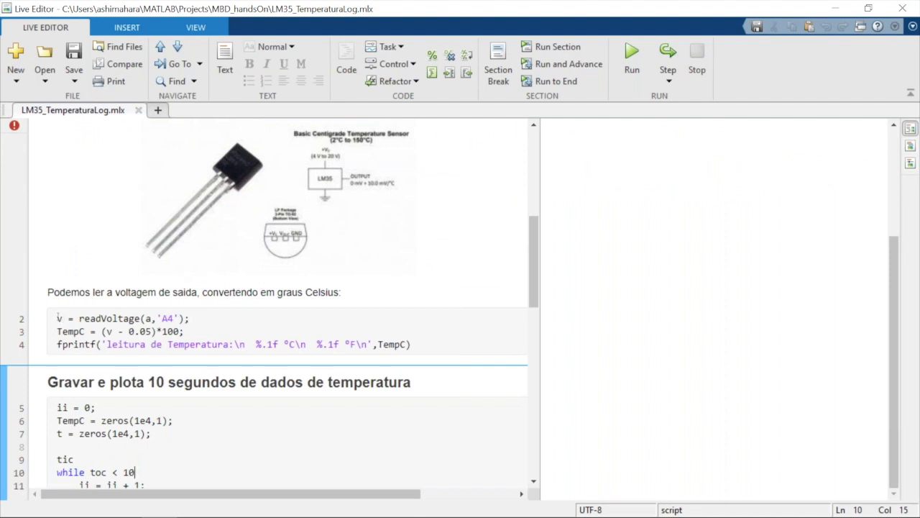
left_click_drag(59, 318, 426, 348)
key("ctrl+c")
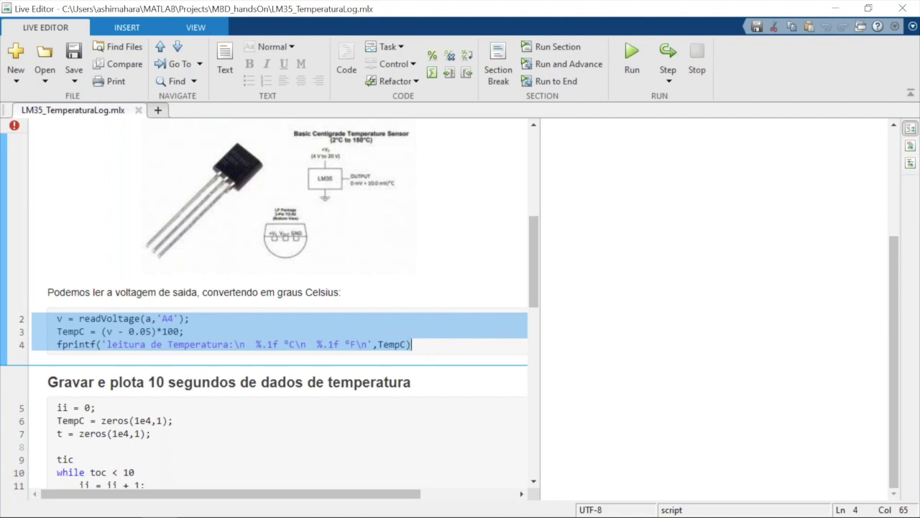
Run the copied temperature-reading lines in the main MATLAB Command Window
mouse_move(185, 509)
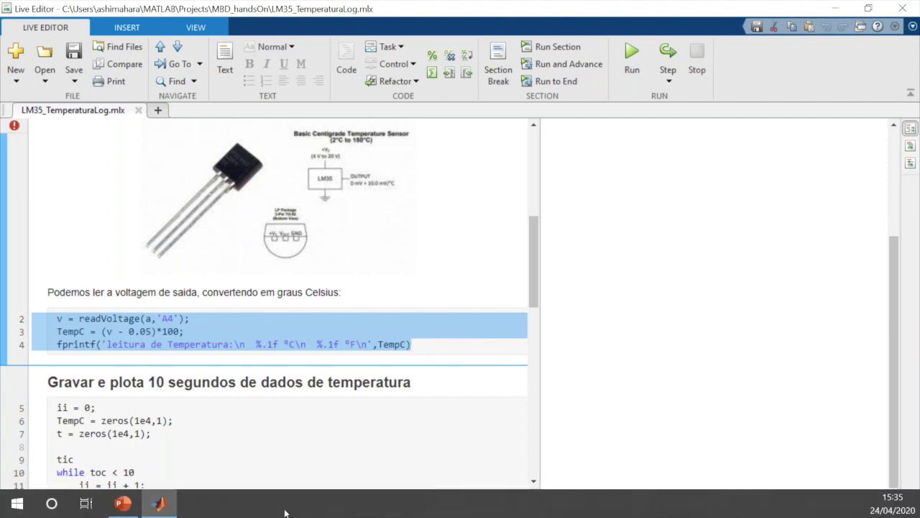
mouse_move(148, 505)
left_click(157, 503)
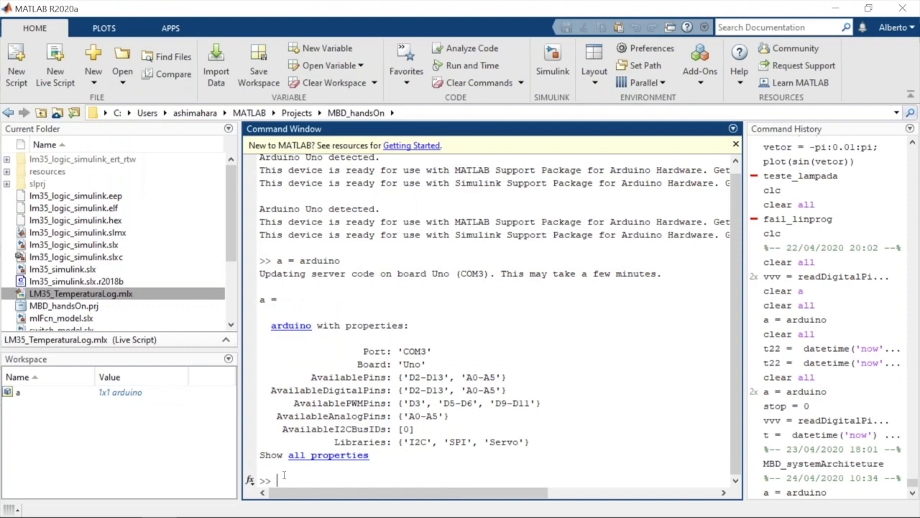
key("ctrl+v")
key("Return")
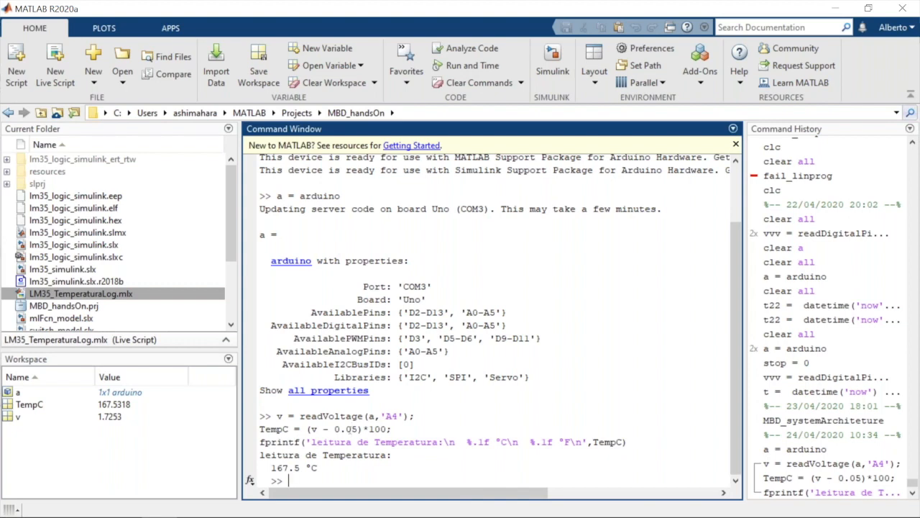
Recalculate the temperature with an offset of 0.5 by running TempC = (v - 0.5)*100;
key("Up")
key("Up")
key("Up")
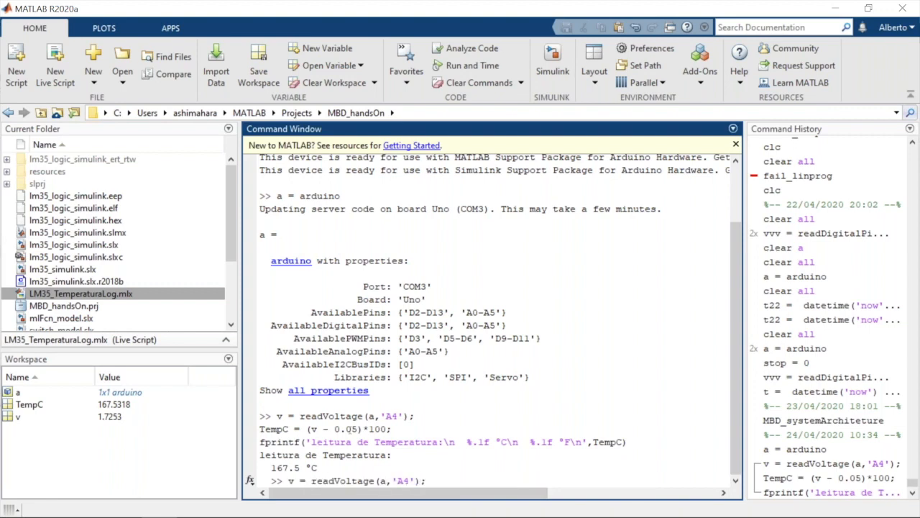
key("Down")
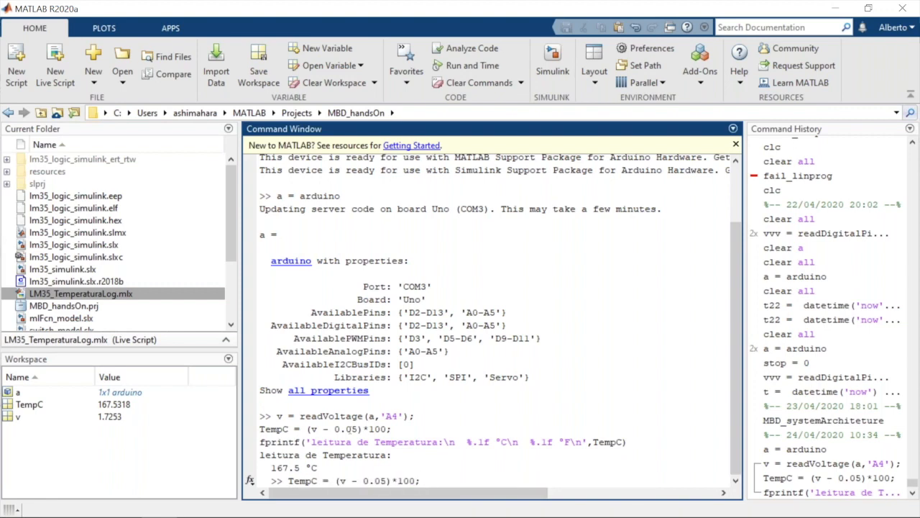
key("Left")
key("Left")
key("Left")
key("Left")
key("Left")
key("Left")
key("Left")
key("Right")
key("BackSpace")
key("BackSpace")
type("5")
key("Return")
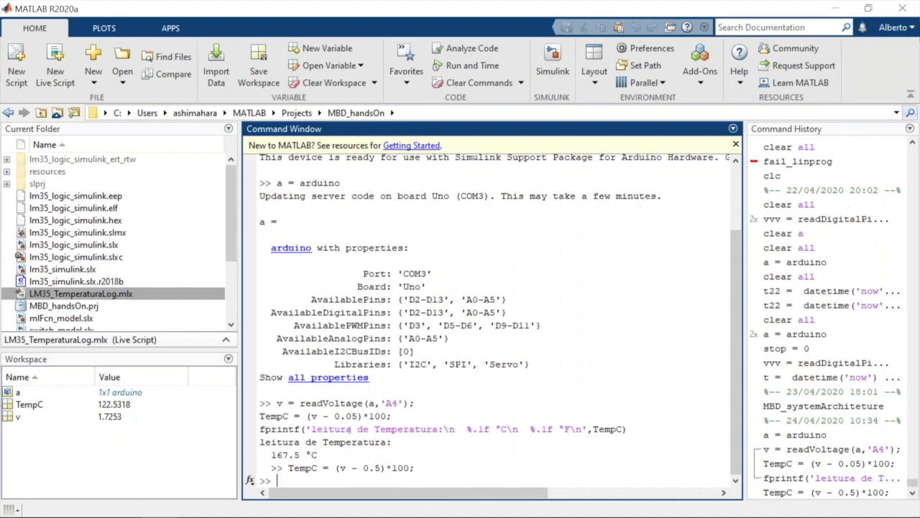
Recalculate the temperature with a scale factor of 10 by running TempC = (v - 0.5)*10;
key("Up")
key("BackSpace")
key("BackSpace")
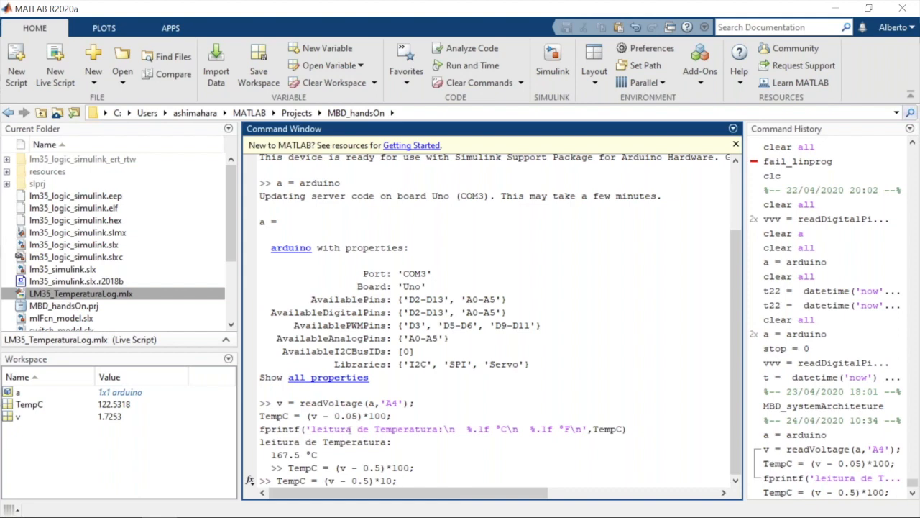
type(";")
key("Return")
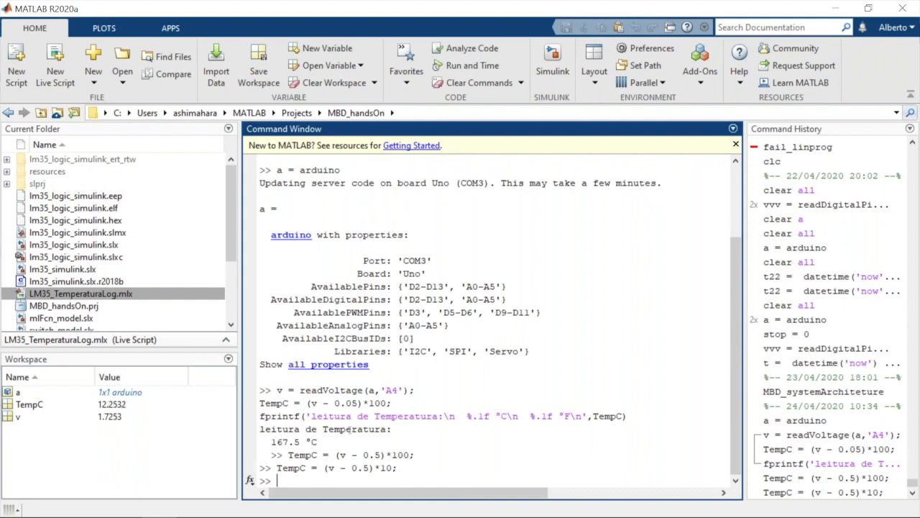
key("Up")
key("Up")
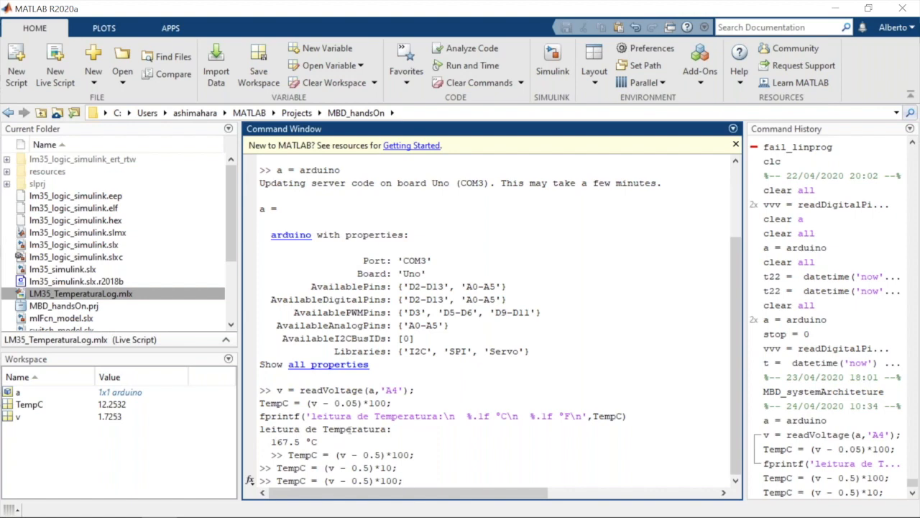
key("BackSpace")
key("BackSpace")
key("BackSpace")
key("BackSpace")
key("BackSpace")
key("BackSpace")
key("BackSpace")
key("BackSpace")
key("BackSpace")
key("BackSpace")
key("BackSpace")
key("BackSpace")
key("BackSpace")
key("BackSpace")
key("BackSpace")
key("BackSpace")
key("BackSpace")
key("BackSpace")
key("BackSpace")
key("BackSpace")
key("BackSpace")
key("BackSpace")
type("a")
key("BackSpace")
Remove all workspace variables with clear all and empty the Command Window with clc
type("clear all")
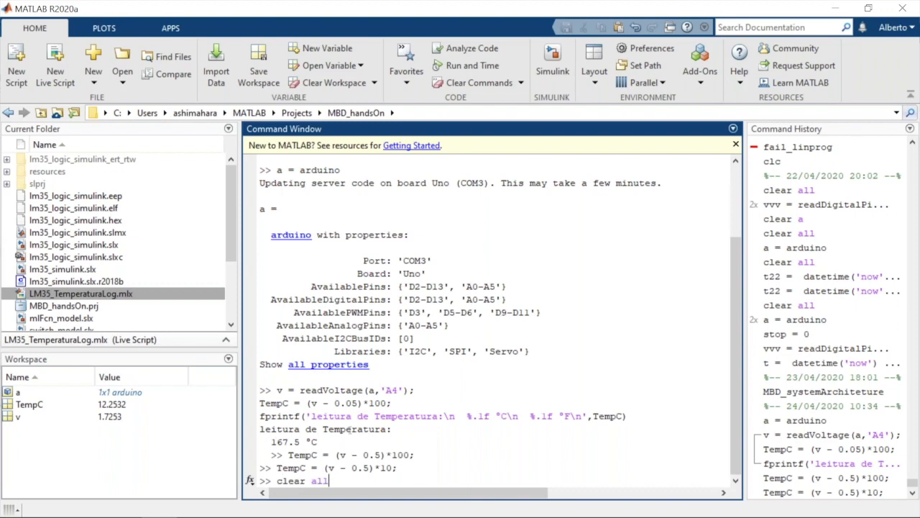
key("Return")
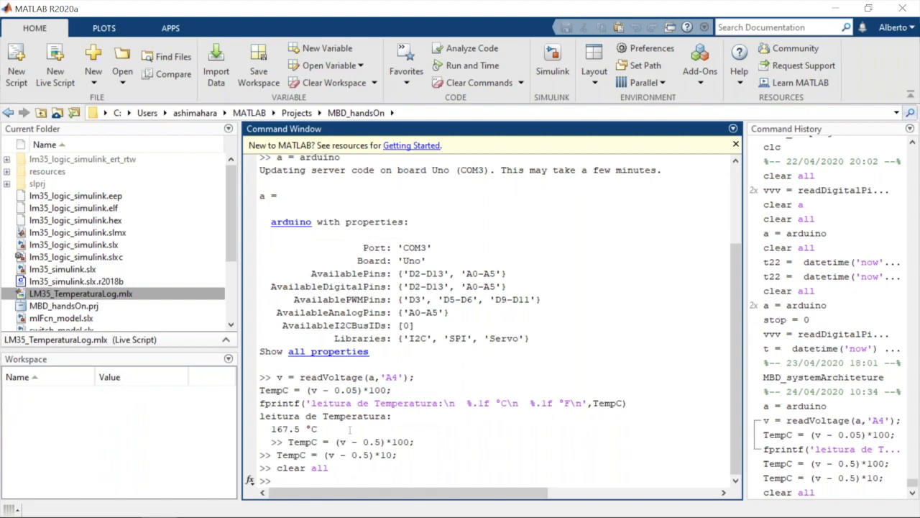
type("clc")
key("Return")
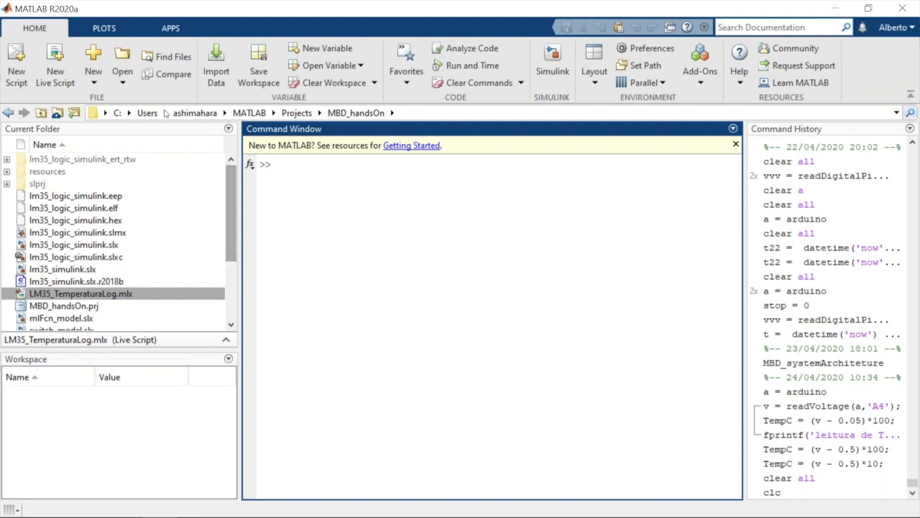
Create a blank project named MBD_Pratica in its own new folder and enlarge the project's file area
left_click(96, 85)
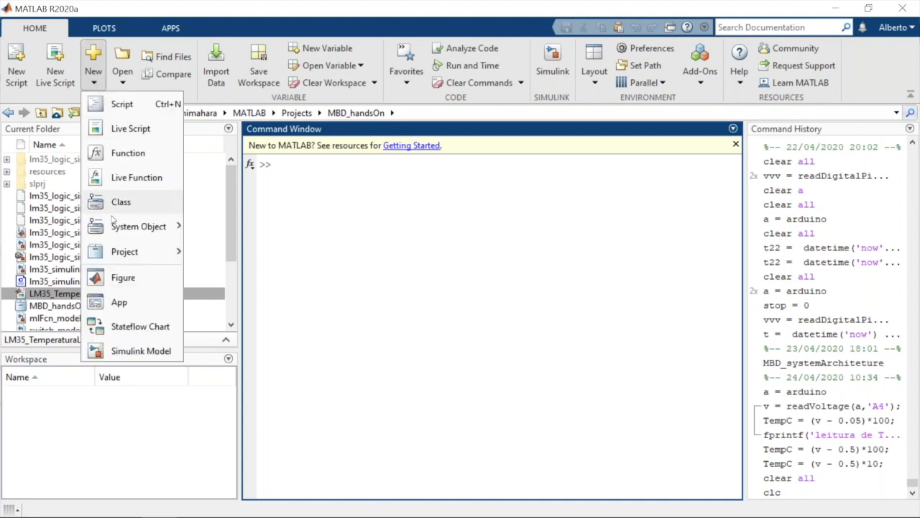
mouse_move(131, 249)
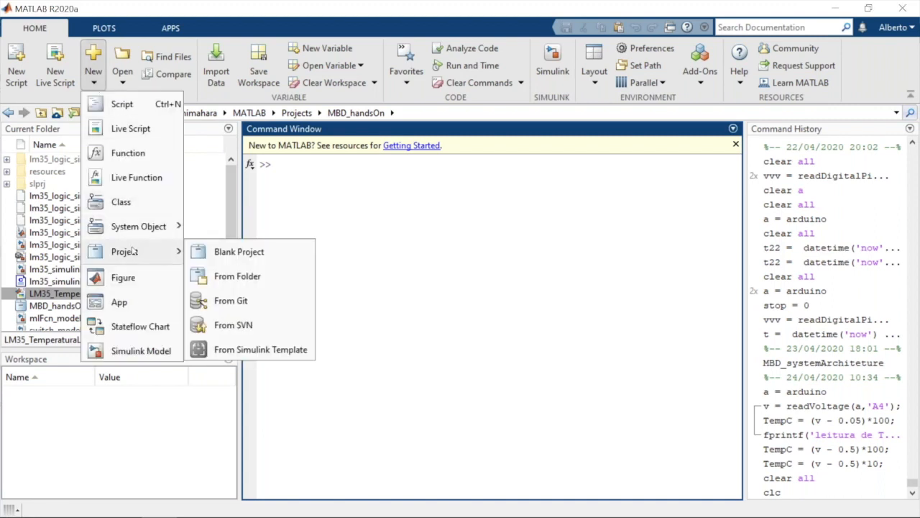
left_click(228, 256)
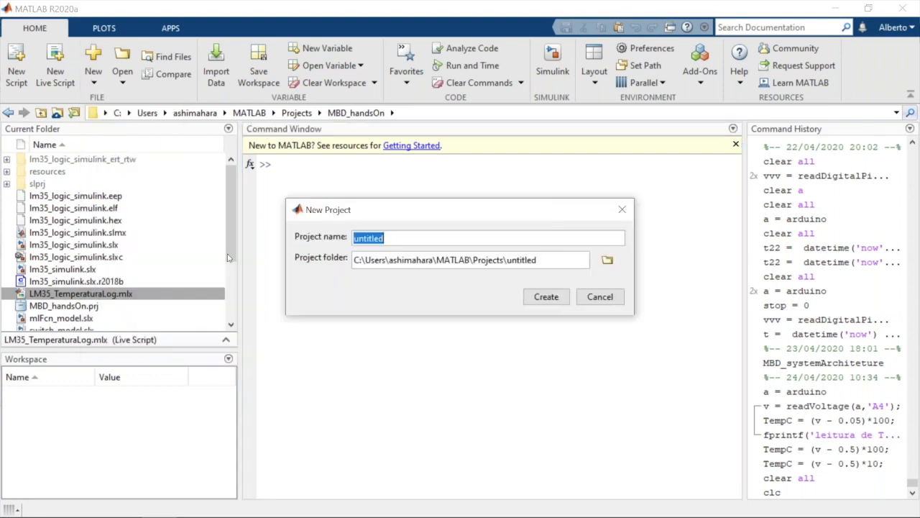
type("MBD")
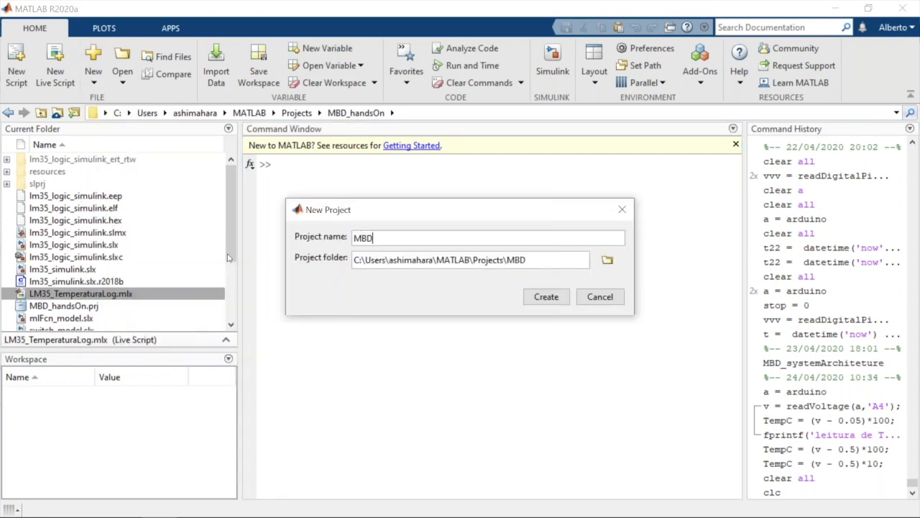
type("_C")
key("BackSpace")
type("Pratica")
left_click(545, 299)
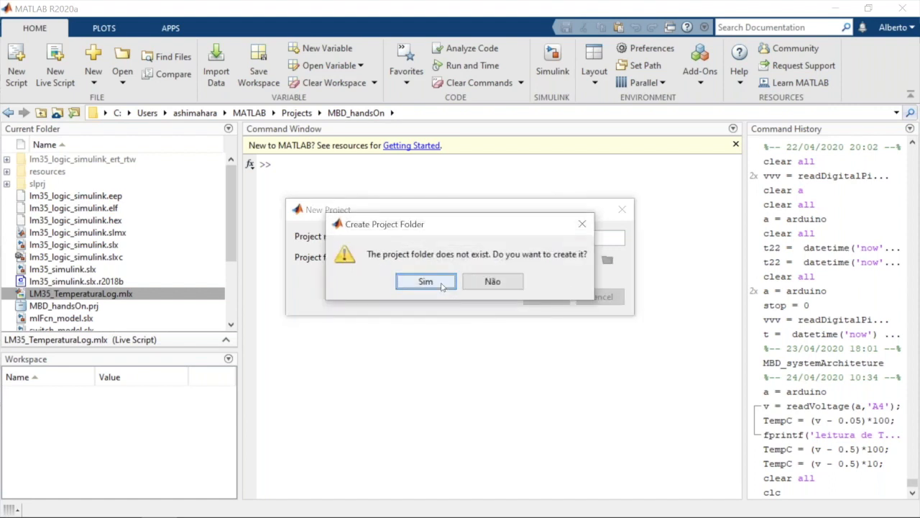
left_click(443, 284)
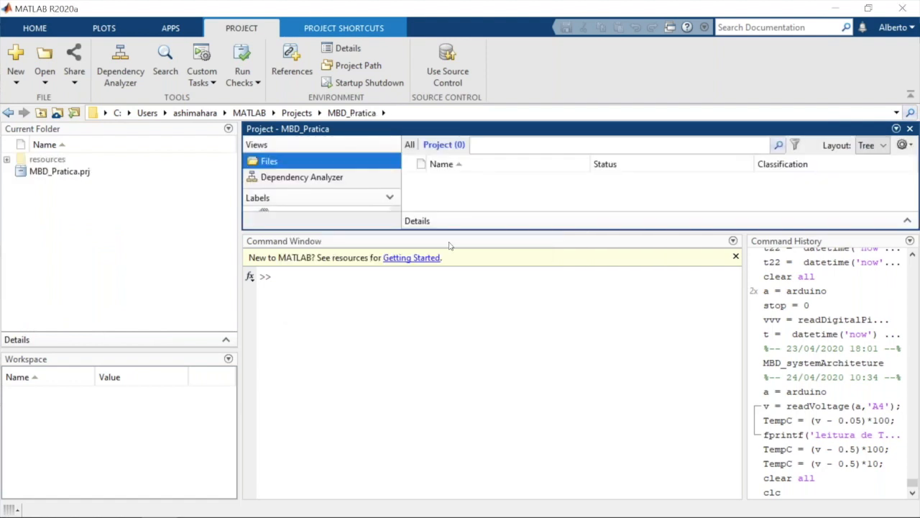
left_click_drag(448, 232, 449, 343)
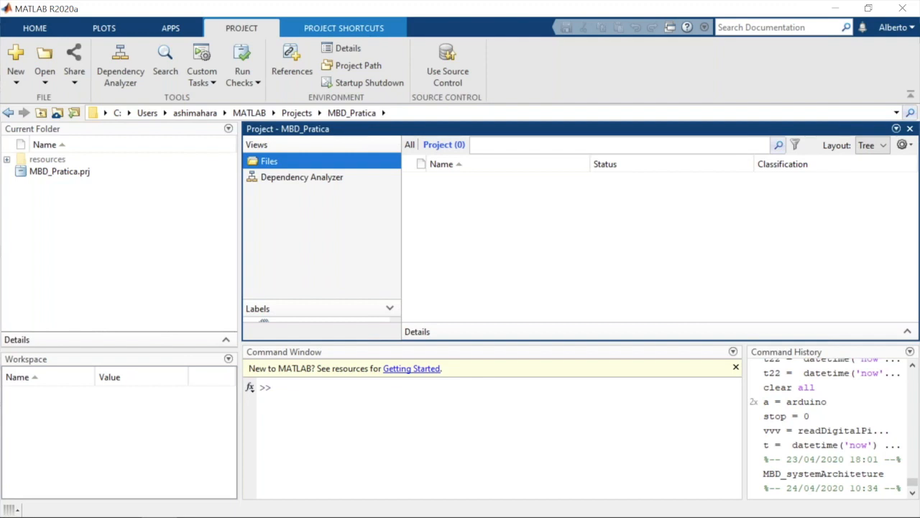
Undock the MBD_Pratica project into its own window, place it centrally over the main window, and view its project path settings
left_click(895, 129)
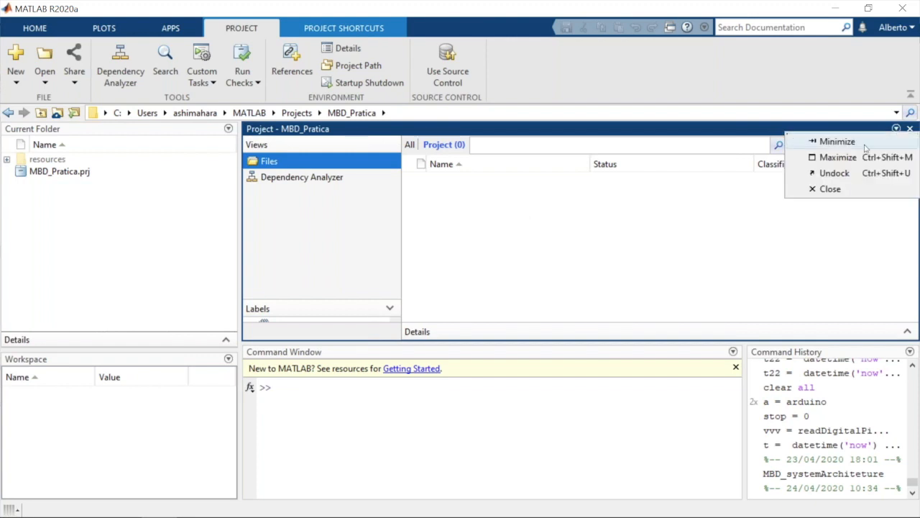
left_click(830, 174)
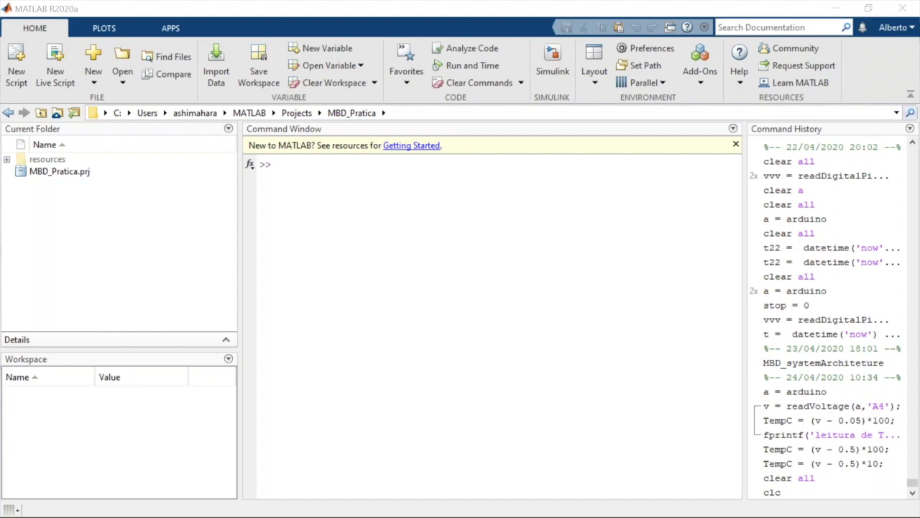
left_click_drag(0, 50, 282, 53)
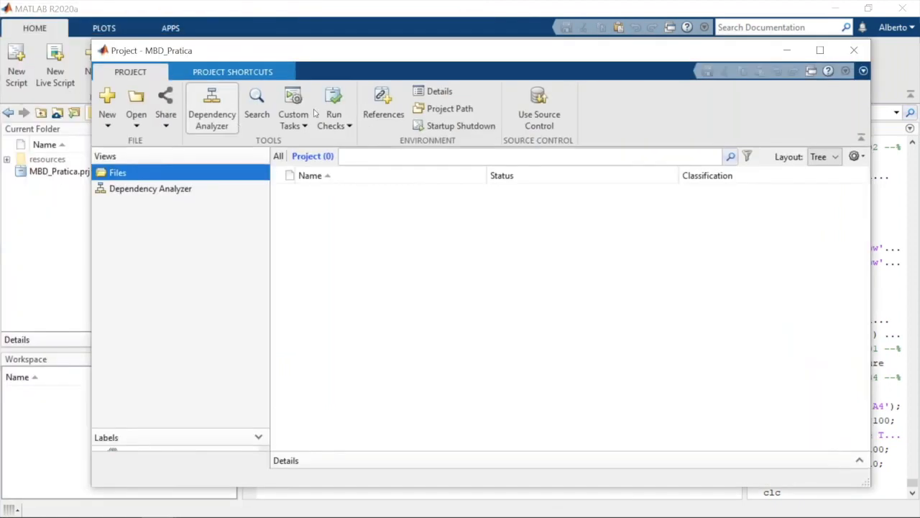
left_click(440, 110)
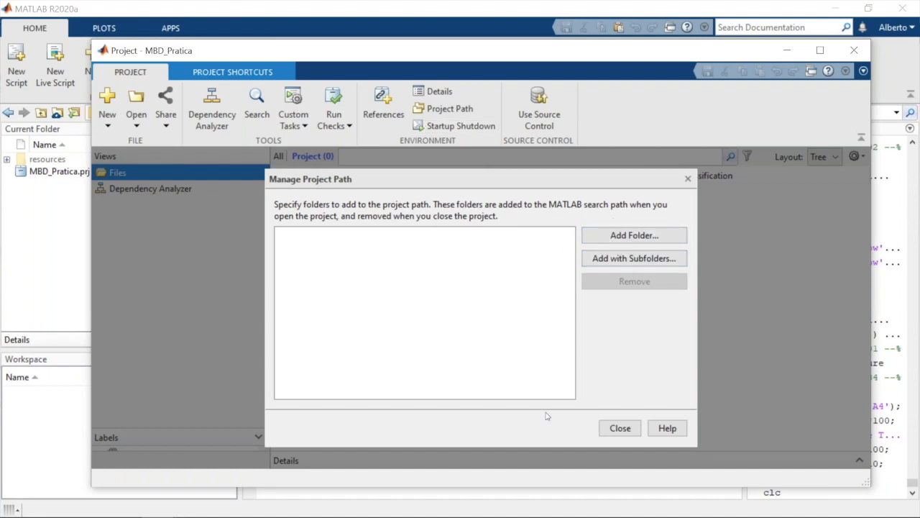
left_click(626, 429)
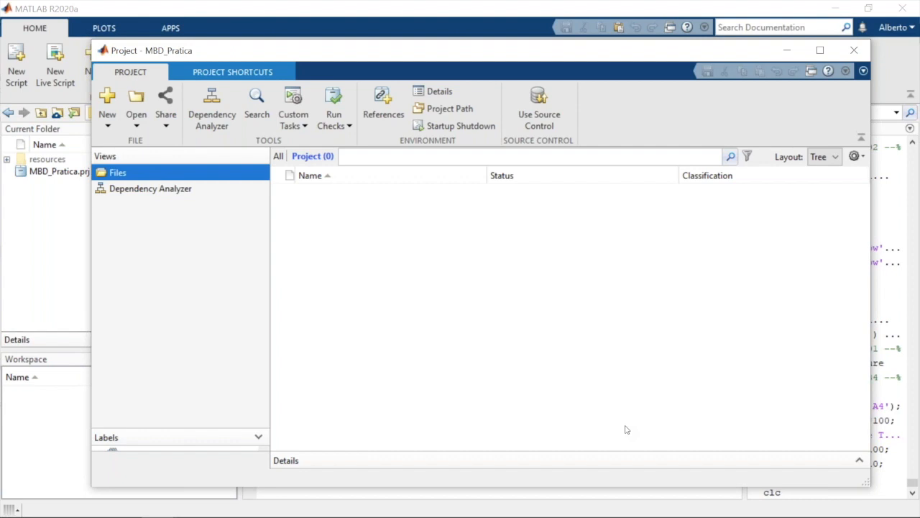
Share the project to a new public GitHub repository named MBD_Pratica, entering the account's user name and password and accepting publication
left_click(166, 117)
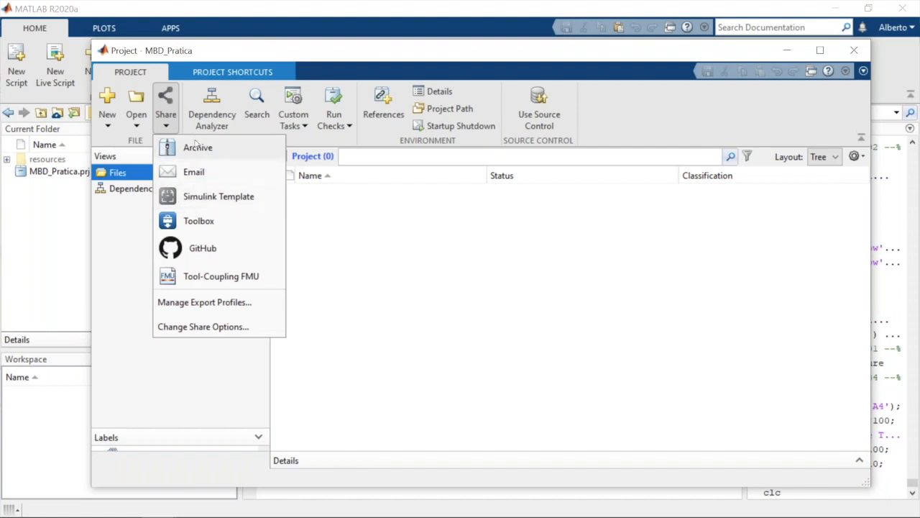
left_click(201, 251)
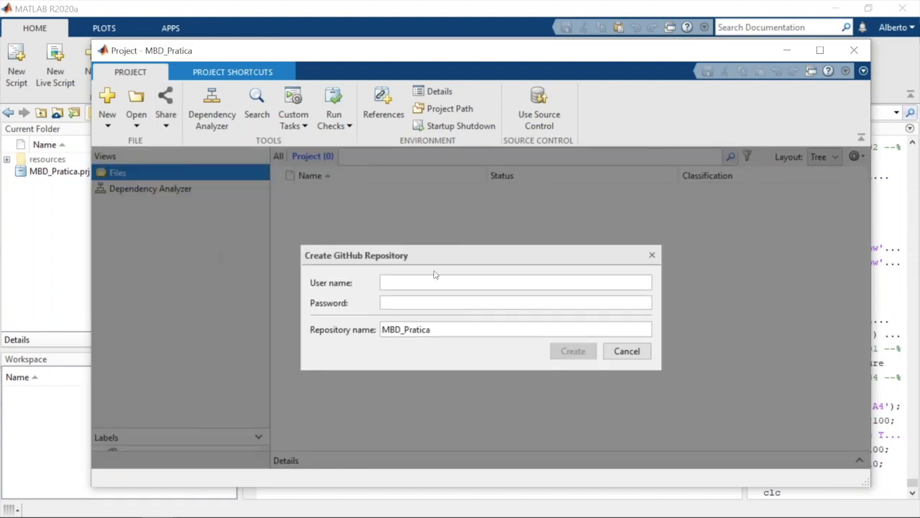
left_click(422, 282)
type("ashimahara")
key("Tab")
type("********")
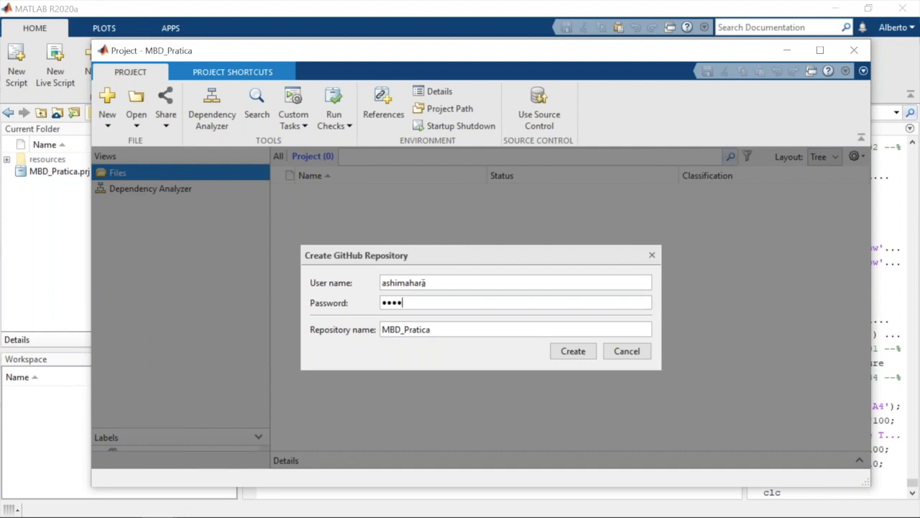
left_click(572, 350)
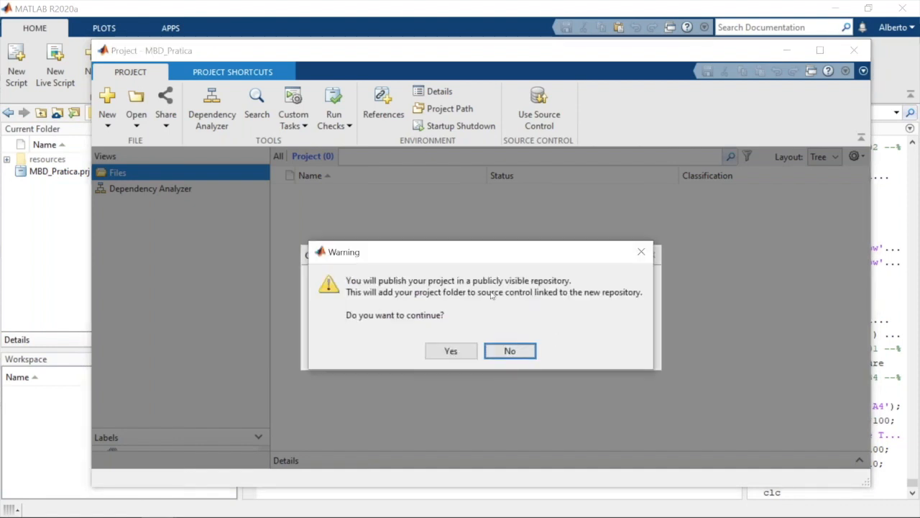
left_click(446, 351)
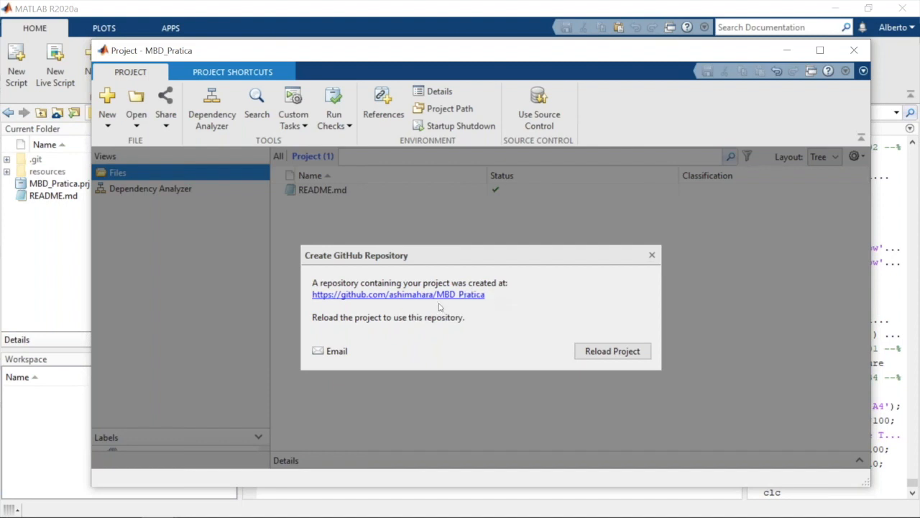
Select the new GitHub repository's full web address and minimize the project window
triple_click(311, 297)
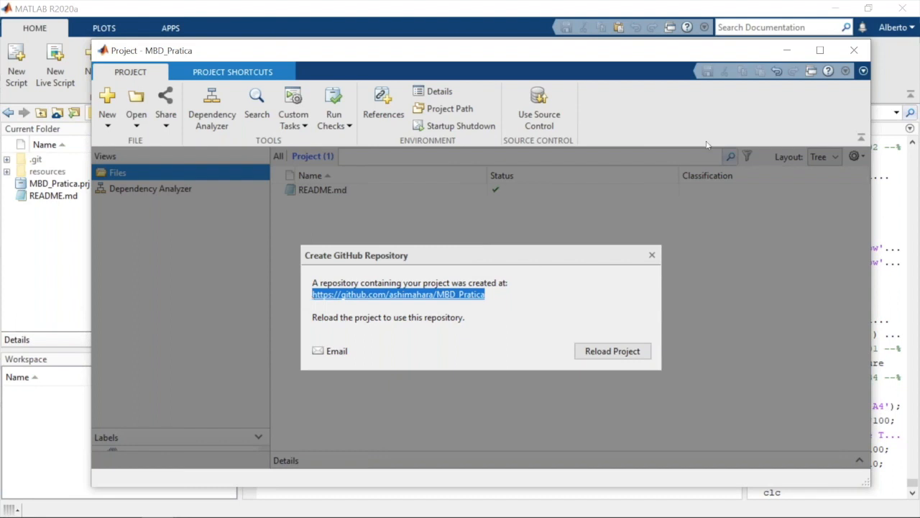
left_click(787, 48)
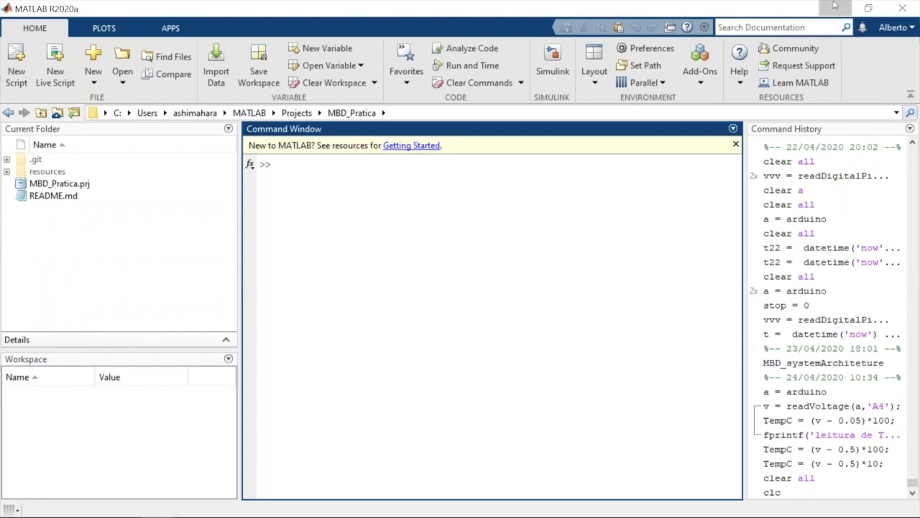
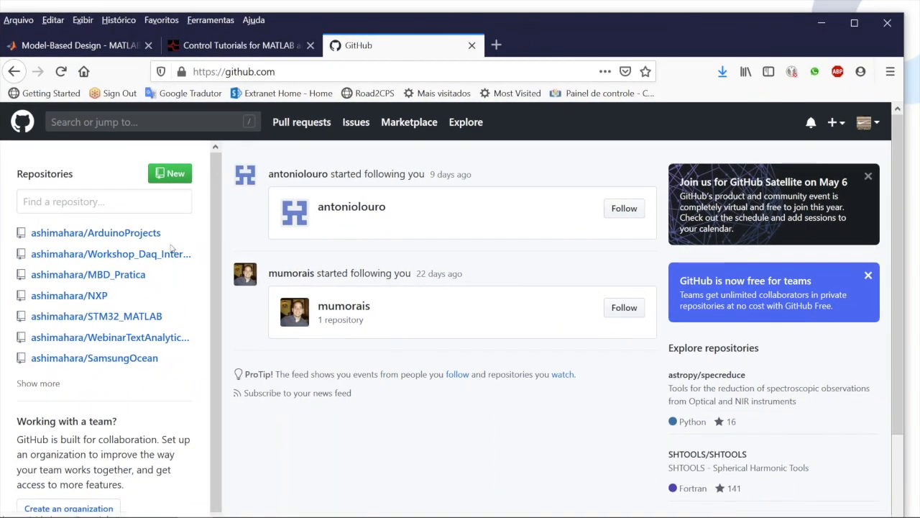
View the files and initial commit on the MBD_Pratica repository page on GitHub, and minimize the browser
mouse_move(115, 279)
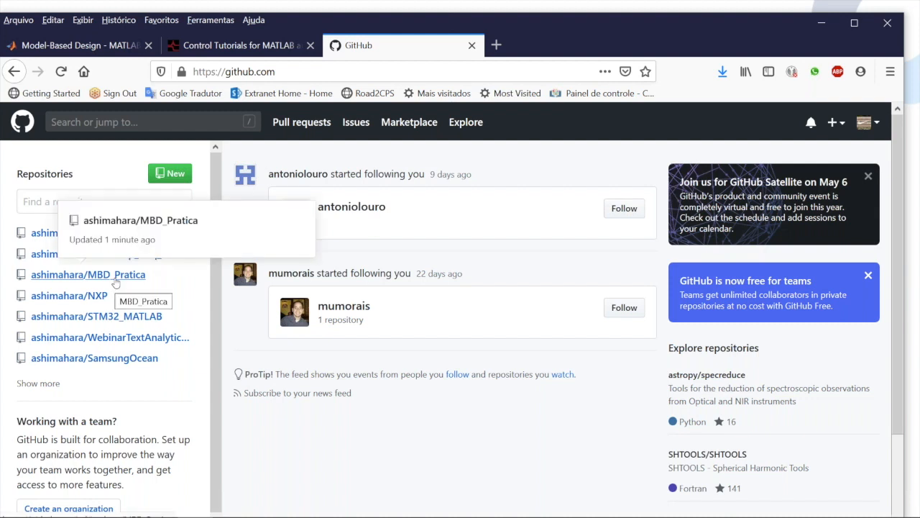
left_click(116, 279)
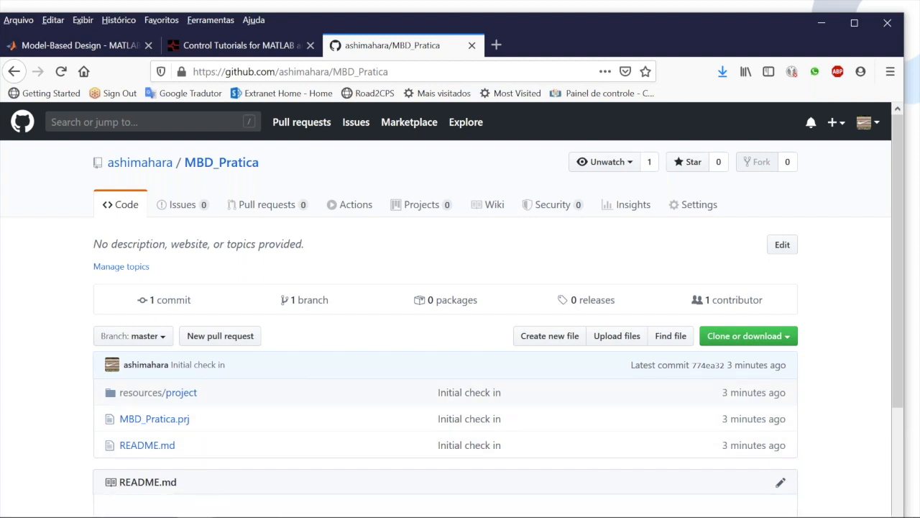
left_click(808, 24)
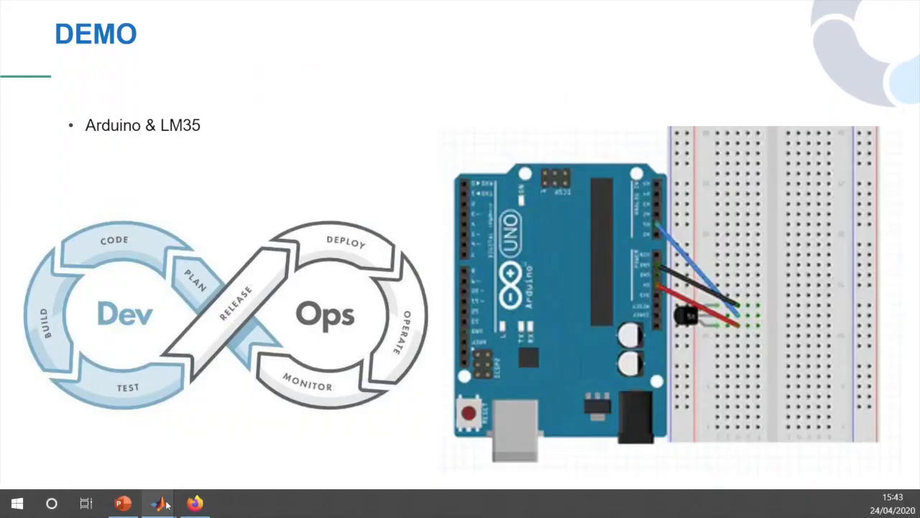
Switch back to the MBD_Pratica project in MATLAB, reload it to use the new repository, and dock it into the main window
mouse_move(162, 506)
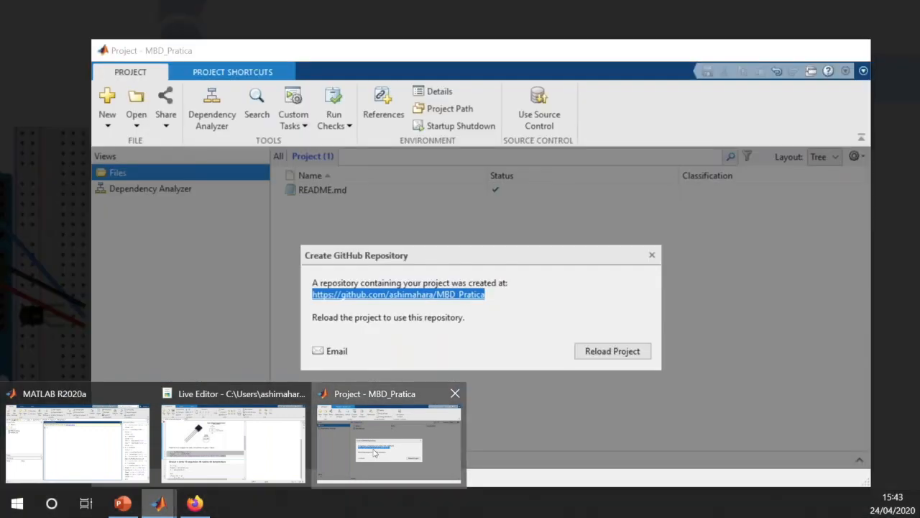
left_click(374, 451)
left_click(596, 352)
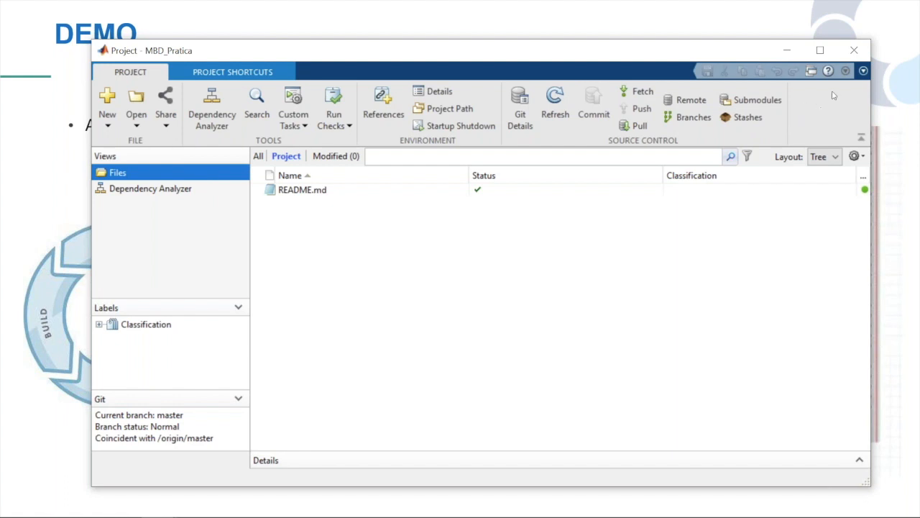
left_click(864, 73)
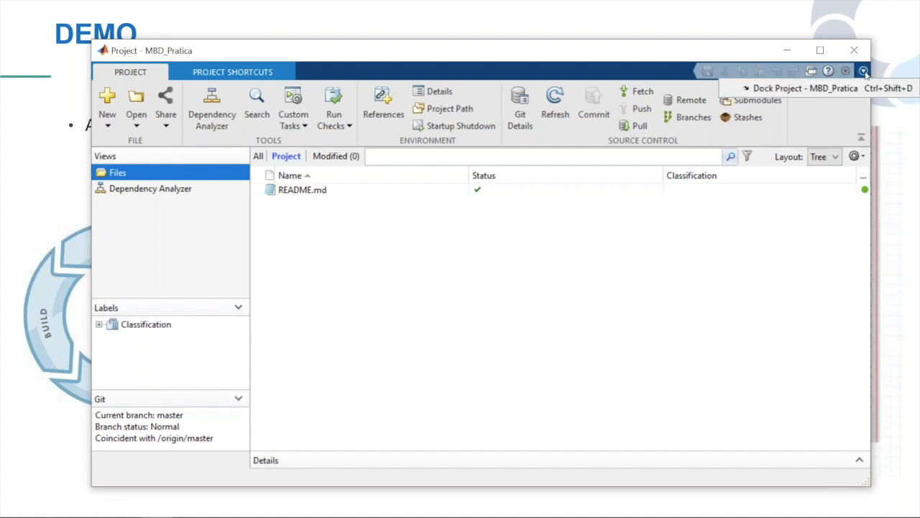
left_click(806, 88)
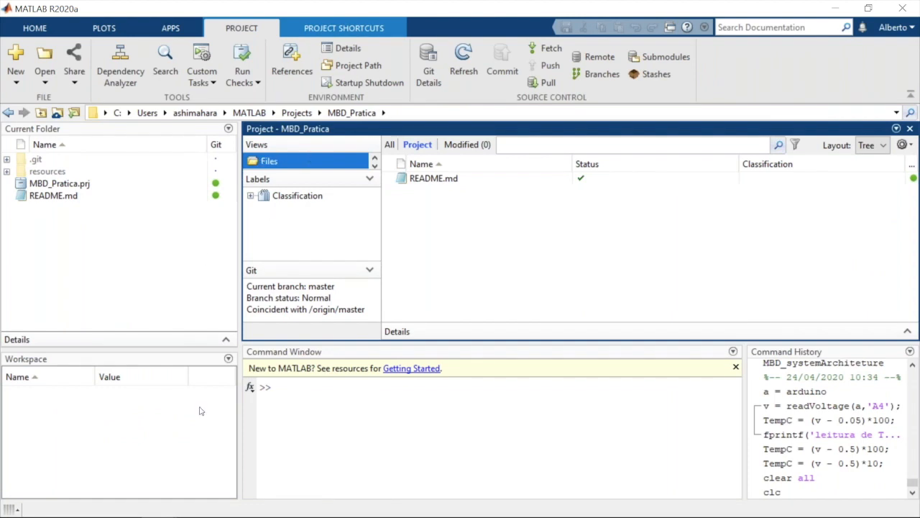
Add the LM35_TemperaturaLog.mlx live script from the project folder to the MBD_Pratica project, moving the file and updating the project path
mouse_move(208, 513)
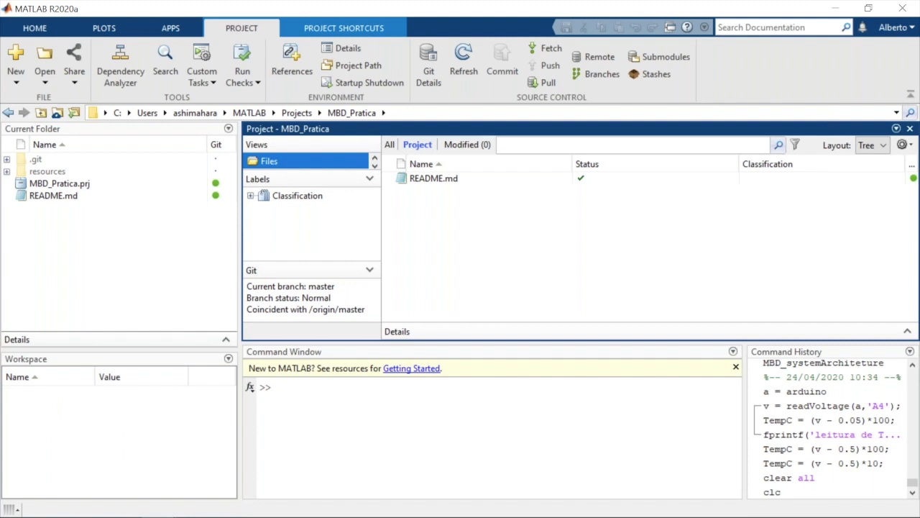
key("alt+Tab")
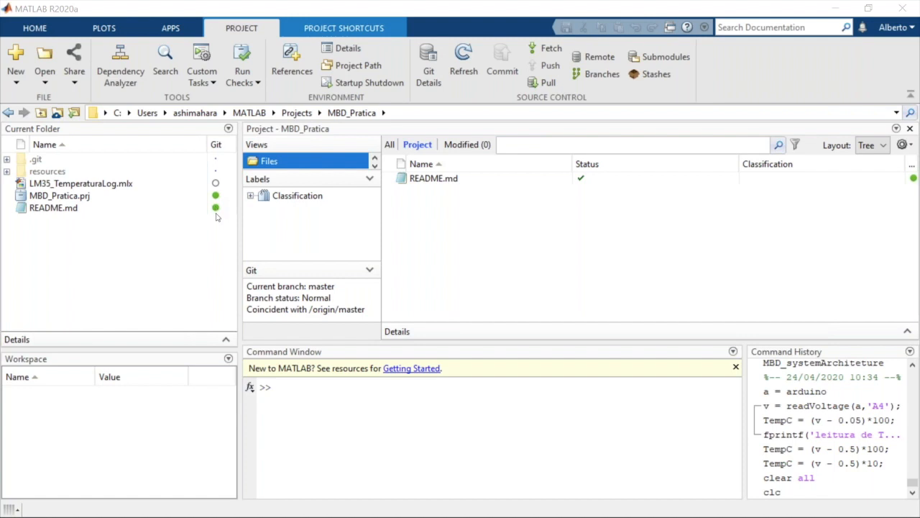
left_click(88, 186)
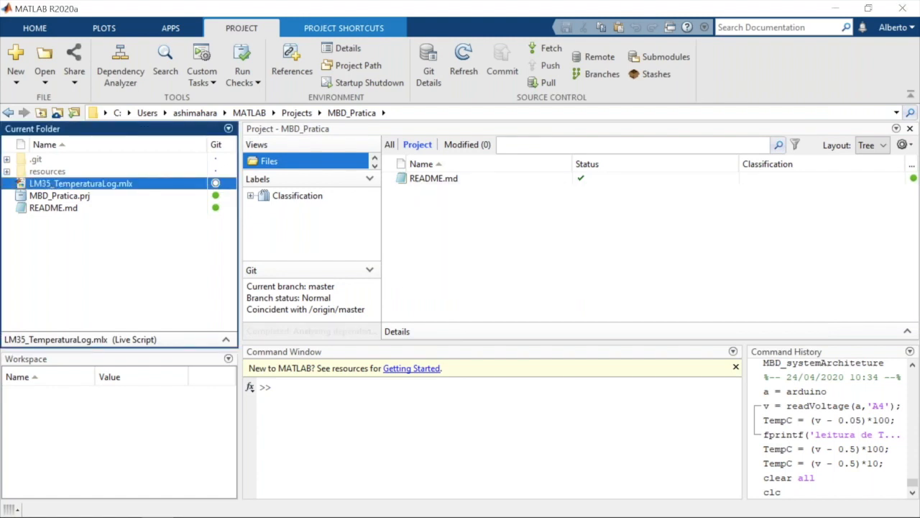
right_click(454, 239)
left_click(468, 232)
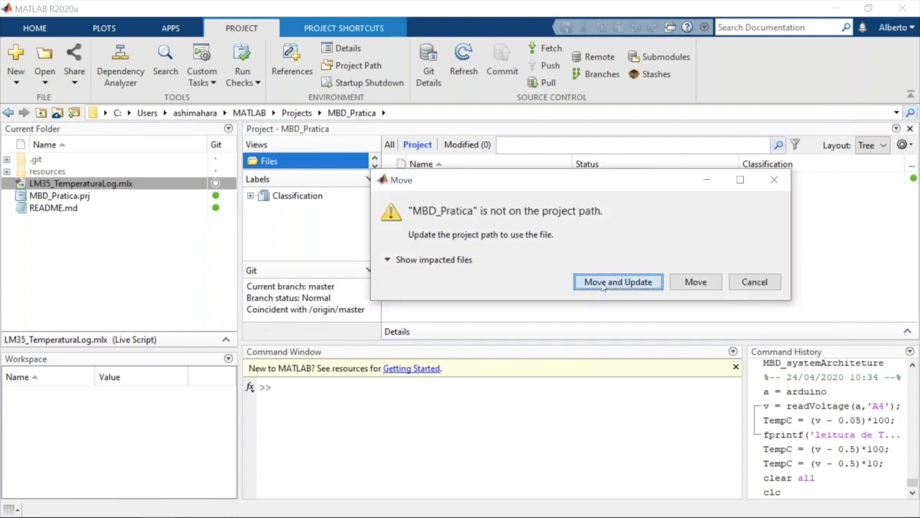
left_click(604, 282)
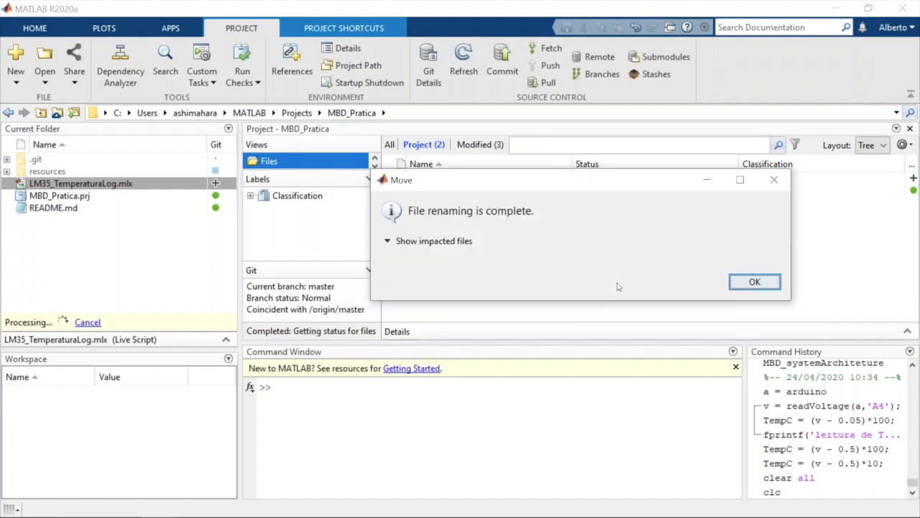
key("Return")
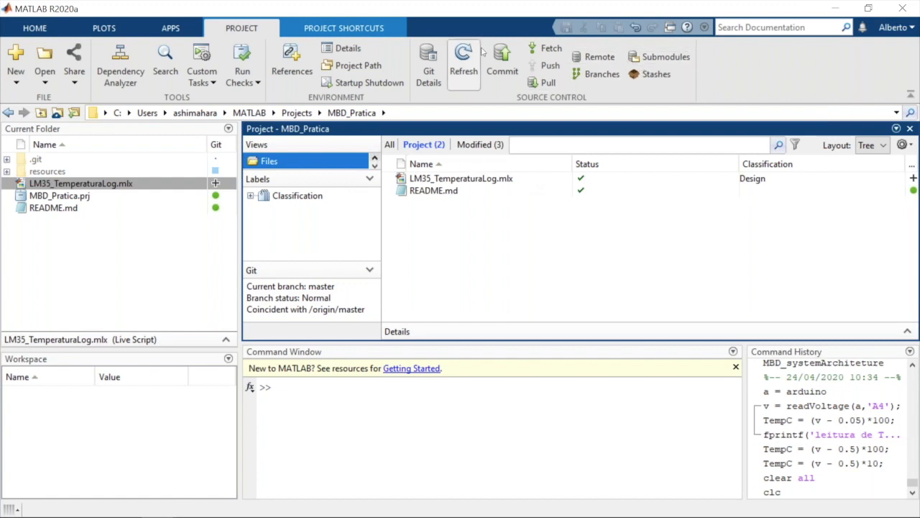
Commit the modified project files to Git with the comment "adição de arquivo de funçao matlab de teste arduino"
double_click(493, 10)
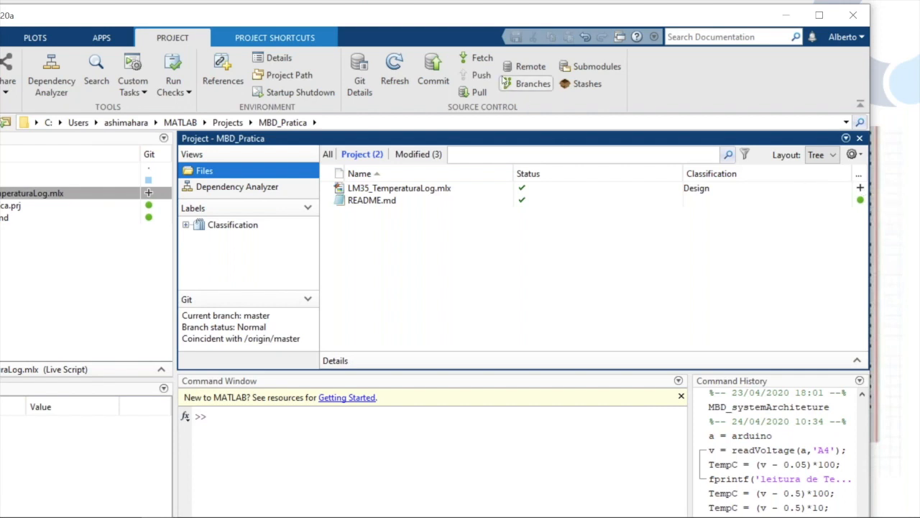
left_click(430, 64)
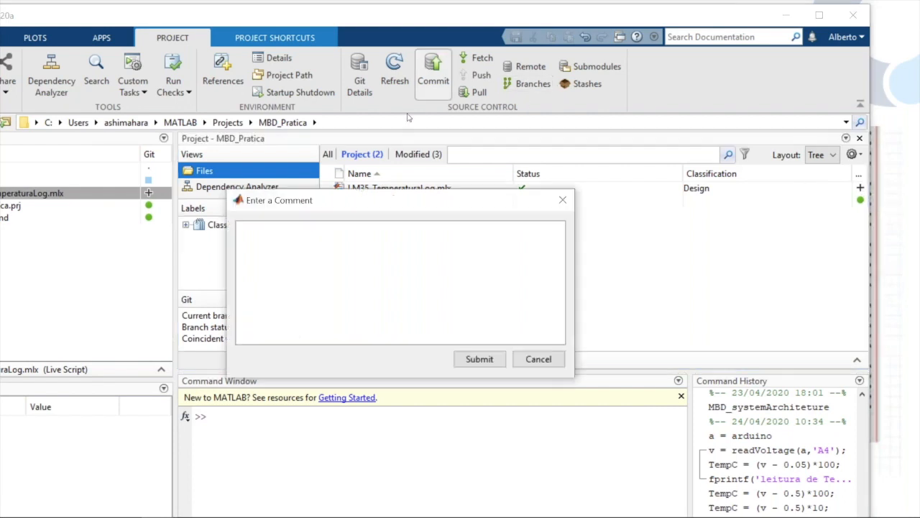
type("adição de arquivo de funça")
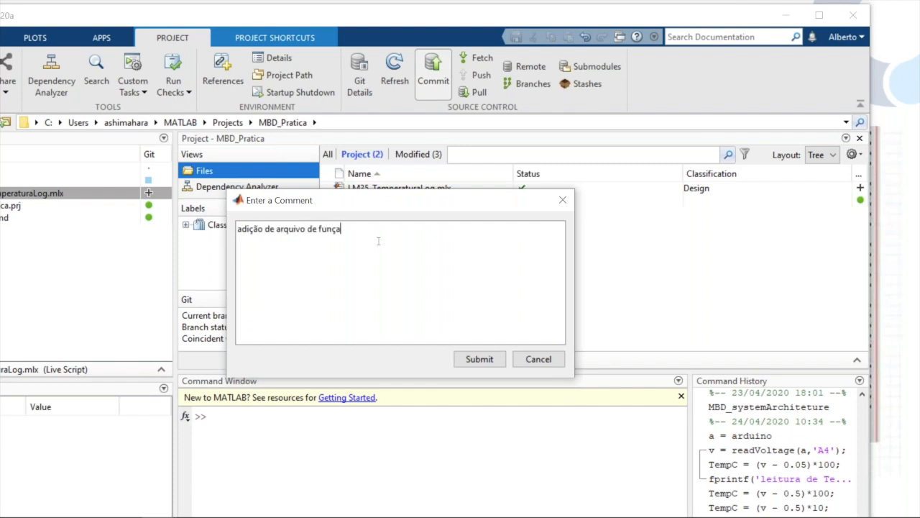
type("o matlab de teste arduino")
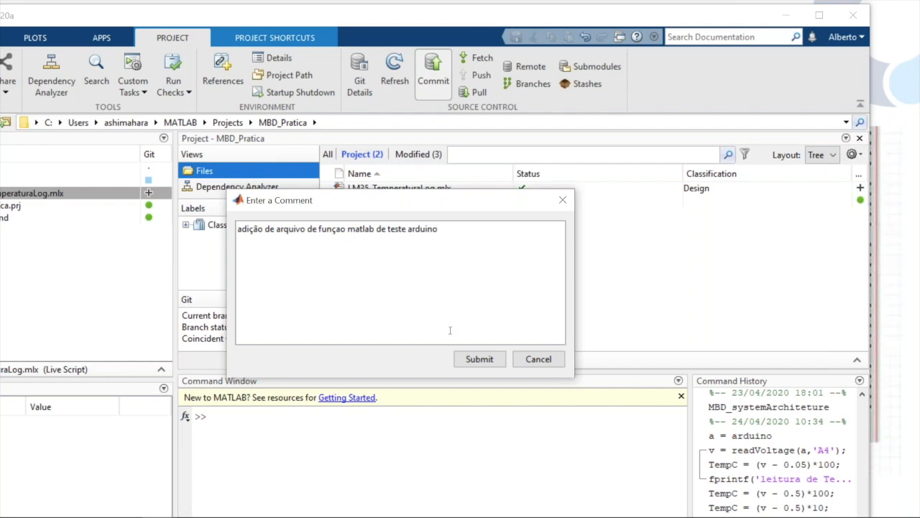
left_click(472, 364)
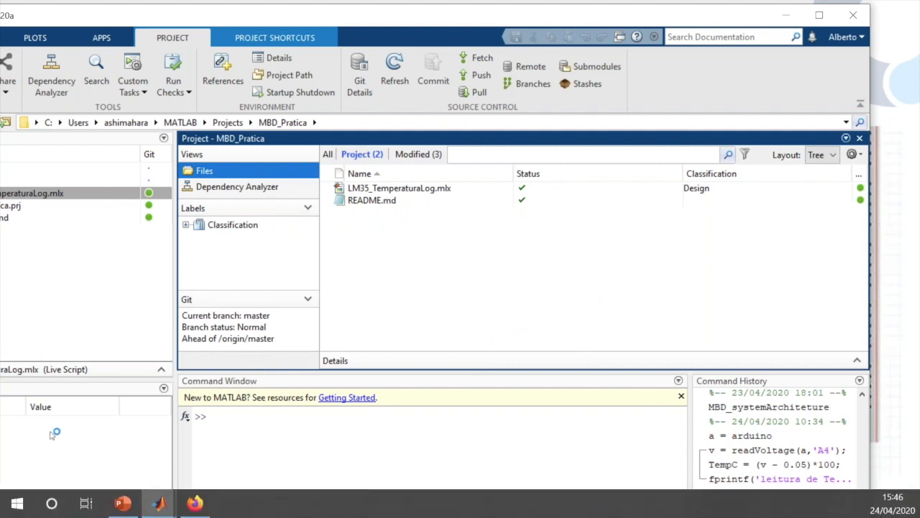
Switch to Firefox to check the repository's GitHub page for the new commit, and minimize the browser again
mouse_move(193, 508)
left_click(192, 506)
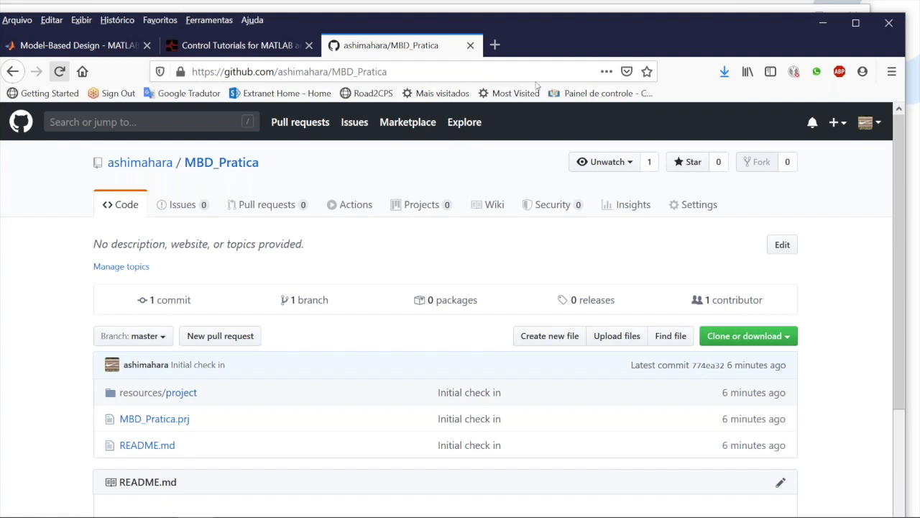
left_click(822, 23)
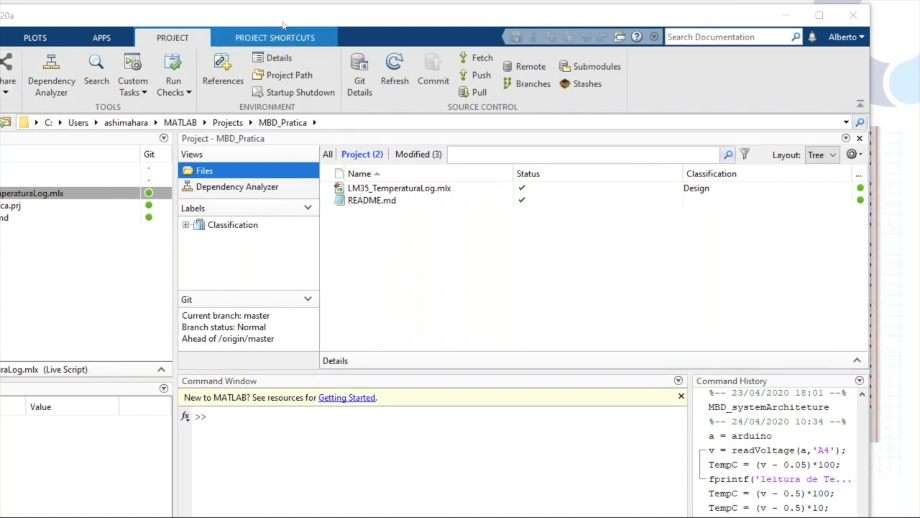
Maximize the main MATLAB window and start Simulink, moving its start page fully into view
left_click_drag(282, 17, 345, 18)
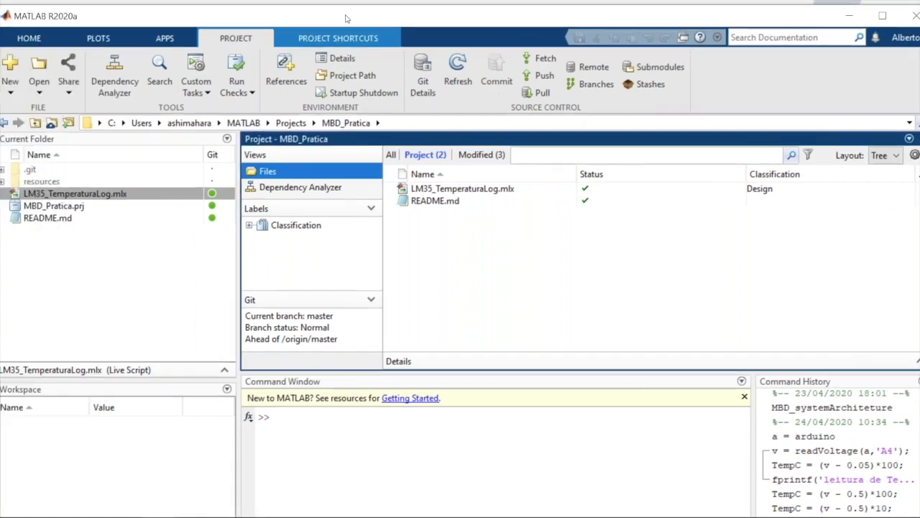
left_click(881, 19)
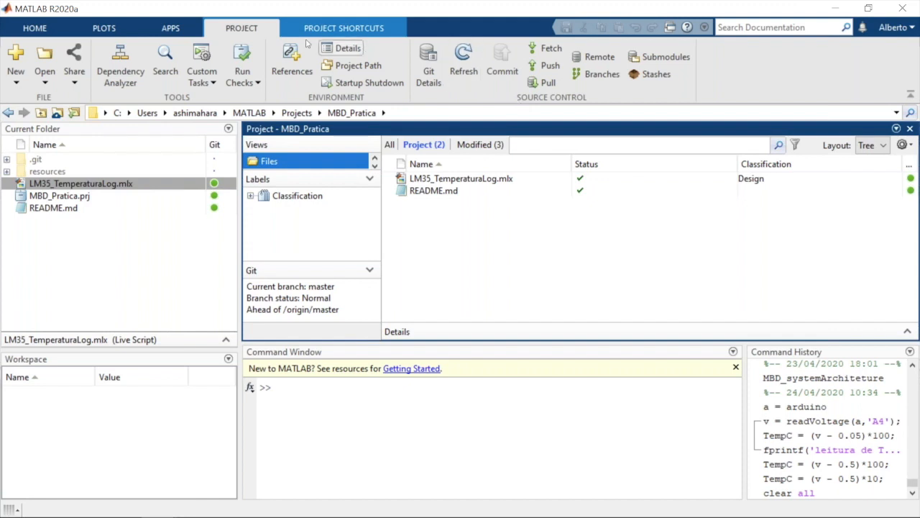
left_click(43, 31)
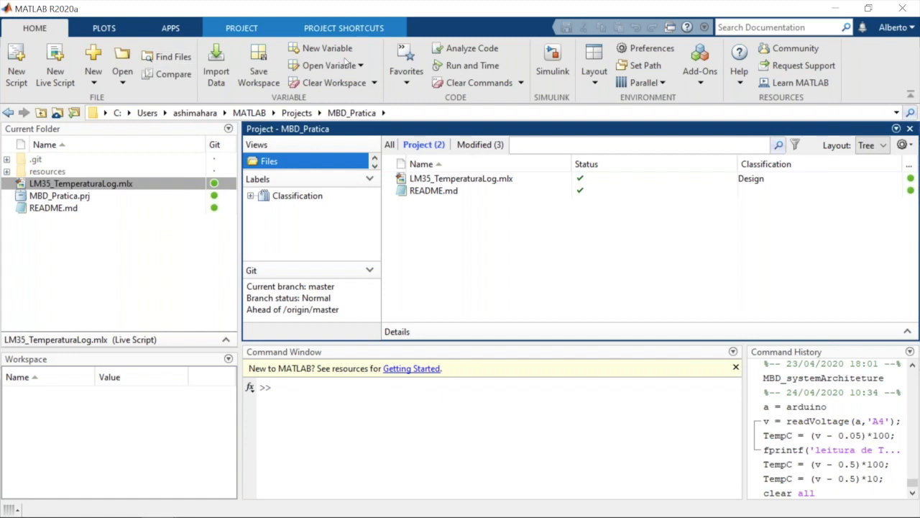
left_click(547, 67)
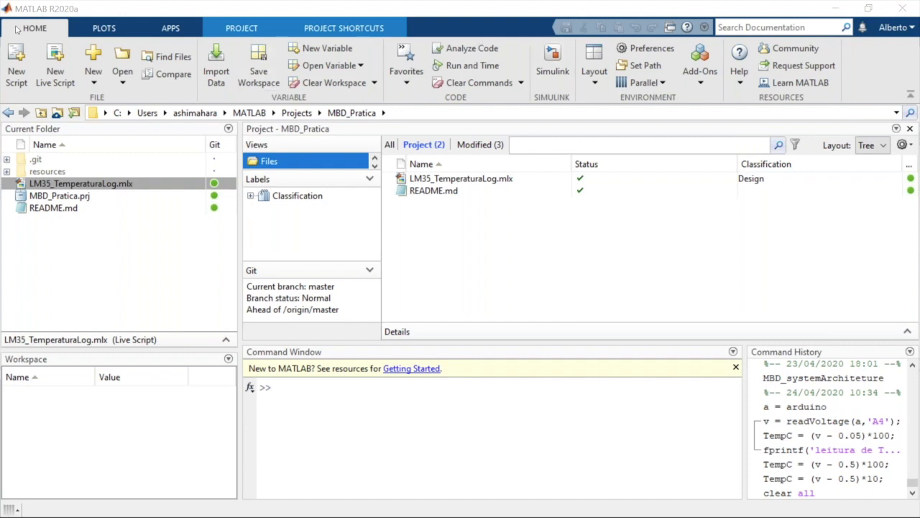
left_click_drag(0, 36, 485, 29)
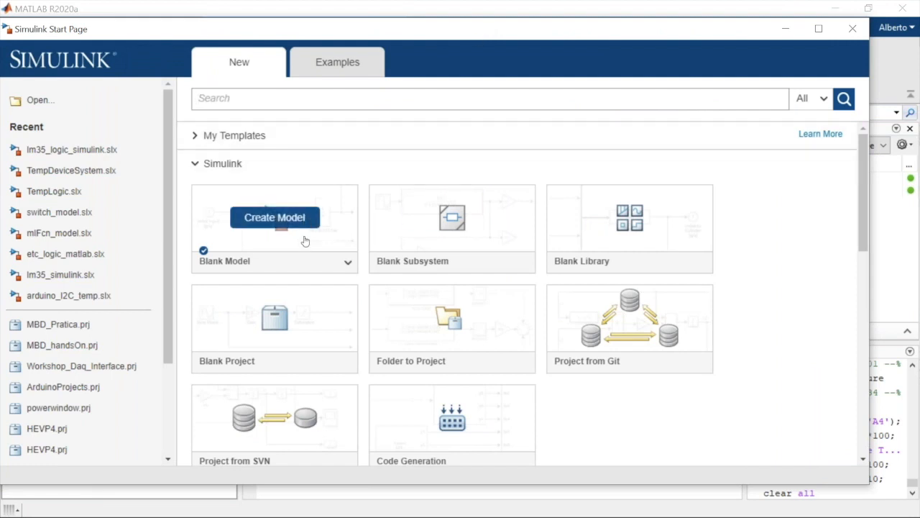
Create a new architecture model from the System Composer templates
mouse_move(275, 317)
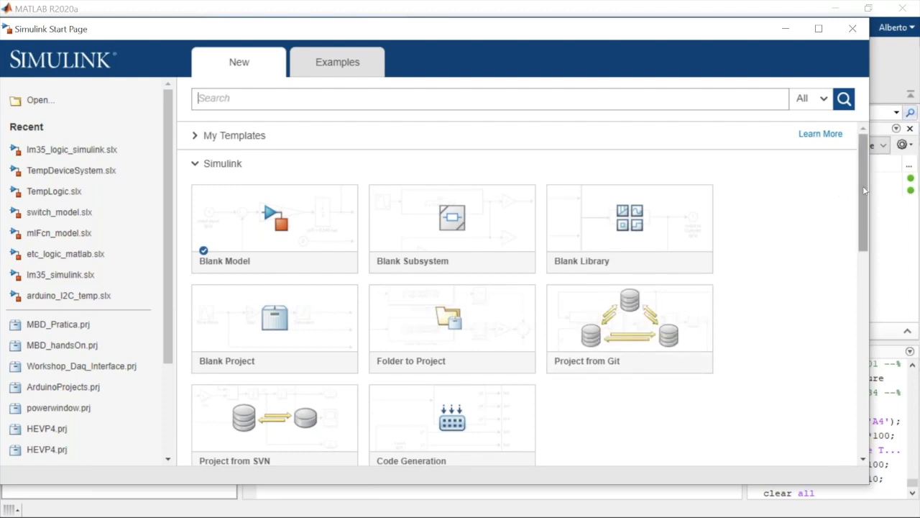
left_click_drag(866, 184, 870, 403)
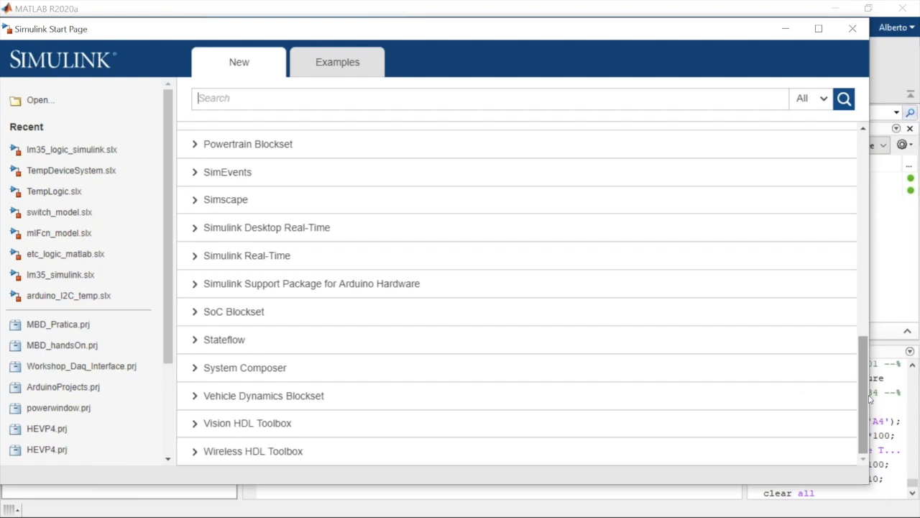
left_click(205, 372)
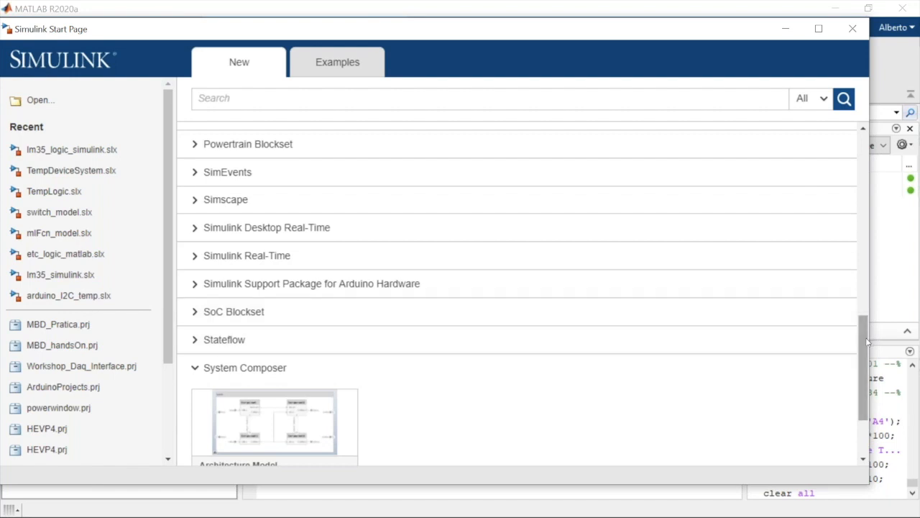
left_click_drag(866, 342, 865, 388)
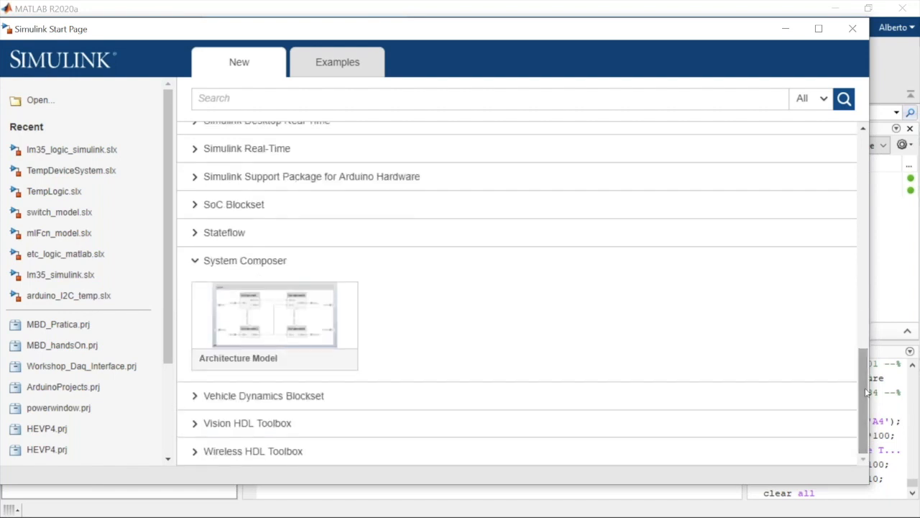
mouse_move(274, 325)
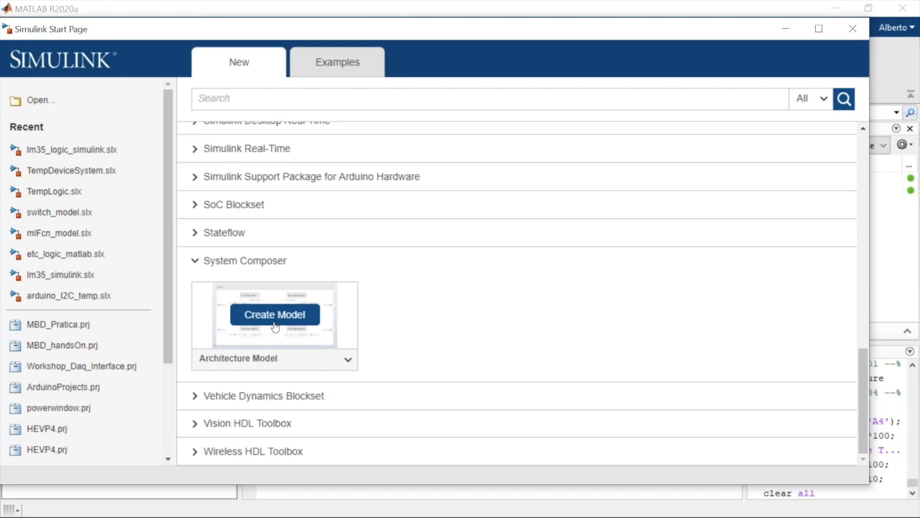
left_click(274, 315)
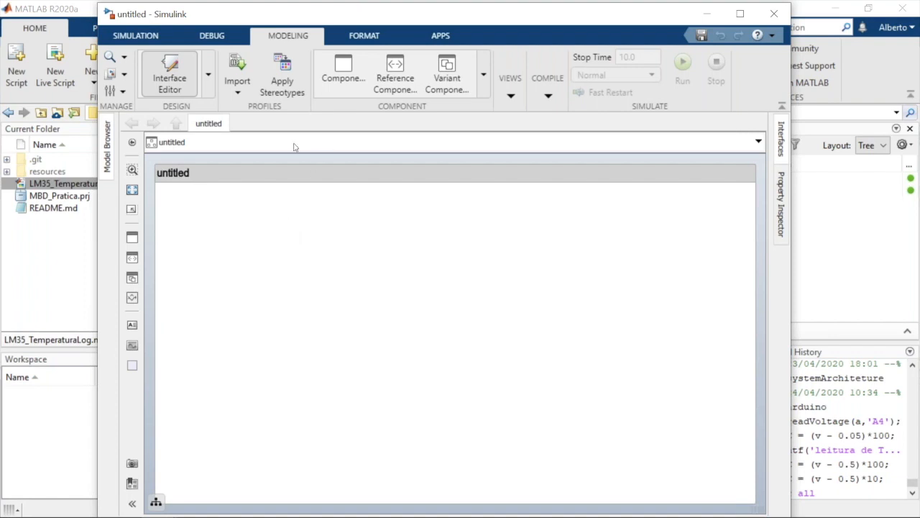
Rename the untitled architecture model as ControladorTemperatura
left_click(211, 181)
key("Delete")
key("Delete")
key("Delete")
key("Delete")
key("Delete")
key("Delete")
key("Delete")
key("Delete")
type("ControladorTemperatura")
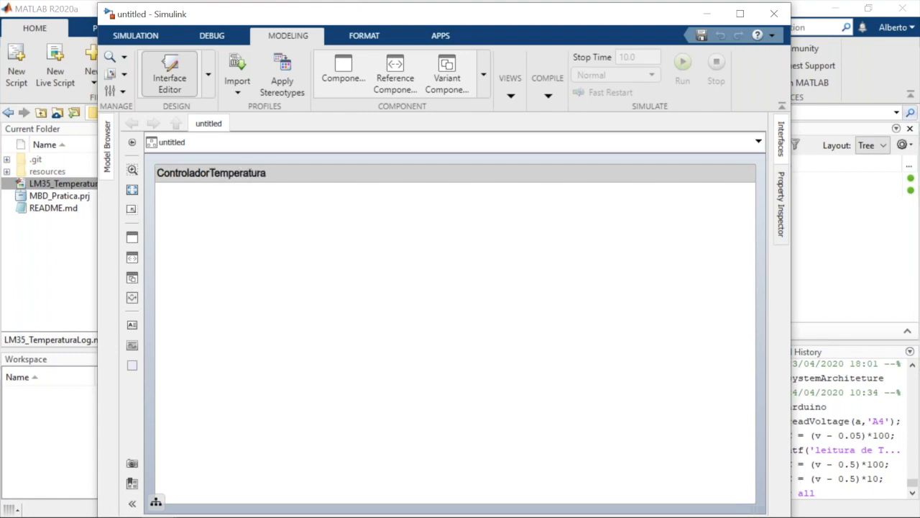
left_click(241, 311)
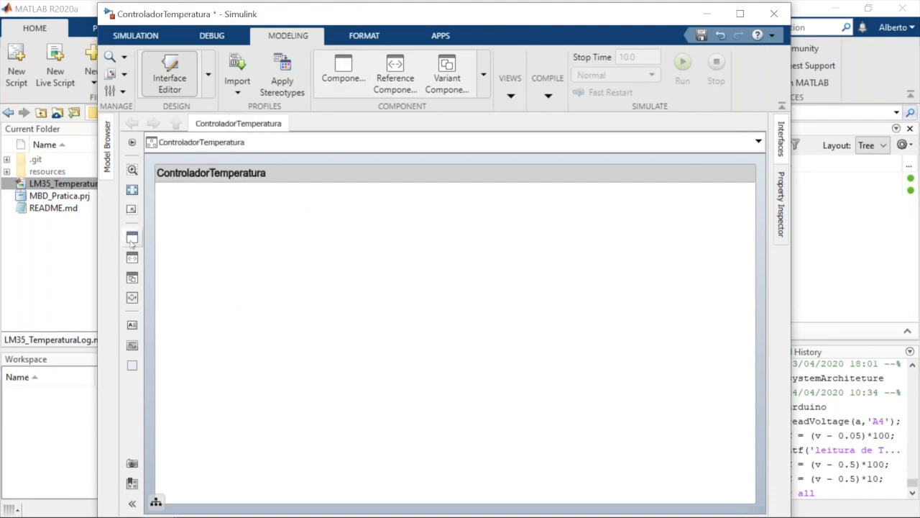
Add three separate components named Sensores, Logica and Saidas to the ControladorTemperatura architecture
left_click_drag(132, 237, 262, 261)
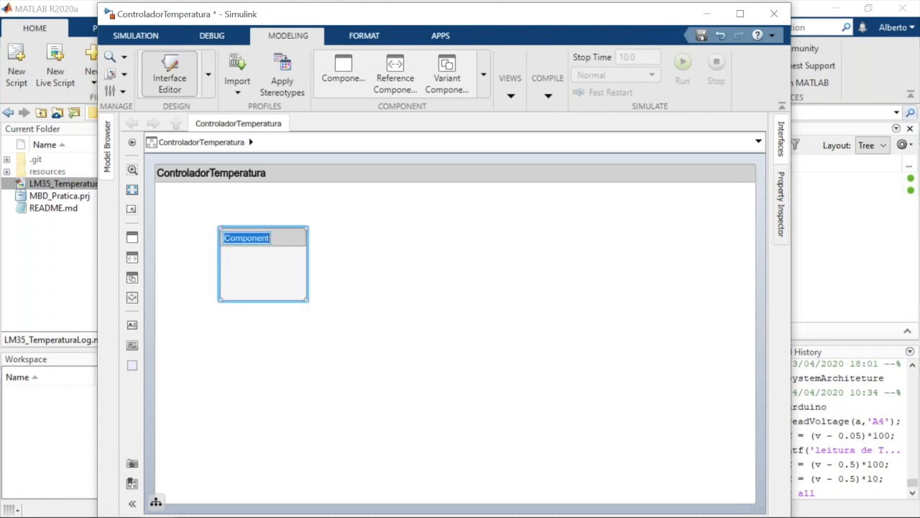
type("Sensores")
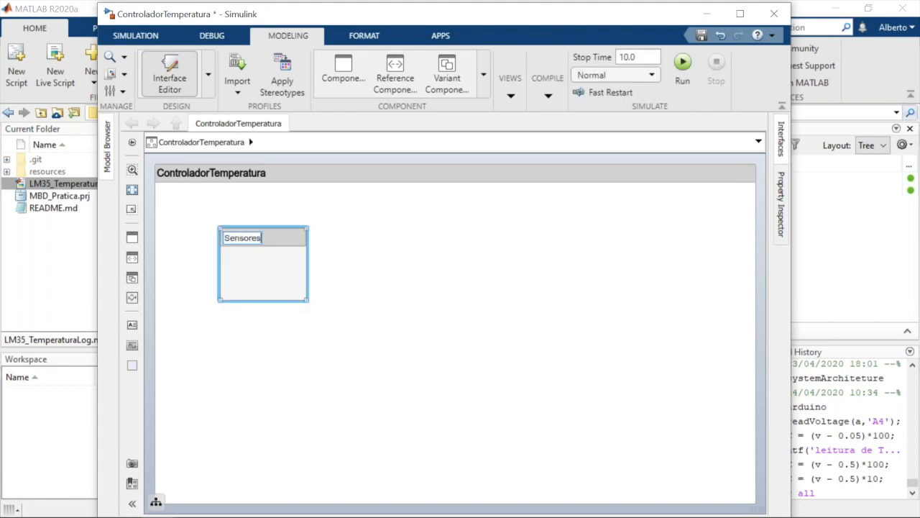
left_click(383, 300)
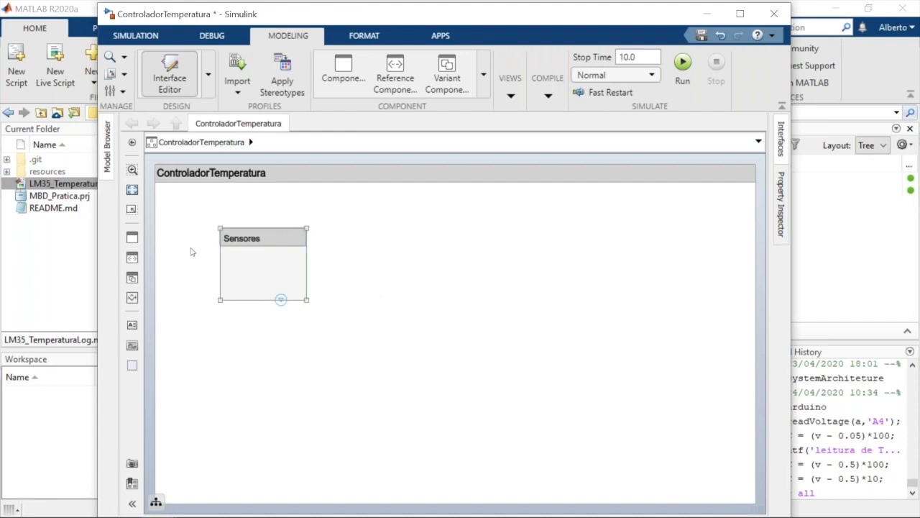
left_click_drag(130, 238, 407, 372)
type("Logica")
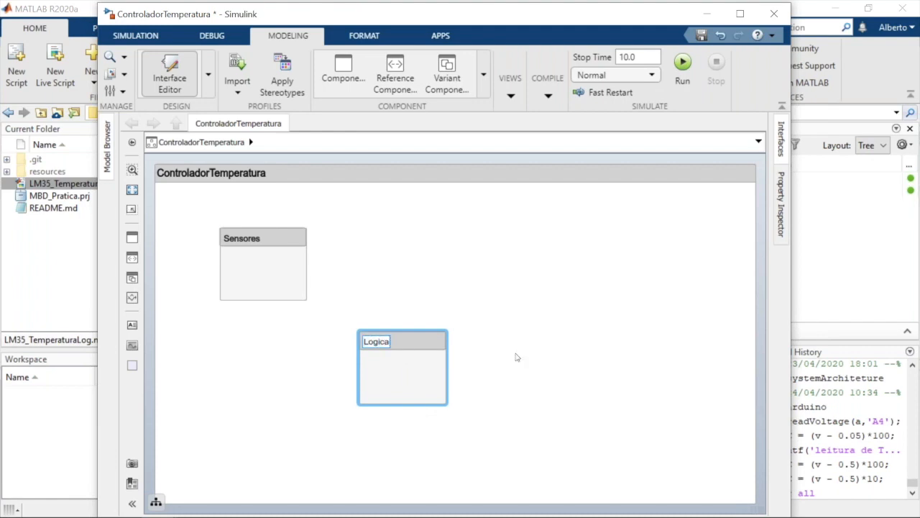
left_click(588, 317)
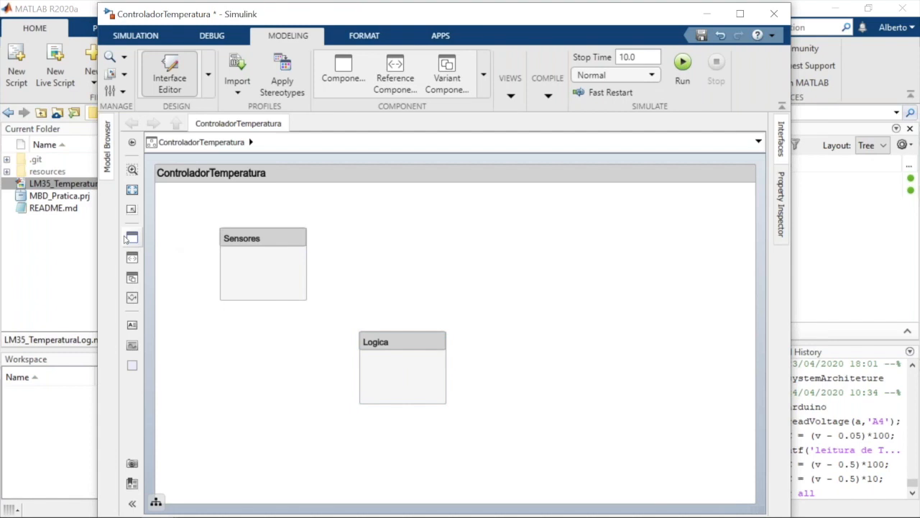
left_click_drag(131, 237, 579, 273)
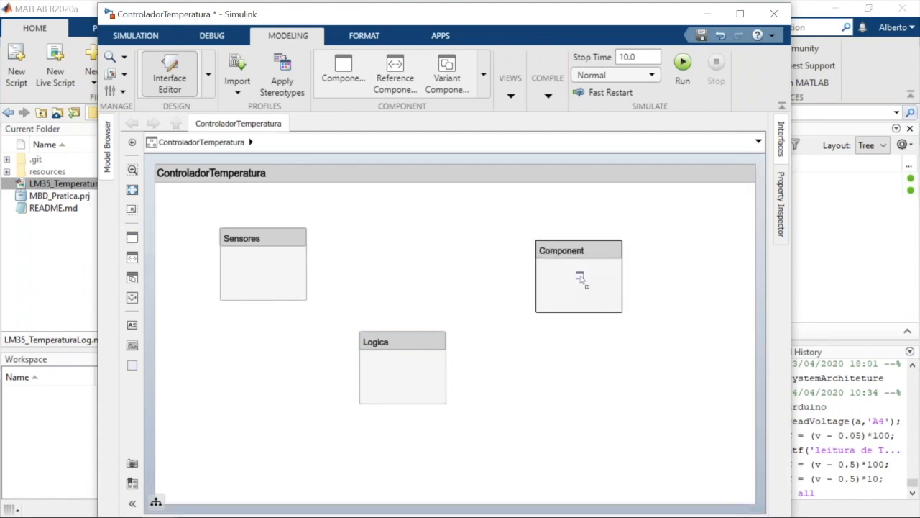
type("Saidas")
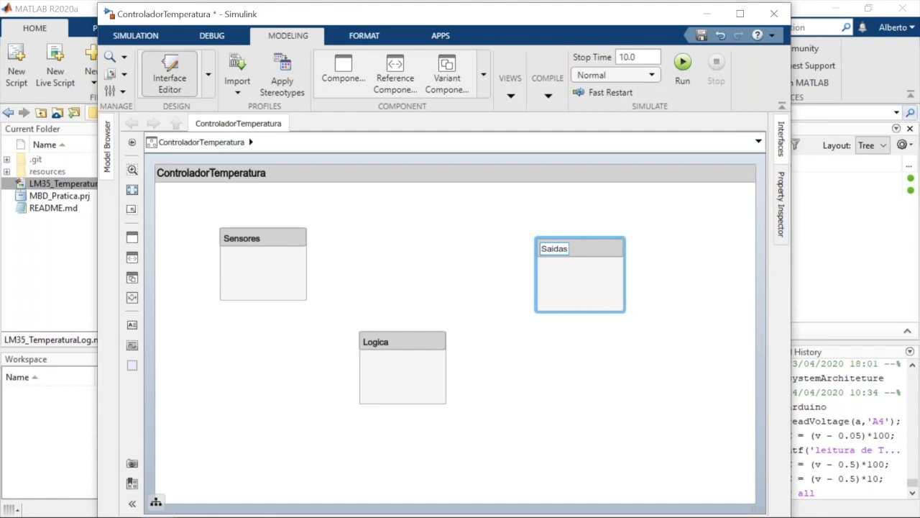
key("Return")
Connect the Sensores component to Logica, and Logica to Saidas, creating an output and an input port for each connection
left_click_drag(306, 267, 361, 375)
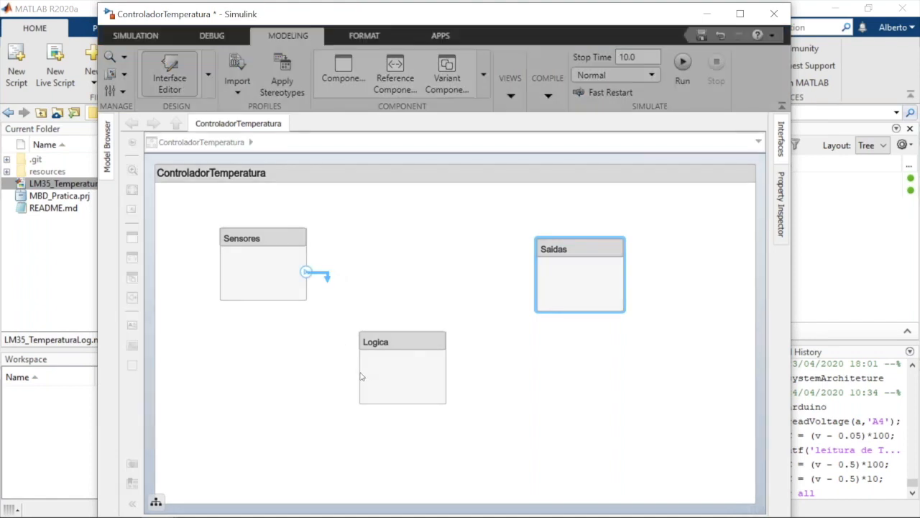
mouse_move(361, 375)
left_mouse_down()
mouse_move(326, 302)
mouse_move(324, 272)
mouse_move(333, 348)
mouse_move(359, 359)
mouse_move(360, 373)
left_mouse_up()
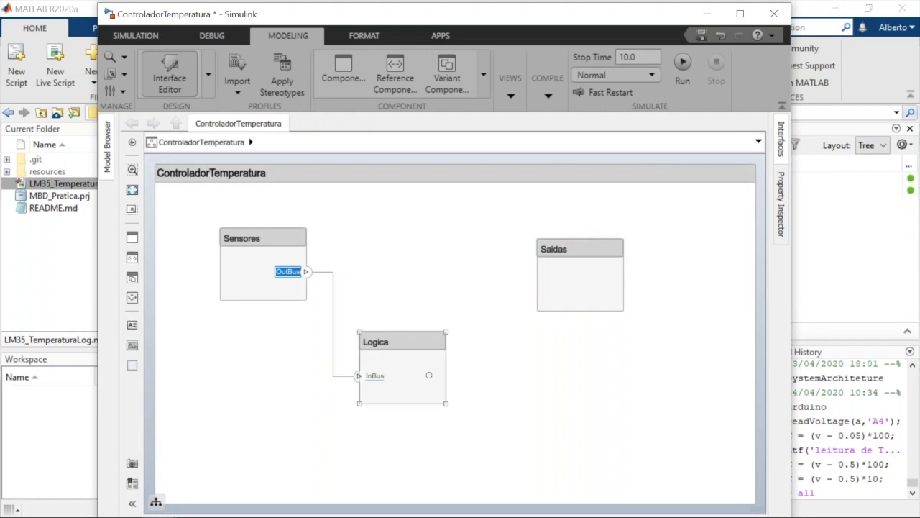
left_click_drag(451, 376, 535, 283)
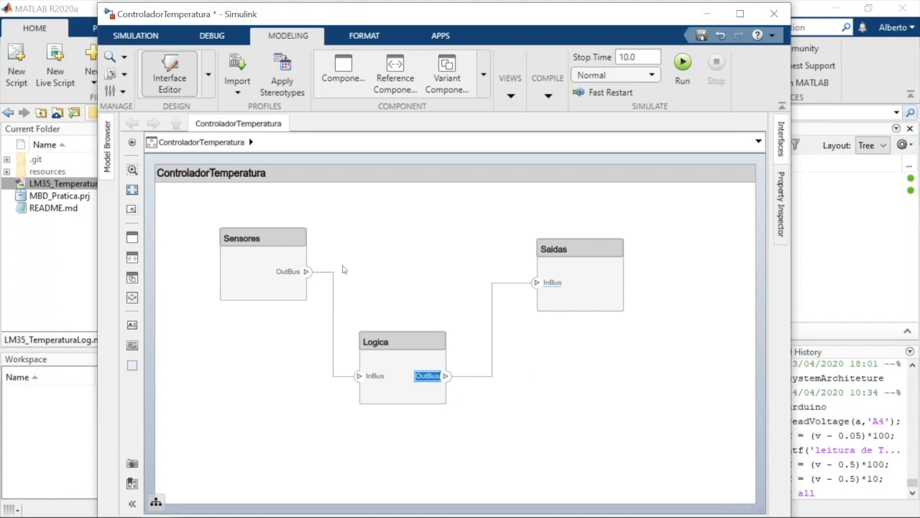
Rename the output port of the Sensores component as Vout
left_click(293, 270)
left_click(290, 275)
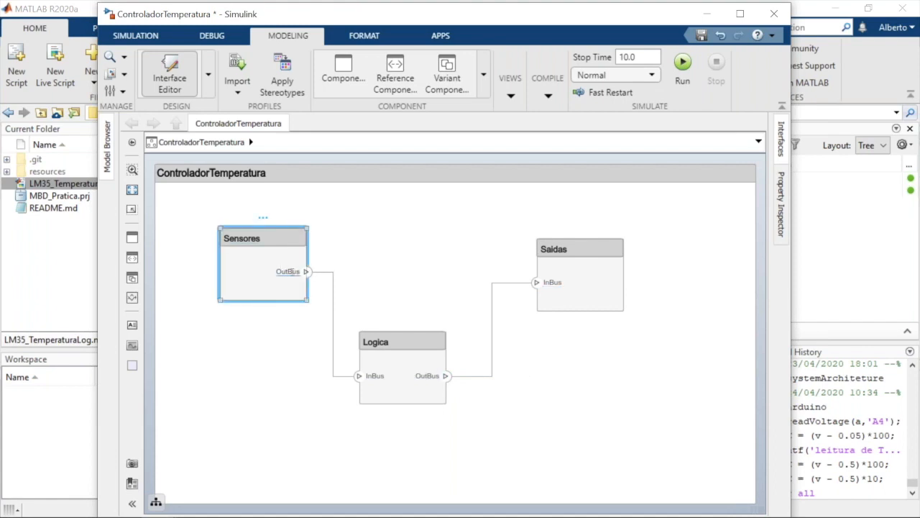
double_click(289, 271)
key("BackSpace")
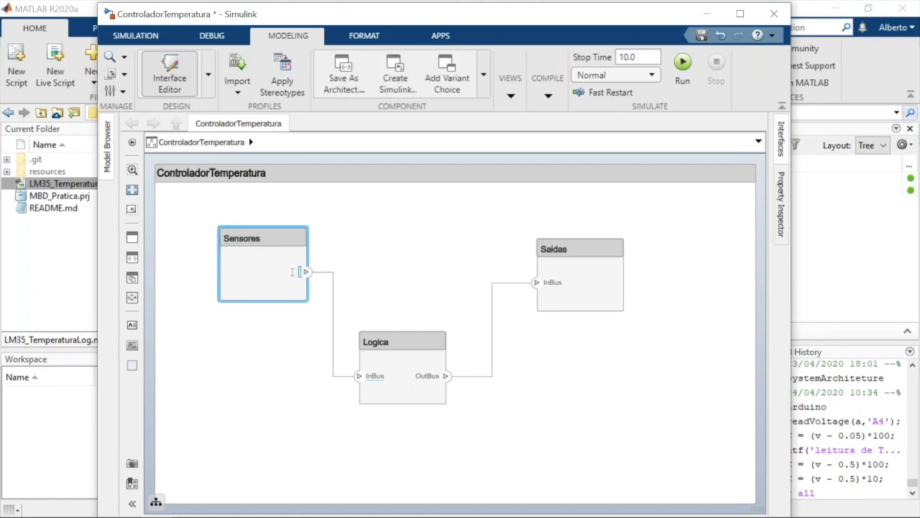
type("Mbu")
key("BackSpace")
key("BackSpace")
type("out")
Rename the input port of the Logica component as InGraus
left_click(372, 379)
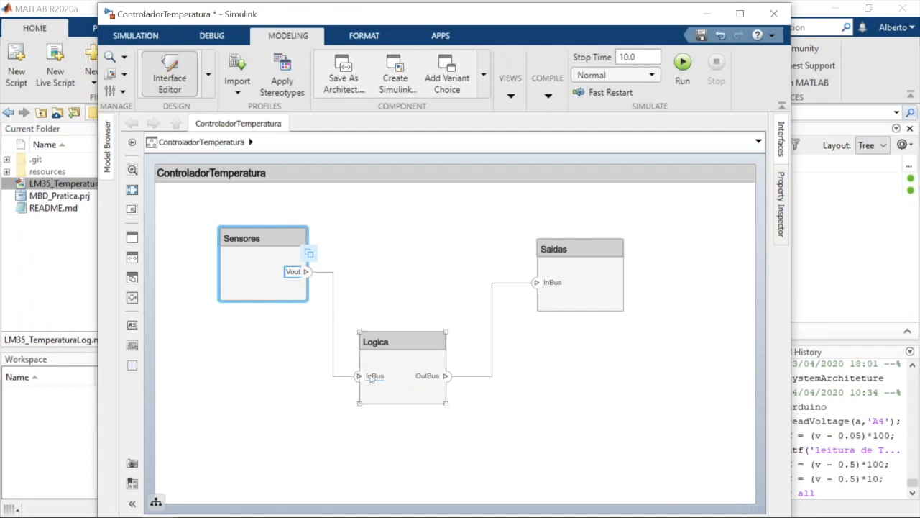
double_click(371, 376)
left_click(368, 375)
type("Hraus")
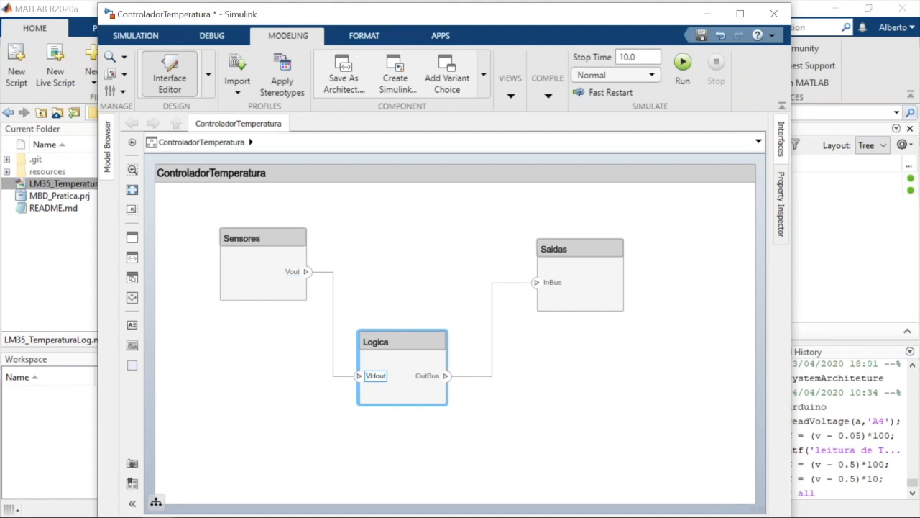
key("BackSpace")
key("BackSpace")
key("BackSpace")
key("BackSpace")
key("BackSpace")
key("BackSpace")
key("Delete")
key("Delete")
key("Delete")
type("InGraus")
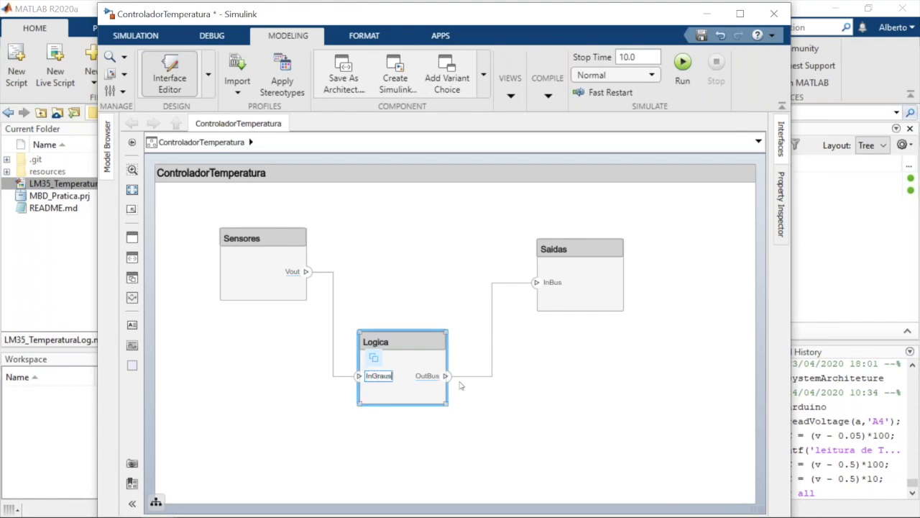
Rename both the output port of Logica and the input port of Saidas as OnOff
left_click(430, 379)
left_click(430, 377)
left_click(430, 378)
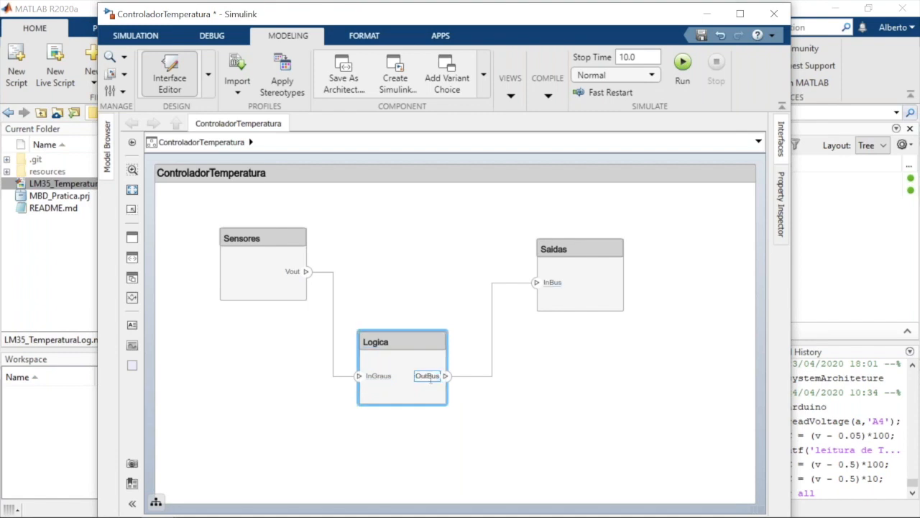
key("BackSpace")
key("BackSpace")
key("BackSpace")
key("BackSpace")
key("BackSpace")
key("BackSpace")
type("OnOff")
left_click(552, 292)
left_click(569, 296)
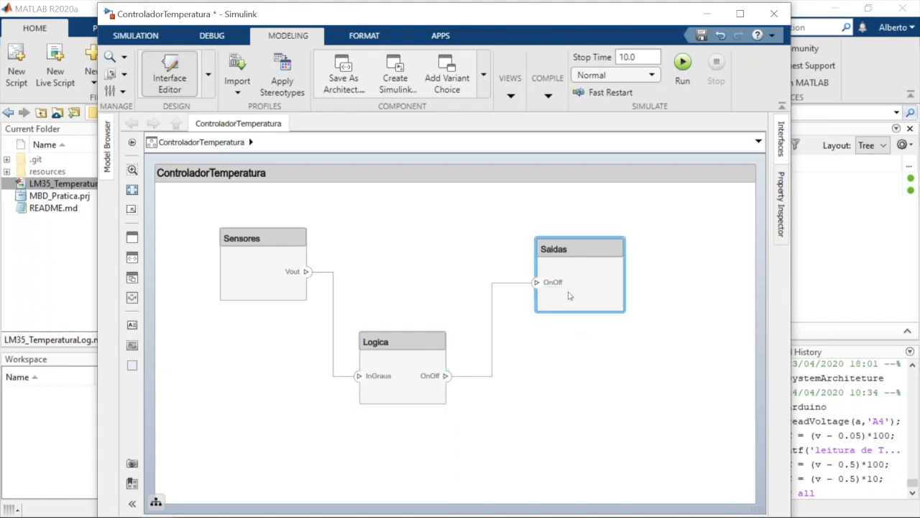
Open the Saidas component and add a component named LED in the upper part of its architecture
double_click(569, 296)
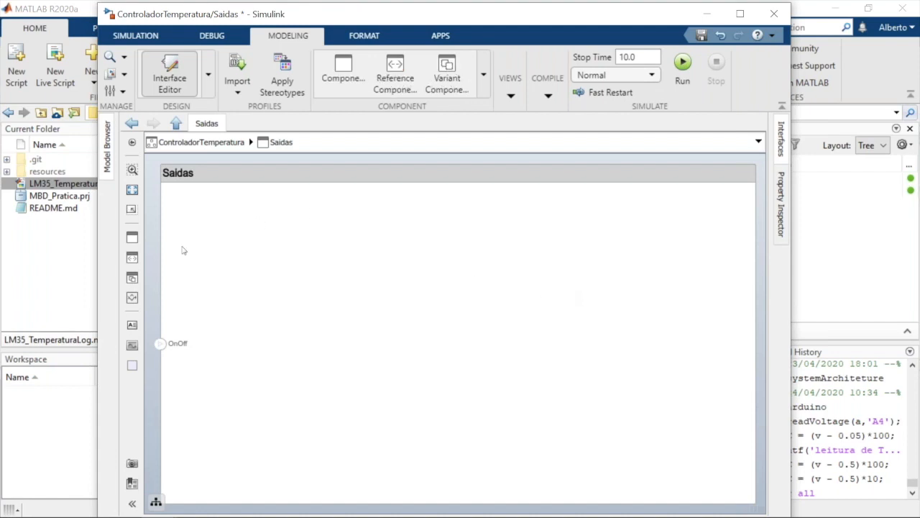
left_click_drag(136, 240, 423, 268)
type("IED")
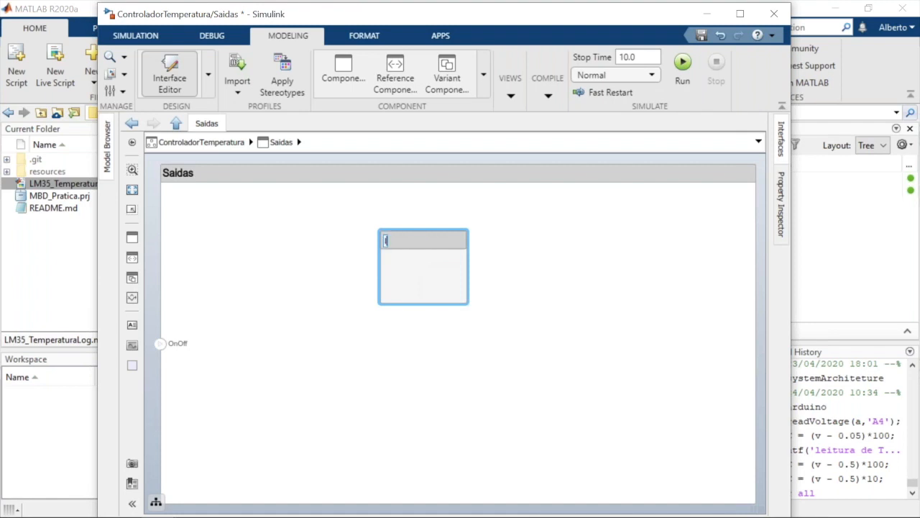
key("BackSpace")
key("BackSpace")
key("BackSpace")
type("LED")
left_click(431, 400)
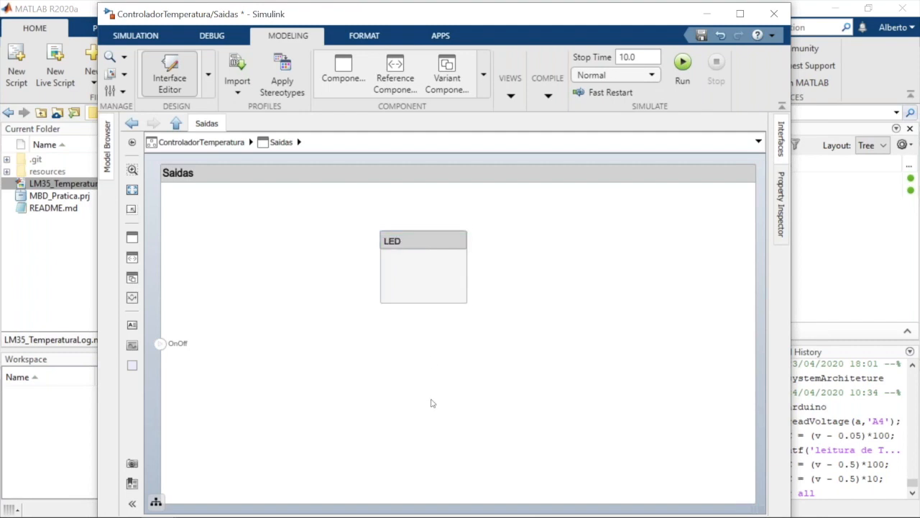
Add a second component named BUZZER below LED inside Saidas
left_click(133, 237)
left_click(333, 386)
left_click(424, 410)
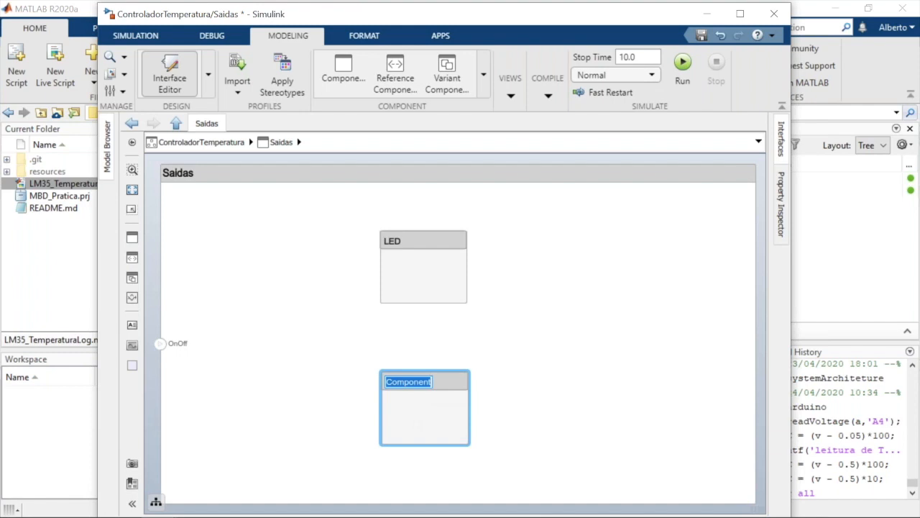
type("BUzzer")
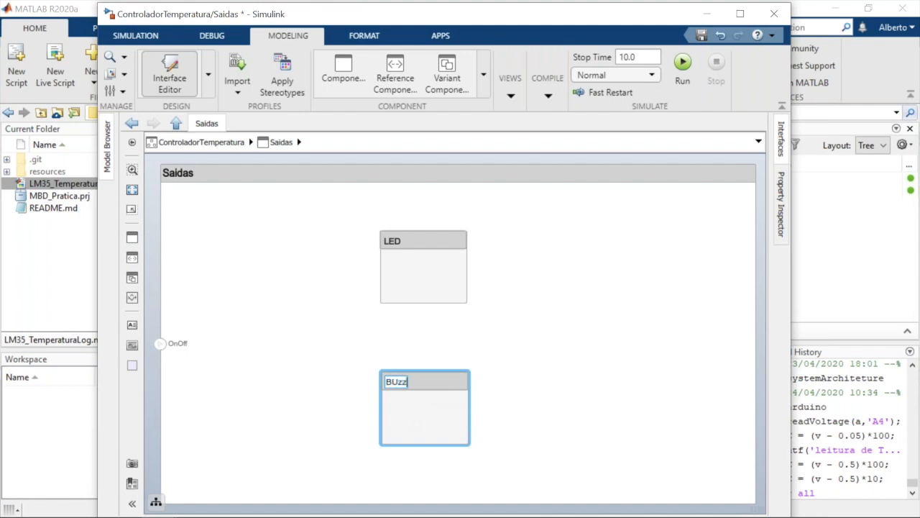
key("BackSpace")
key("BackSpace")
key("BackSpace")
key("BackSpace")
type("ZZER")
left_click(319, 414)
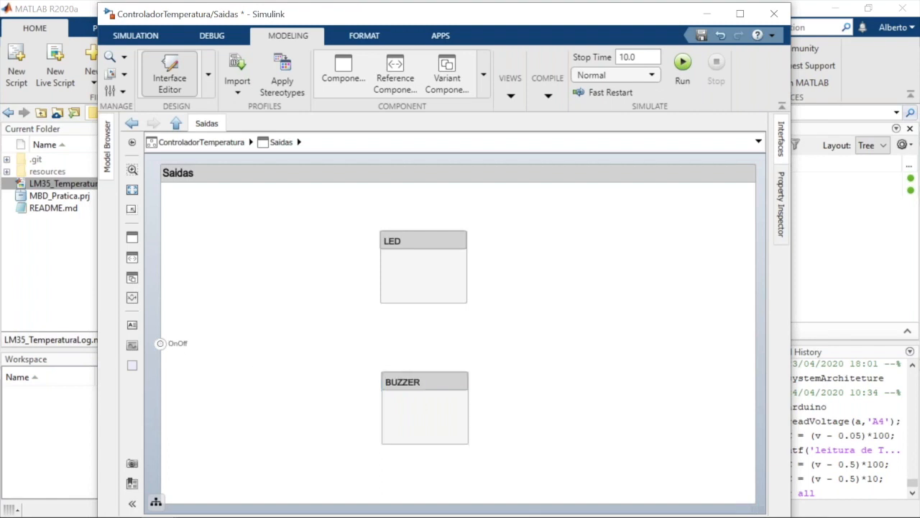
Connect the OnOff input of Saidas to both LED and BUZZER, and return to the top-level architecture
left_click_drag(160, 343, 377, 275)
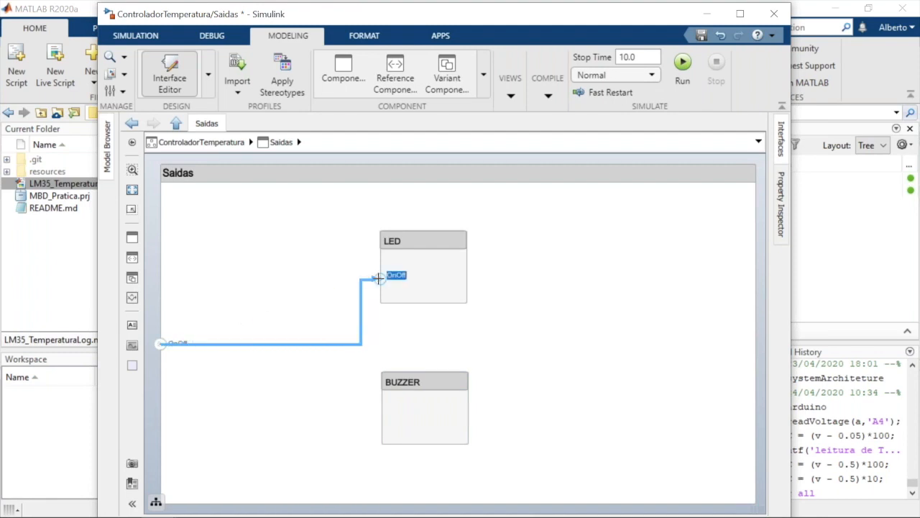
left_click(382, 416)
left_click_drag(349, 412, 162, 343)
left_click(237, 405)
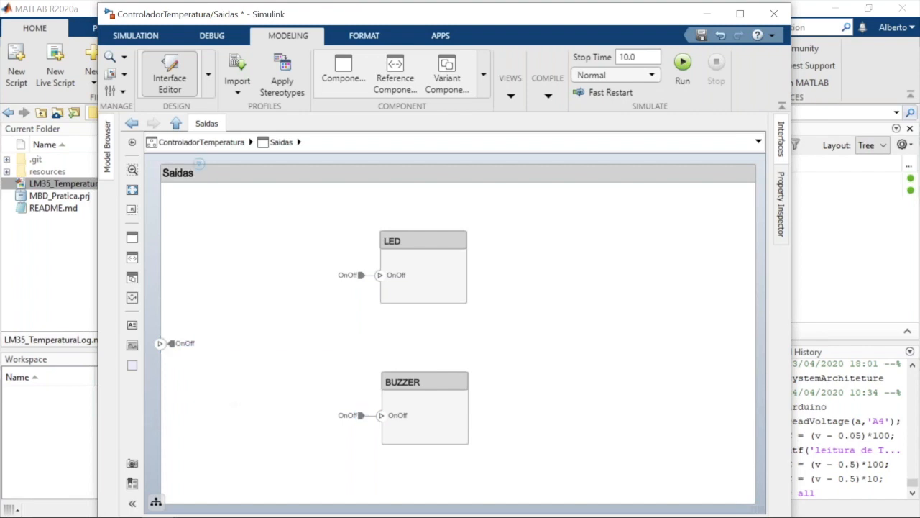
left_click(198, 143)
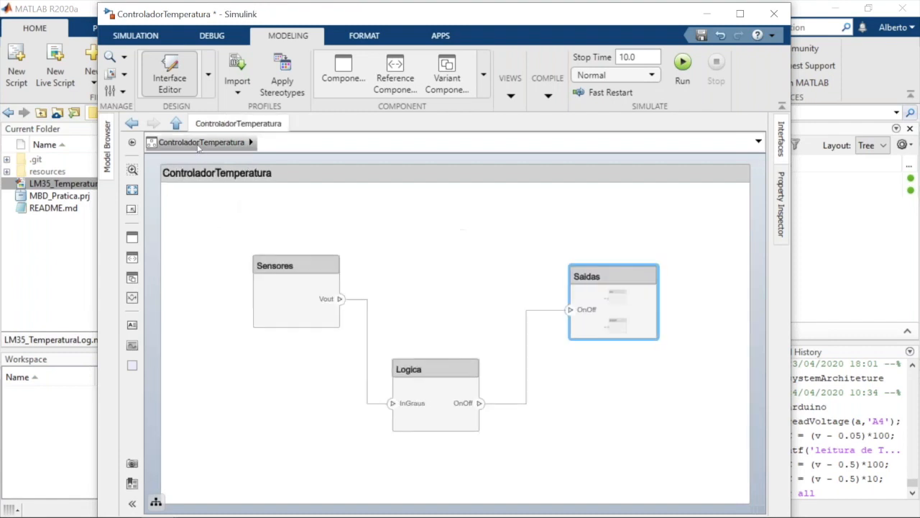
Create a Simulink behavior model named Sensores for the Sensores component
left_click(401, 394)
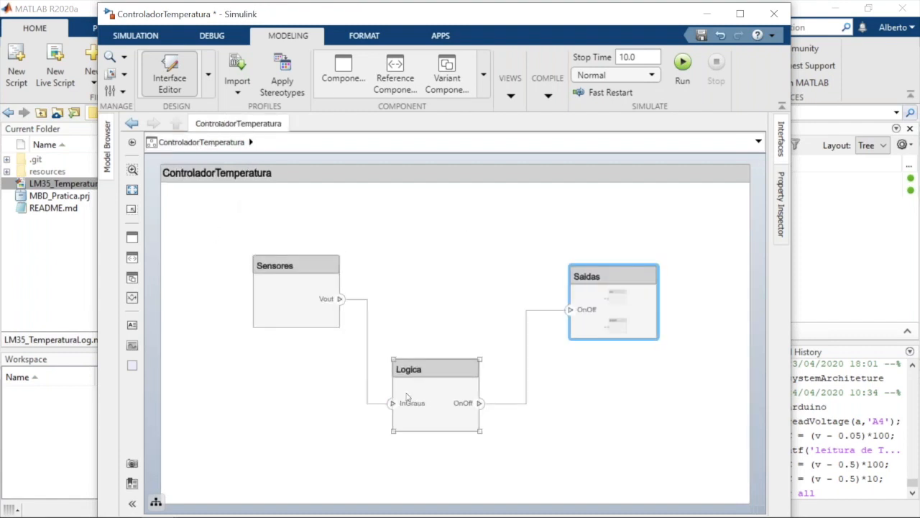
left_click(261, 286)
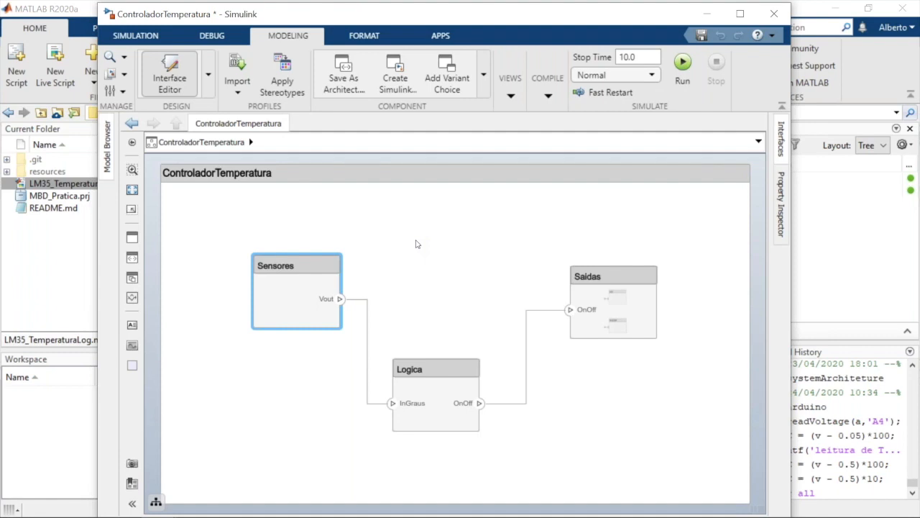
left_click(286, 311)
right_click(287, 311)
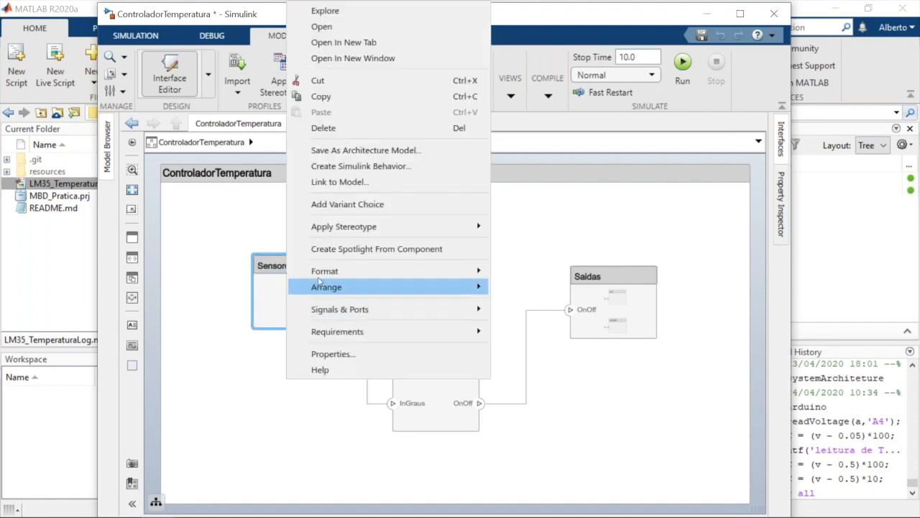
mouse_move(359, 226)
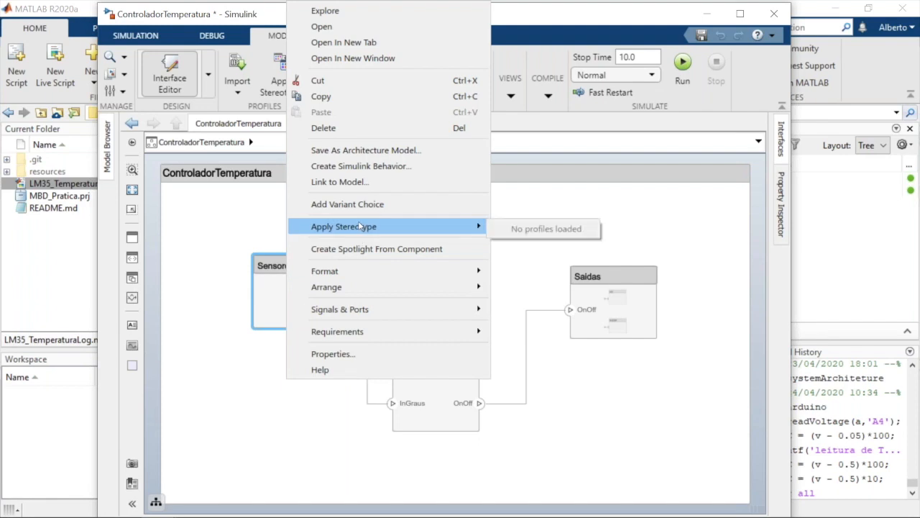
left_click(362, 166)
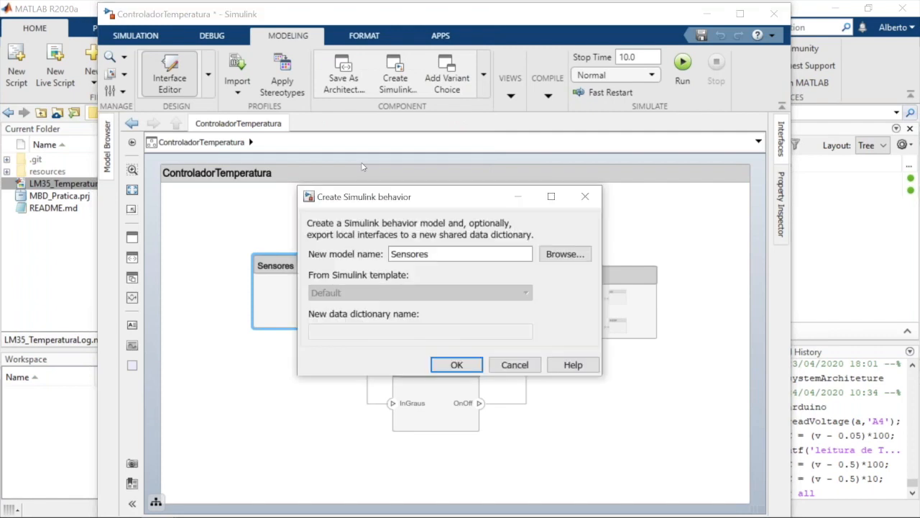
left_click(457, 367)
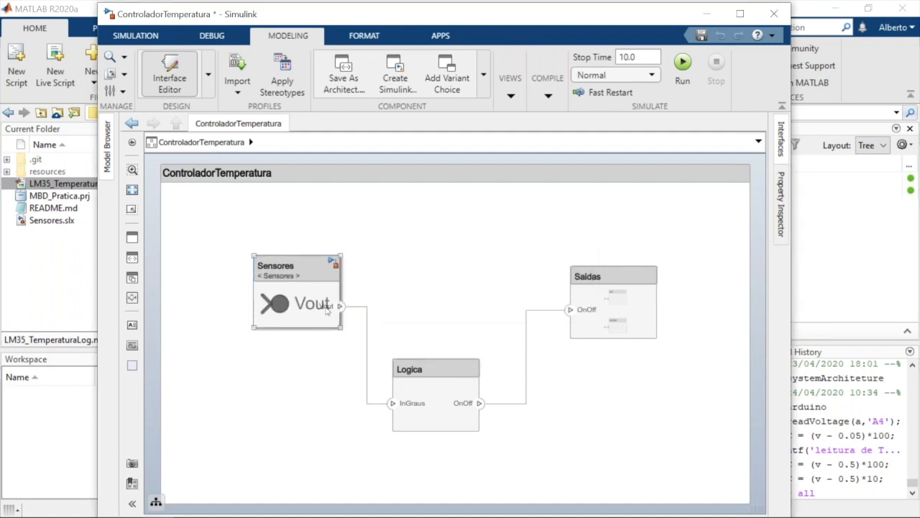
Open the Sensores behavior model to examine its contents, and return to the top-level architecture
left_click(298, 308)
double_click(299, 307)
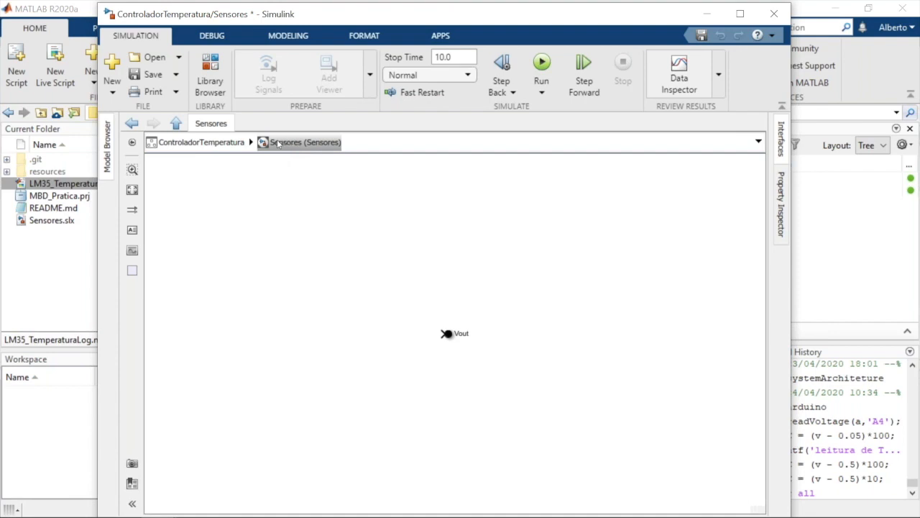
left_click(204, 142)
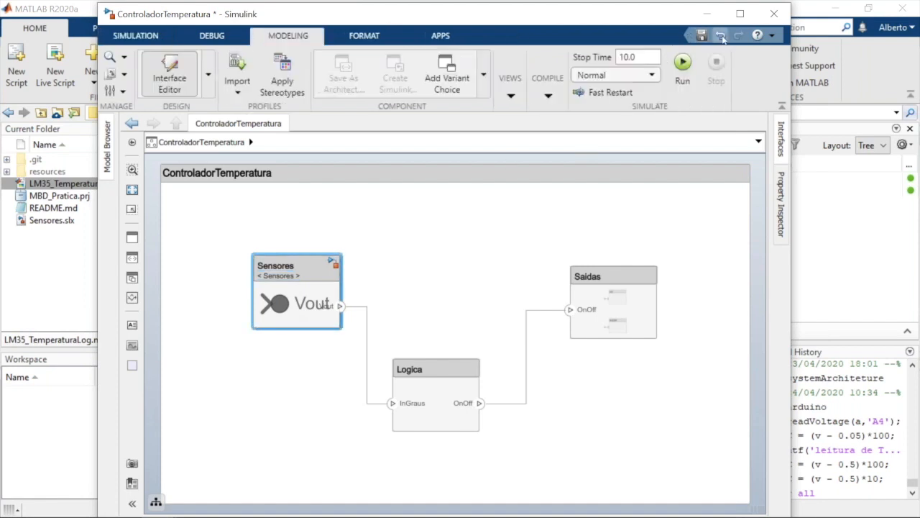
Undo the last change in the ControladorTemperatura architecture
left_click(721, 36)
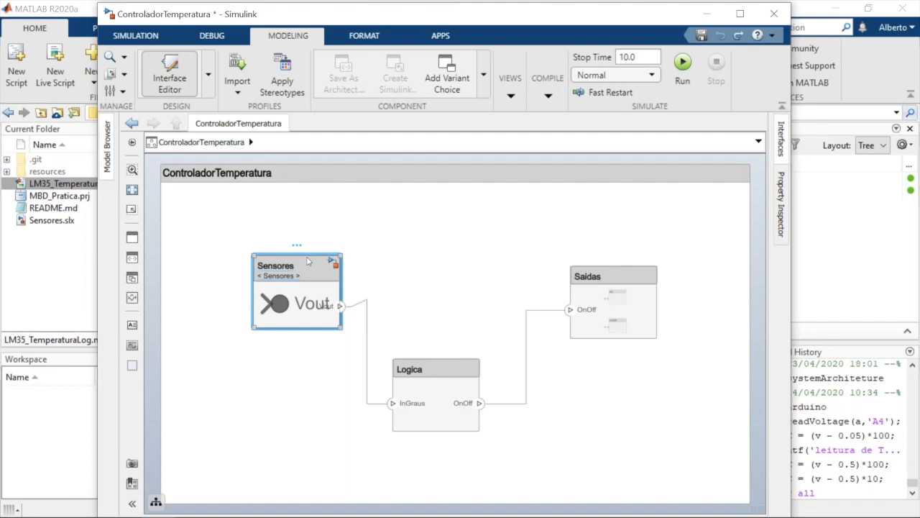
Replace the Sensores component with a new blank component and connect it to the InGraus port of Logica
key("Delete")
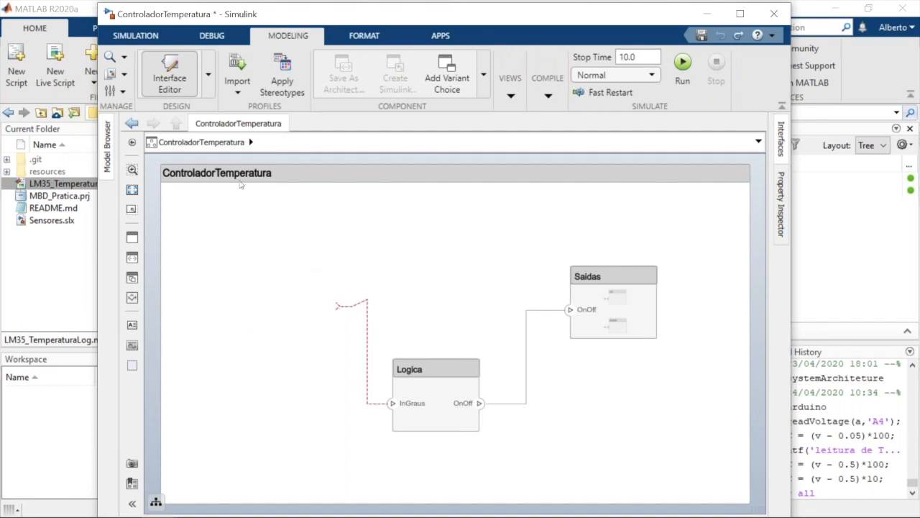
left_click_drag(131, 246, 277, 301)
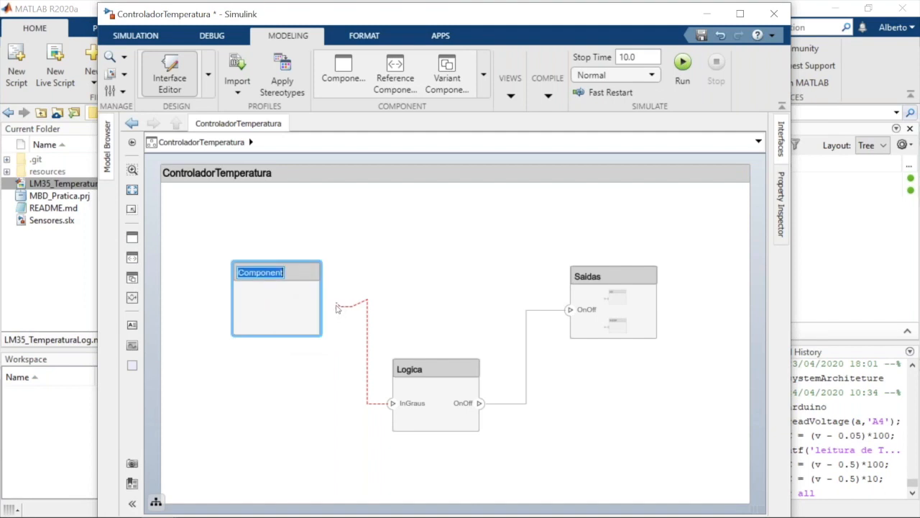
left_click_drag(338, 306, 321, 305)
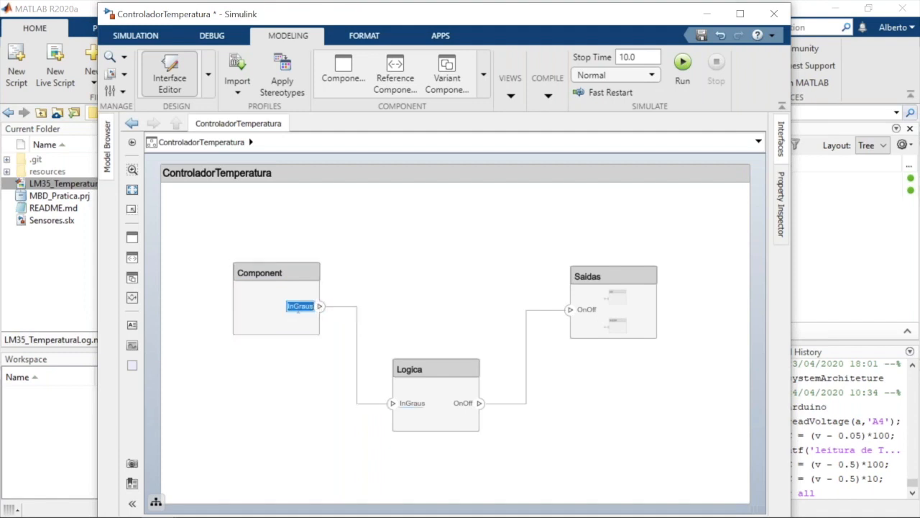
Rename the new component as sensores
left_click(250, 276)
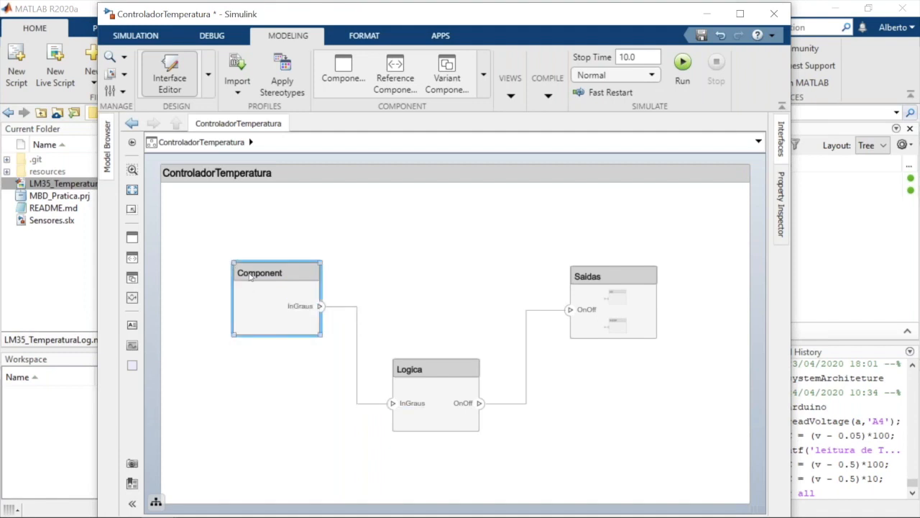
left_click(250, 274)
type("s")
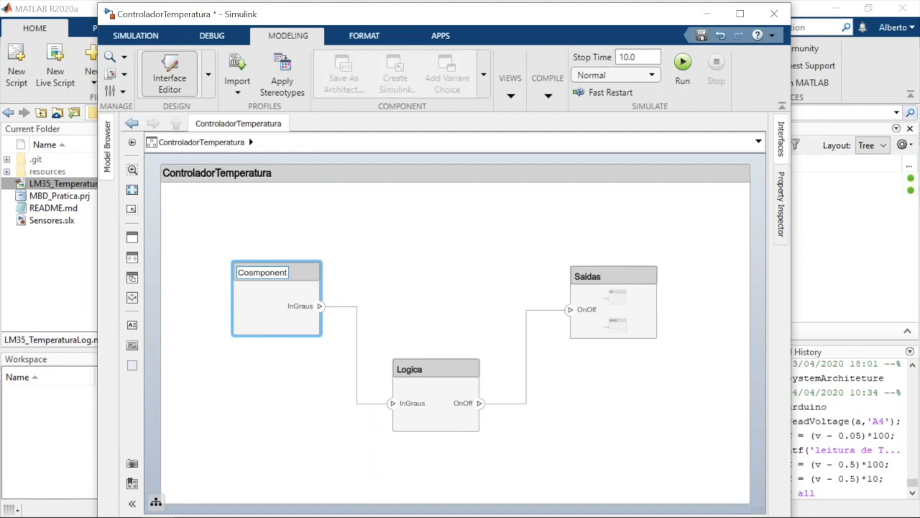
key("BackSpace")
key("BackSpace")
key("BackSpace")
key("Delete")
key("Delete")
key("Delete")
key("Delete")
key("Delete")
key("Delete")
key("Delete")
type("se")
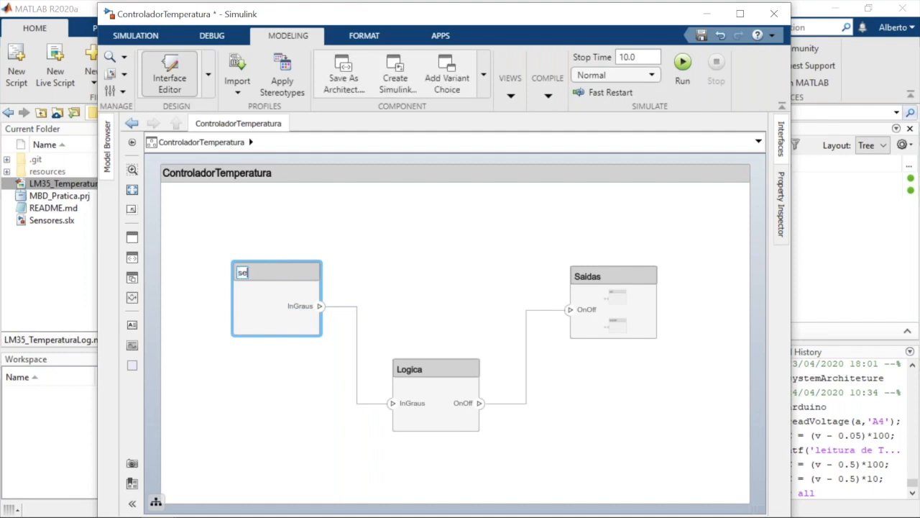
type("nsores")
key("Return")
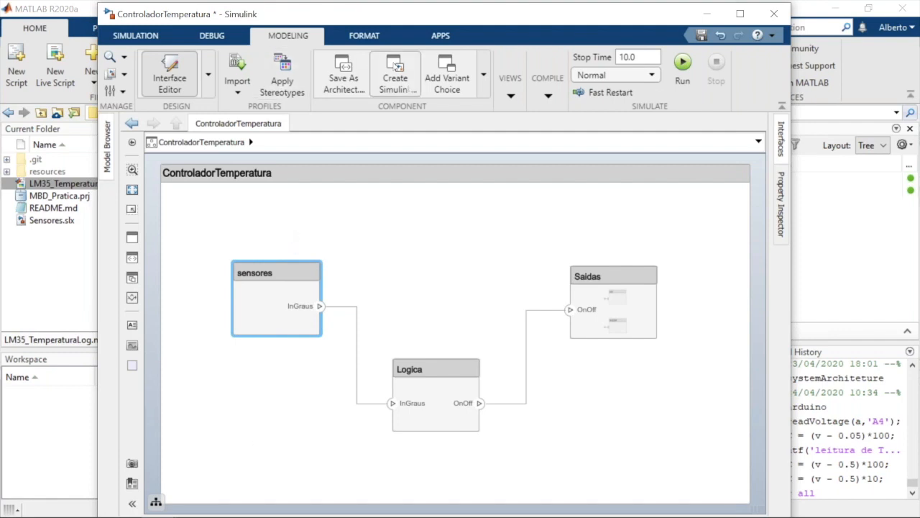
Try to open the Requirements Manager for the unsaved ControladorTemperatura architecture
left_click(446, 36)
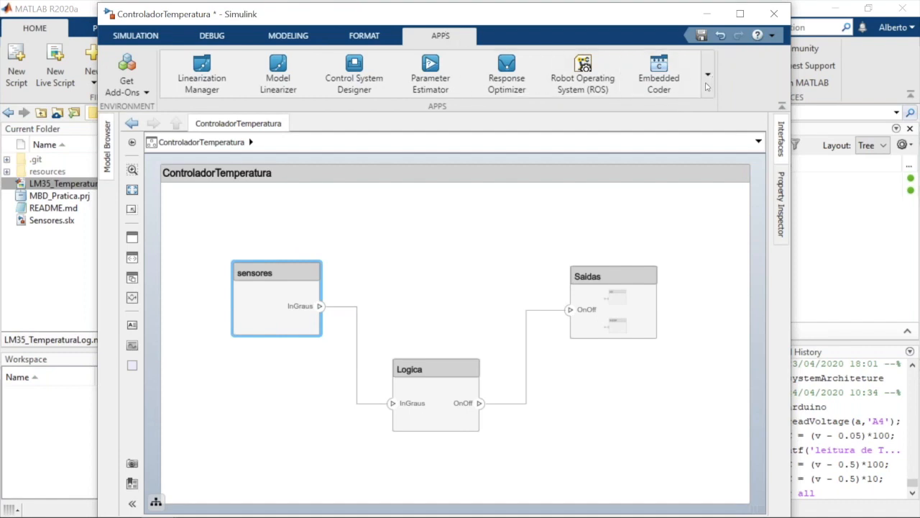
left_click(707, 78)
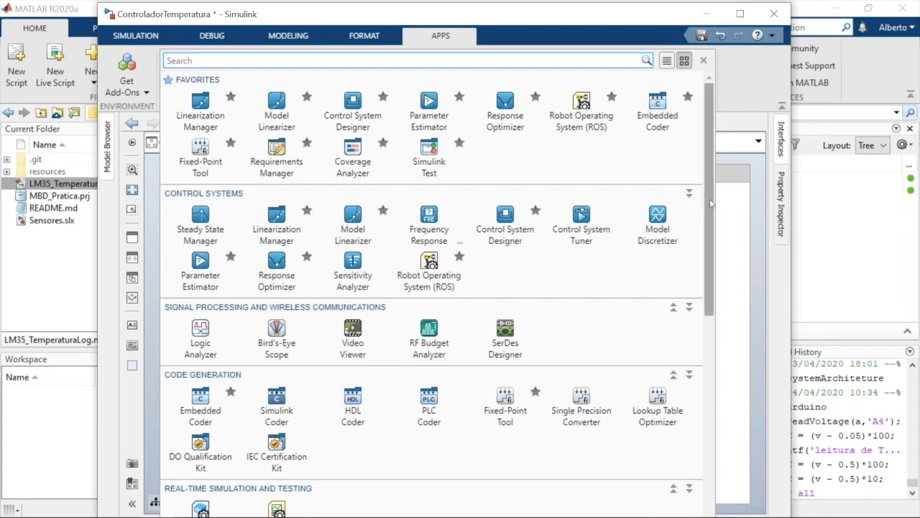
left_click_drag(710, 204, 716, 337)
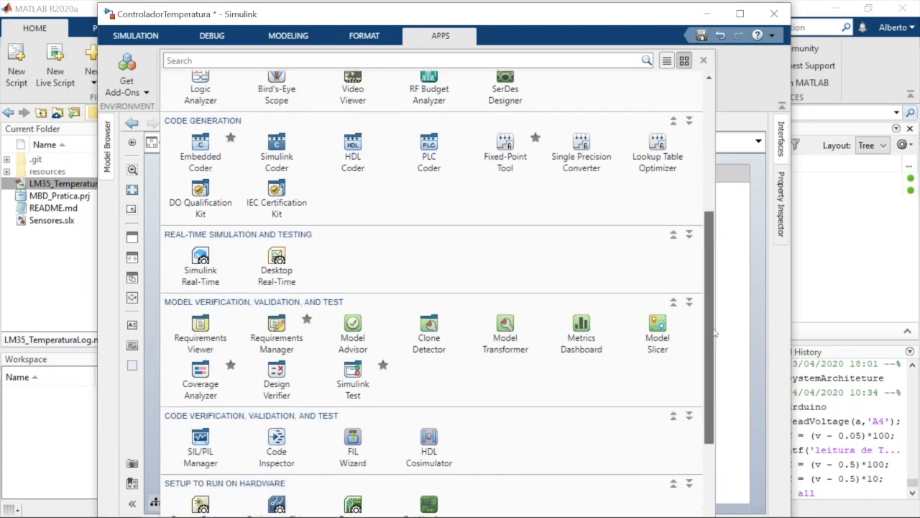
left_click(273, 342)
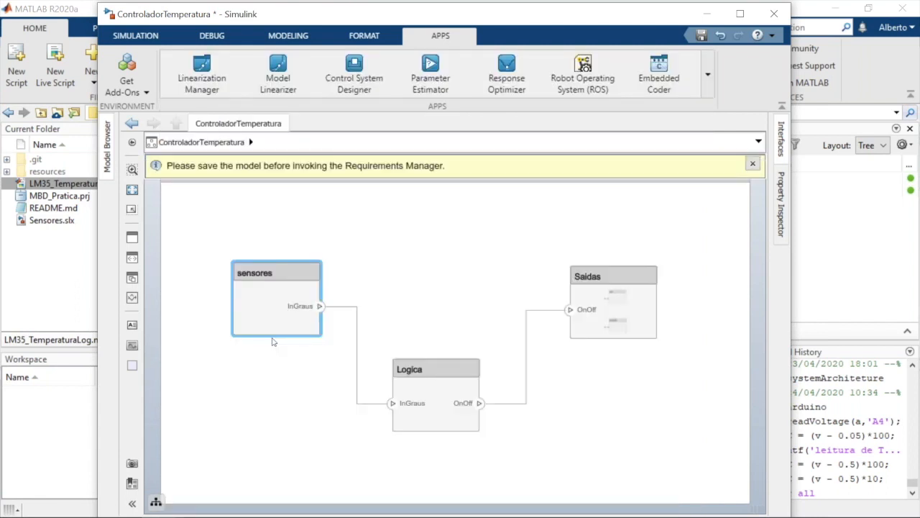
left_click(246, 211)
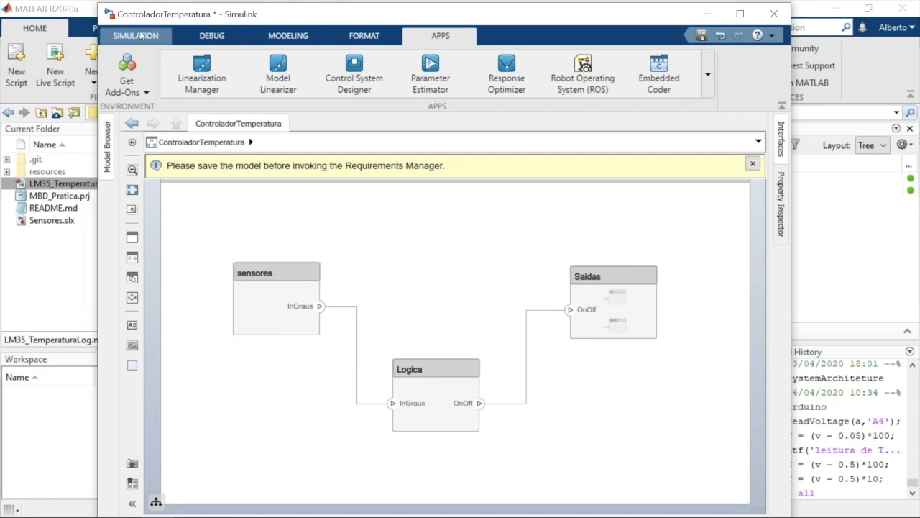
Save the architecture as ControladorTemperatura.slx in the MBD_Pratica folder and dismiss the notification
left_click(142, 36)
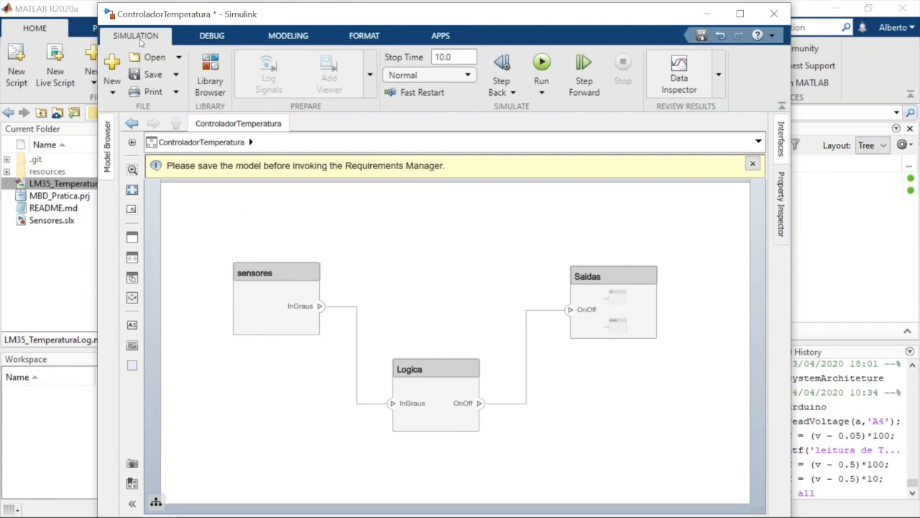
left_click(154, 75)
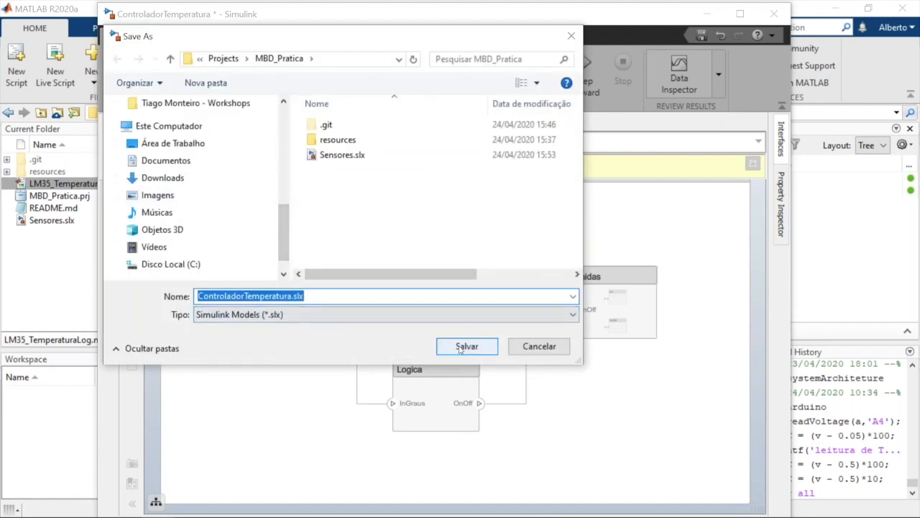
left_click(460, 348)
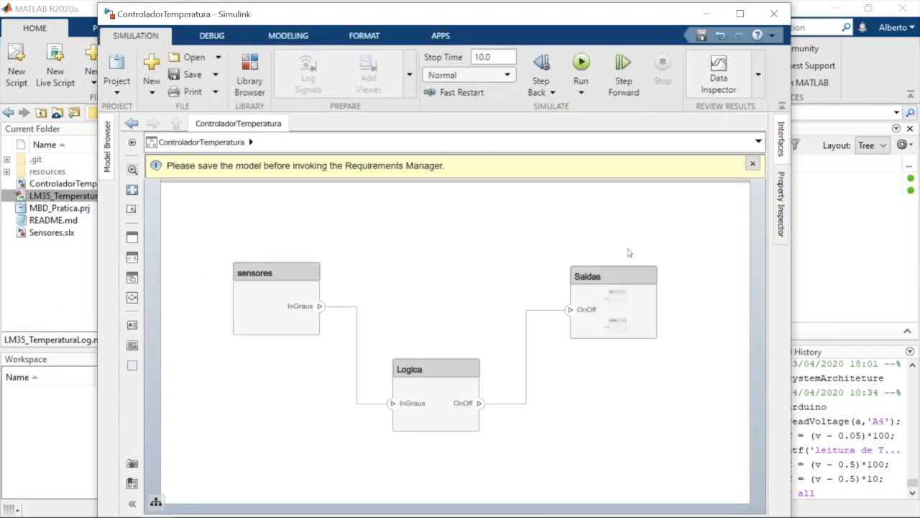
left_click(753, 166)
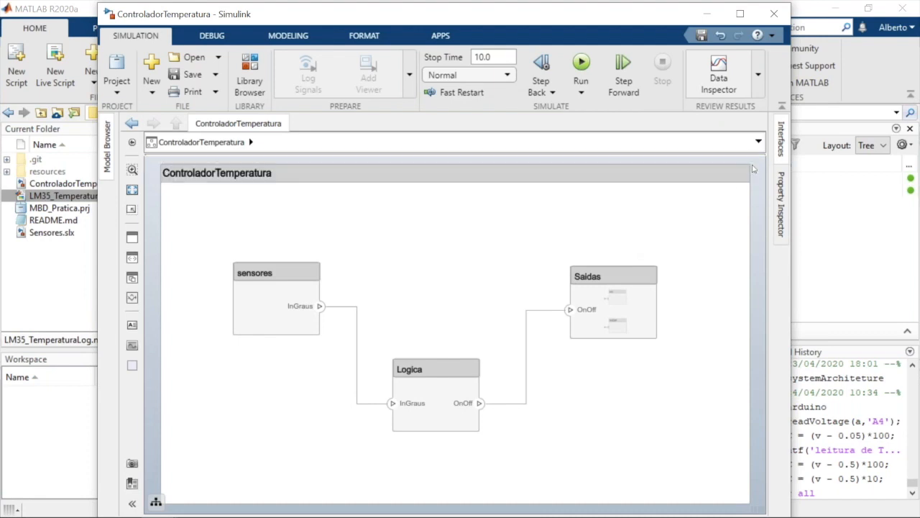
Open the Requirements Manager for the saved ControladorTemperatura architecture
left_click(441, 32)
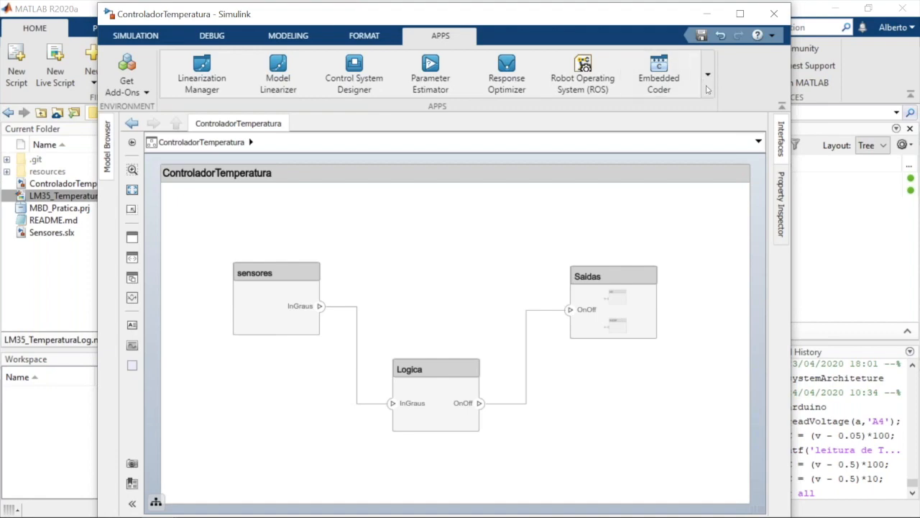
left_click(707, 75)
left_click_drag(706, 152, 682, 362)
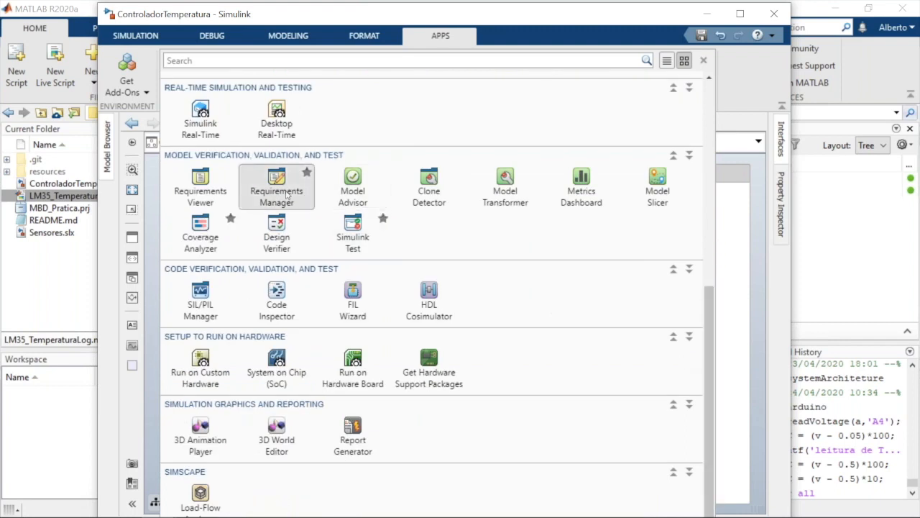
left_click(286, 196)
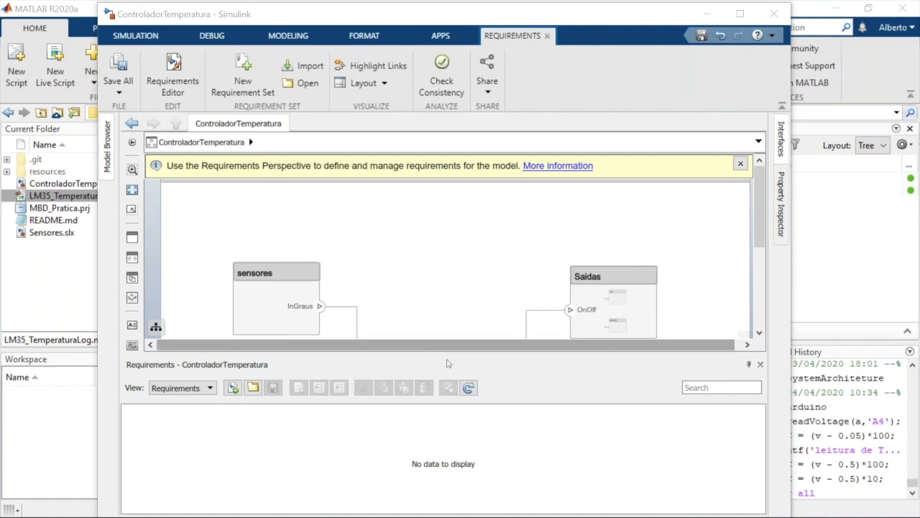
left_click(479, 379)
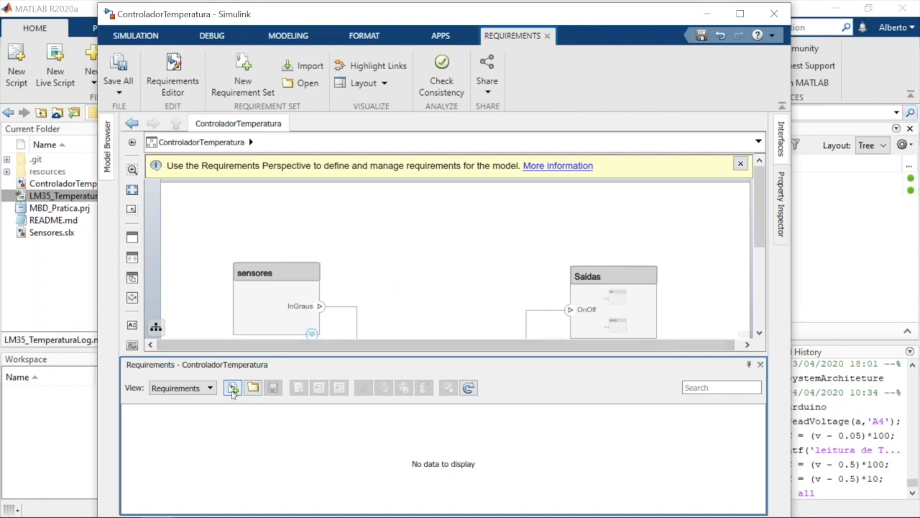
Create a requirement set named Requisitos_controleTemperatura in the MBD_Pratica folder
left_click(233, 389)
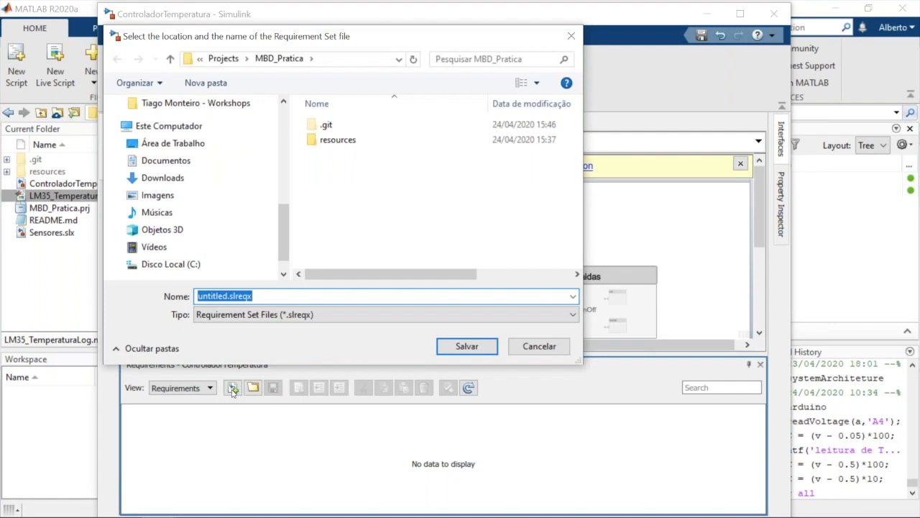
type("Req")
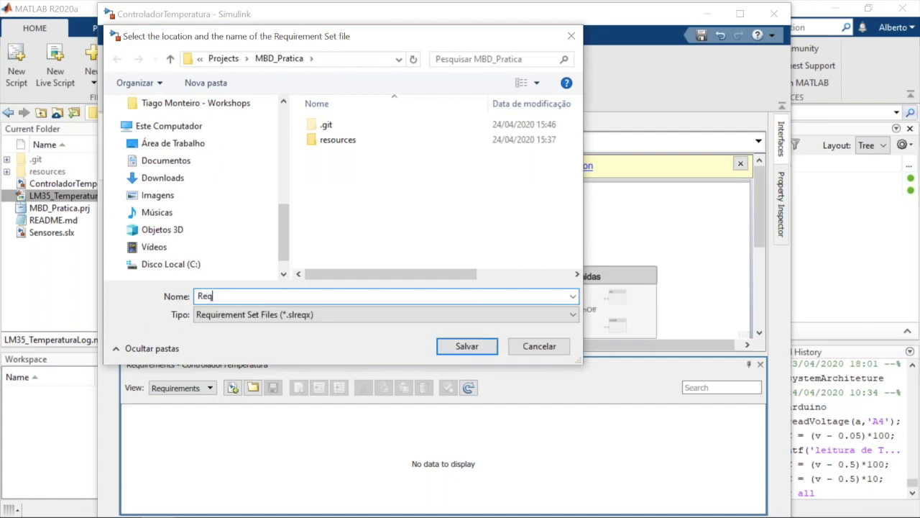
type("uisitos_controleTemperatura")
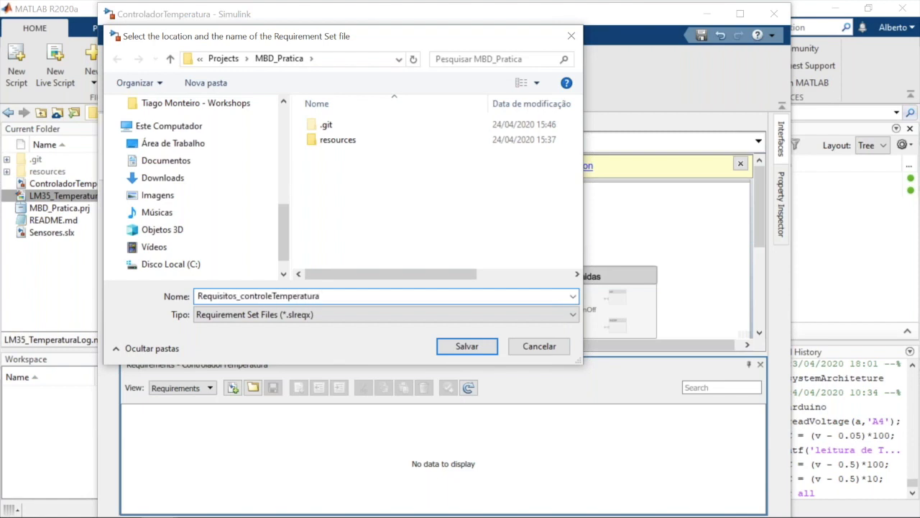
key("Return")
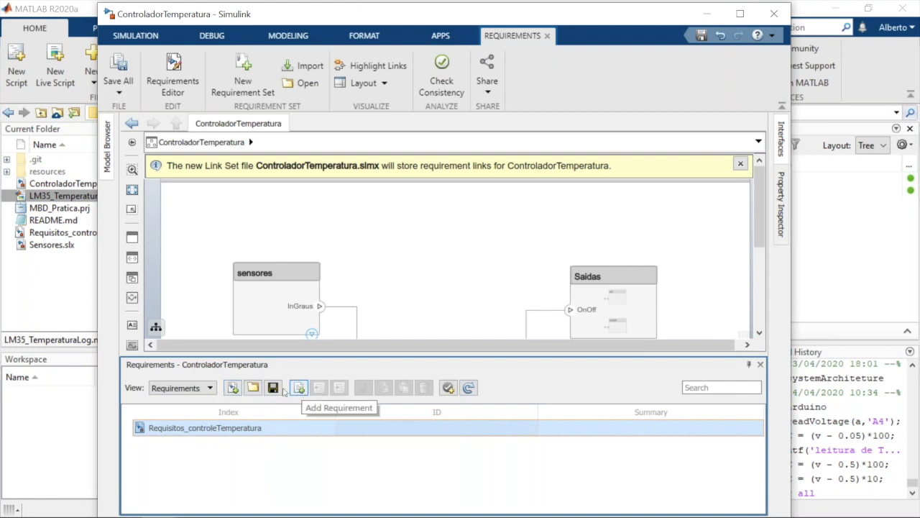
left_click(211, 393)
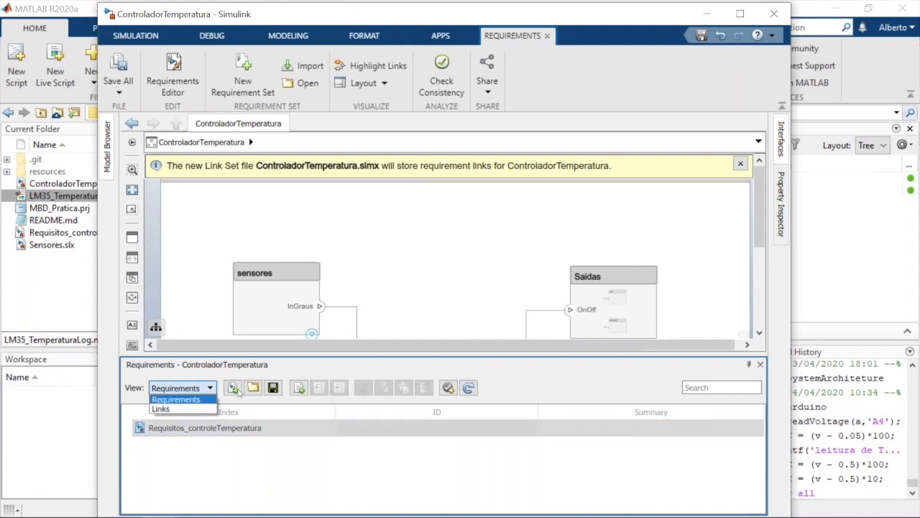
left_click(237, 388)
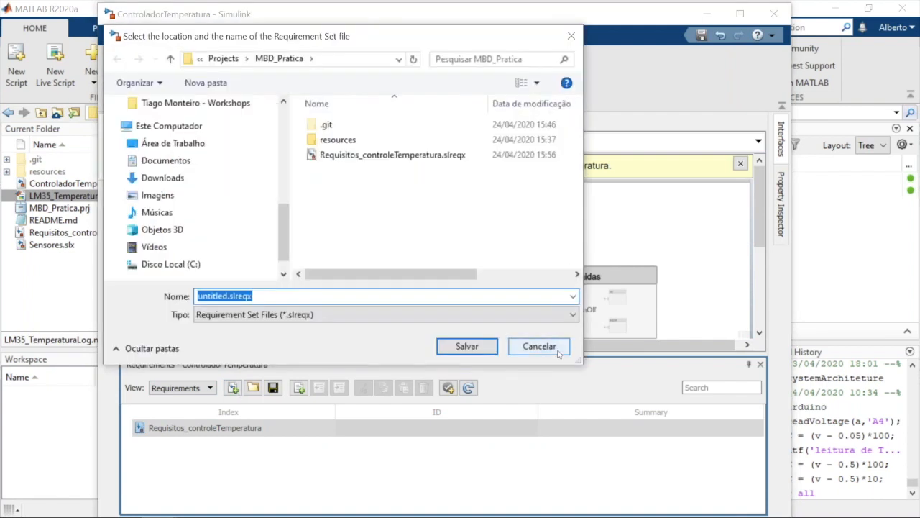
left_click(539, 346)
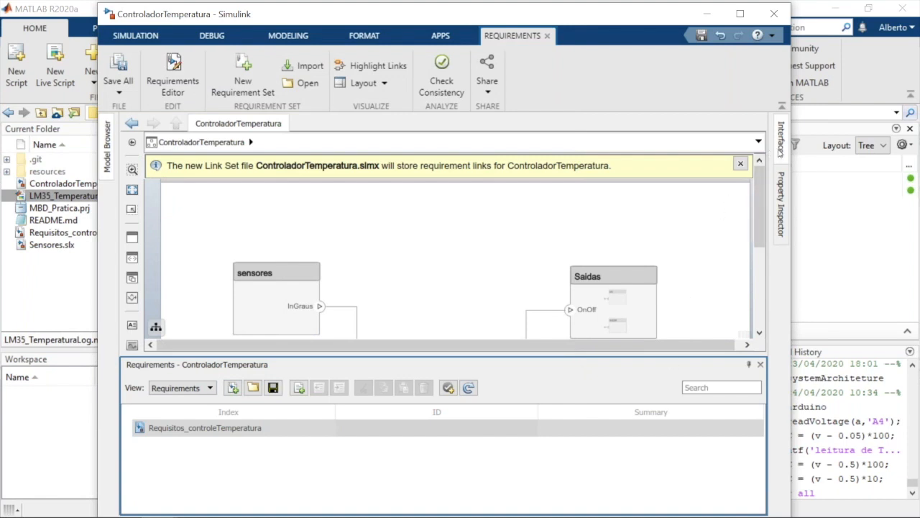
Open the Requirements Editor and move its window below the Requirements toolbar
left_click(186, 83)
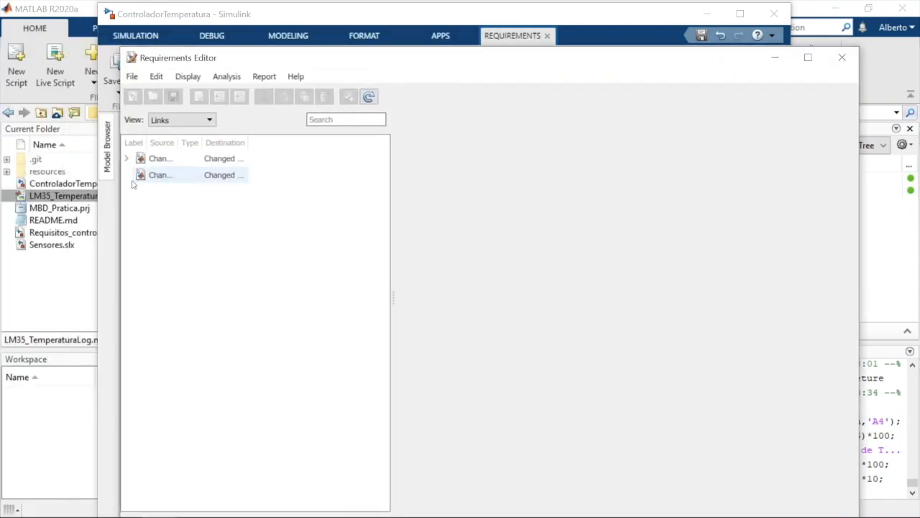
left_click(133, 77)
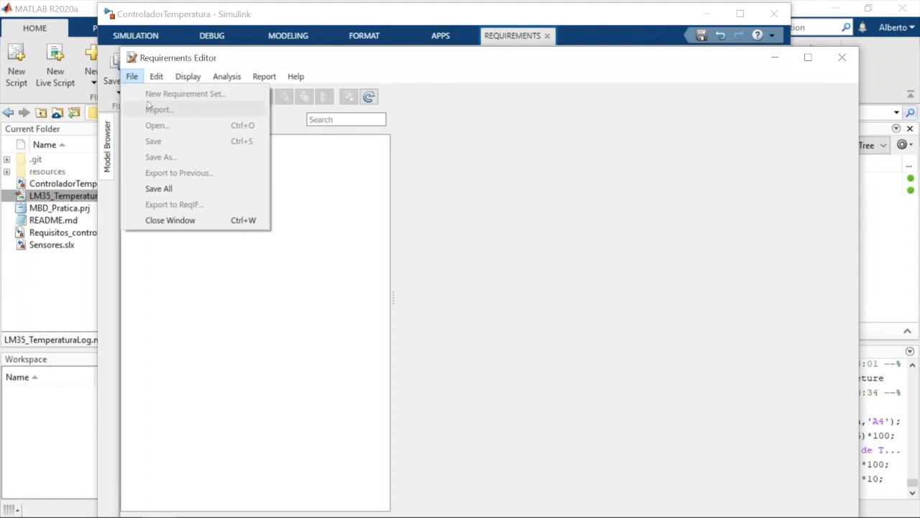
left_click(231, 286)
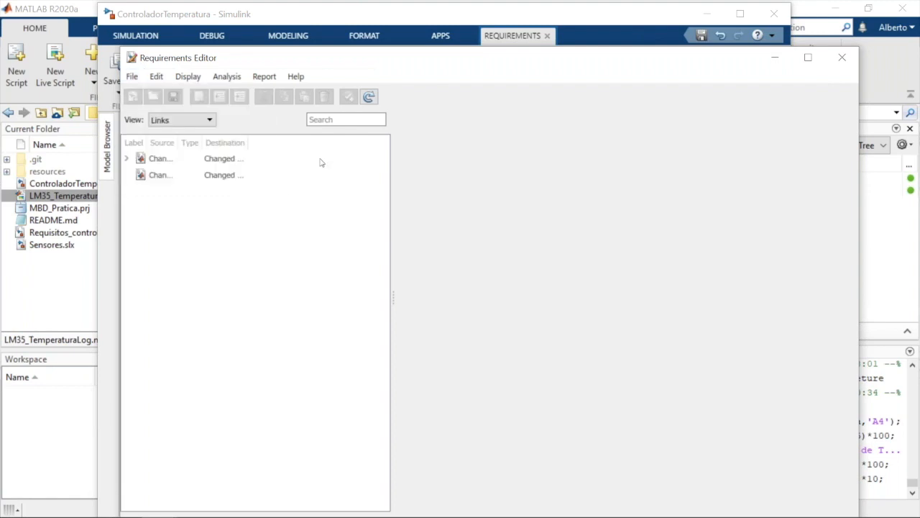
left_click_drag(448, 49, 478, 115)
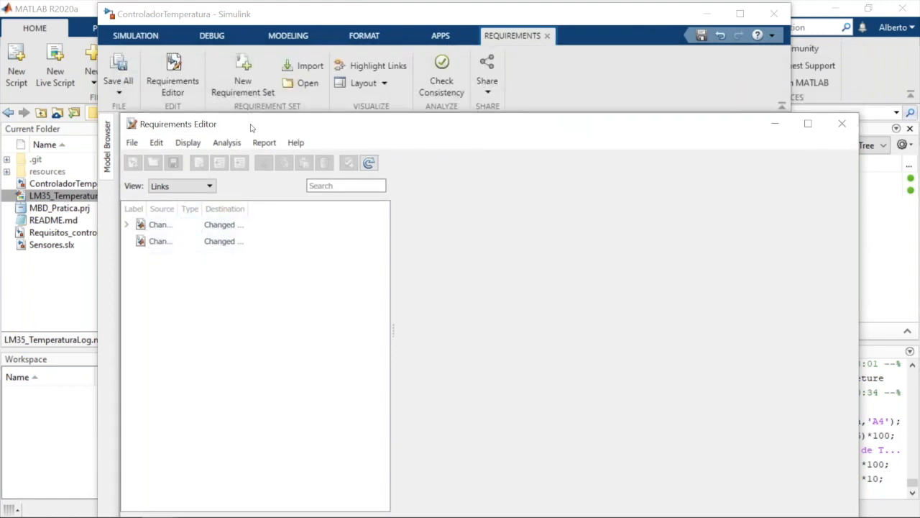
Inspect the properties of the lm35_logic_simulink and ControladorTemperatura link sets, refresh the view, and close the Requirements Editor
left_click(168, 225)
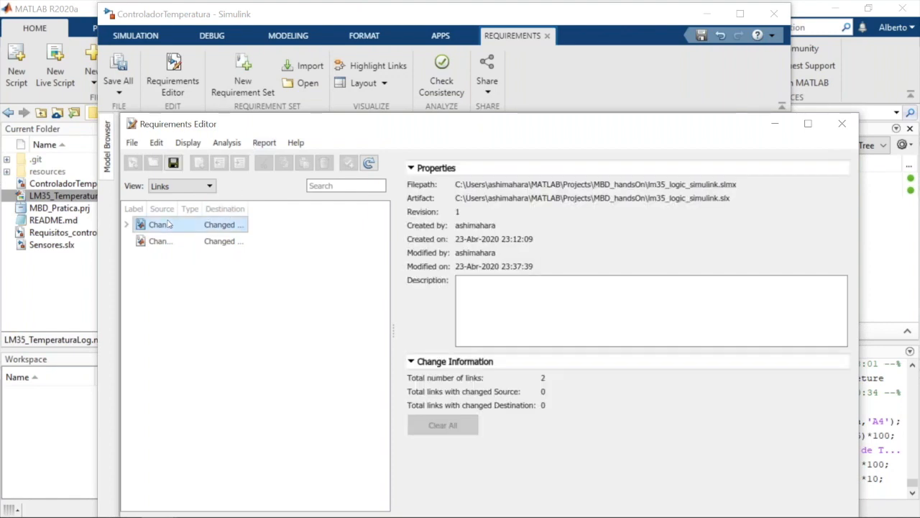
left_click(161, 241)
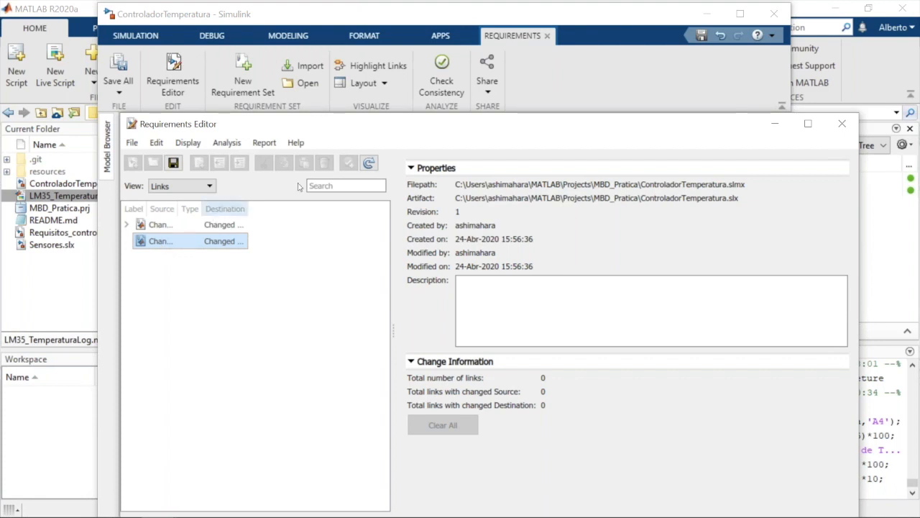
left_click(369, 164)
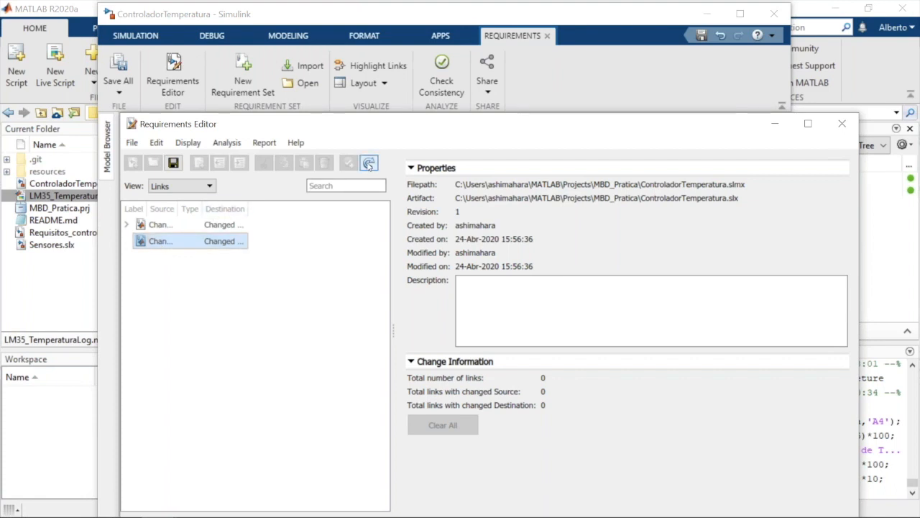
left_click(128, 142)
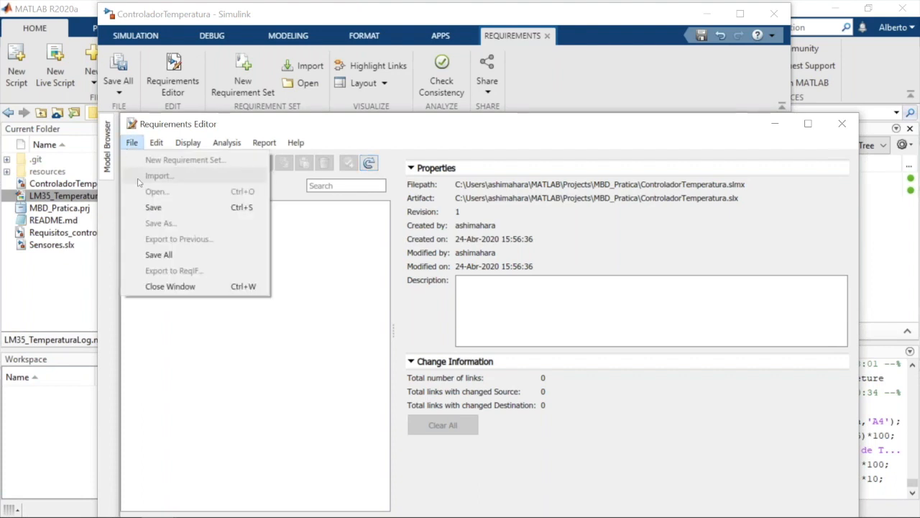
left_click(205, 290)
Select the Requisitos_controleTemperatura set under the architecture model and dismiss the new link set notification
left_click(164, 428)
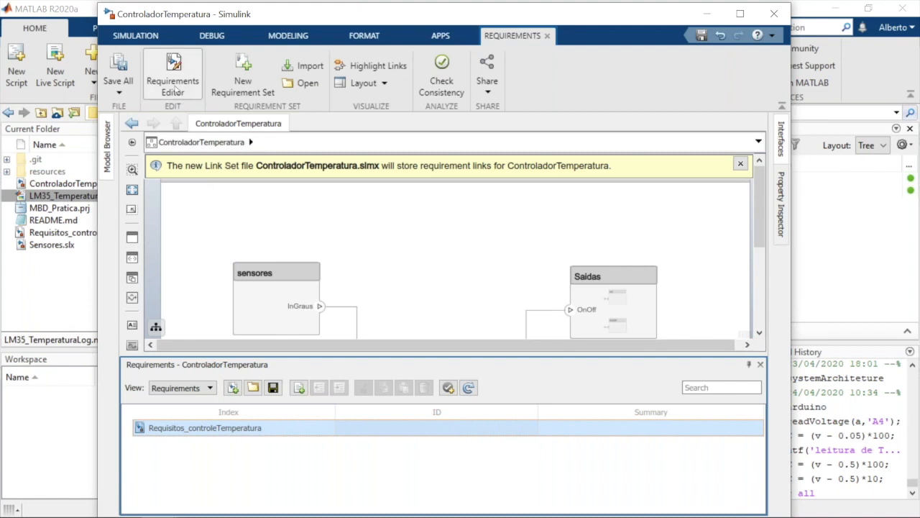
left_click(740, 165)
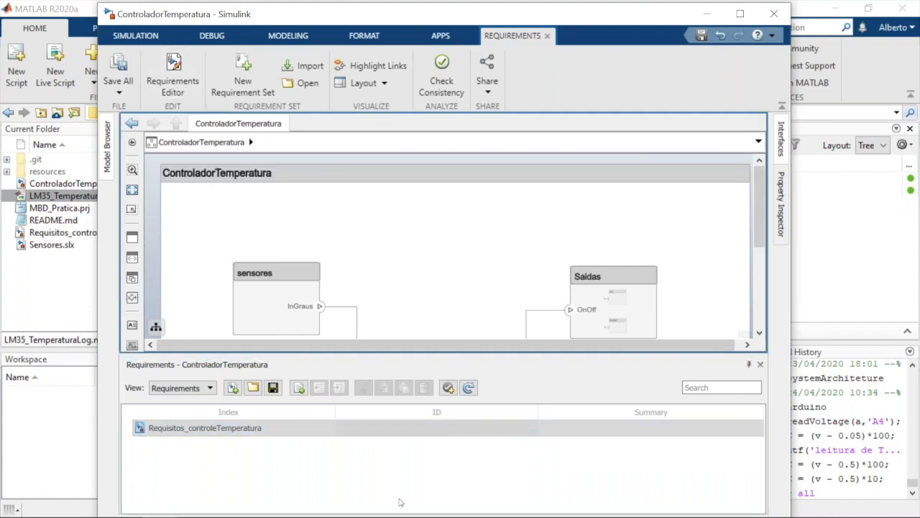
left_click(367, 470)
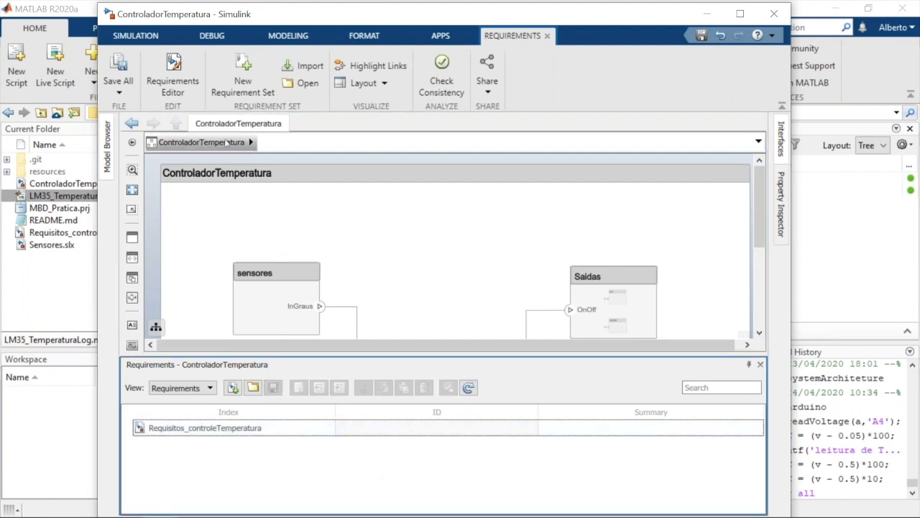
Recheck the lm35_logic_simulink link set in the Requirements Editor, then close the editor and the model's requirements browser
left_click(172, 88)
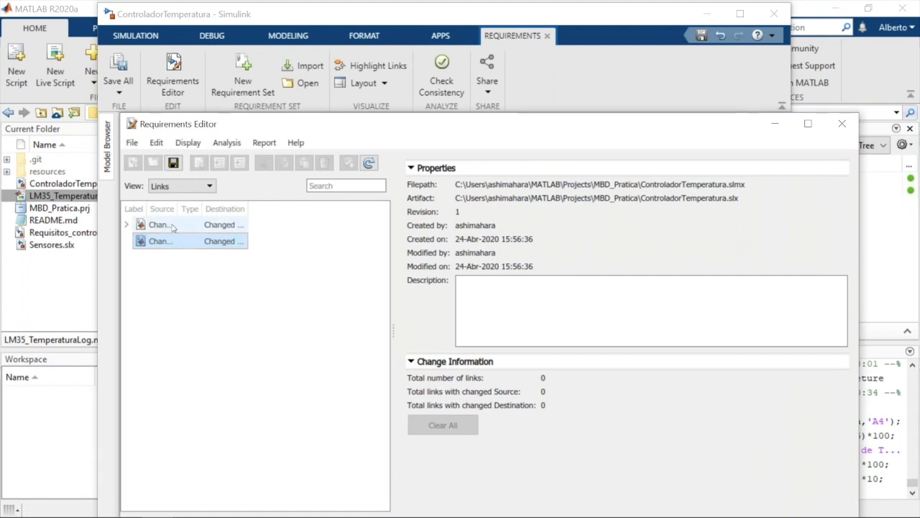
left_click(172, 228)
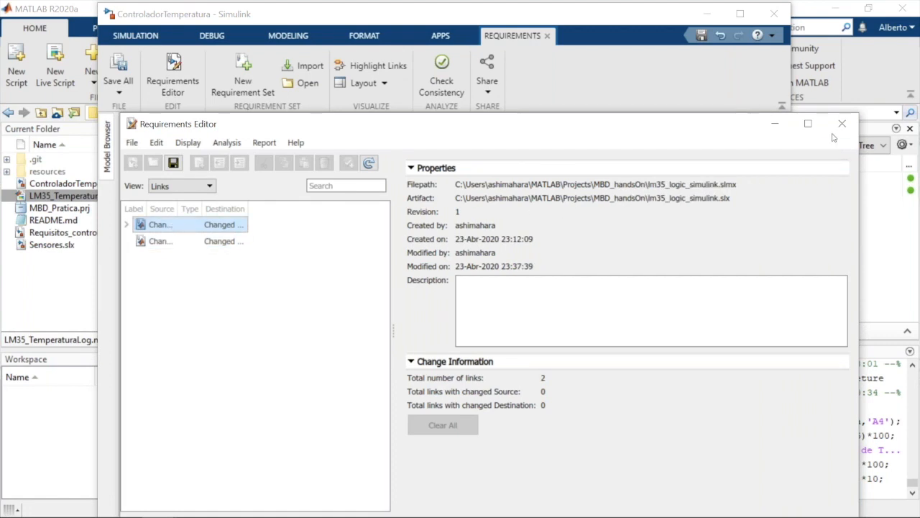
left_click(835, 132)
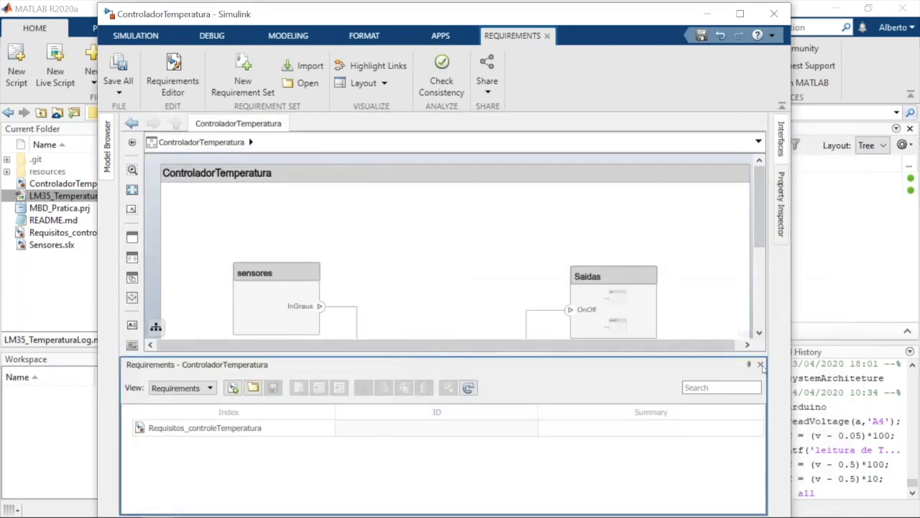
left_click(760, 364)
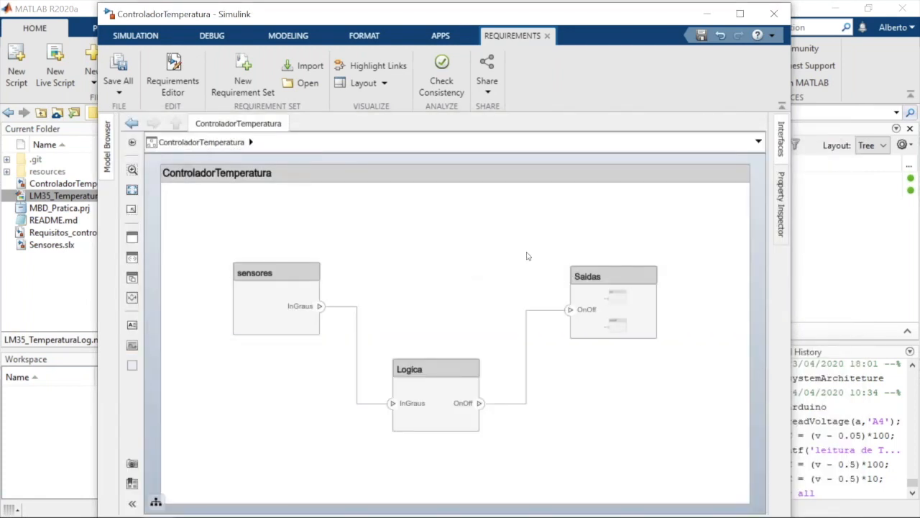
Reopen the Requirements Editor, compare the two link sets' properties, and maximize the editor window
left_click(166, 72)
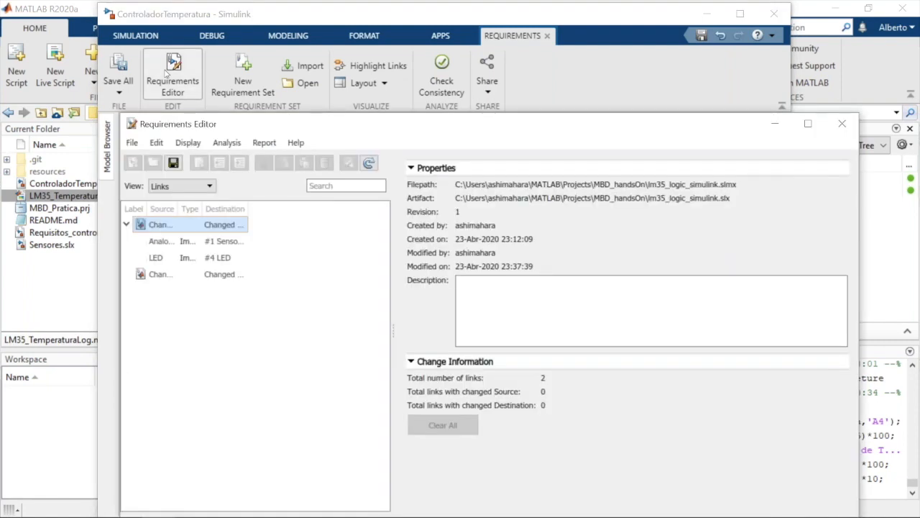
left_click(159, 278)
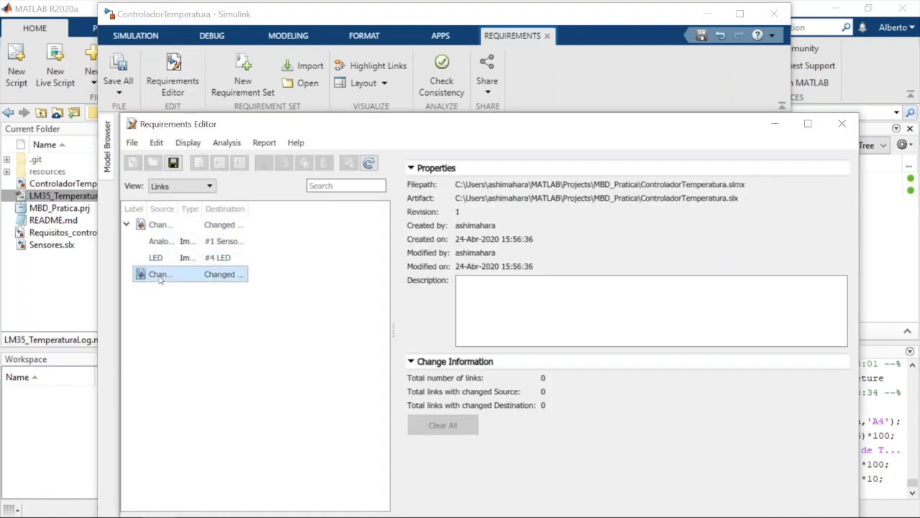
left_click(154, 228)
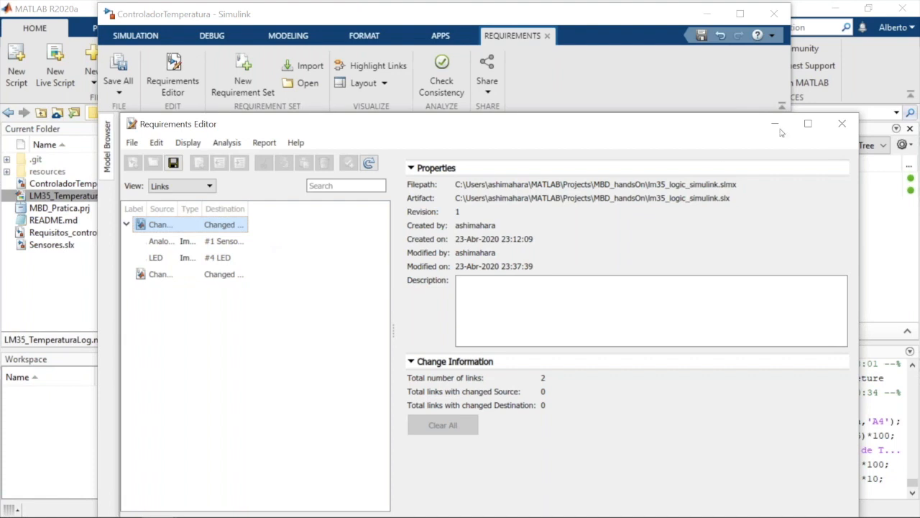
left_click(806, 125)
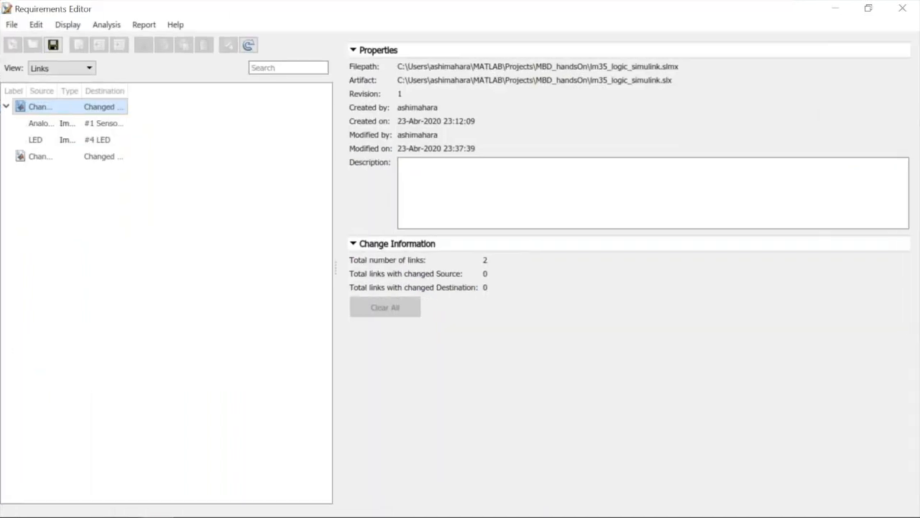
left_click(41, 126)
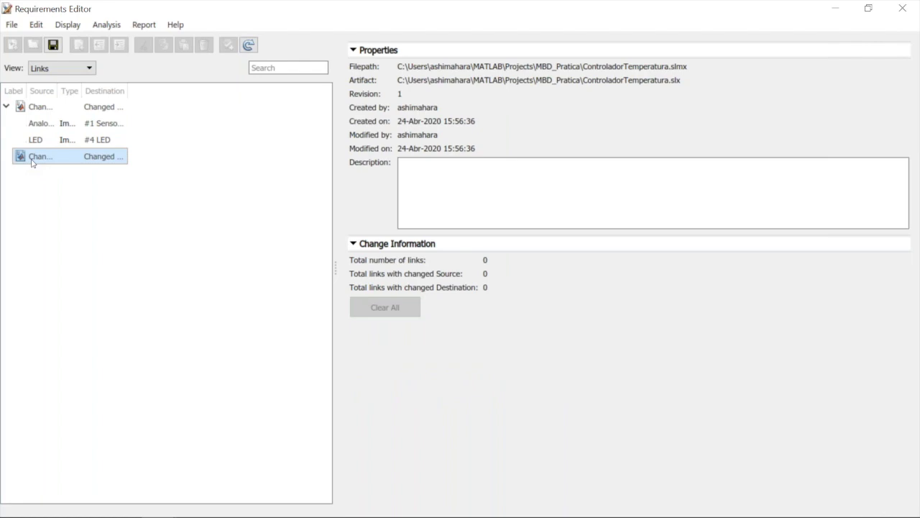
Save the ControladorTemperatura link set and the lm35_logic_simulink link set
right_click(32, 163)
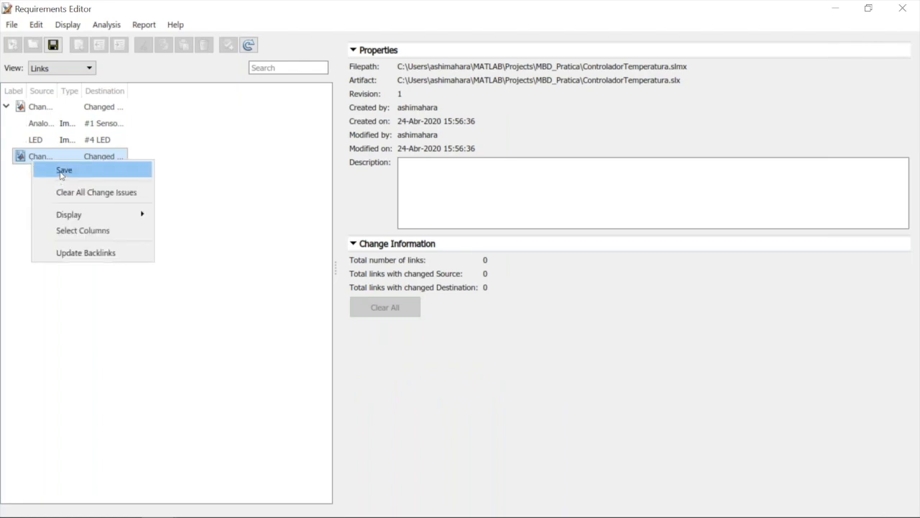
left_click(61, 171)
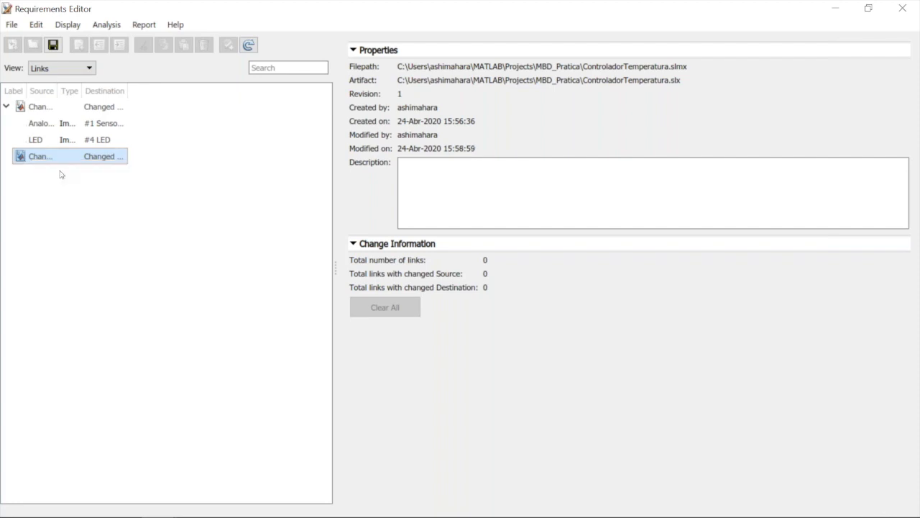
left_click(33, 107)
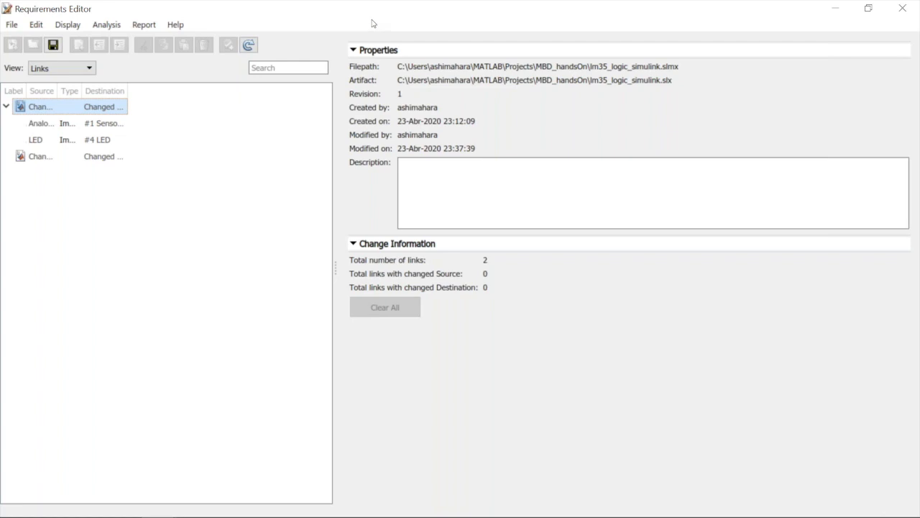
left_click(11, 28)
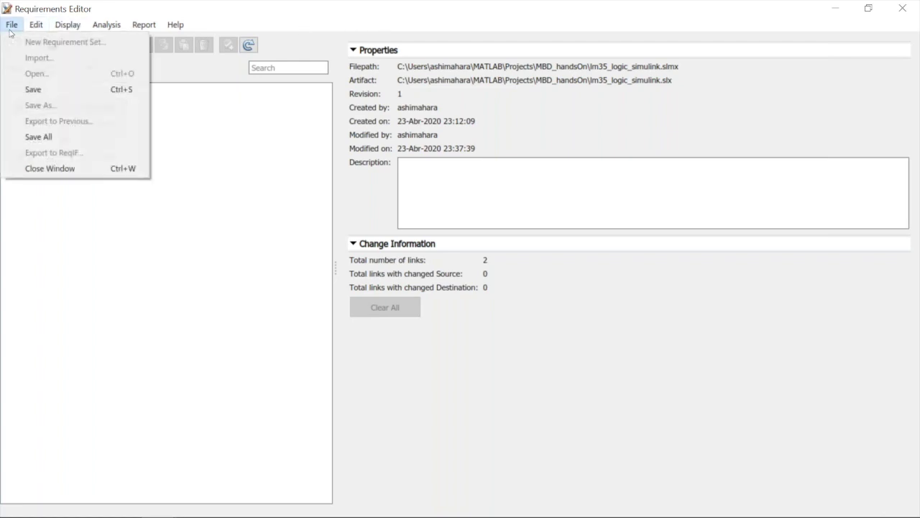
left_click(65, 23)
left_click(64, 20)
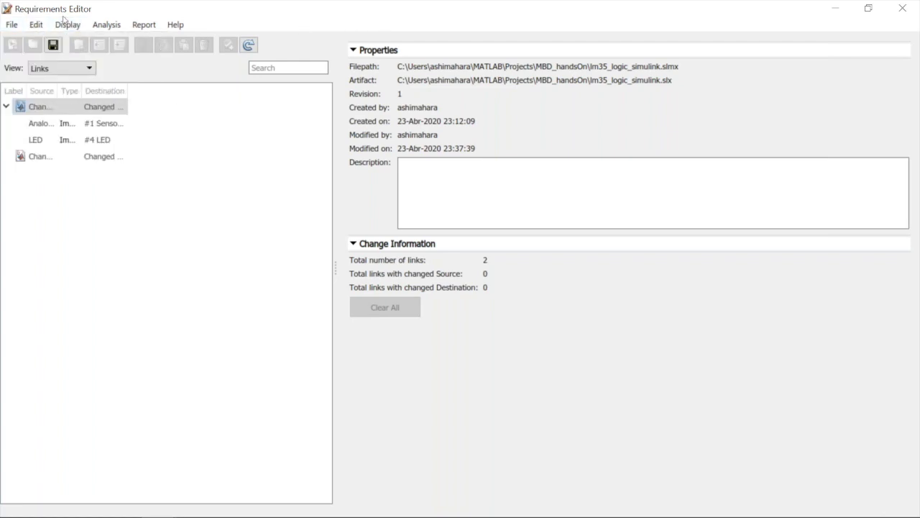
left_click(54, 45)
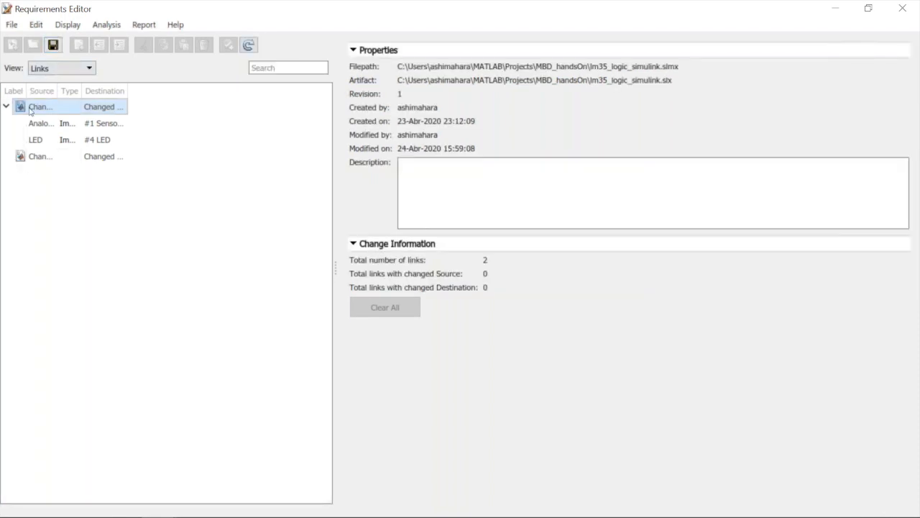
Close the Requirements Editor and open Requisitos_controleTemperatura.slreqx from MATLAB's MBD_Pratica folder
left_click(902, 13)
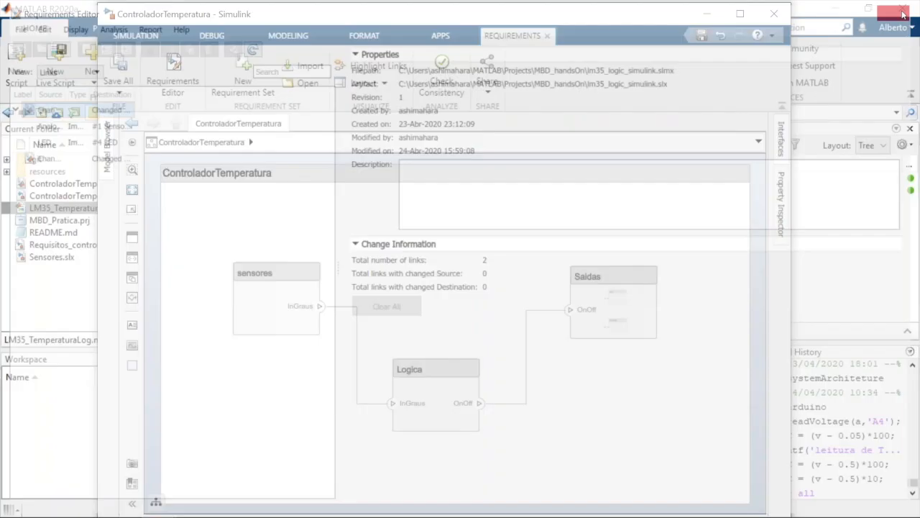
left_click(84, 247)
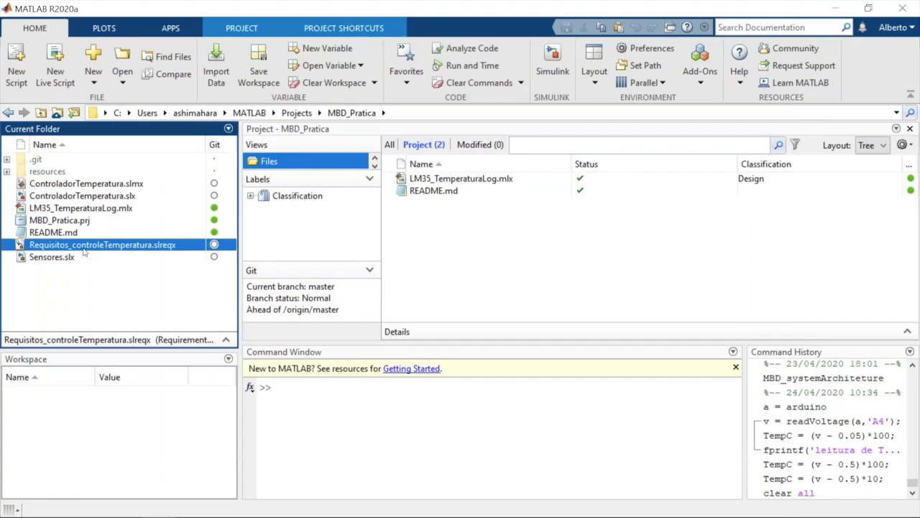
double_click(83, 245)
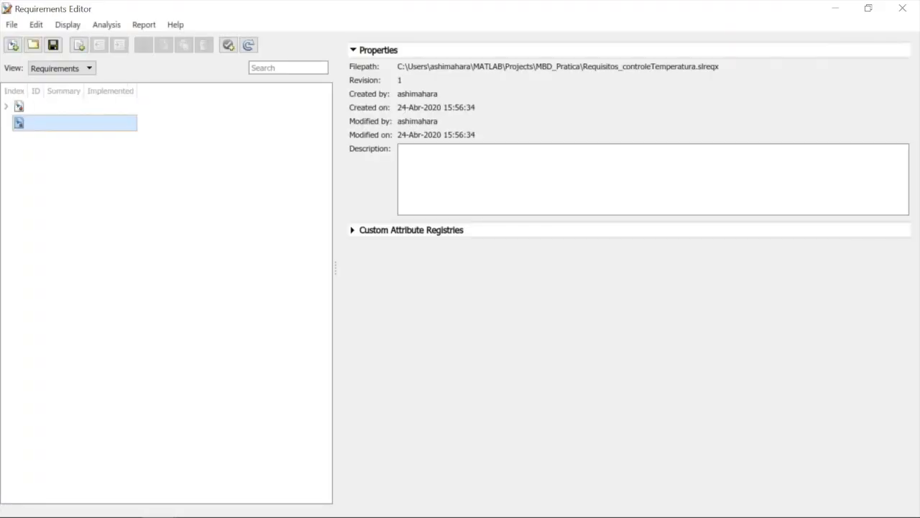
Enter "projeto para controle de temperatura" as the description of the Requisitos_controleTemperatura requirement set
left_click(15, 107)
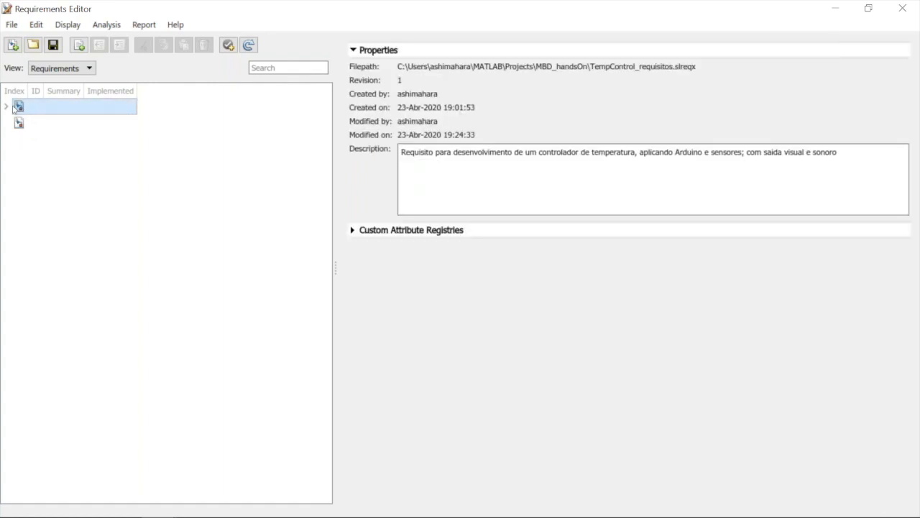
left_click(28, 130)
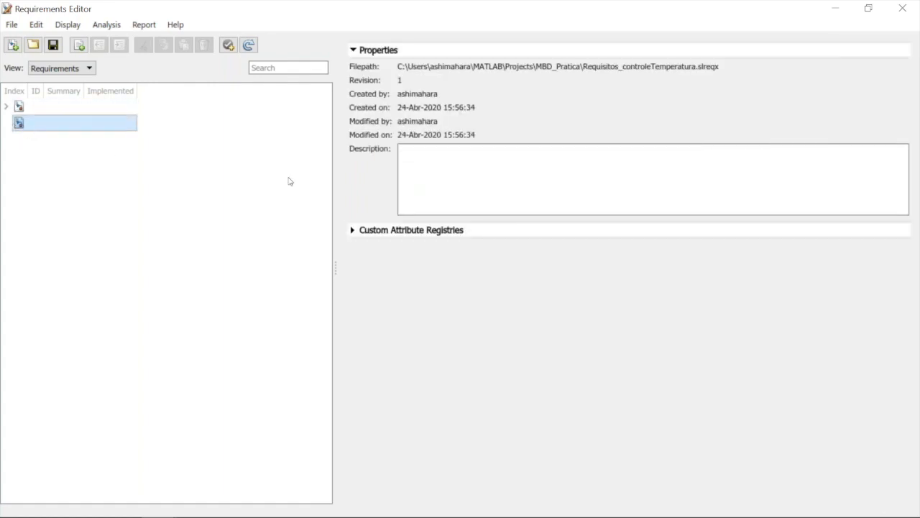
left_click(447, 169)
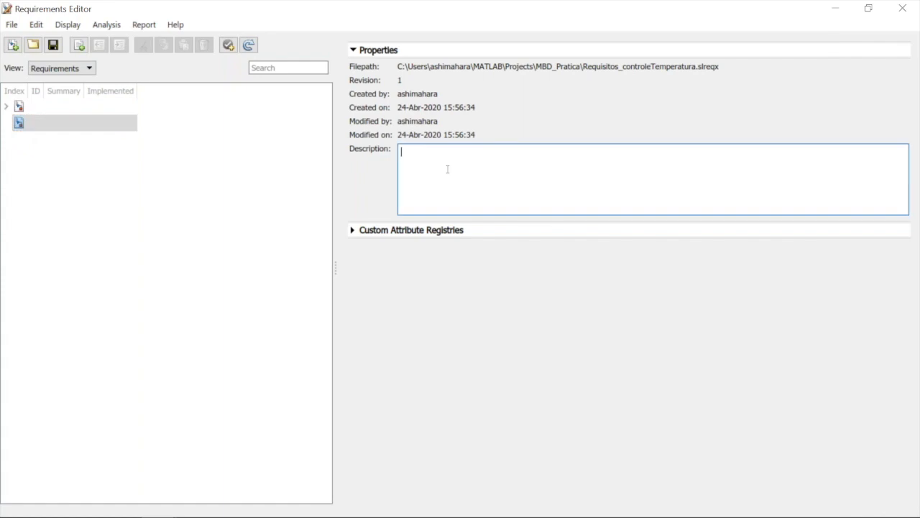
type("projeto para controle de temperatura")
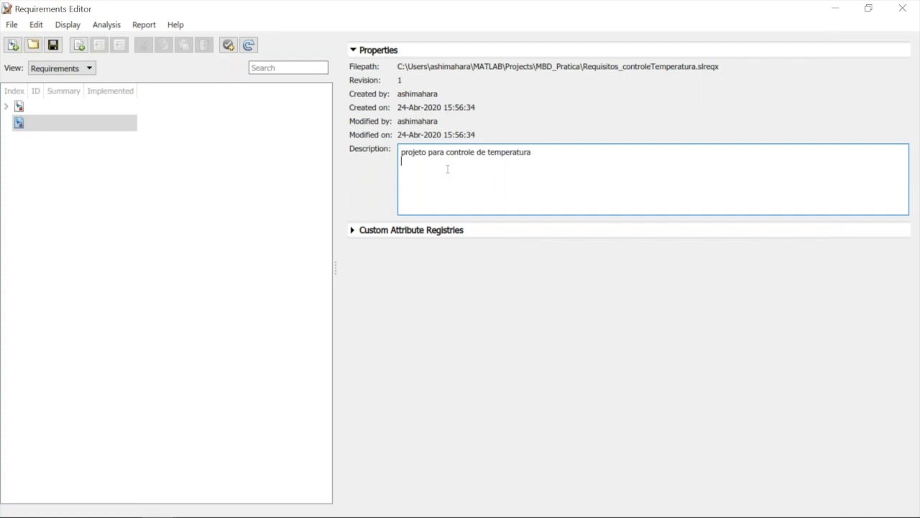
left_click(372, 194)
left_click(188, 182)
left_click(58, 126)
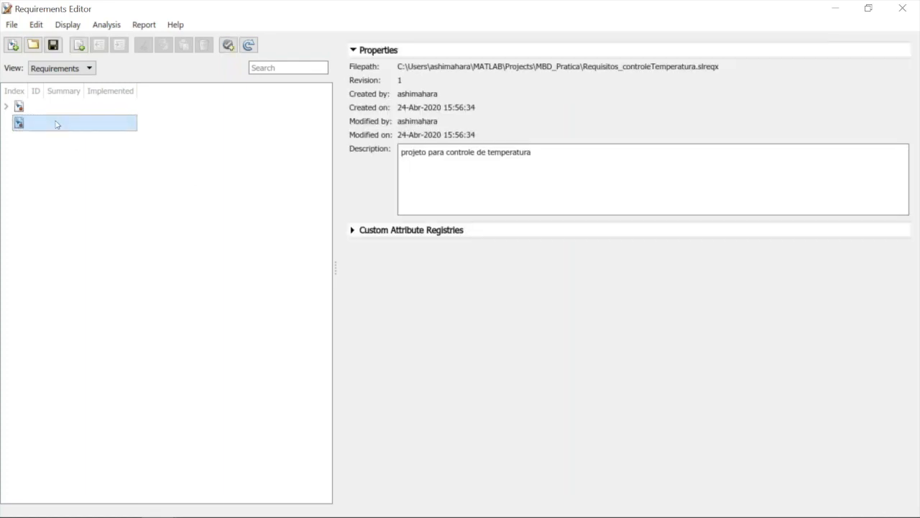
Try to create a new requirement set over the existing Requisitos_controleTemperatura.slreqx in MBD_Pratica, agreeing to replace the file
left_click(13, 44)
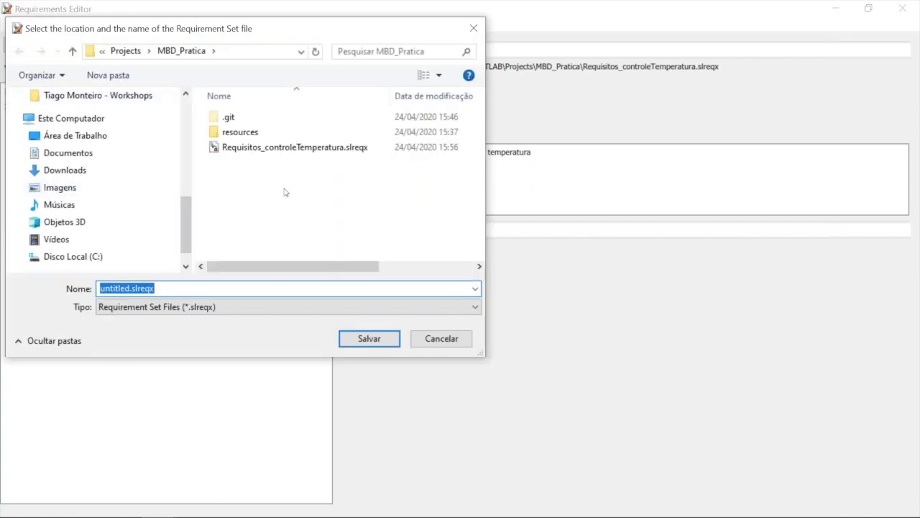
left_click(266, 150)
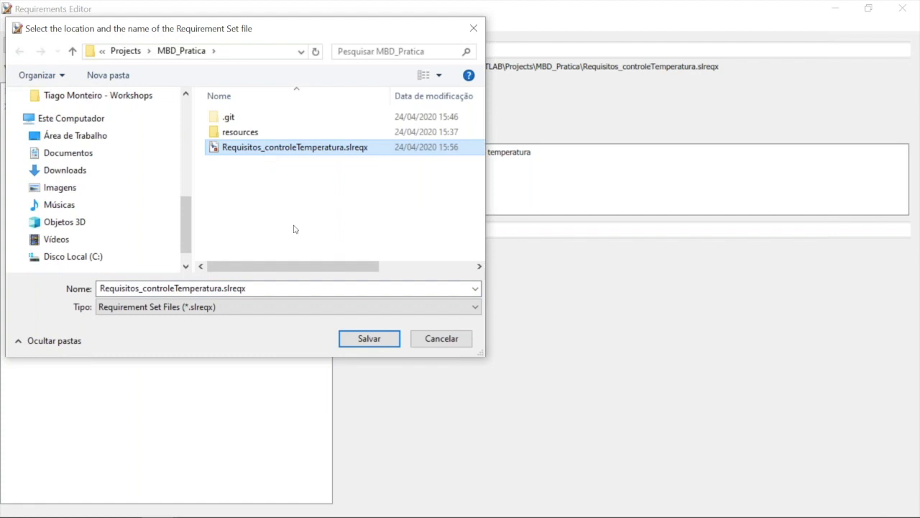
left_click(353, 338)
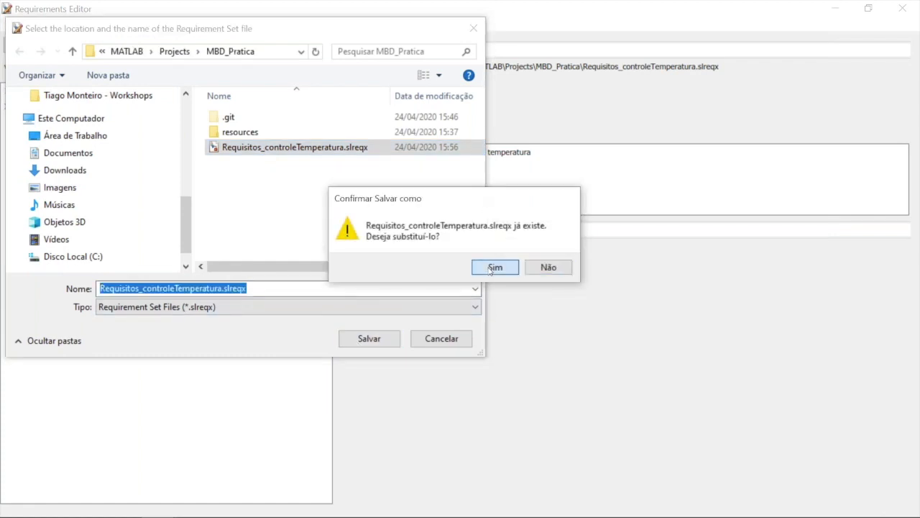
left_click(494, 268)
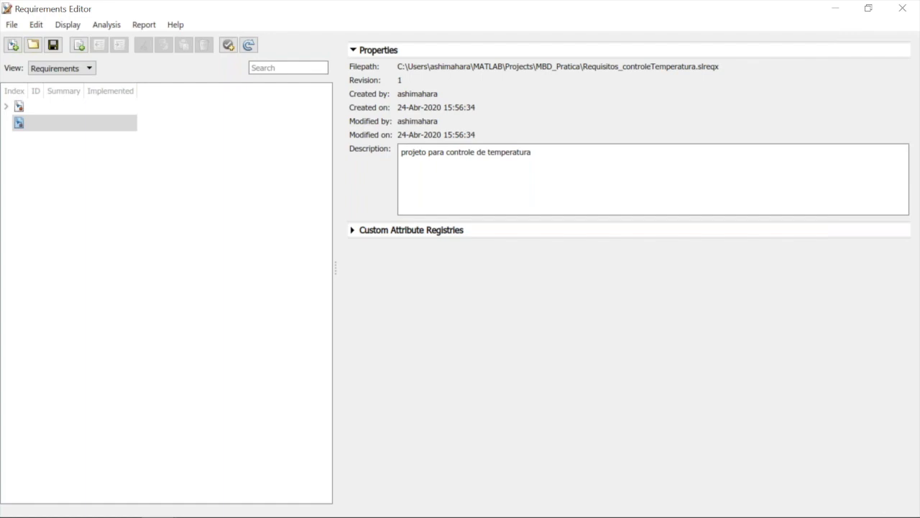
Create a new requirement set named teste in the MBD_Pratica folder
left_click(84, 106)
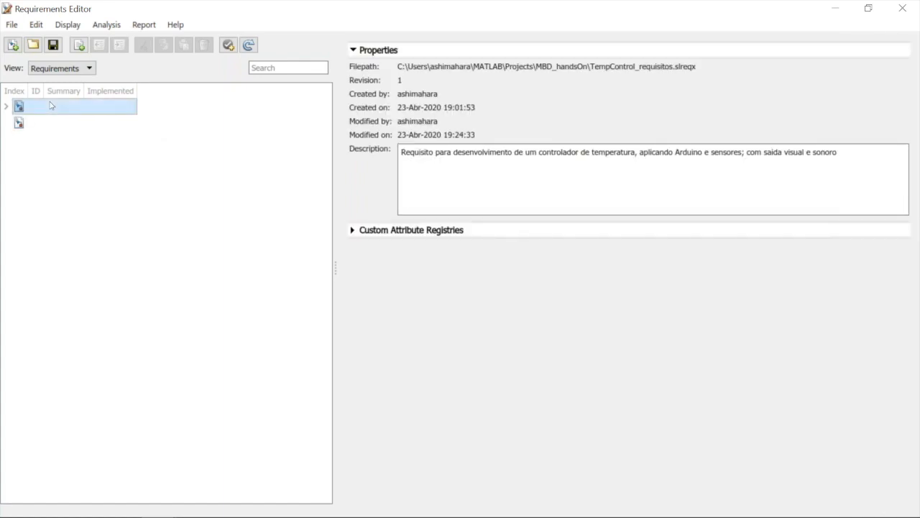
left_click(39, 123)
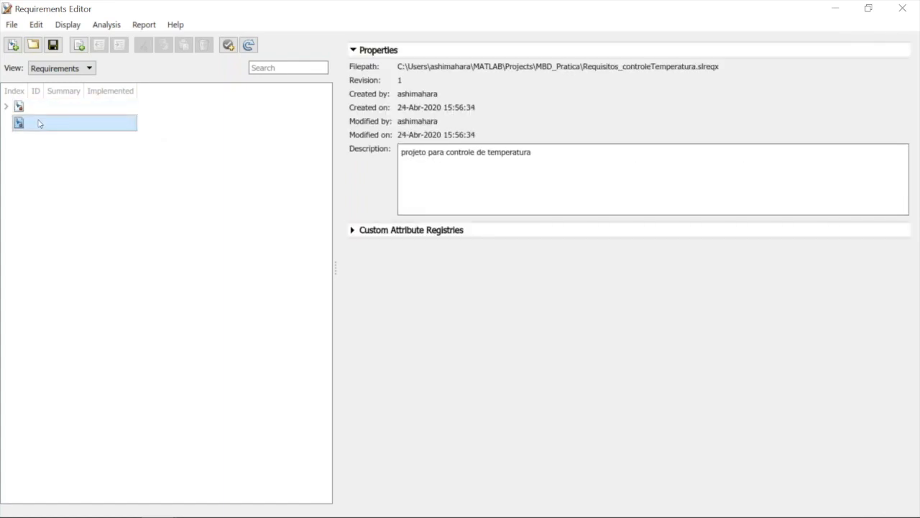
left_click(11, 46)
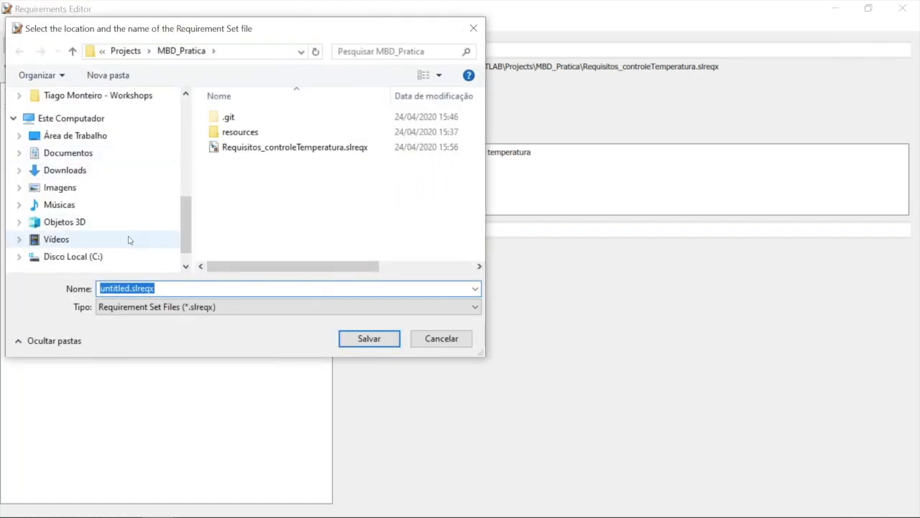
type("teste")
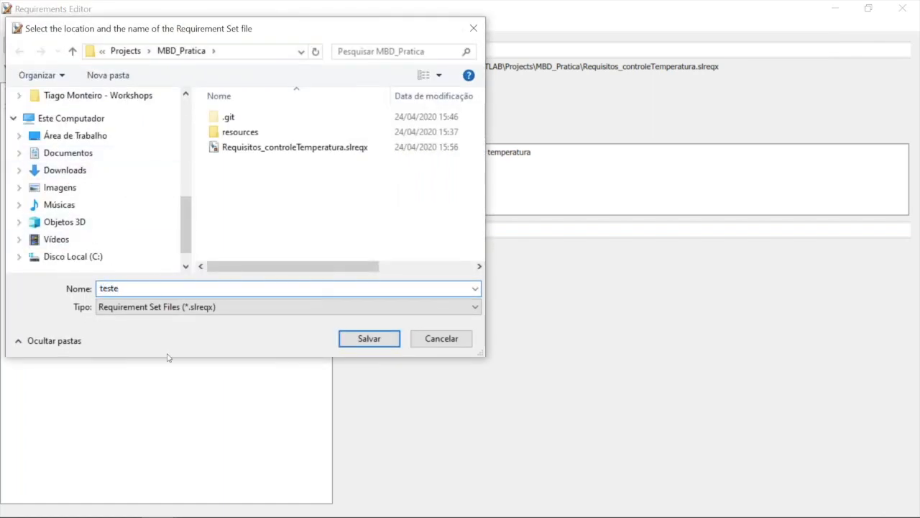
left_click(371, 337)
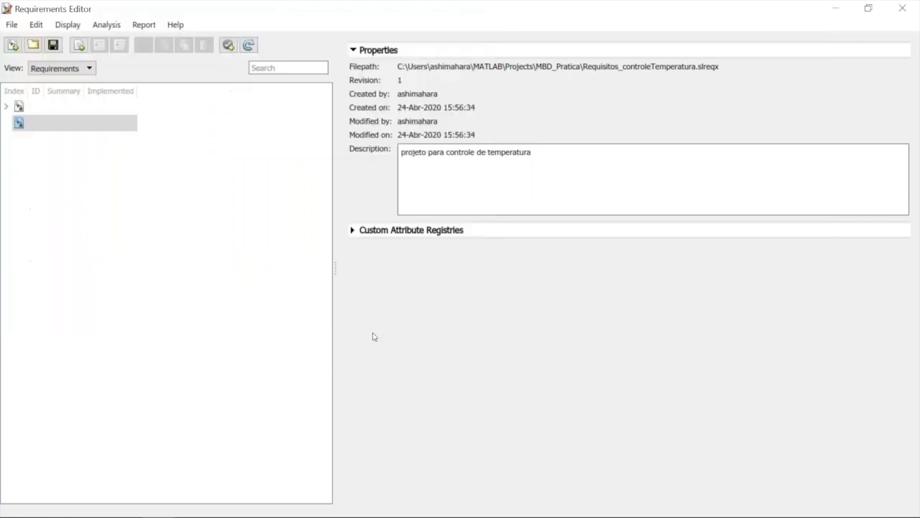
left_click(41, 123)
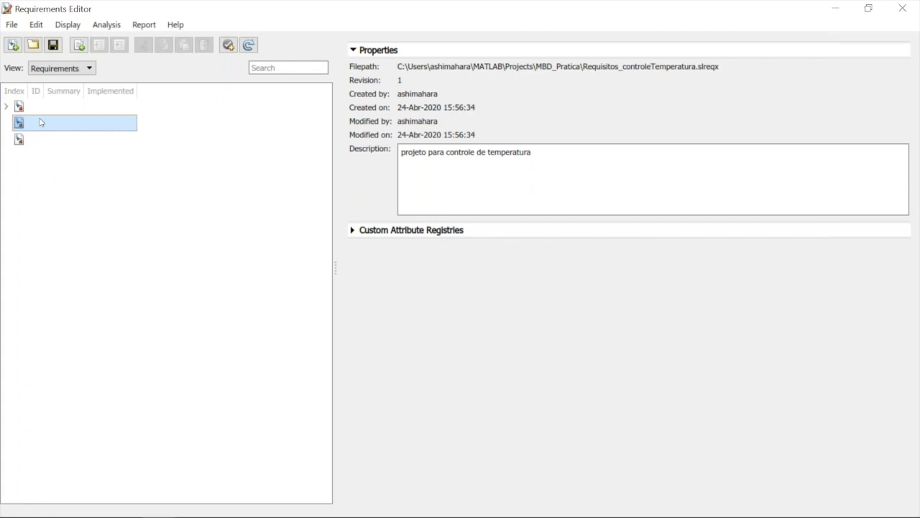
right_click(41, 122)
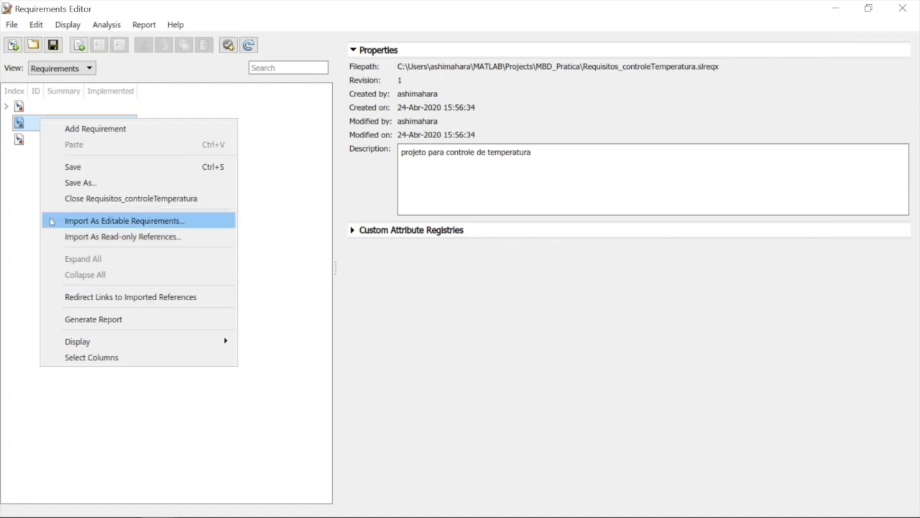
left_click(34, 201)
left_click(33, 201)
Enter "projeto de controle de temperatura" as the description of the teste requirement set
left_click(24, 146)
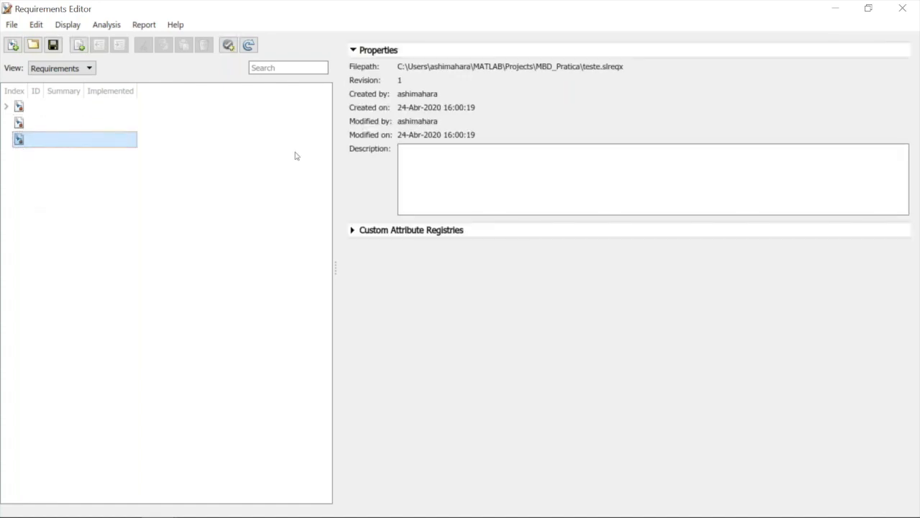
left_click(422, 163)
type("projeto de controle de tmepratura")
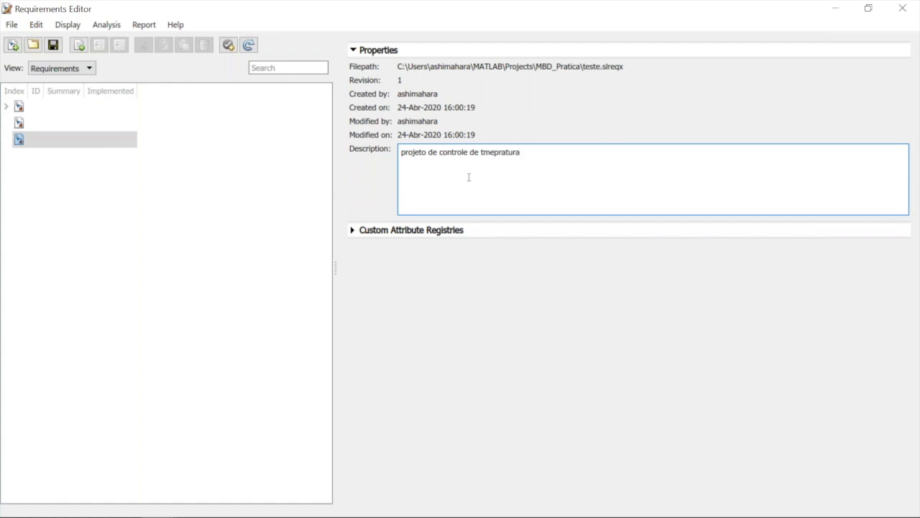
left_click(486, 155)
type("e")
key("BackSpace")
type("emp")
left_click(163, 181)
left_click(39, 142)
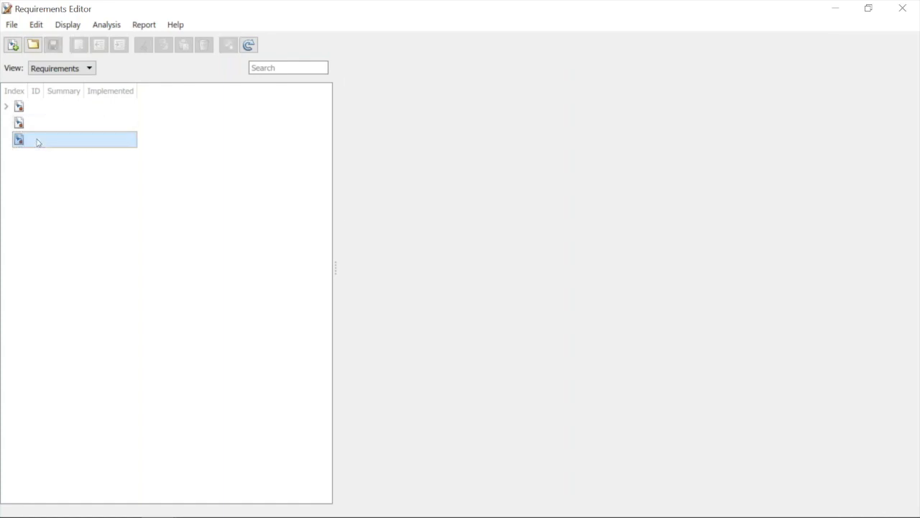
Try to create a new requirement set over the existing teste.slreqx in MBD_Pratica, agreeing to replace the file
left_click(12, 46)
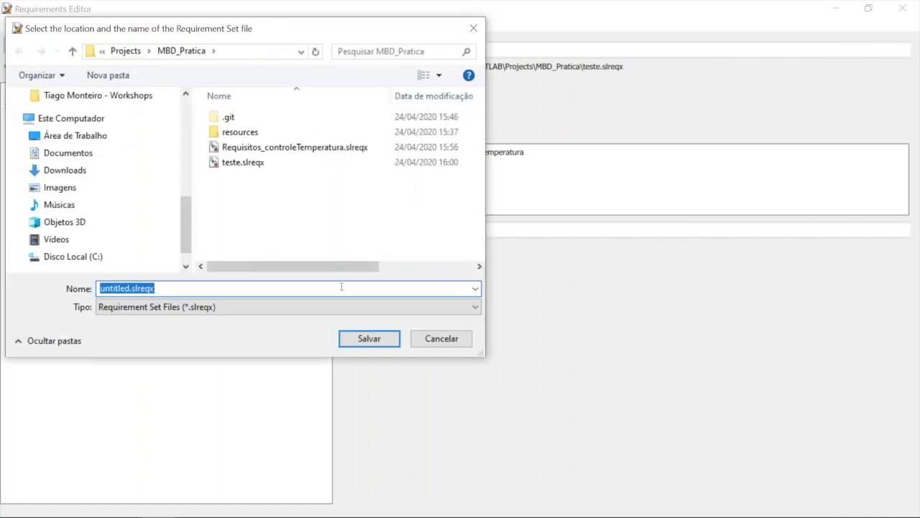
left_click(250, 165)
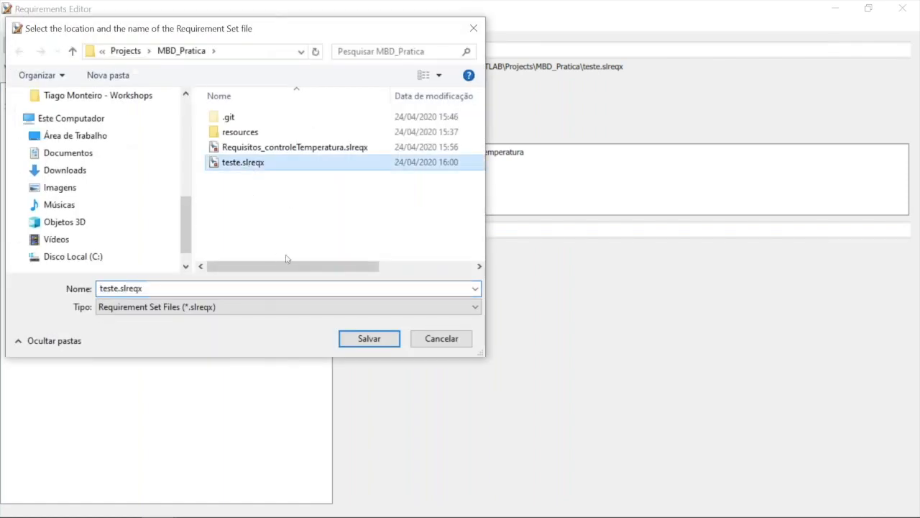
left_click(368, 340)
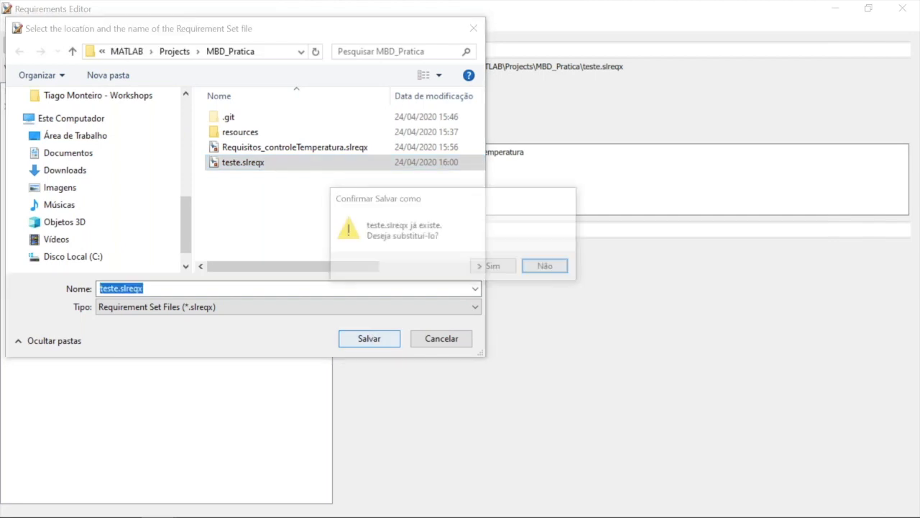
left_click(493, 266)
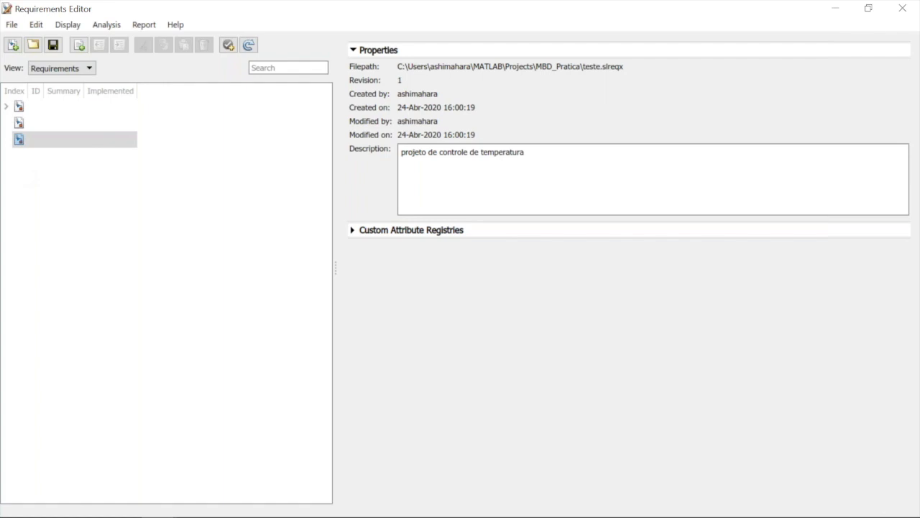
Add three empty requirements at the same level to the teste requirement set
left_click(80, 49)
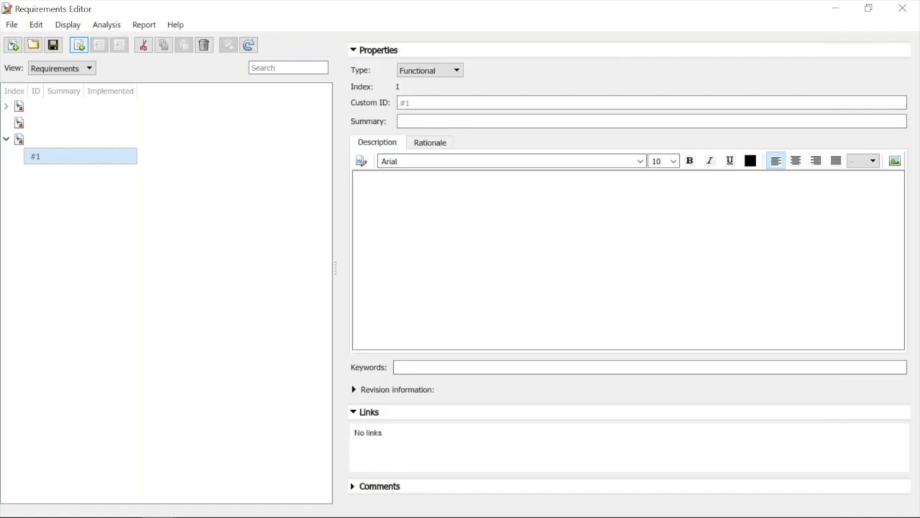
left_click(79, 45)
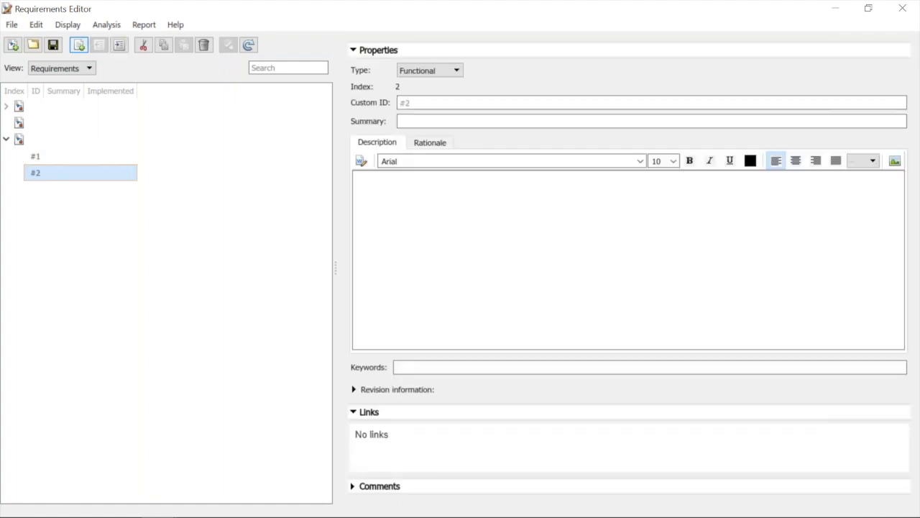
left_click(79, 44)
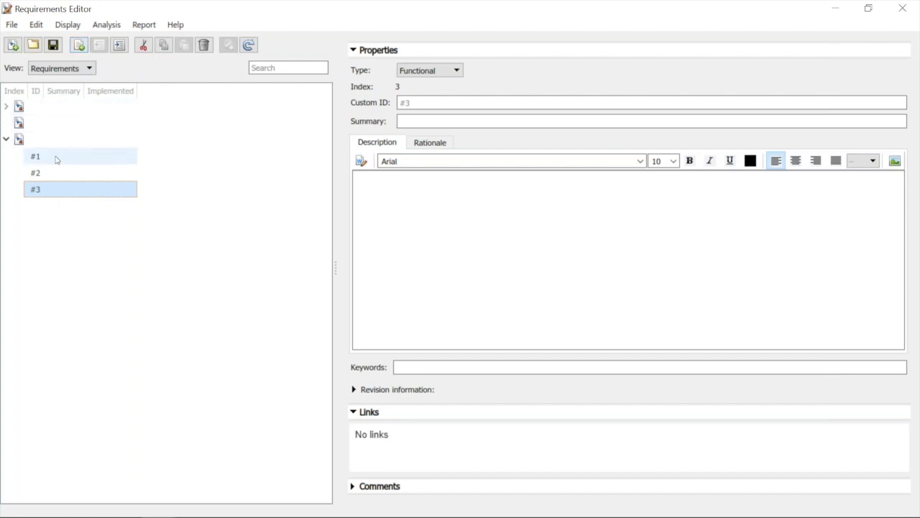
Give requirement #1 the summary "Sensor" and start its description with the line "LM 35"
left_click(57, 156)
left_click(423, 120)
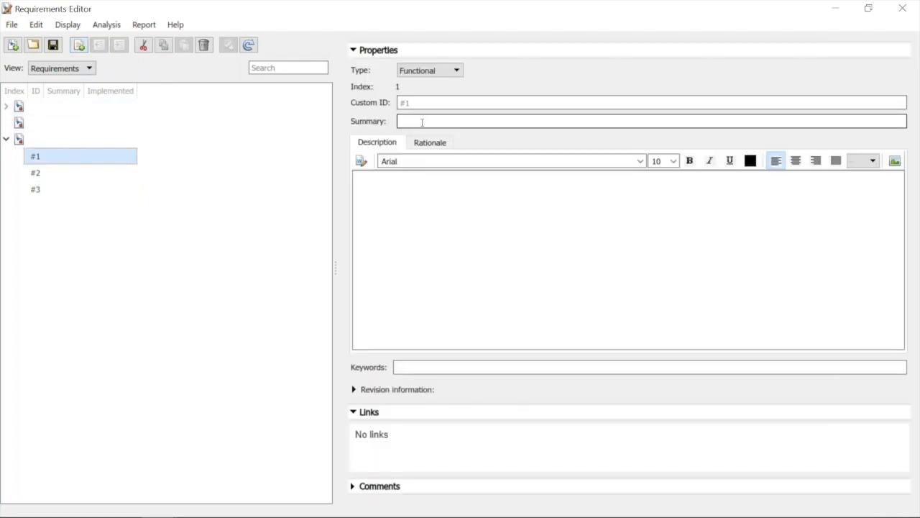
type("Sensor")
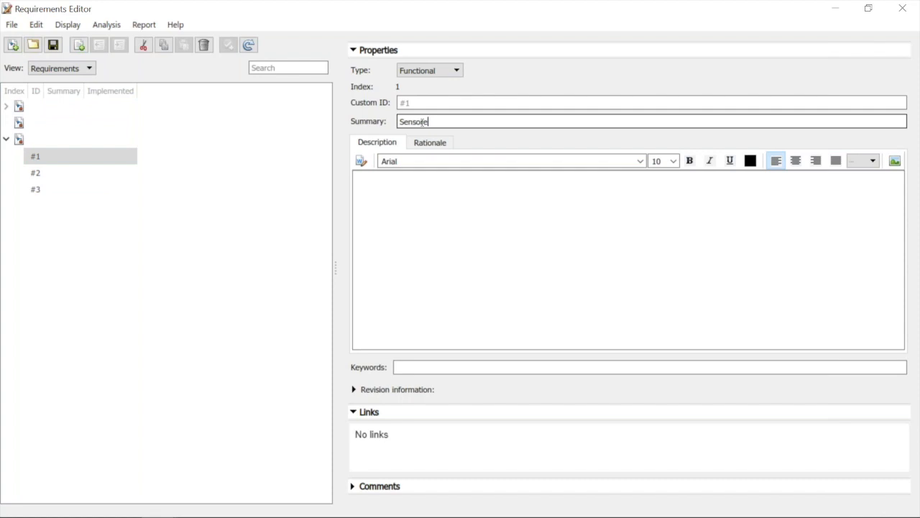
left_click(417, 184)
type("LM")
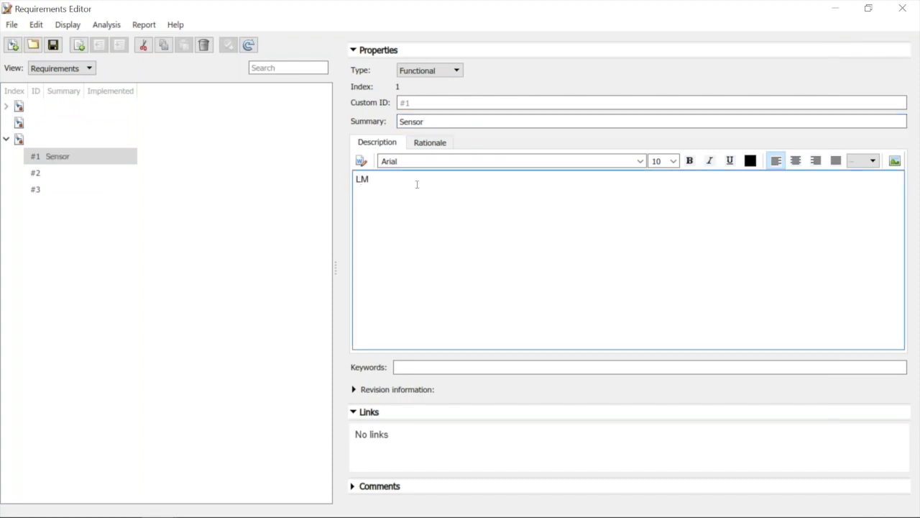
type(" 35")
key("Return")
Insert the picture lm35-300x171.jpg from the Imagens folder into the description of the Sensor requirement
left_click(894, 161)
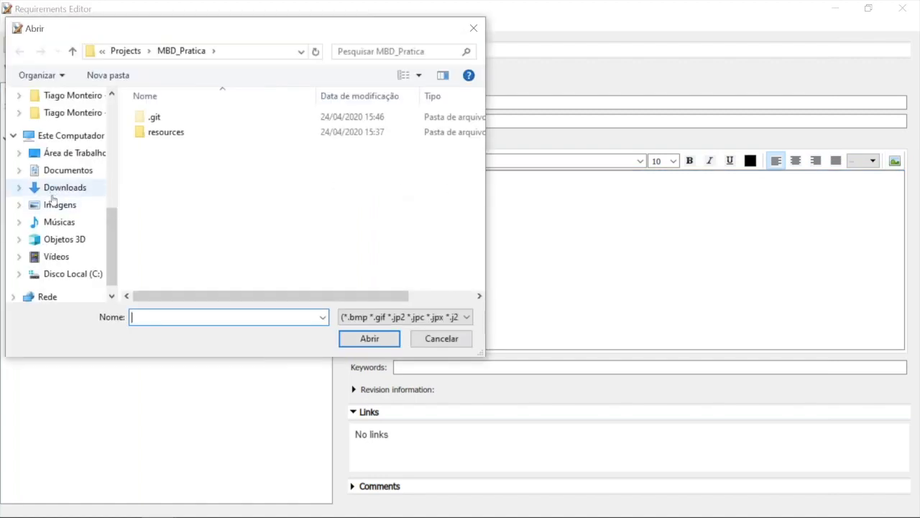
left_click(54, 203)
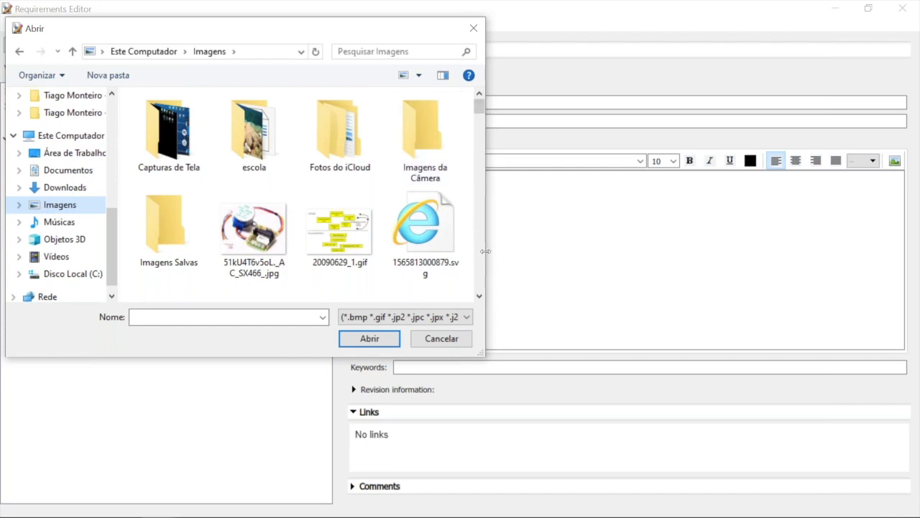
scroll(479, 265, "down", 10)
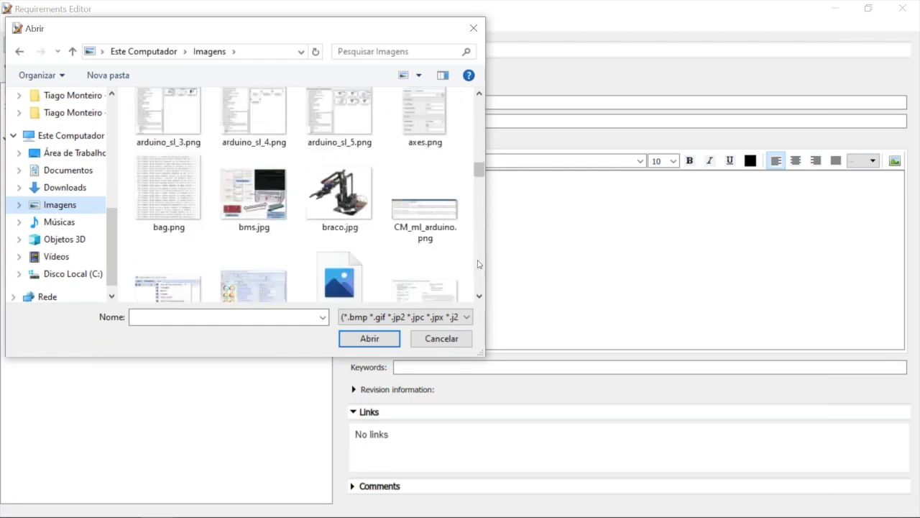
scroll(478, 264, "down", 6)
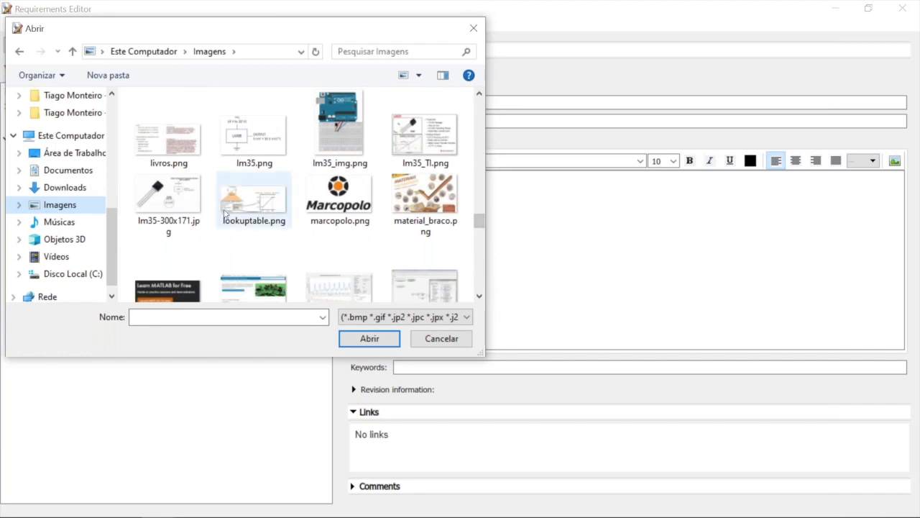
left_click(174, 192)
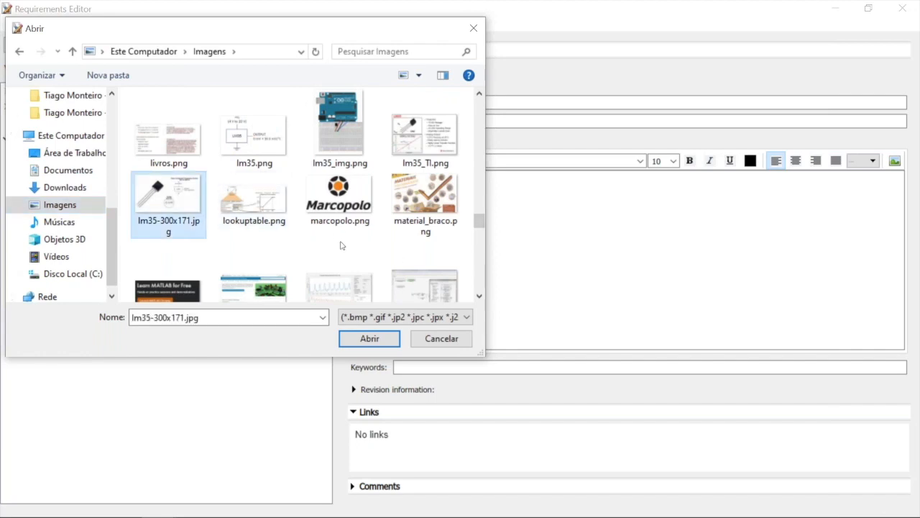
left_click(369, 339)
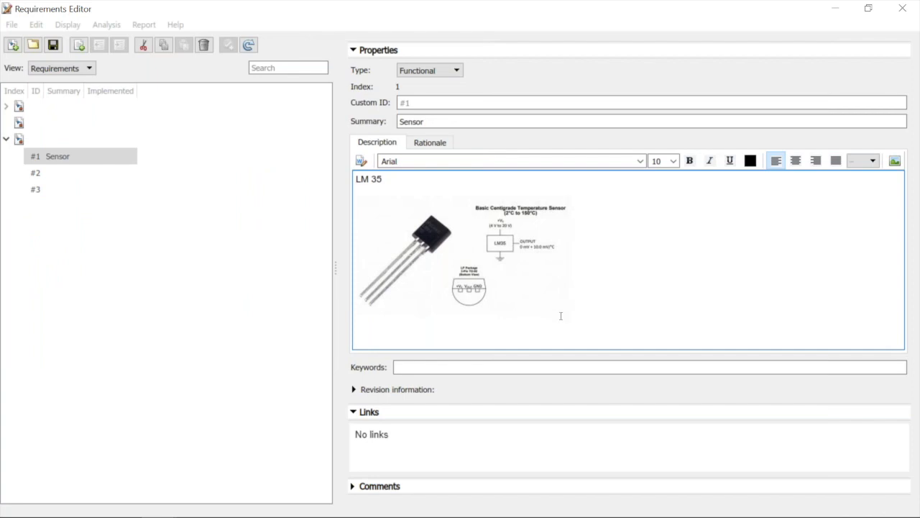
Add the lines "limitess" and "condições" below the picture in the Sensor requirement's description
type("limitess")
key("Return")
type("condi")
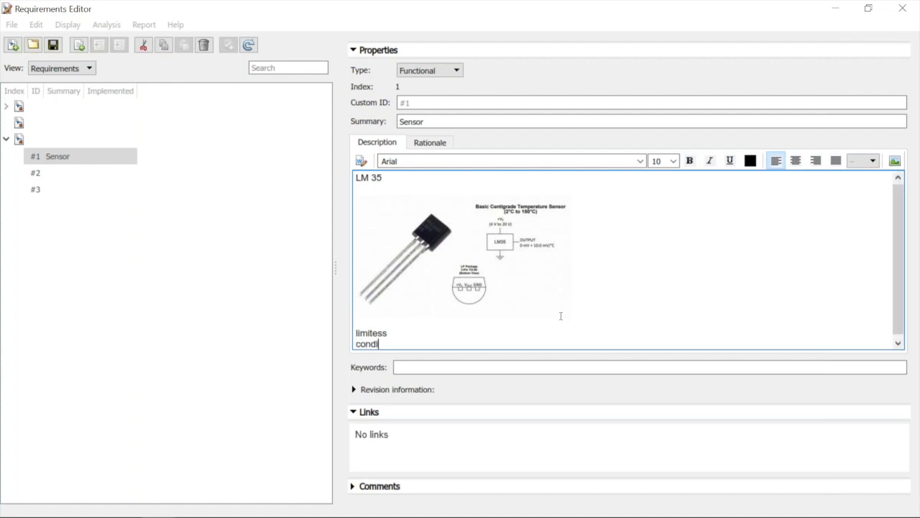
type("cões")
Set the Sensor requirement's keywords to "sensor, lm35"
left_click(536, 365)
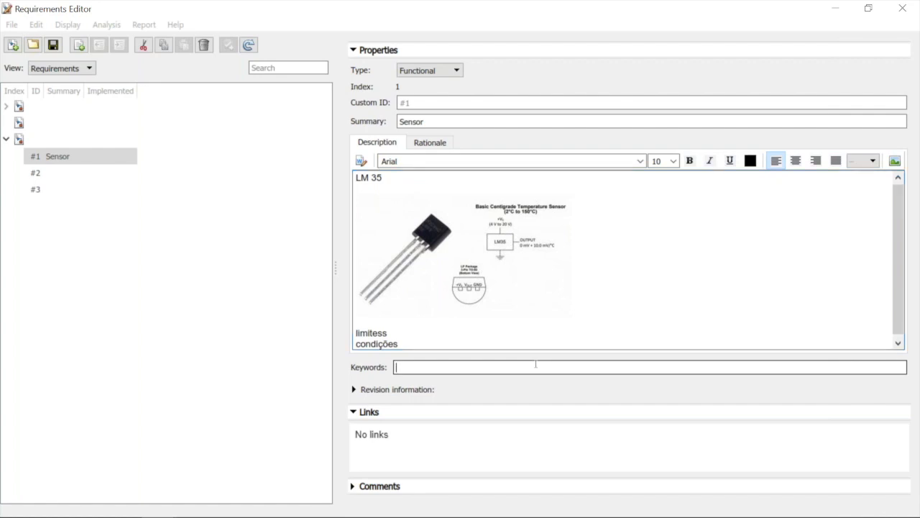
type("senor")
key("BackSpace")
type("sor, k")
key("BackSpace")
type("lm35")
left_click(319, 367)
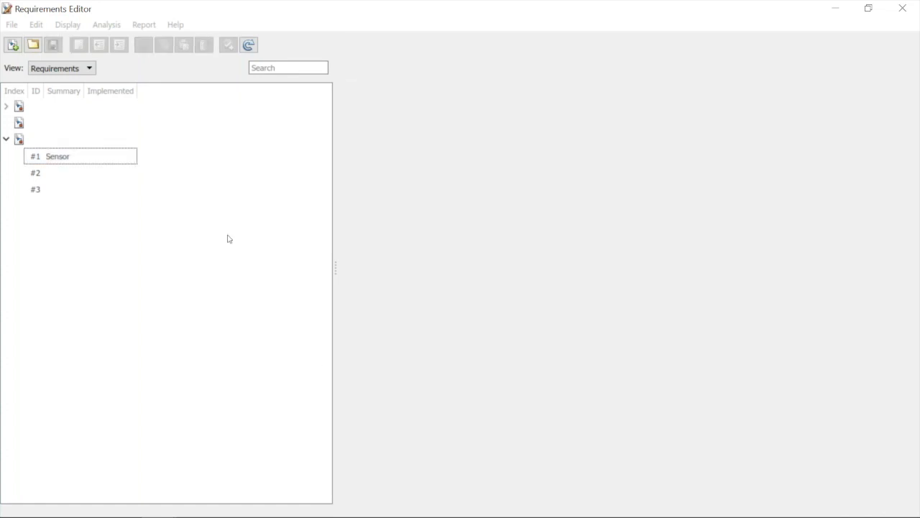
left_click(97, 162)
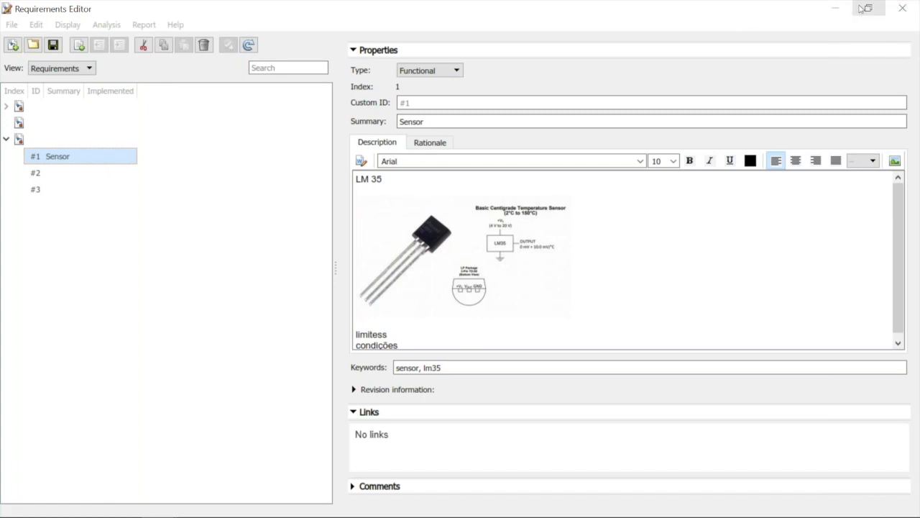
Switch to the ControladorTemperatura model in Simulink and bring the Requirements Editor back up from it
left_click(838, 10)
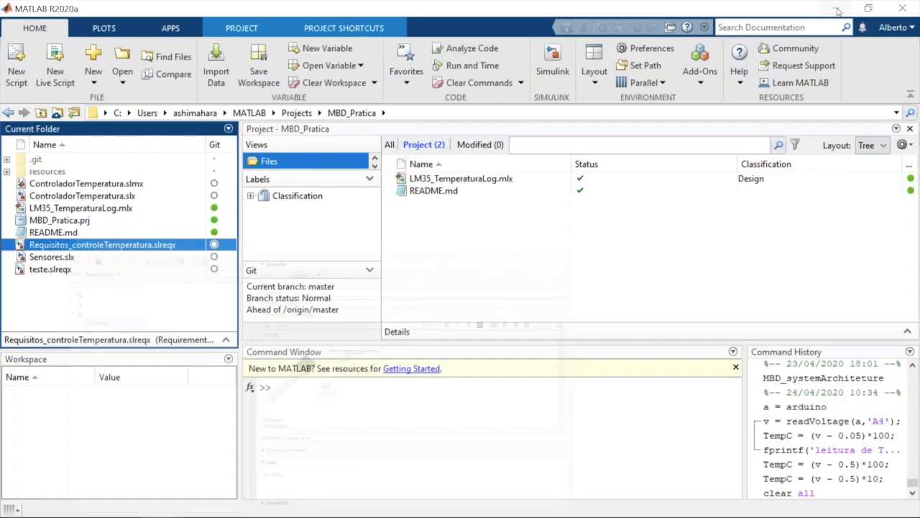
mouse_move(253, 511)
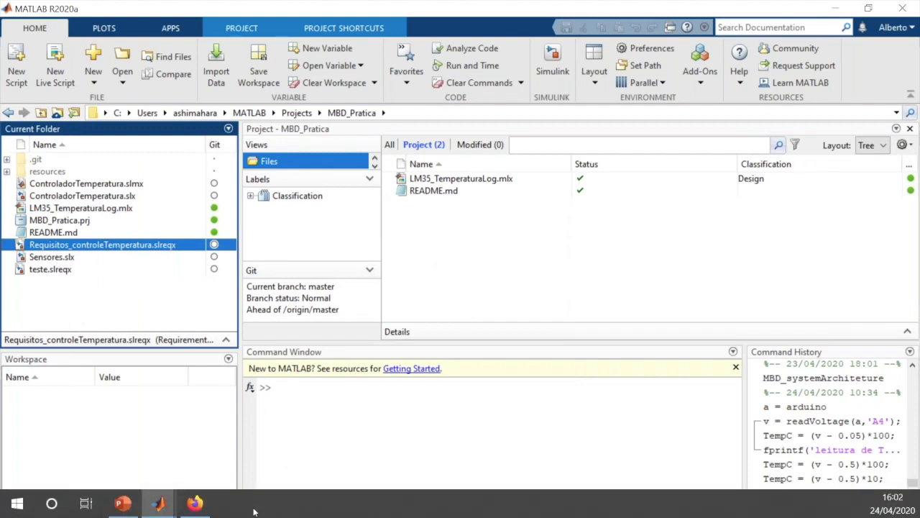
left_click(153, 508)
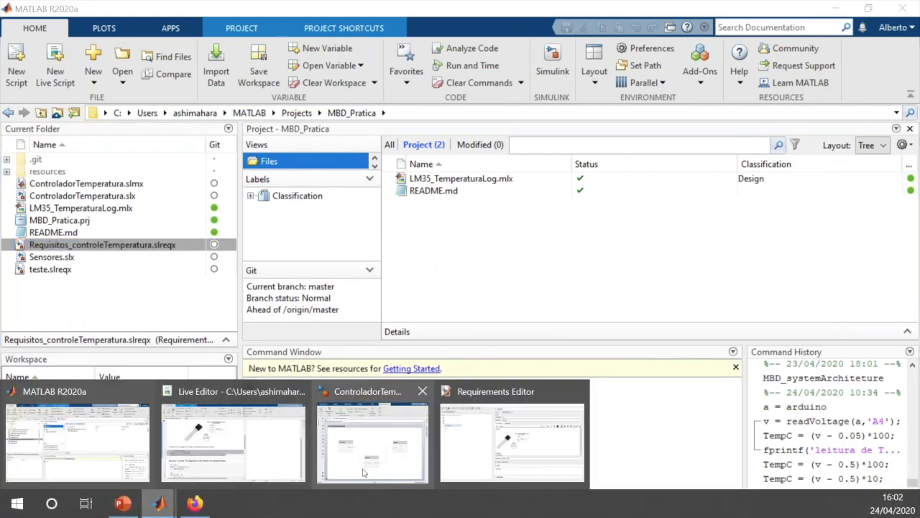
left_click(363, 473)
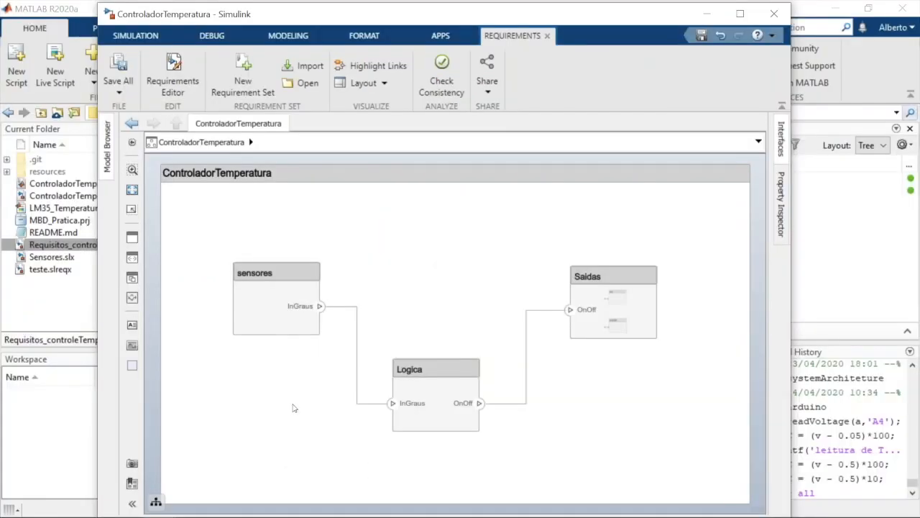
left_click(185, 65)
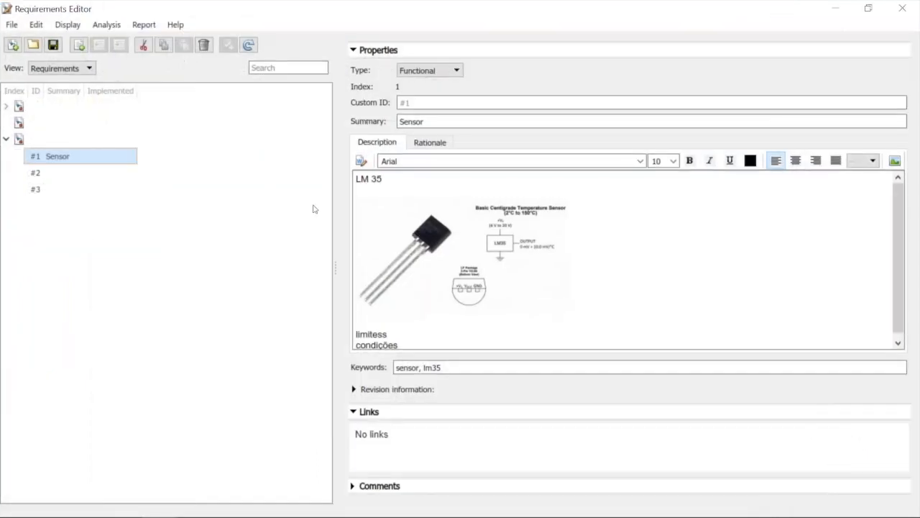
Link the sensores component in the ControladorTemperatura model to the Sensor requirement selected in the Requirements Editor
left_click(836, 7)
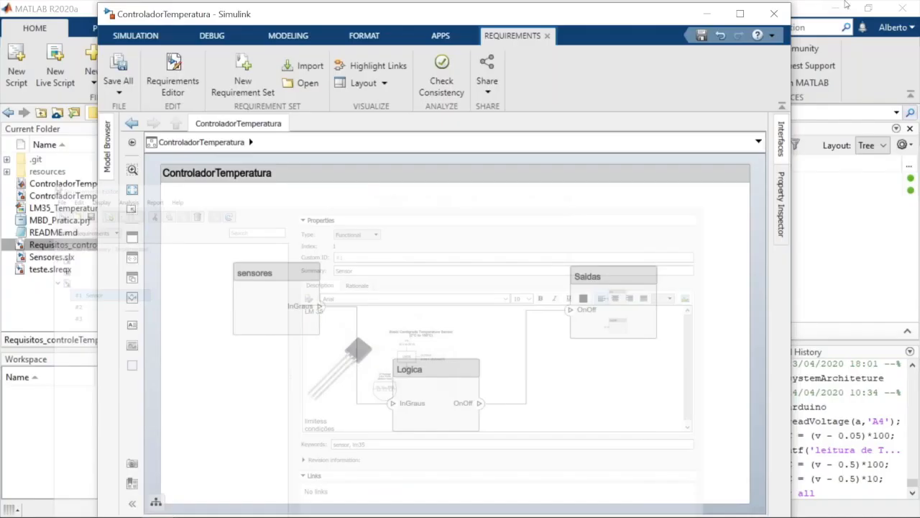
left_click(290, 283)
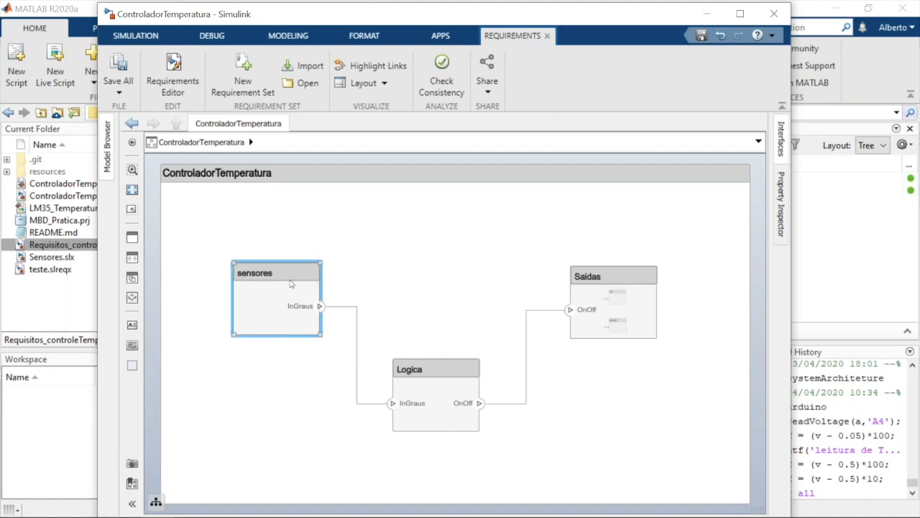
right_click(291, 283)
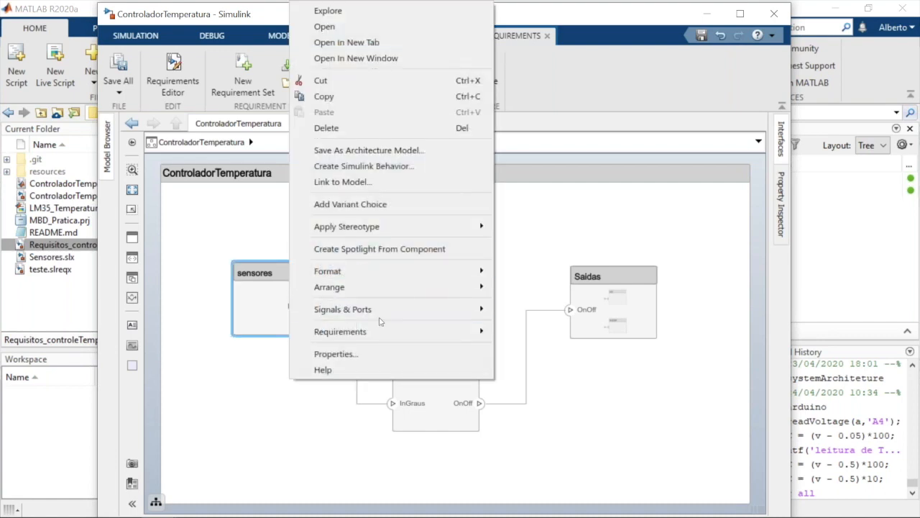
left_click(473, 330)
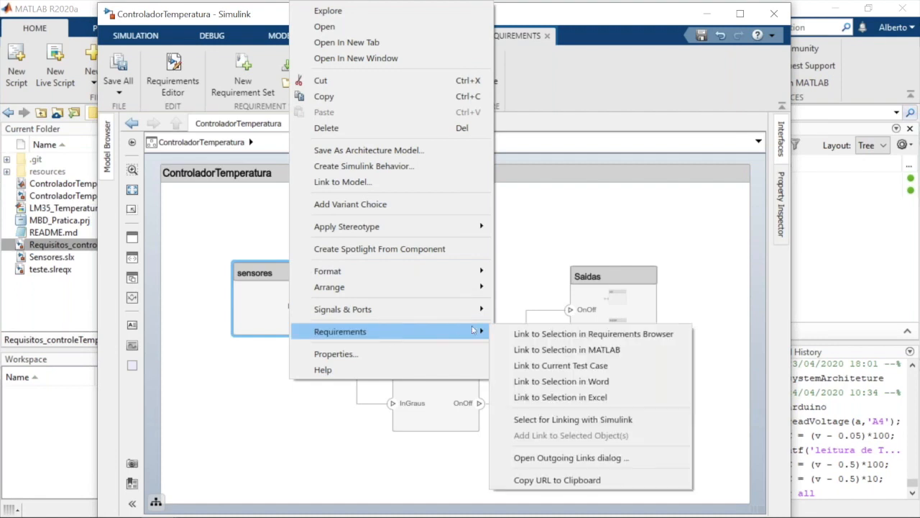
left_click(514, 337)
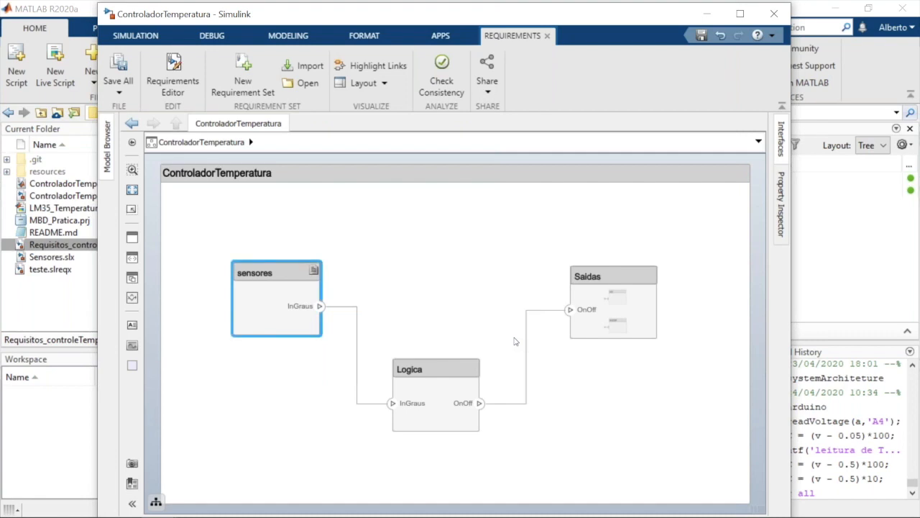
Show the Sensor requirement linked to the sensores component as an annotation in the diagram and expand its description
left_click(313, 277)
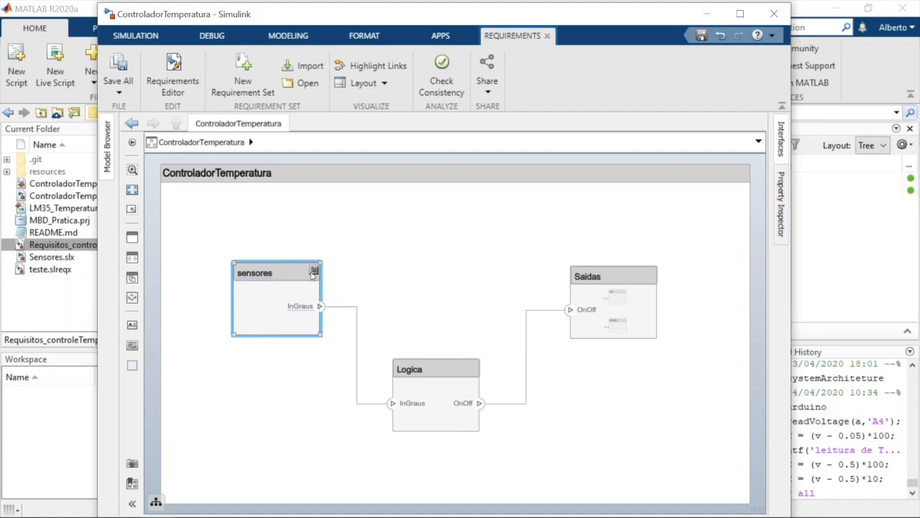
left_click(313, 274)
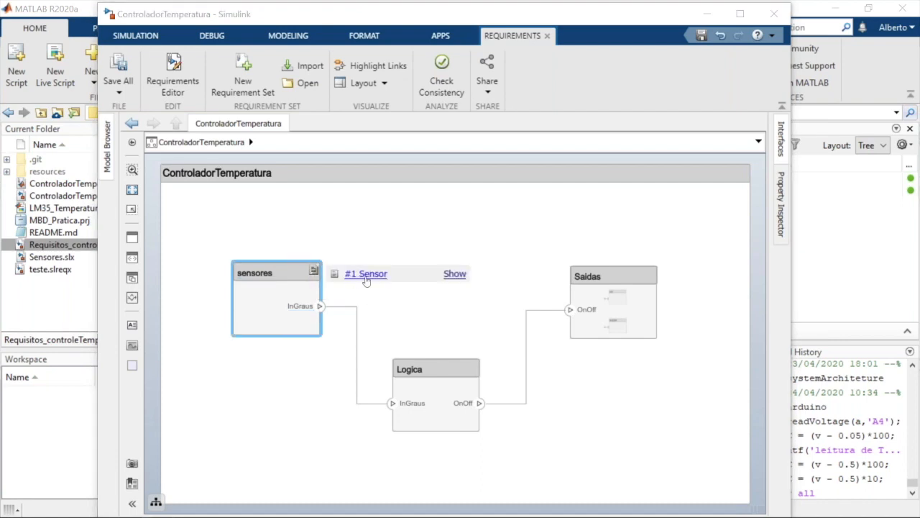
left_click(455, 273)
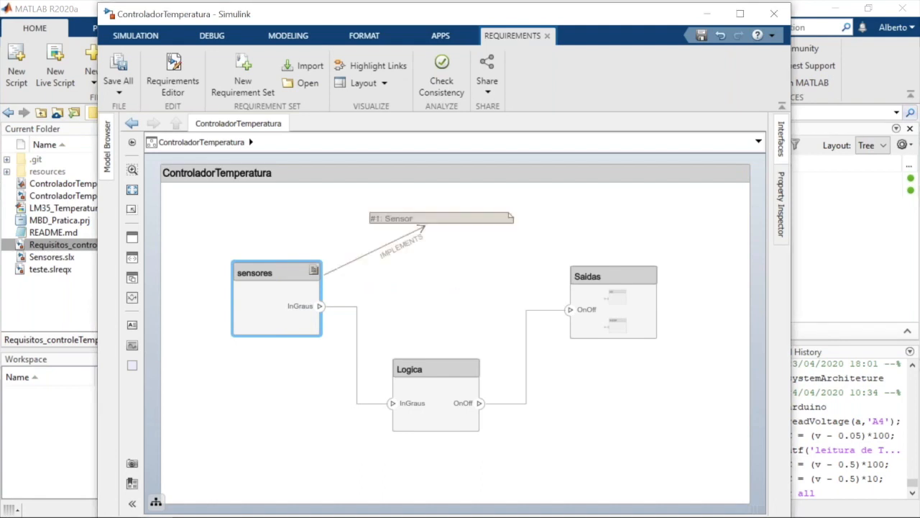
left_click(401, 224)
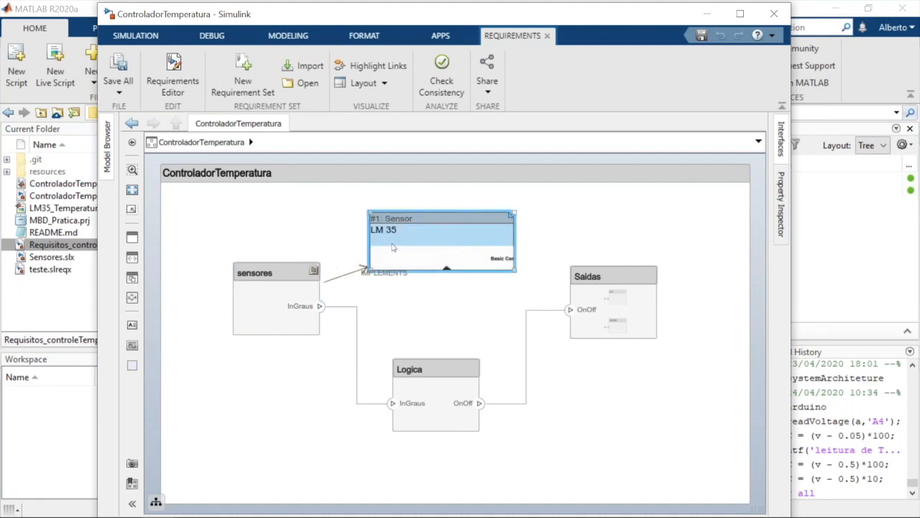
left_click(395, 298)
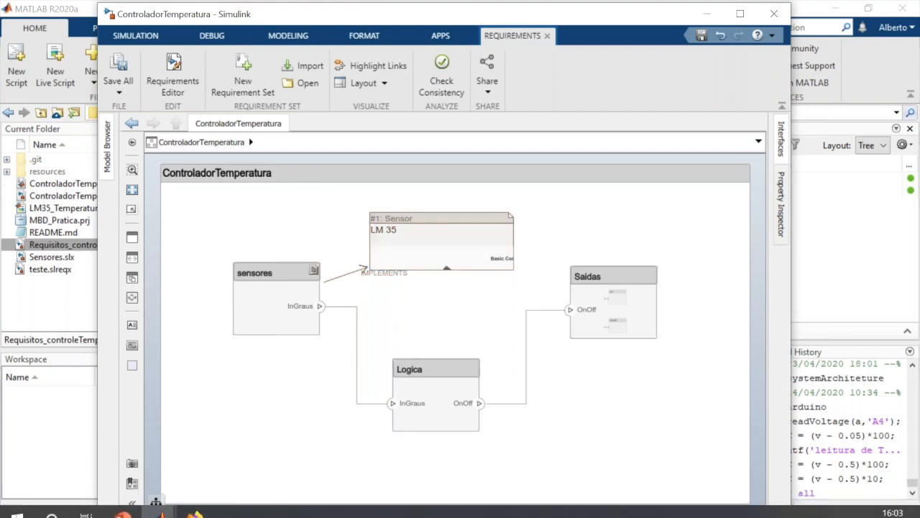
Open the Sensor requirement from the sensores component's requirement links and view it in the Requirements Editor
left_click(304, 261)
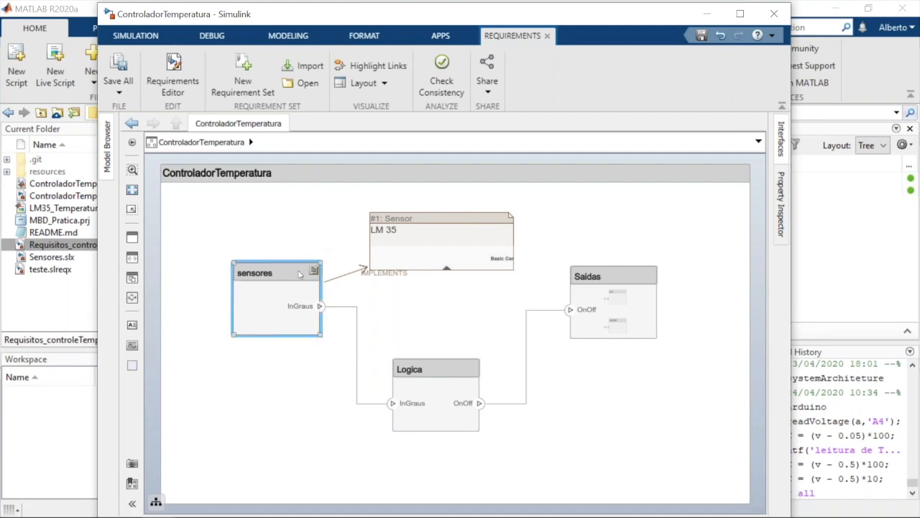
right_click(299, 274)
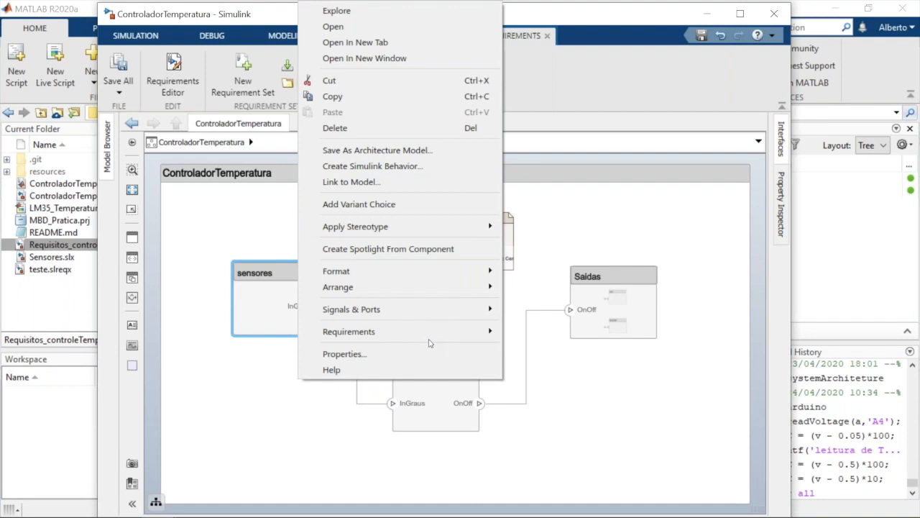
mouse_move(442, 342)
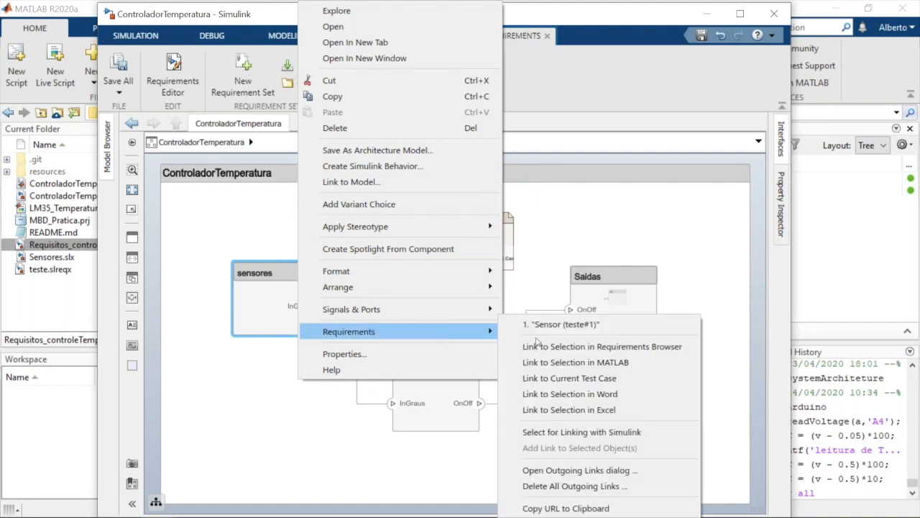
left_click(561, 324)
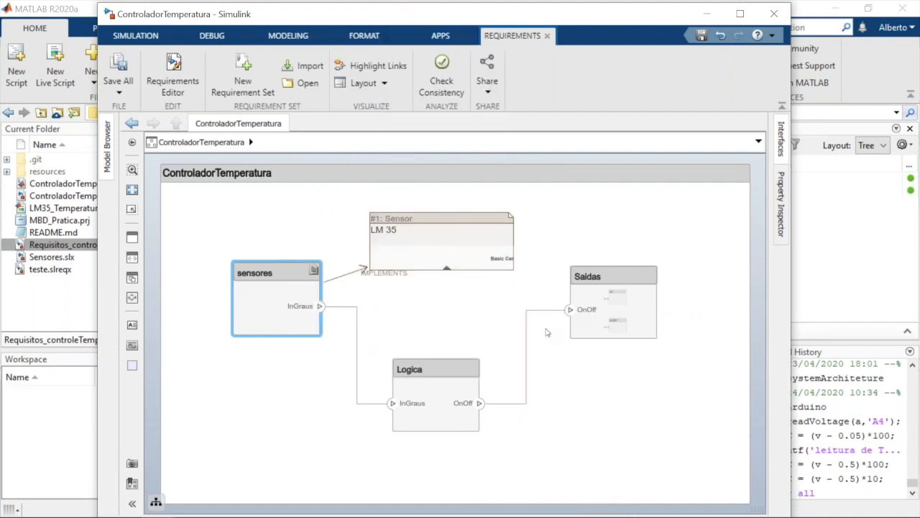
key("alt+Tab")
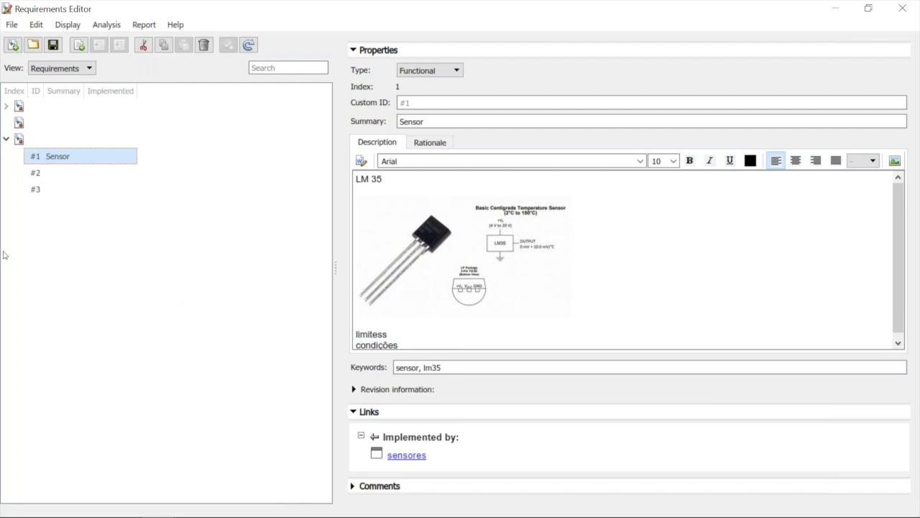
Set the summary of requirement #3 to "Saidas"
left_click(61, 186)
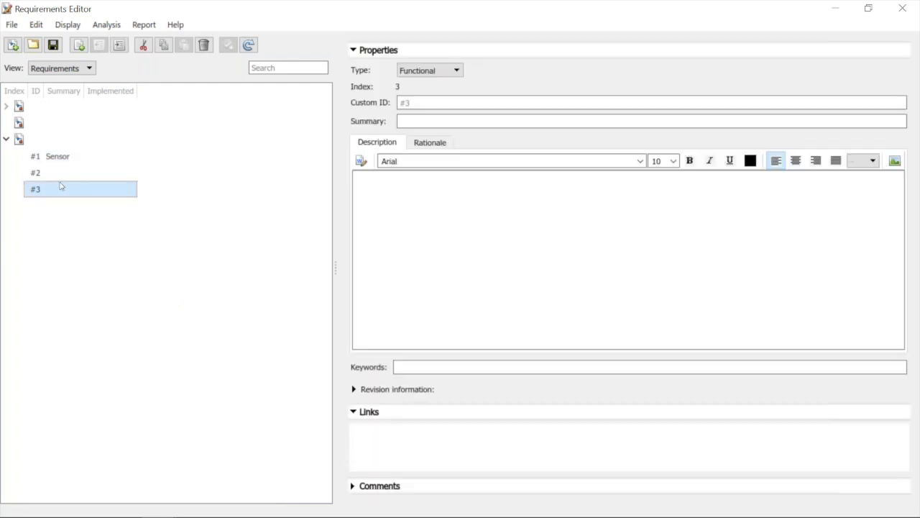
left_click(426, 124)
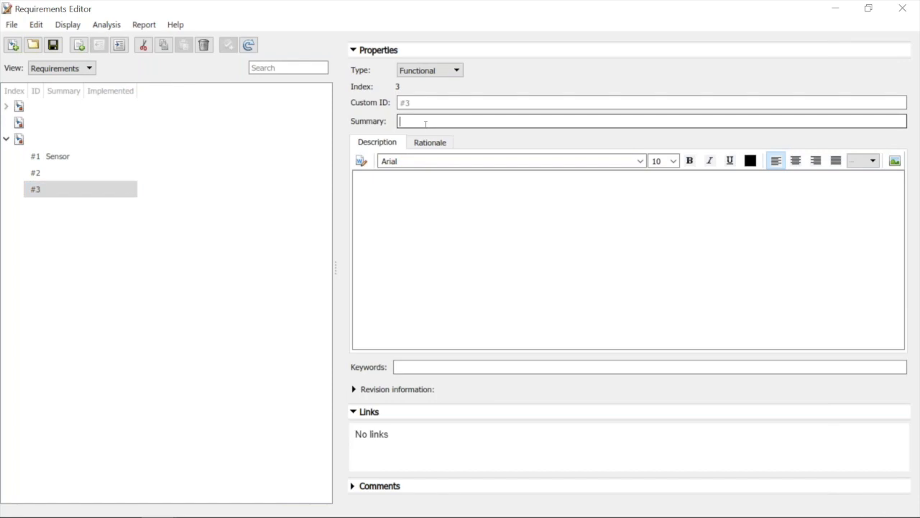
type("D")
key("BackSpace")
type("Daid")
type("as")
key("BackSpace")
key("BackSpace")
key("BackSpace")
key("BackSpace")
key("BackSpace")
key("BackSpace")
type("Saidas")
left_click(413, 201)
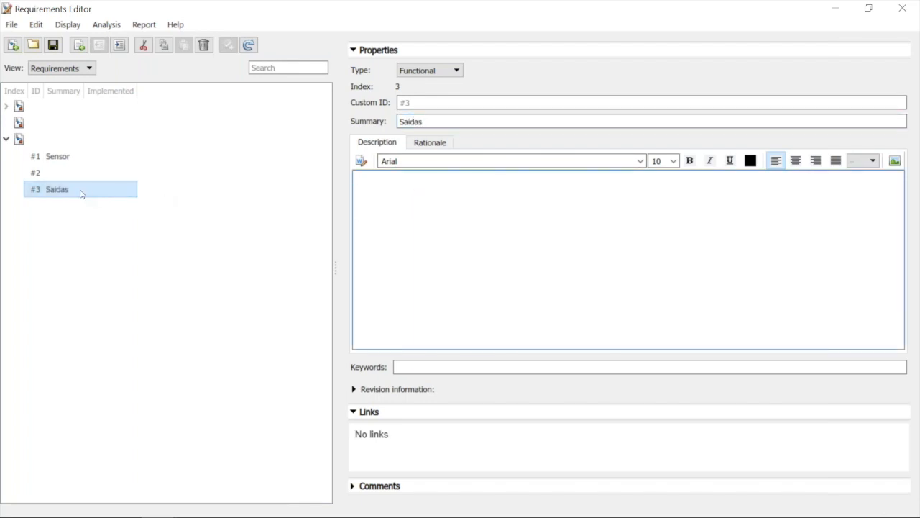
left_click(78, 46)
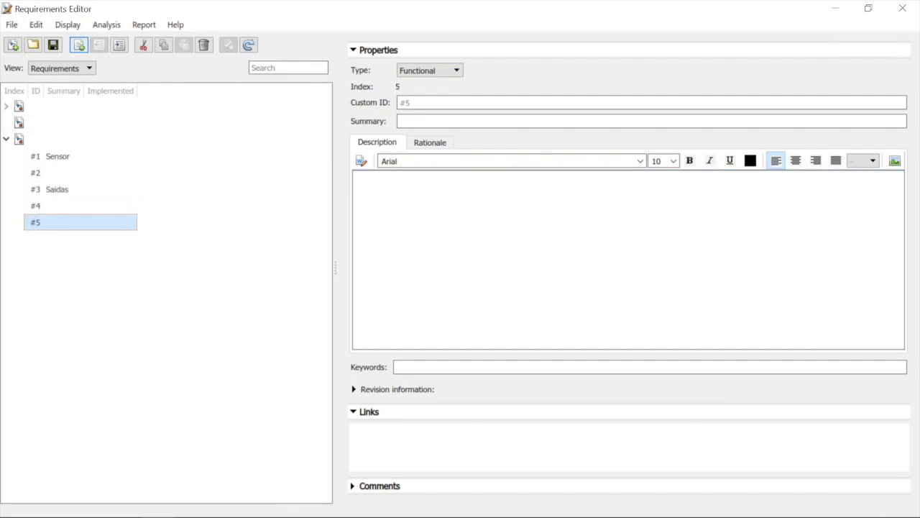
left_click(42, 211)
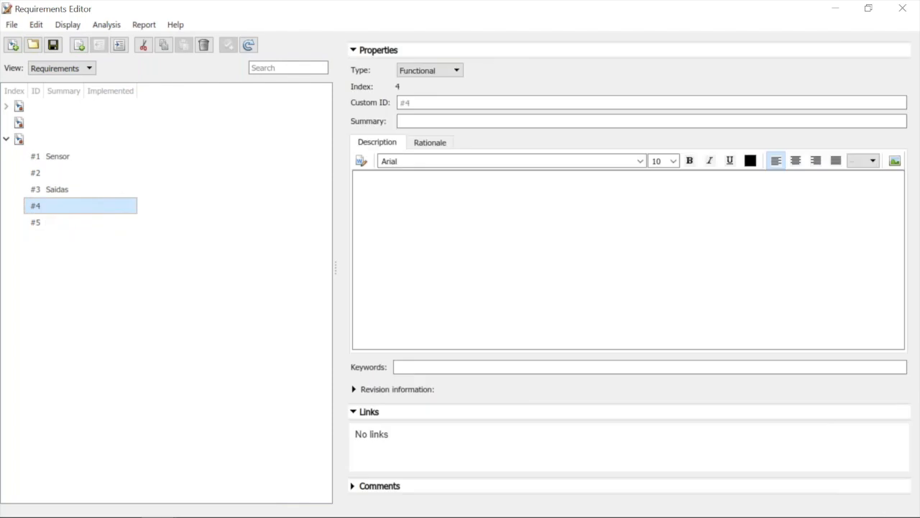
key("Delete")
key("Delete")
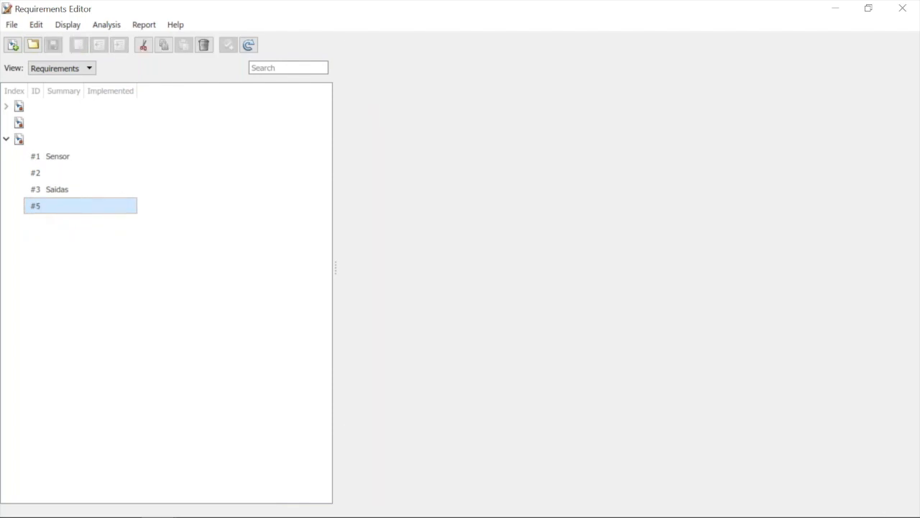
Add a child requirement under the Saidas requirement
right_click(74, 192)
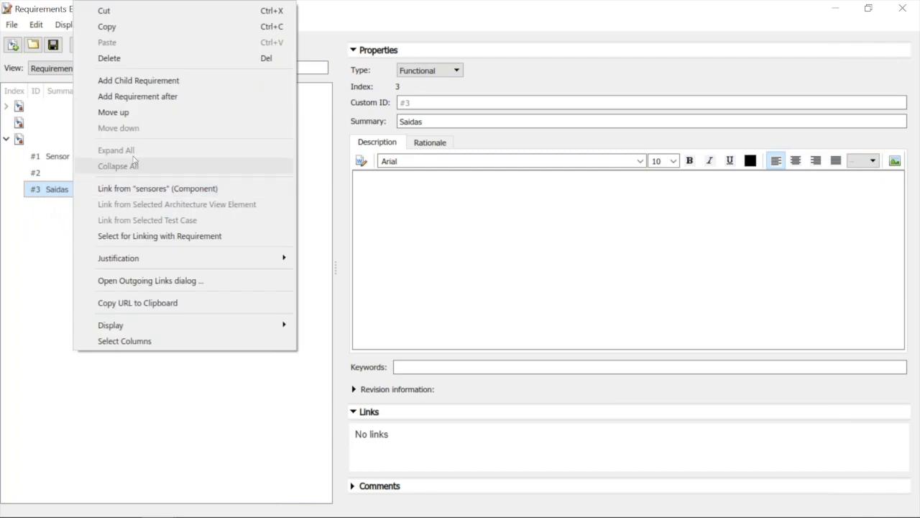
left_click(156, 82)
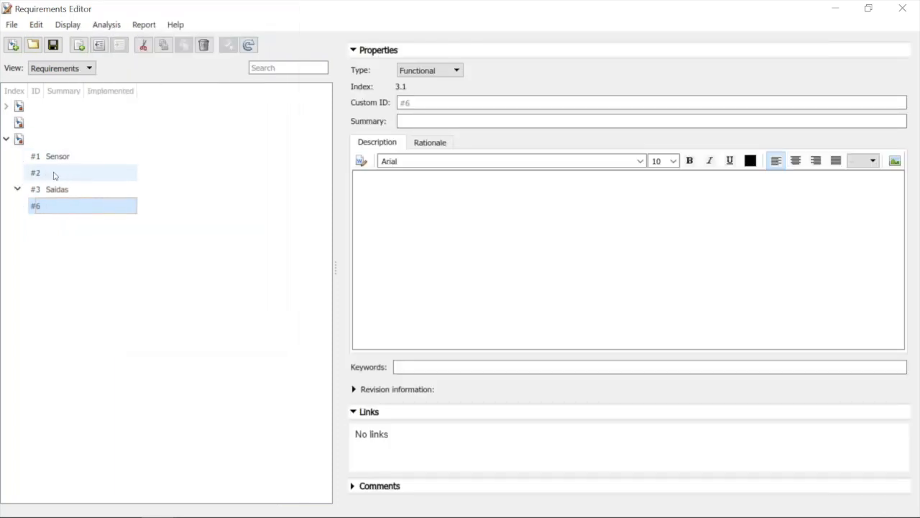
left_click(17, 190)
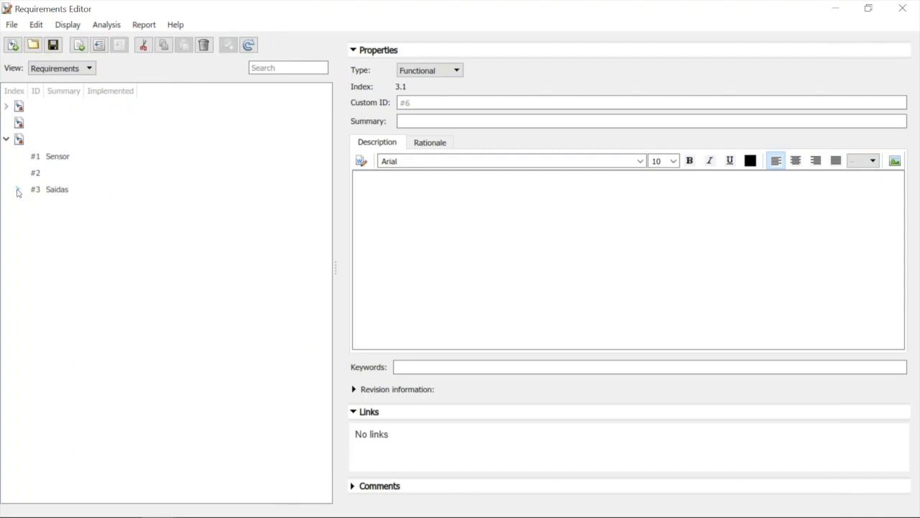
left_click(18, 189)
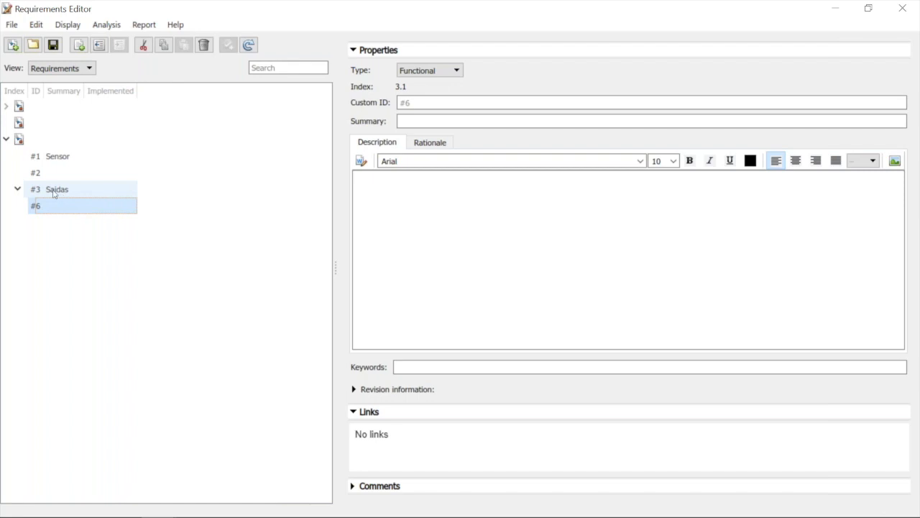
left_click(57, 194)
right_click(53, 190)
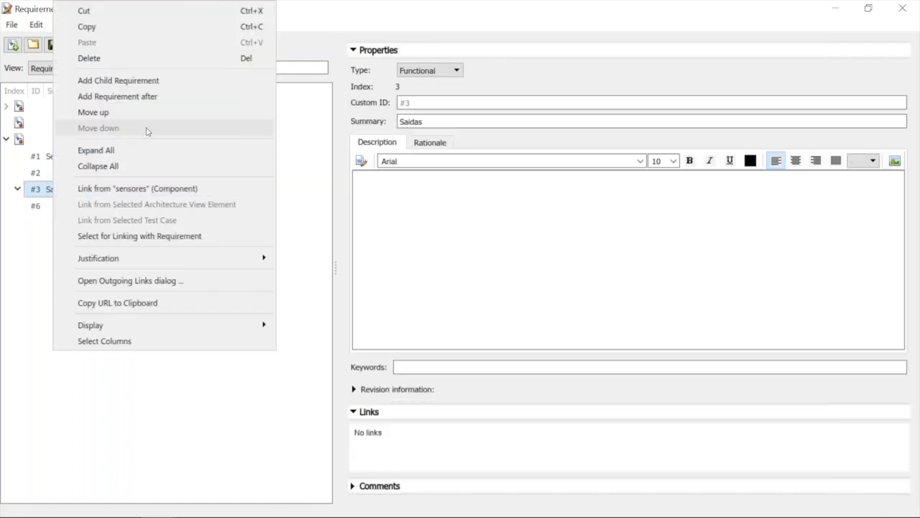
left_click(20, 234)
left_click(64, 193)
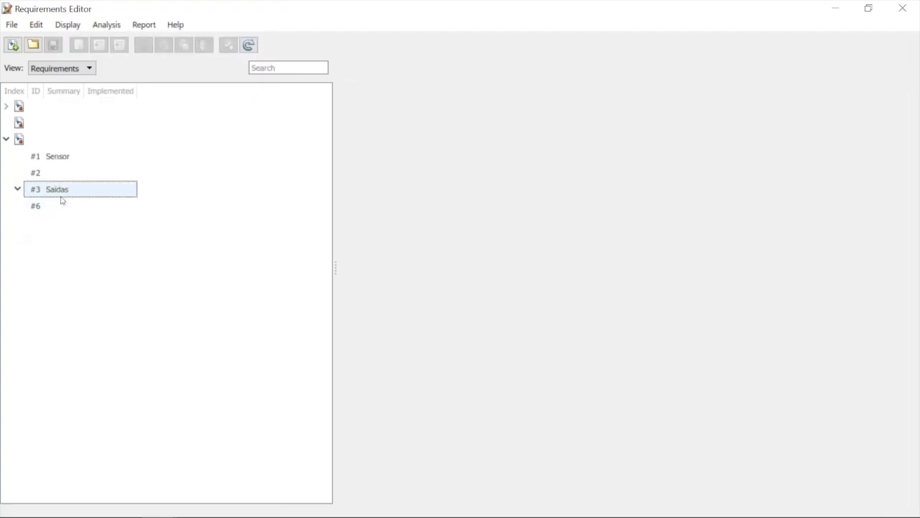
left_click(64, 203, "shift")
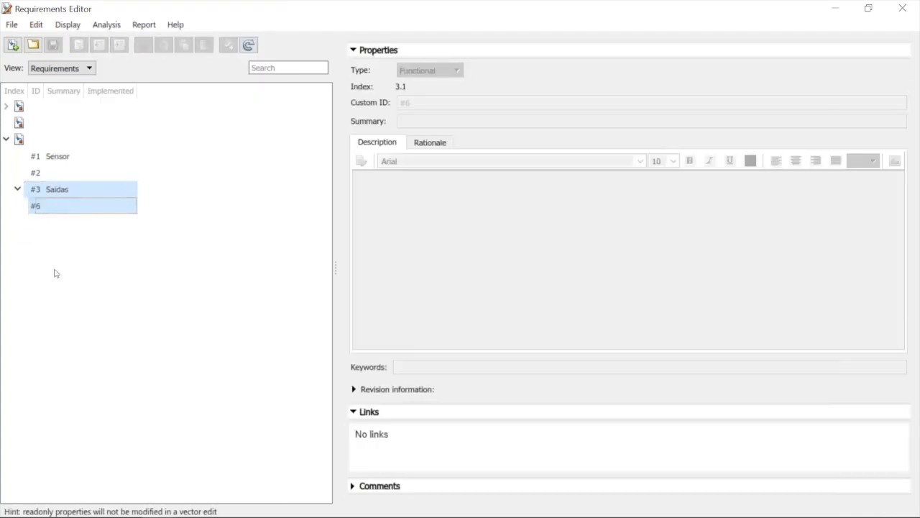
left_click(72, 233)
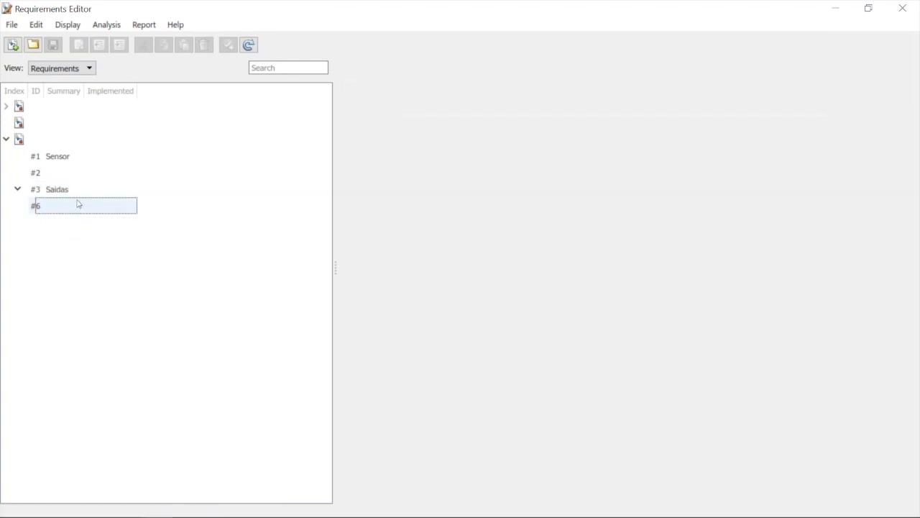
Set the summary of the child requirement under Saidas to "LED"
left_click(80, 207)
left_click(425, 122)
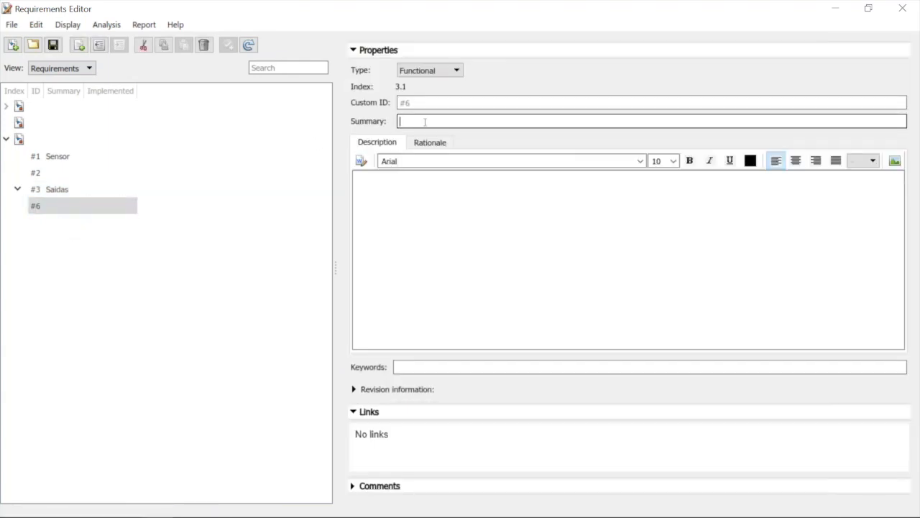
type("LED")
Enter "LED para visualização de temperatuira alta" as the LED requirement's description
left_click(432, 209)
type("LE")
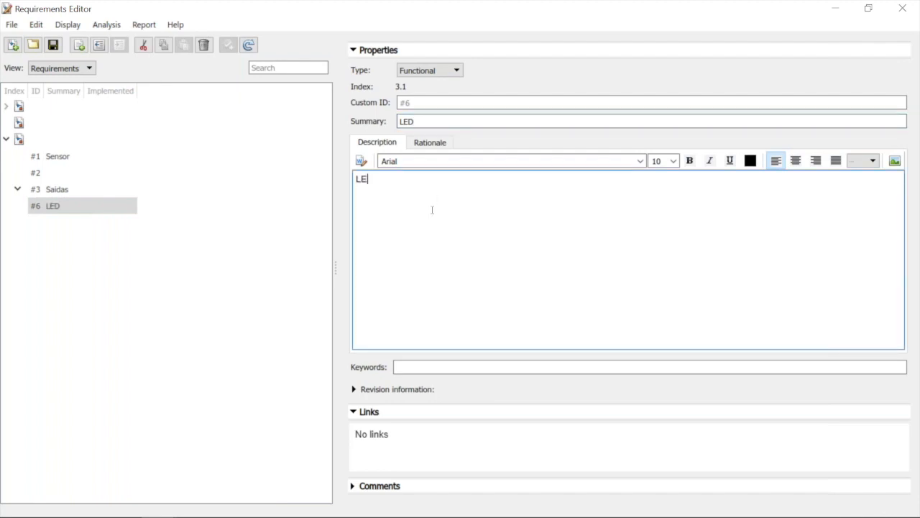
type("D para visualização de")
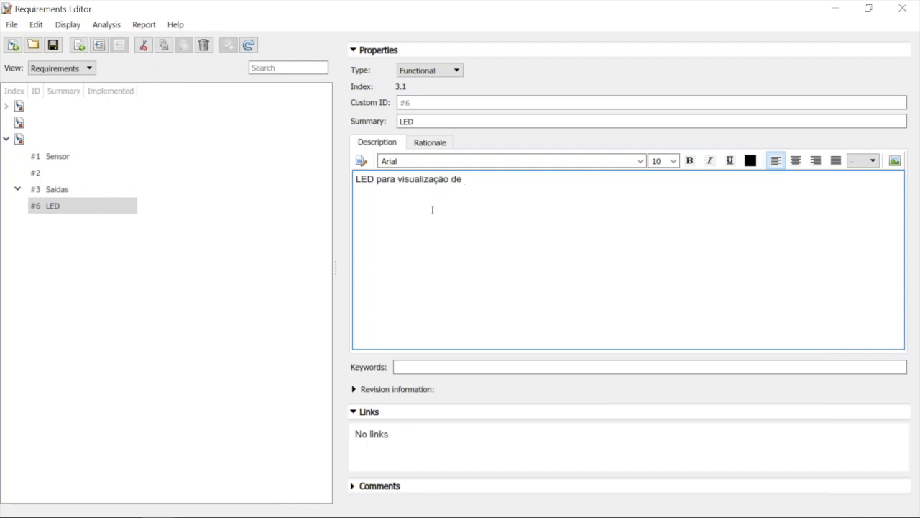
type(" valo")
key("BackSpace")
key("BackSpace")
key("BackSpace")
key("BackSpace")
key("BackSpace")
key("BackSpace")
key("BackSpace")
type("temperatuira l")
key("BackSpace")
type("alta")
Insert the picture led.jpg from the Imagens folder into the LED requirement's description
left_click(895, 162)
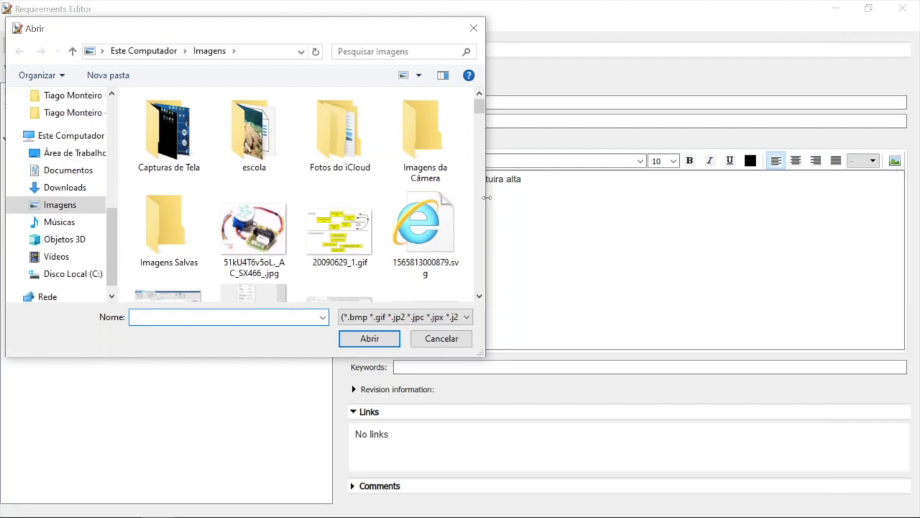
scroll(483, 233, "down", 2)
scroll(482, 232, "down", 7)
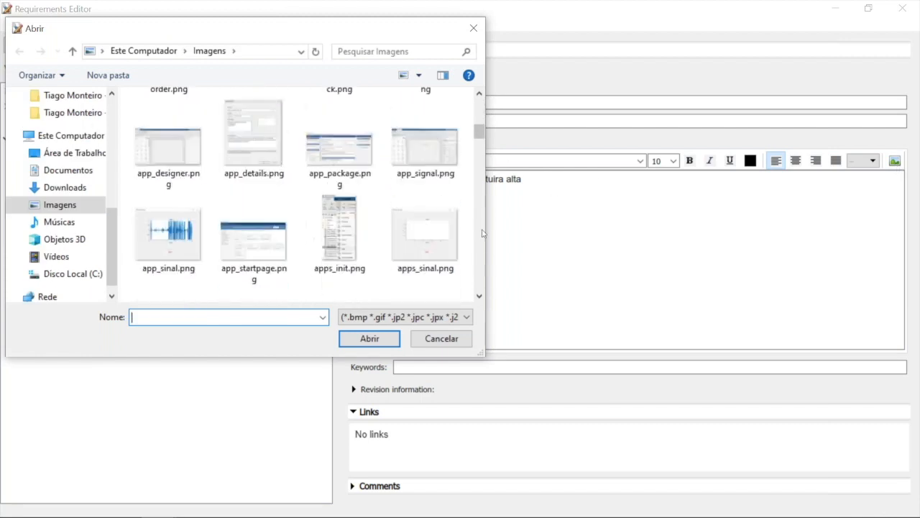
scroll(482, 233, "down", 8)
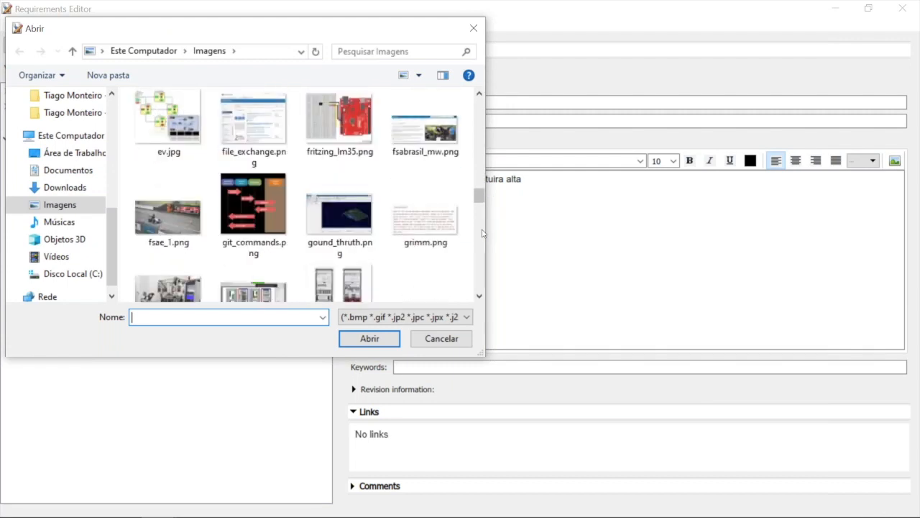
scroll(482, 232, "down", 5)
scroll(484, 184, "up", 1)
scroll(484, 184, "up", 1)
left_click(331, 215)
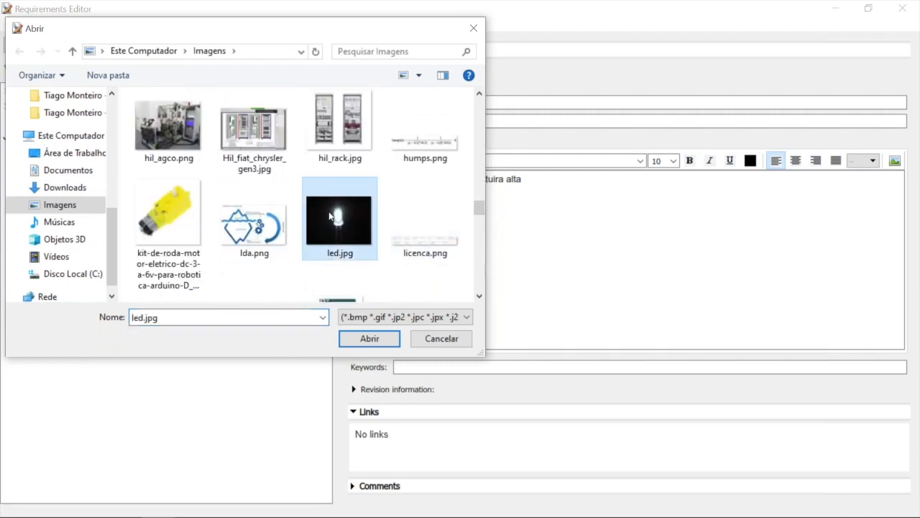
left_click(369, 338)
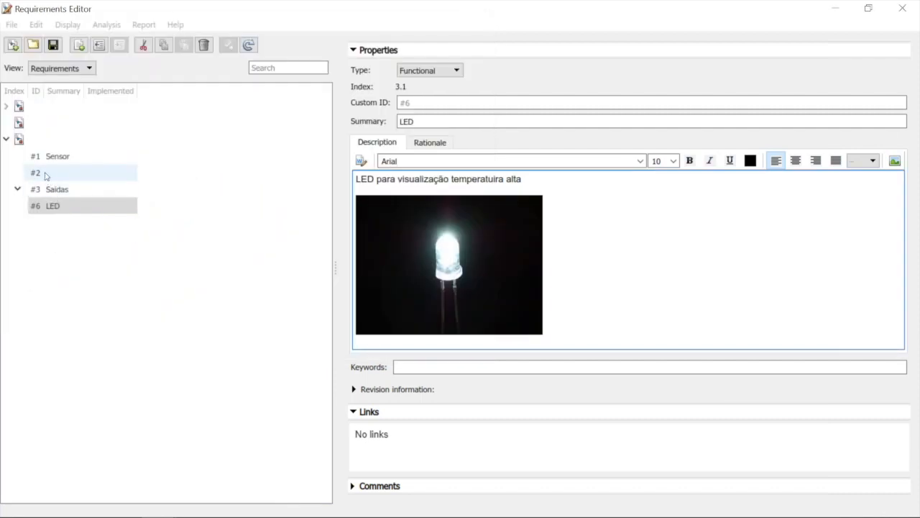
Set the summary of requirement #2 to "Logica"
left_click(44, 174)
left_click(404, 121)
type("Logica")
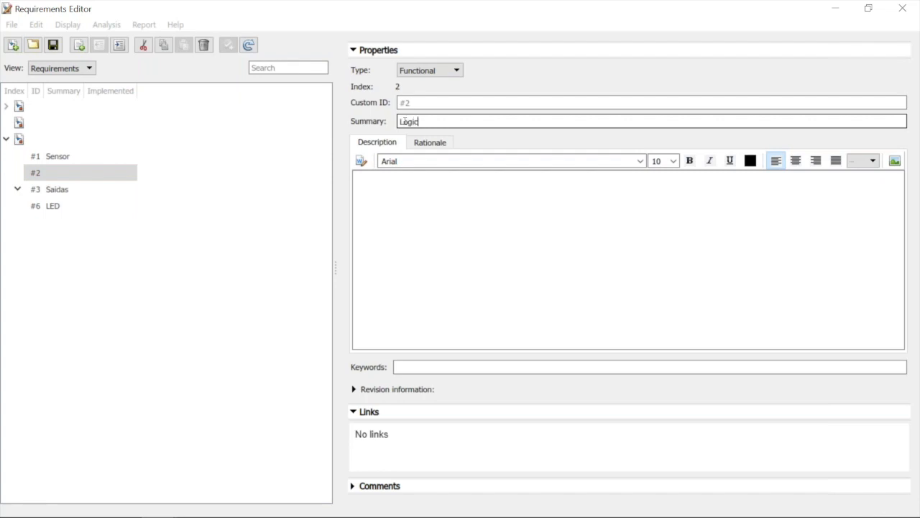
Enter "Gerar logica para T > 26 graus gerar saida vidual e sonora" as the Logica requirement's description
left_click(400, 176)
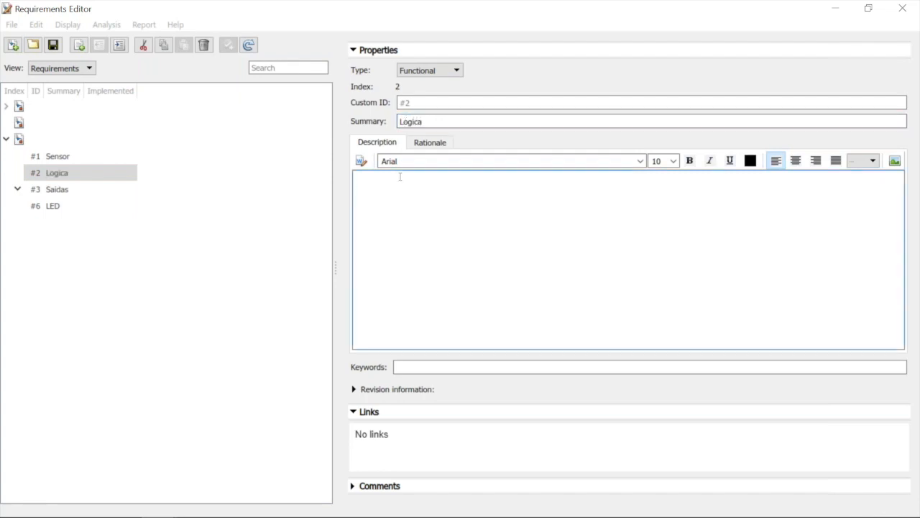
type("C")
type("Gerar l")
type("ogica para ")
type("T")
type(" >")
type(" 26")
type(" graus")
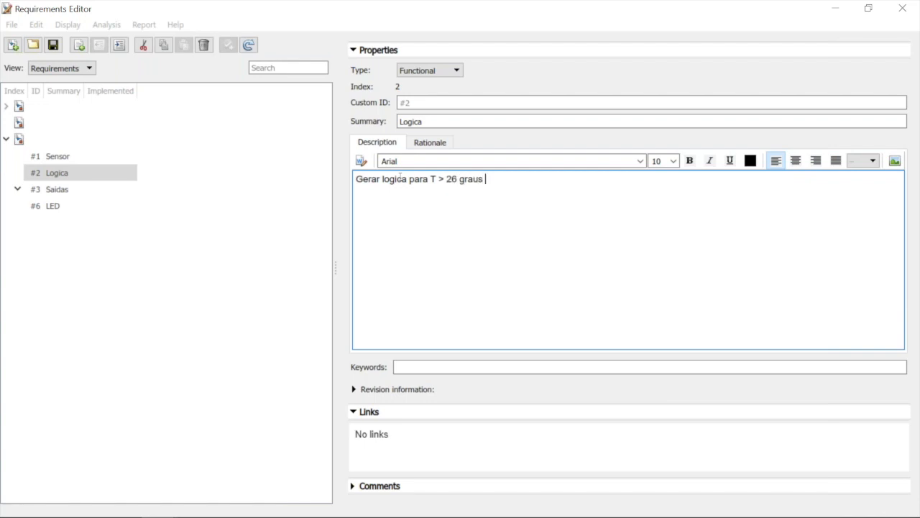
type("saida vidual e sonora")
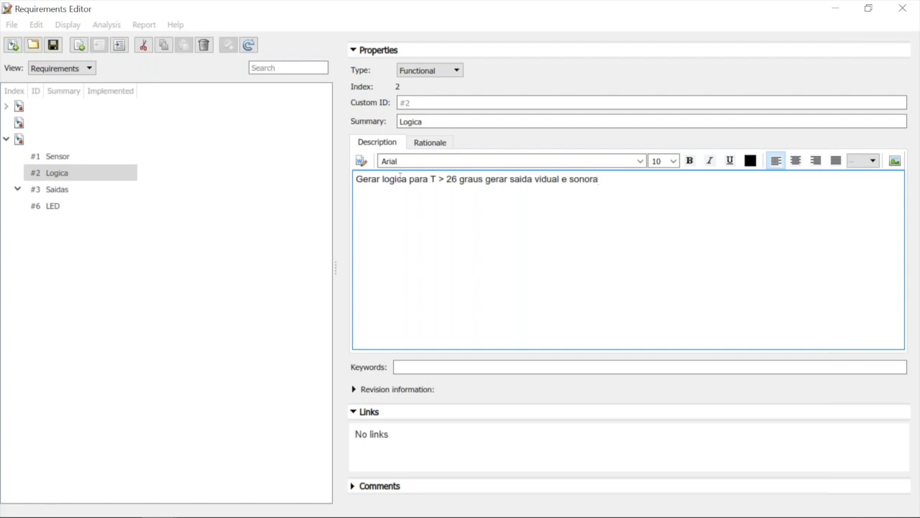
Correct "vidual" to "visual" in the Logica description and add "(LED)" after visual and "(BUZZER)" after sonora
key("Left")
key("Left")
key("Left")
key("Left")
key("Left")
key("Left")
key("Left")
key("Left")
key("Left")
key("Left")
key("Left")
key("Left")
key("Left")
key("Right")
key("BackSpace")
type("s")
key("Right")
key("Right")
key("Right")
key("Right")
type("(LES")
key("BackSpace")
type("D)")
key("End")
type("(")
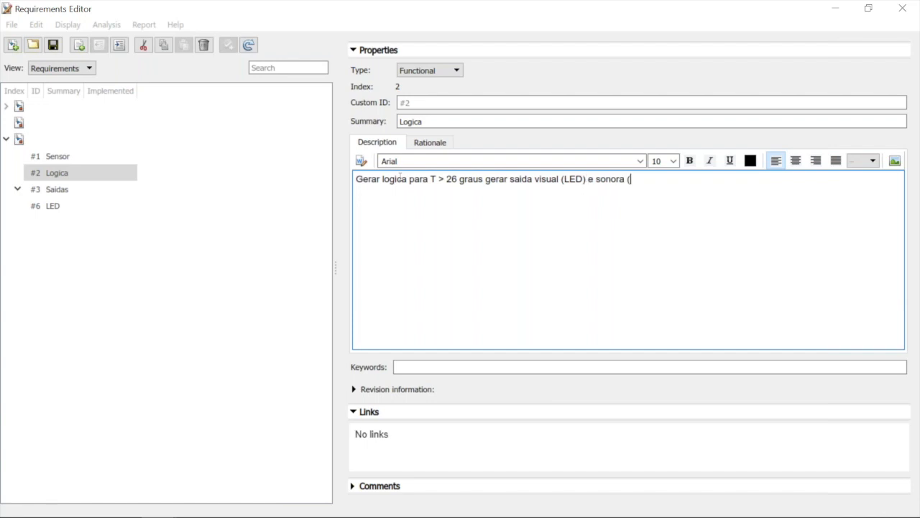
type("BUZZER)")
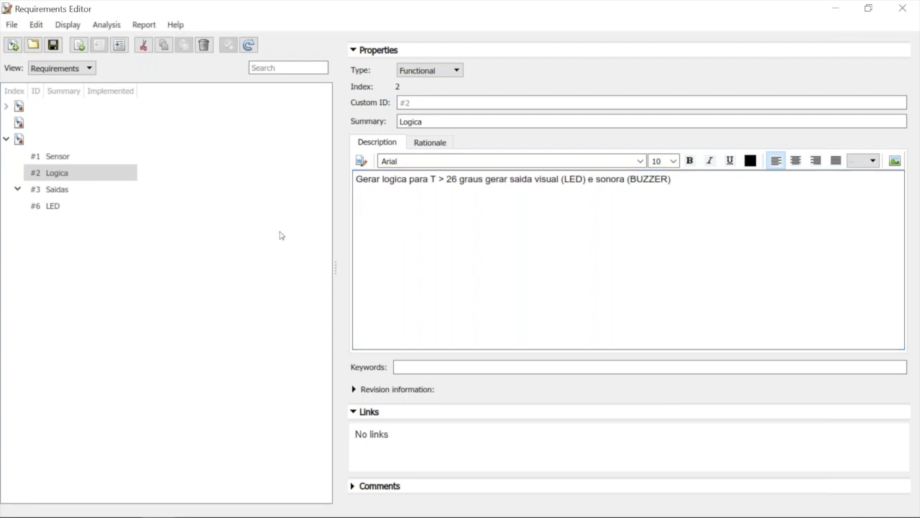
Select requirement #2 Logica and link the Logica component of the ControladorTemperatura Simulink model to it
left_click(117, 177)
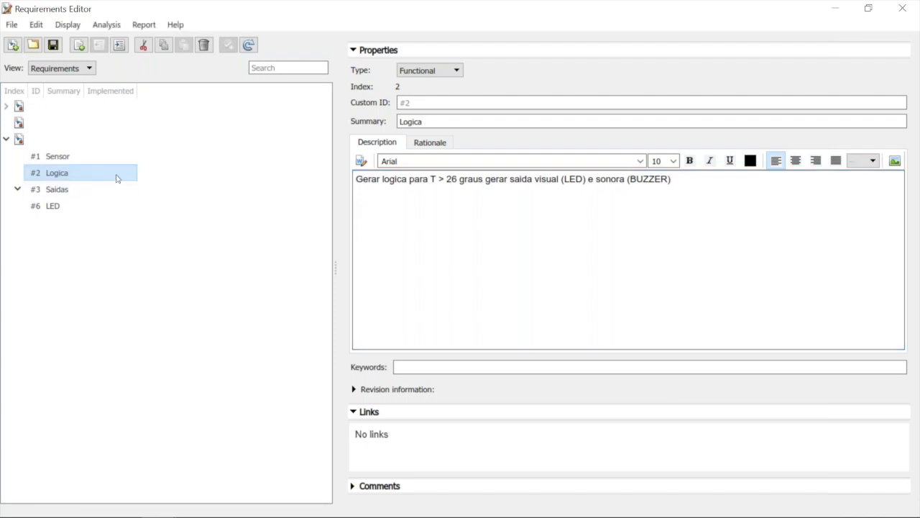
mouse_move(227, 514)
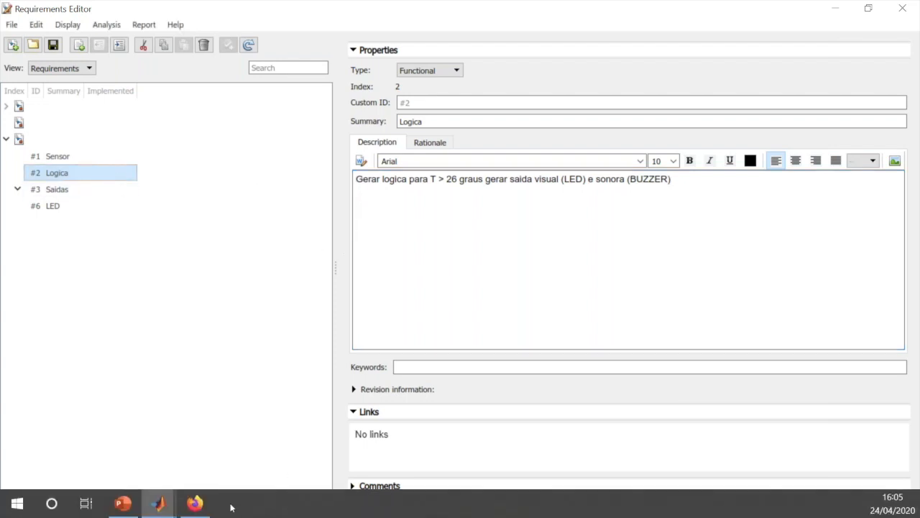
left_click(149, 505)
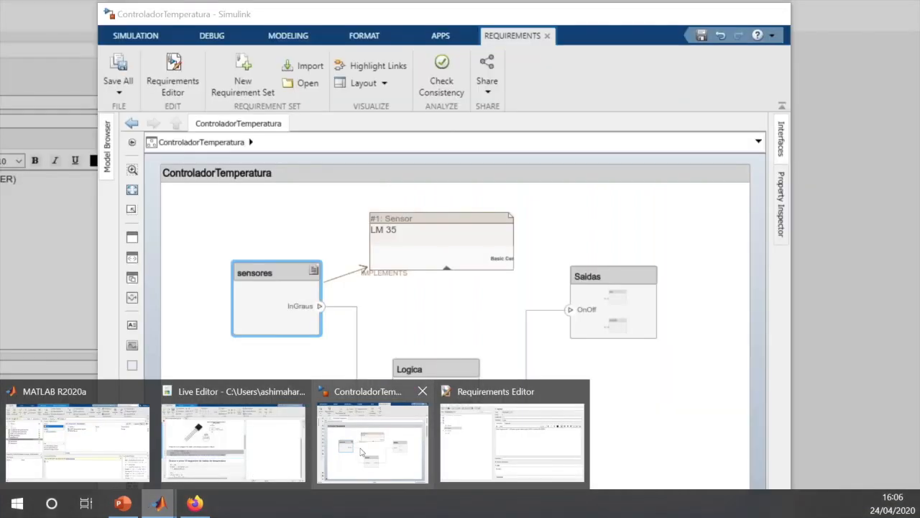
left_click(361, 452)
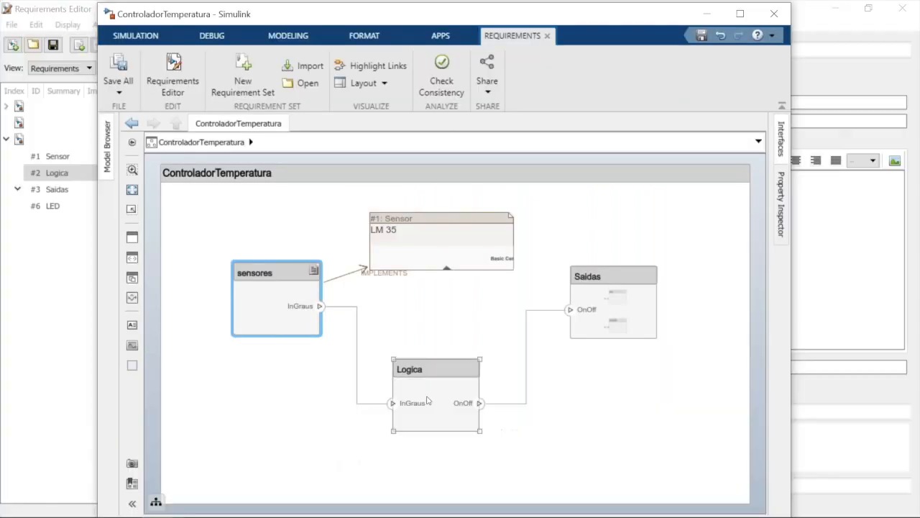
left_click(427, 401)
right_click(427, 400)
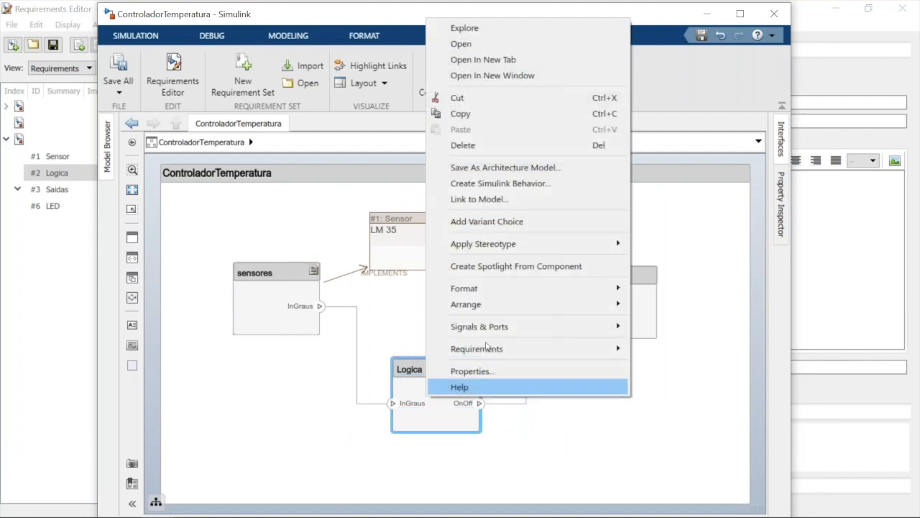
mouse_move(589, 345)
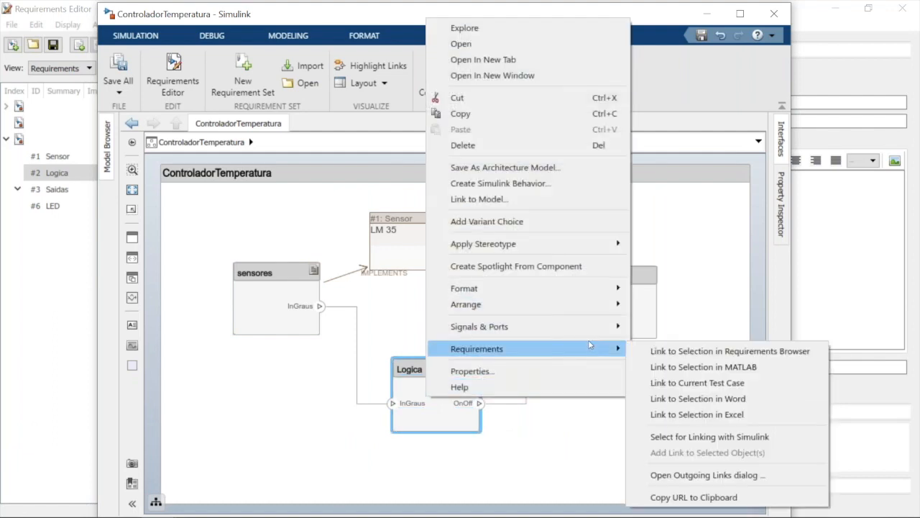
left_click(656, 357)
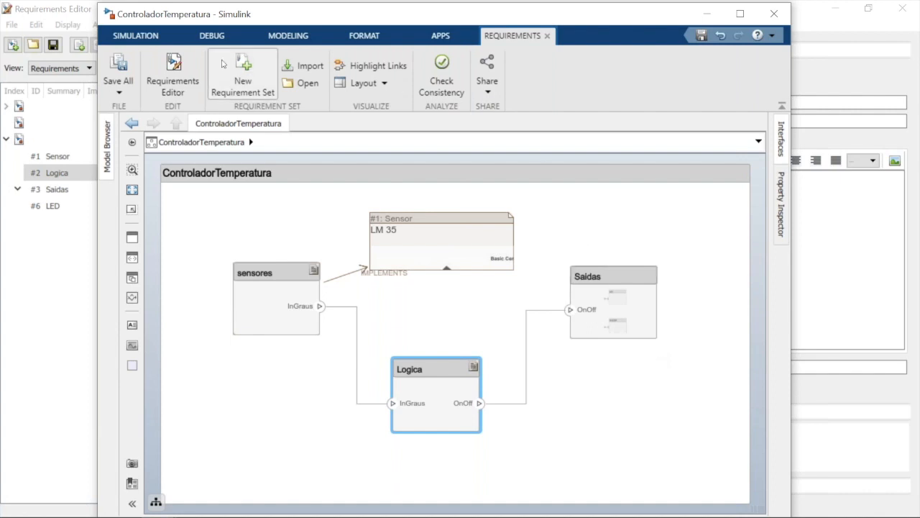
left_click(153, 42)
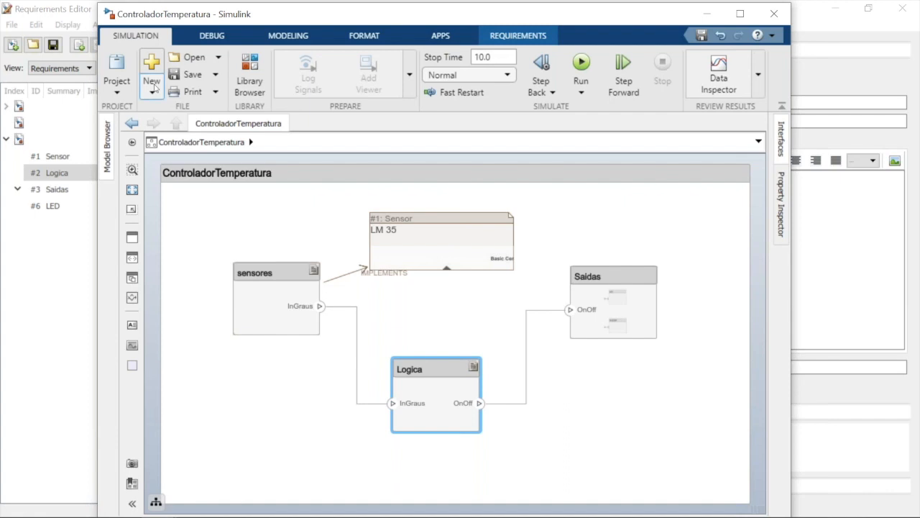
left_click(153, 85)
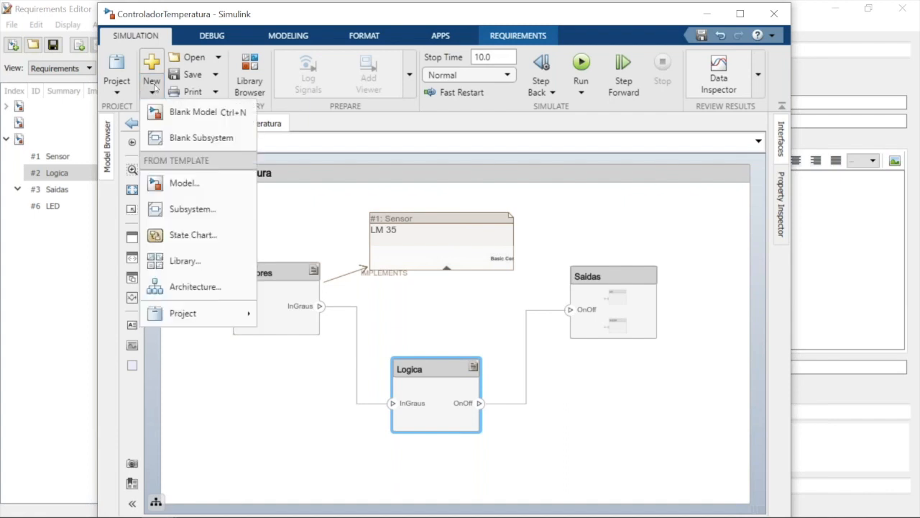
mouse_move(248, 516)
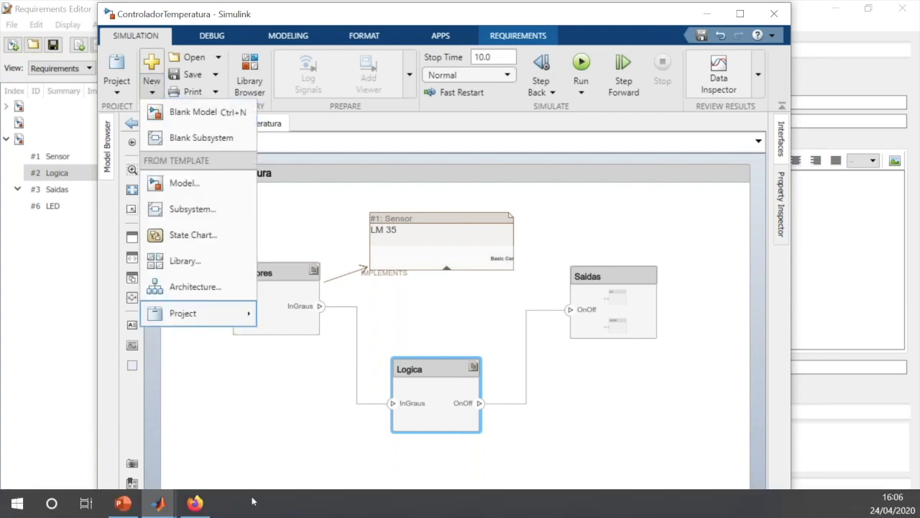
Switch to the main MATLAB window, open lm35_logic_simulink.slx from the MBD_handsOn project folder and maximize the model window
mouse_move(169, 511)
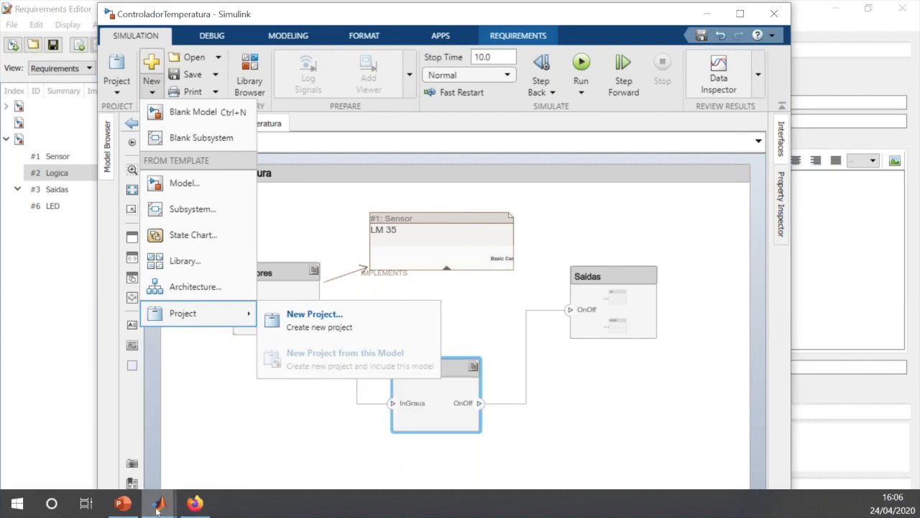
left_click(158, 509)
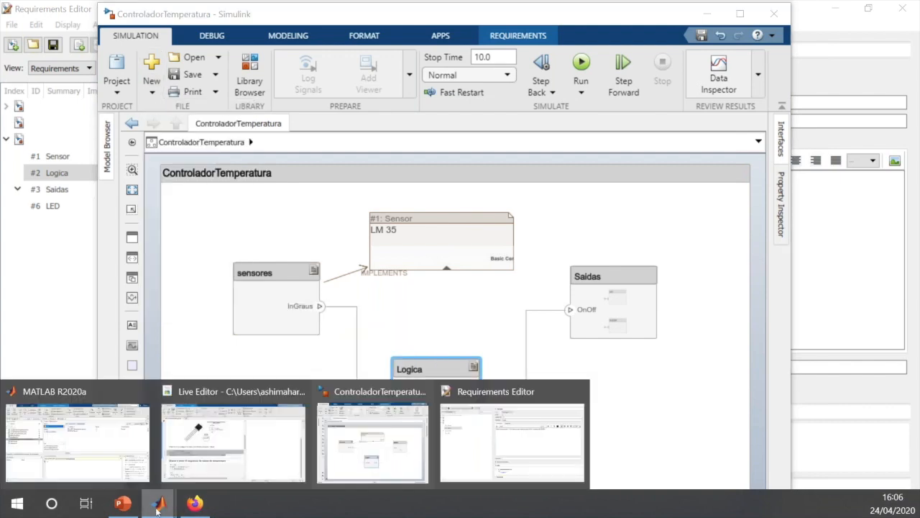
left_click(70, 457)
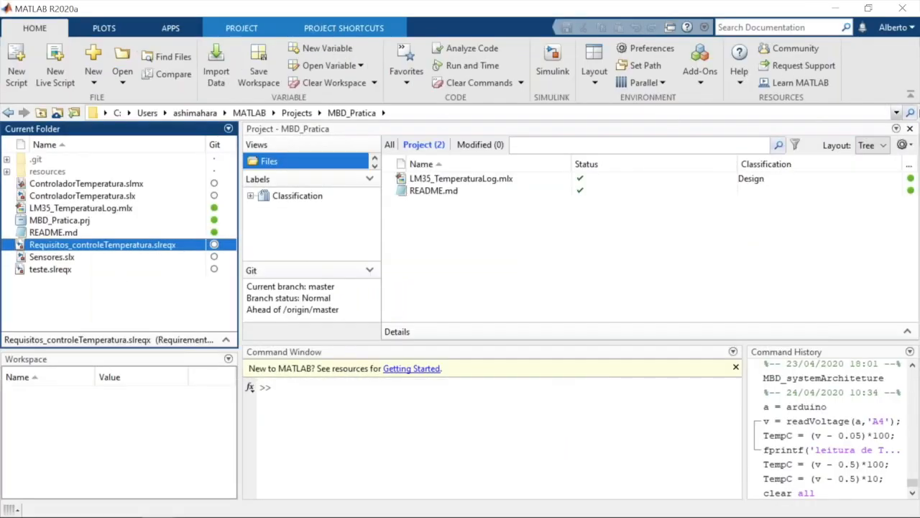
left_click(897, 113)
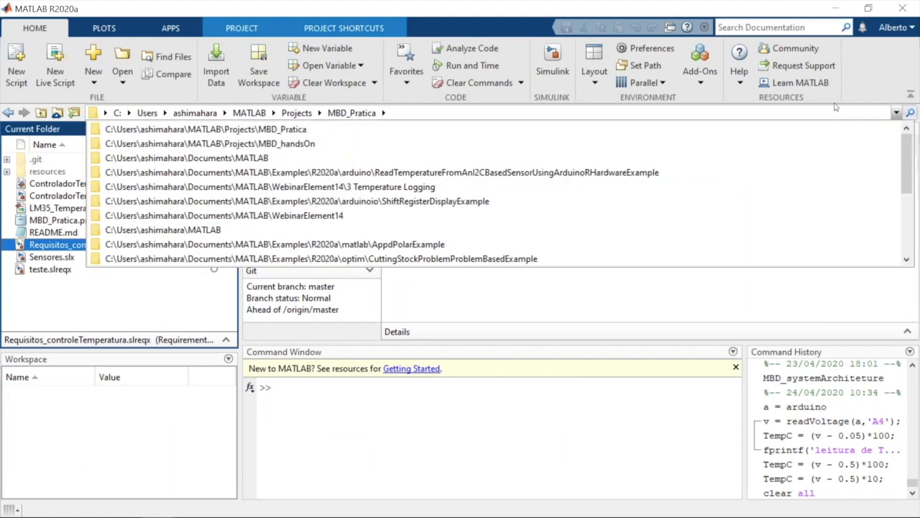
left_click(427, 143)
left_click(79, 247)
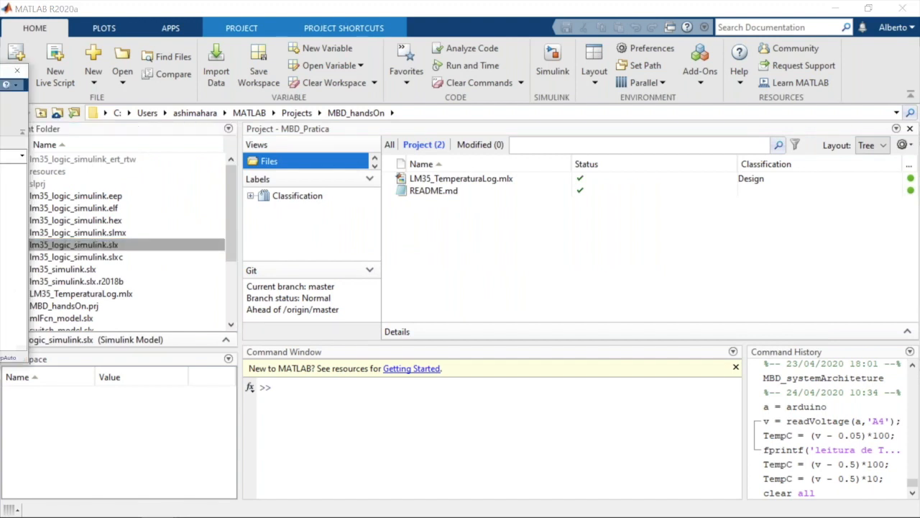
left_click_drag(564, 10, 573, 2)
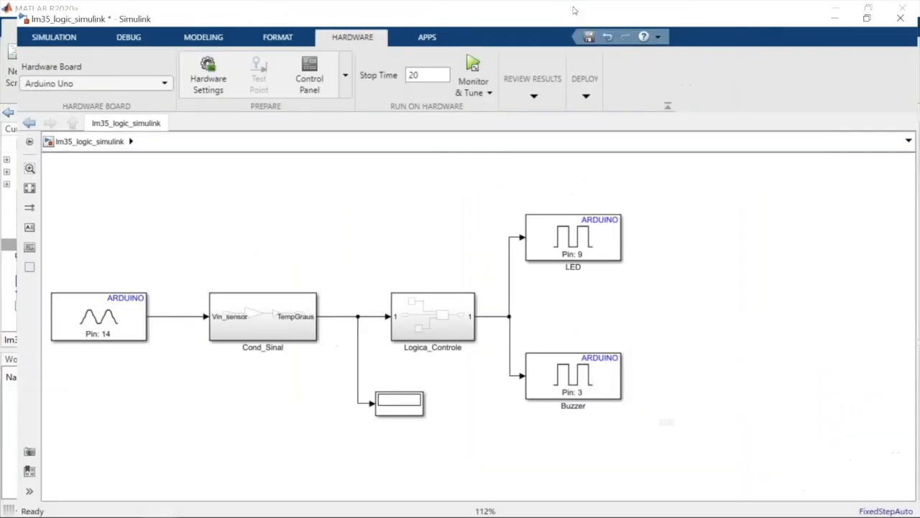
Save a copy of the model as lm35_logic_simulink.slx in the MBD_Pratica project folder
left_click(23, 27)
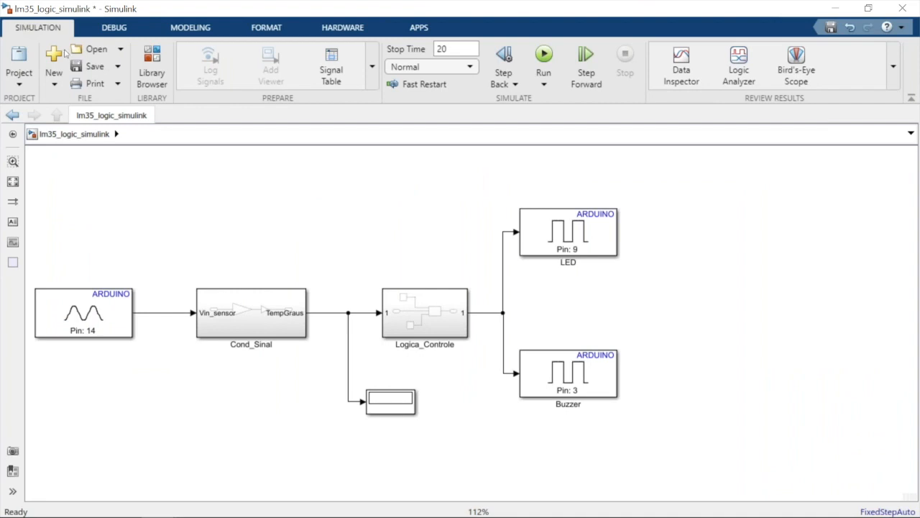
left_click(118, 66)
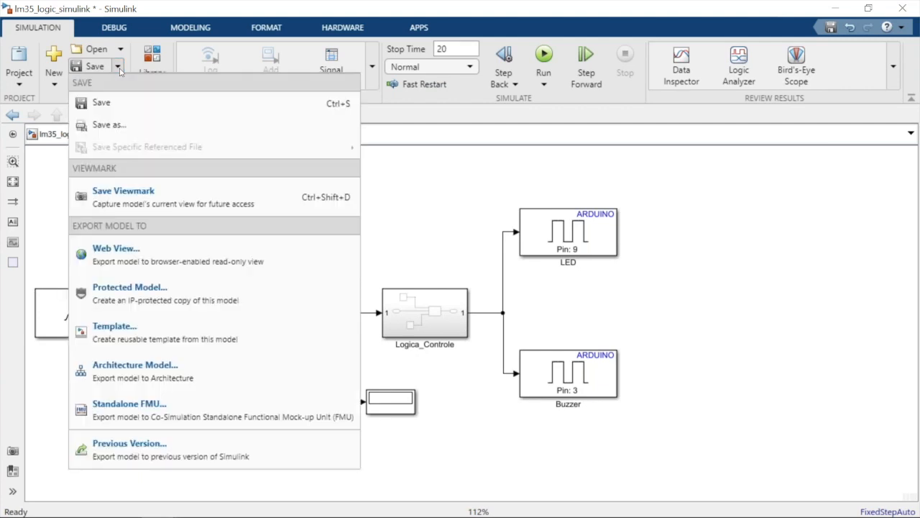
left_click(115, 125)
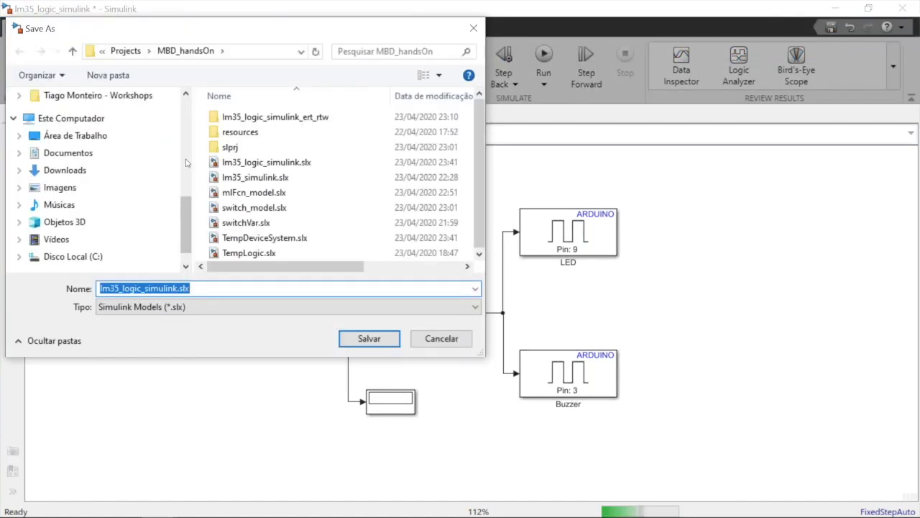
left_click(118, 51)
left_click(242, 207)
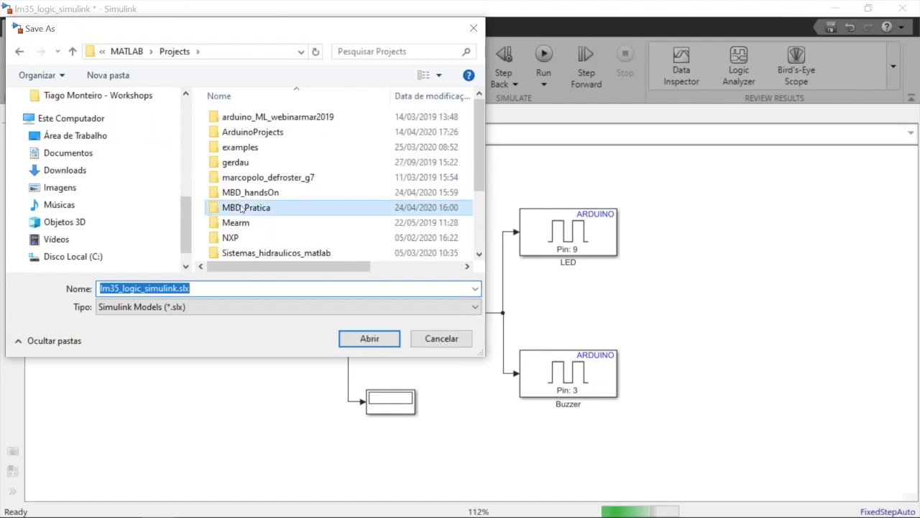
double_click(242, 208)
left_click(368, 338)
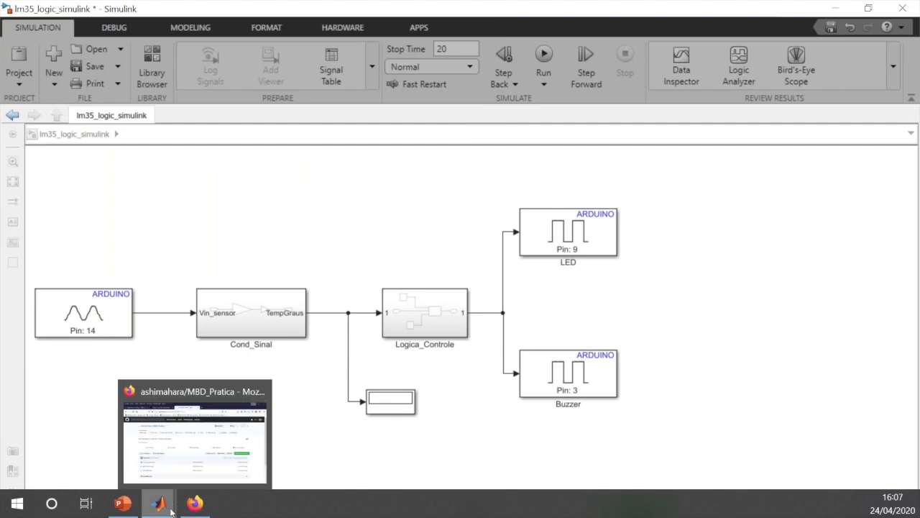
Set MATLAB's current folder back to MBD_Pratica and return to the lm35_logic_simulink model window
mouse_move(171, 510)
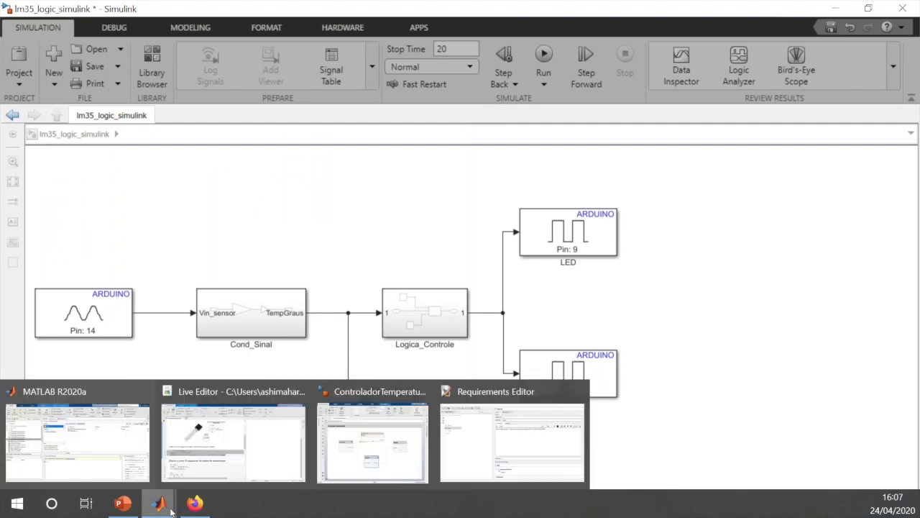
left_click(115, 477)
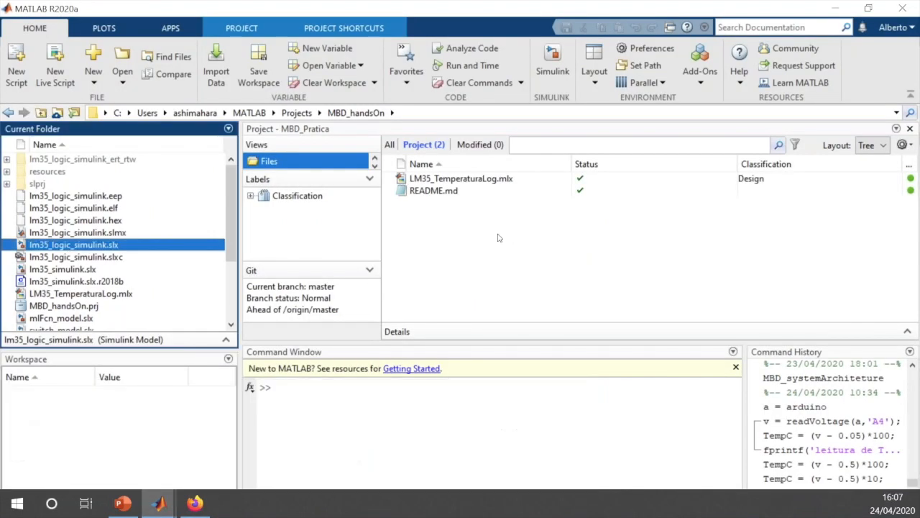
left_click(897, 113)
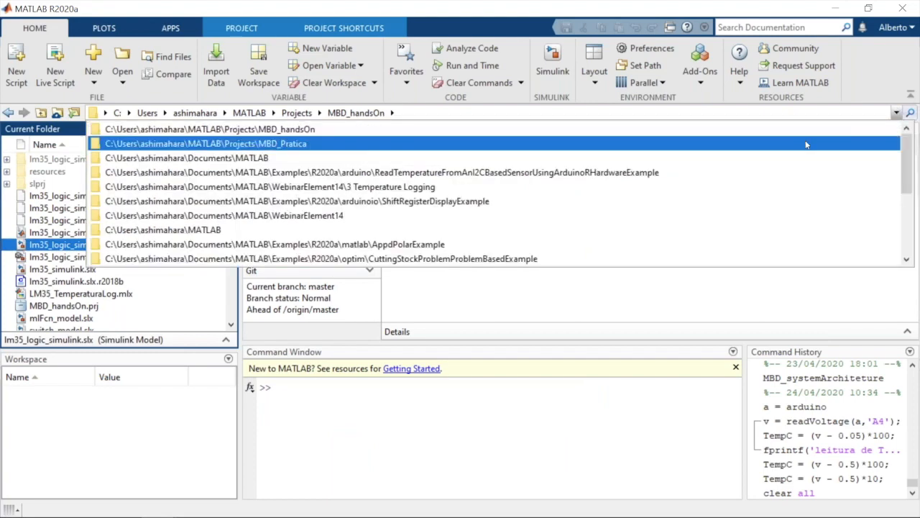
left_click(806, 144)
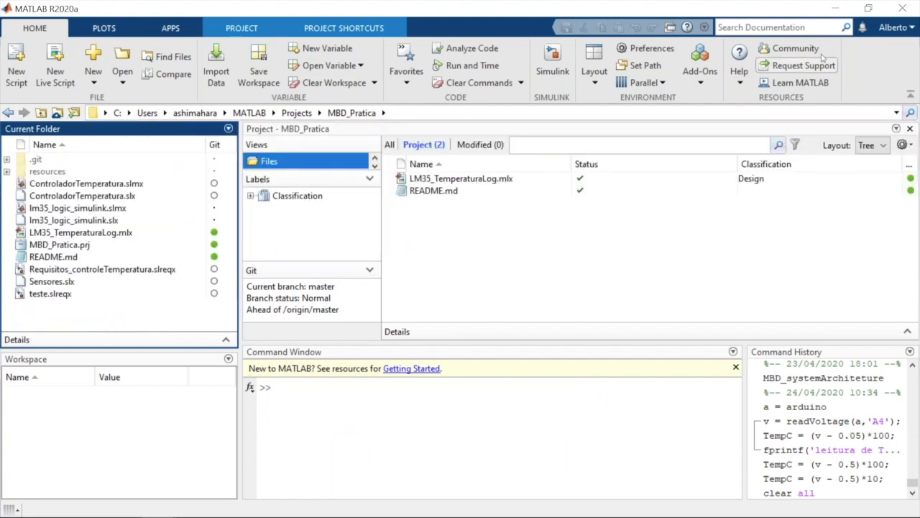
left_click(832, 9)
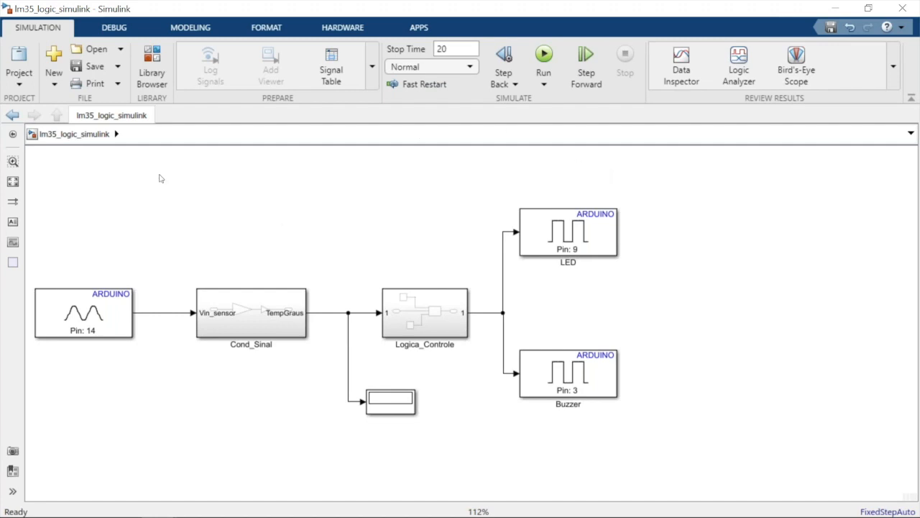
Create a new blank Simulink model and open the Library Browser beside it
left_click(53, 54)
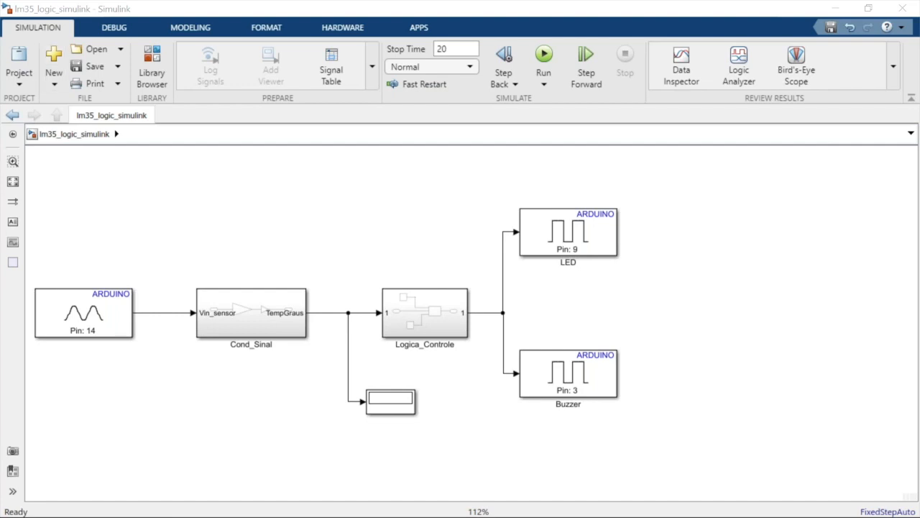
left_click_drag(367, 49, 530, 24)
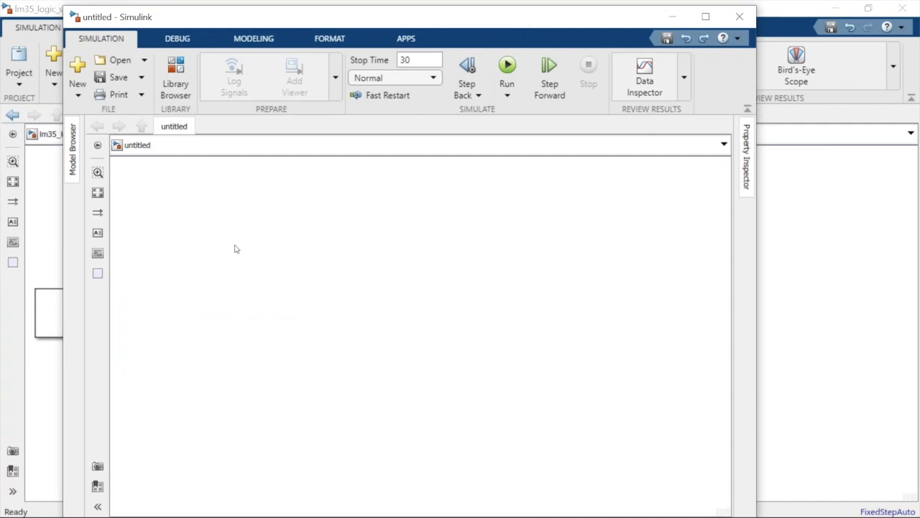
left_click(176, 76)
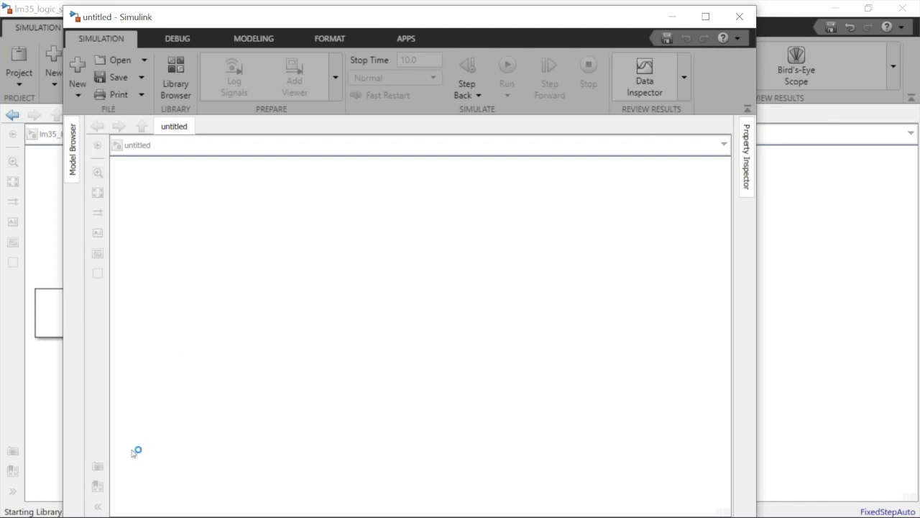
mouse_move(128, 515)
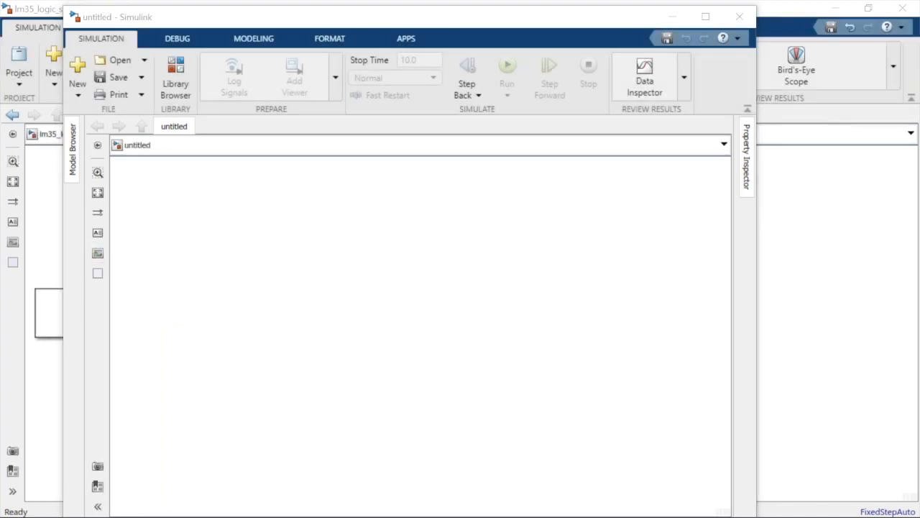
left_click_drag(0, 3, 143, 18)
left_click_drag(263, 42, 465, 14)
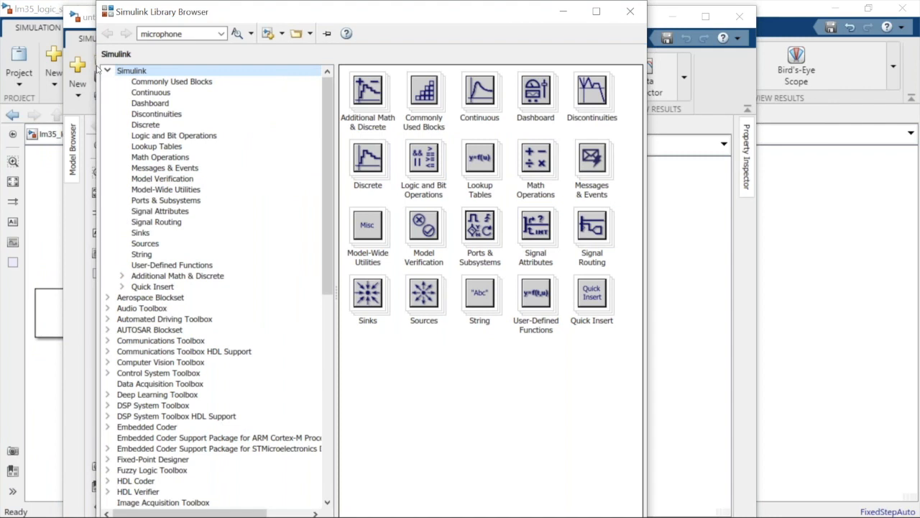
Show the Common blocks of the Simulink Support Package for Arduino Hardware in the Library Browser
left_click(108, 70)
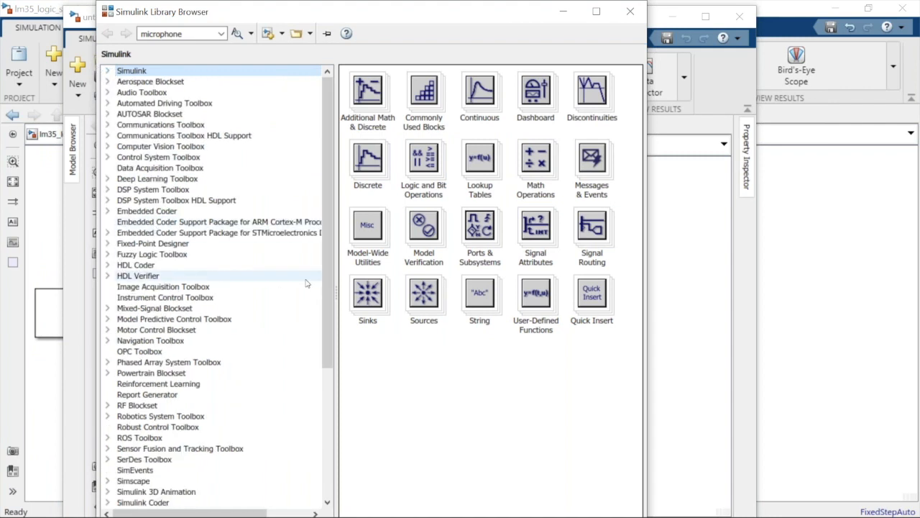
left_click_drag(324, 299, 324, 425)
left_click(186, 406)
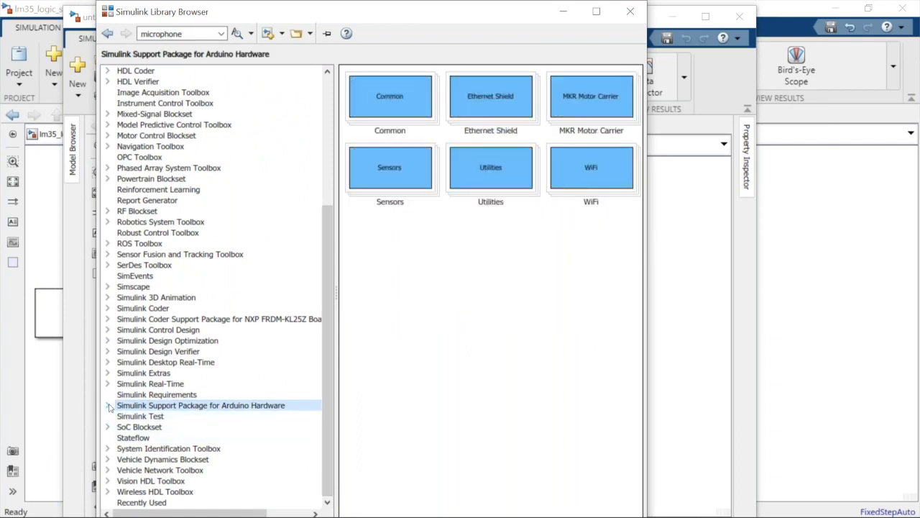
left_click(109, 406)
left_click(149, 417)
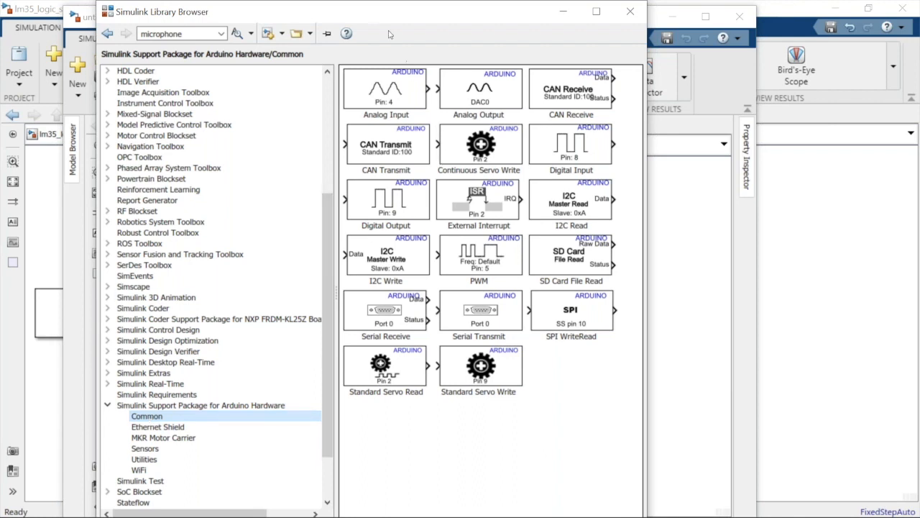
Add an Arduino Analog Input block at the left side of the model canvas and check its parameters without editing them
left_click_drag(405, 16, 737, 82)
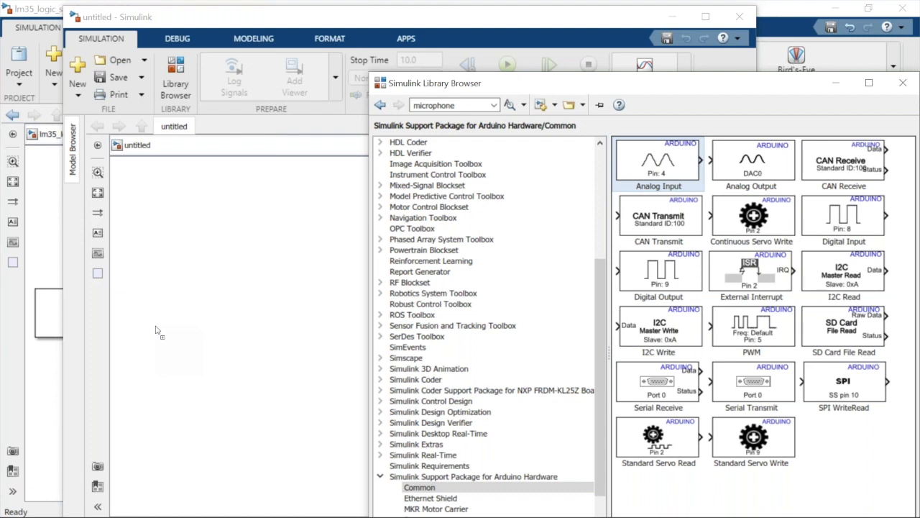
left_click_drag(155, 330, 155, 330)
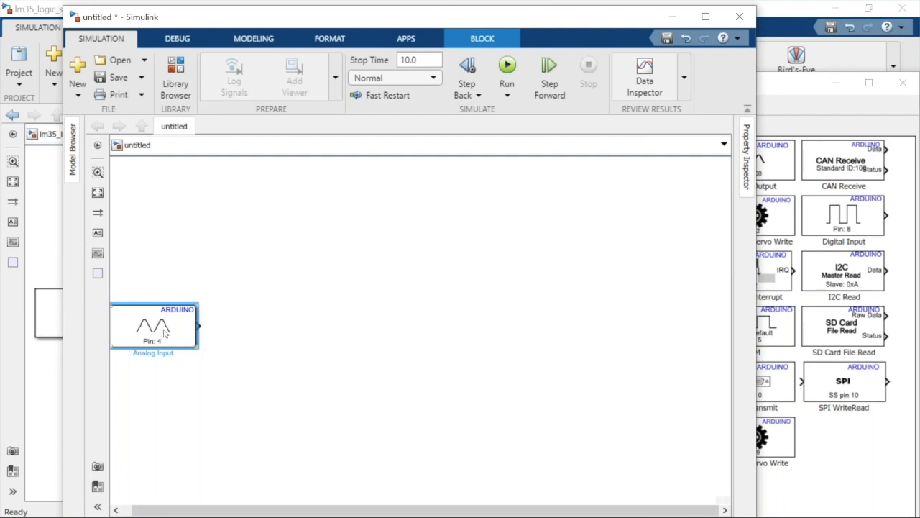
left_click_drag(164, 331, 184, 331)
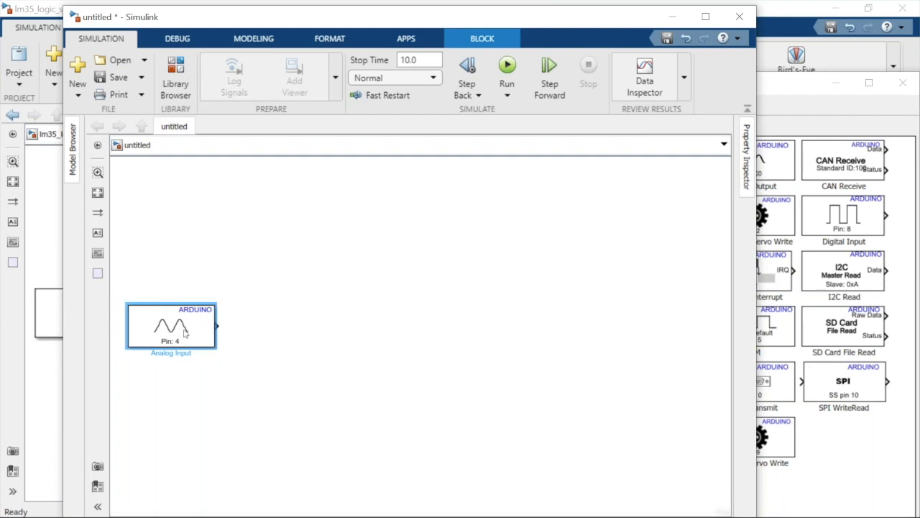
double_click(185, 331)
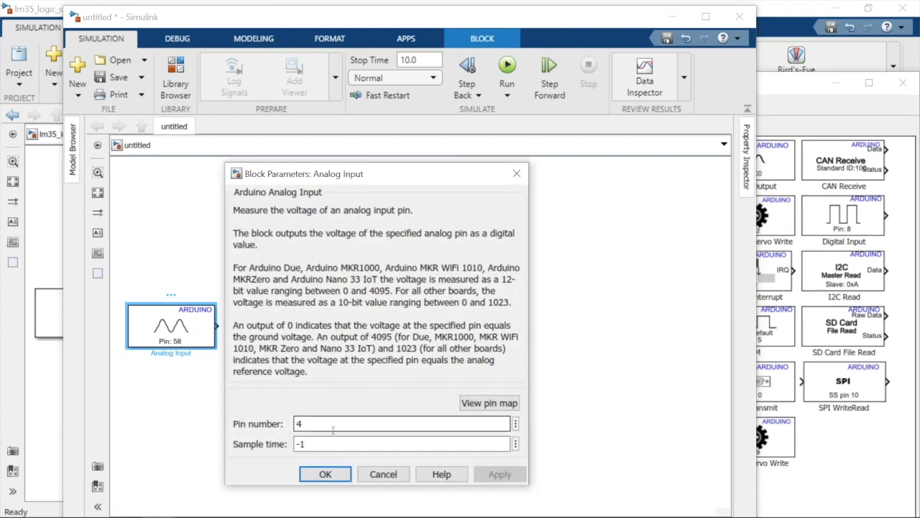
left_click(383, 474)
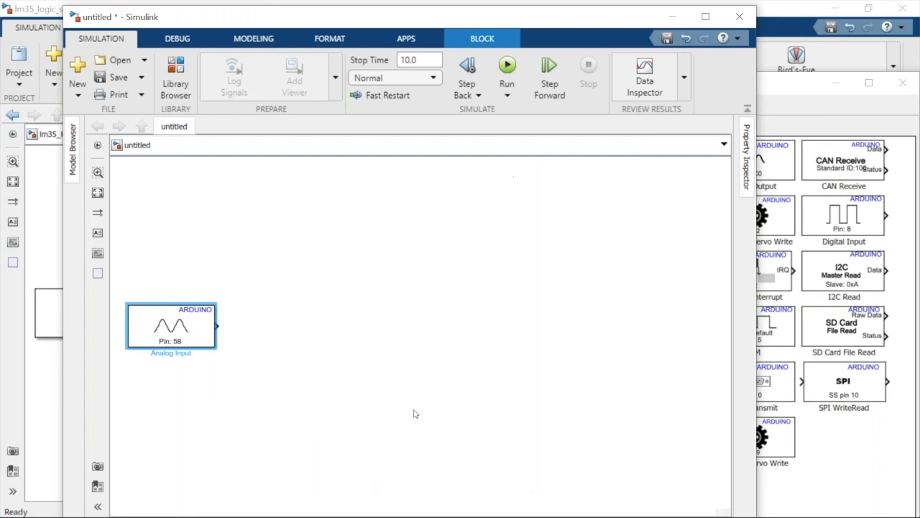
left_click(532, 328)
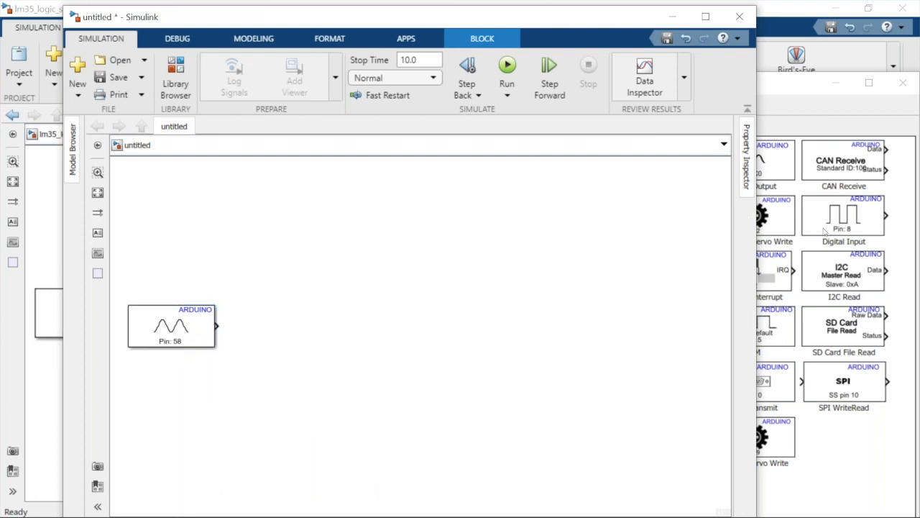
Add an Arduino Digital Output block at the right side of the model canvas and place a copy directly below it
left_click(834, 225)
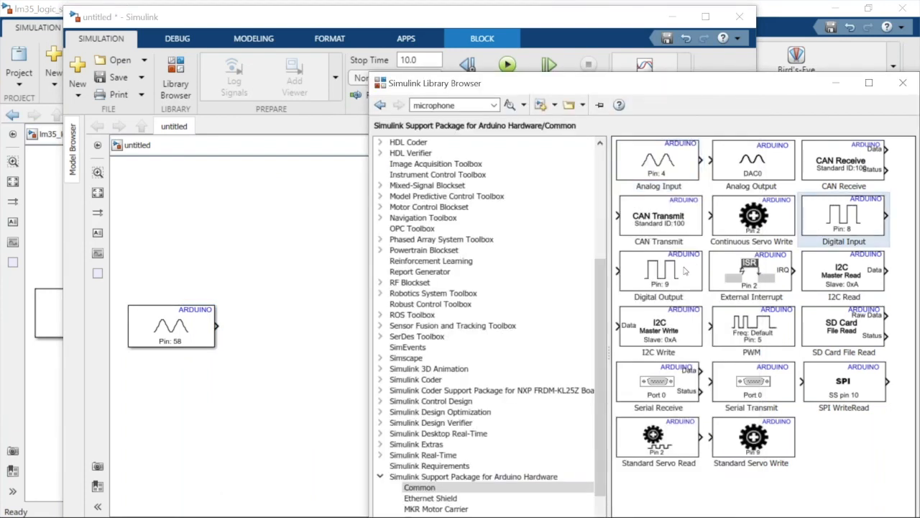
left_click_drag(660, 273, 594, 282)
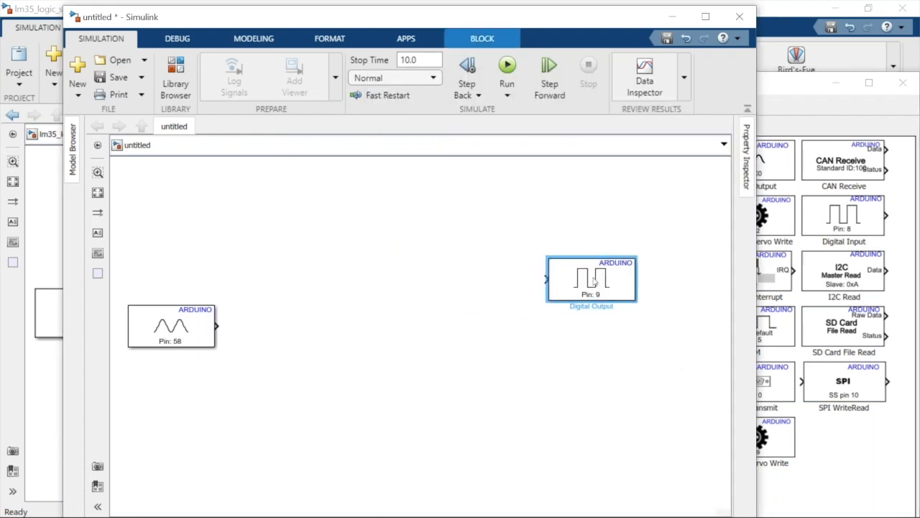
left_click_drag(593, 281, 596, 376)
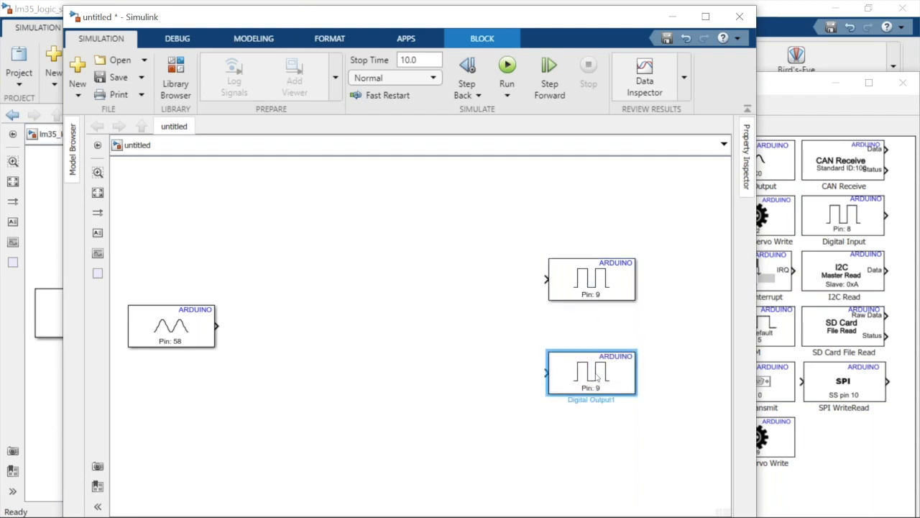
Set the upper Digital Output block's pin number to 13
left_click(596, 295)
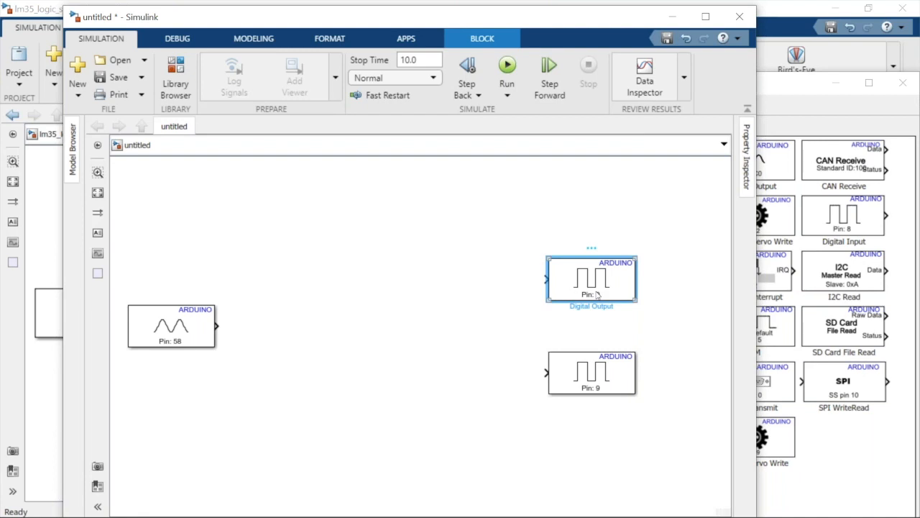
double_click(596, 288)
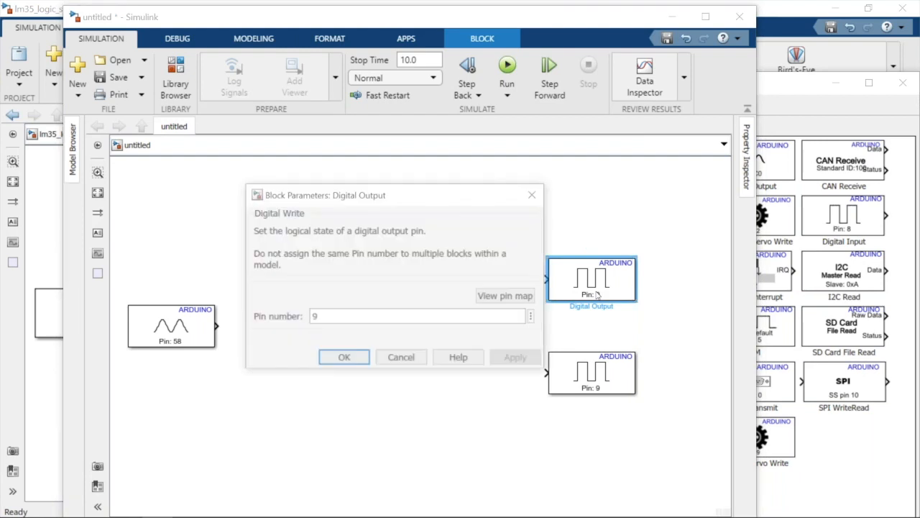
double_click(497, 319)
type("13")
left_click(515, 361)
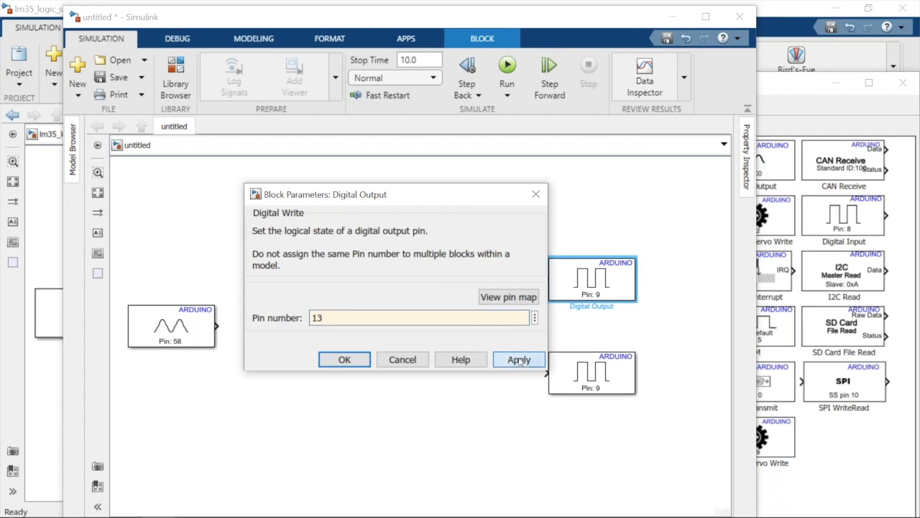
left_click(345, 360)
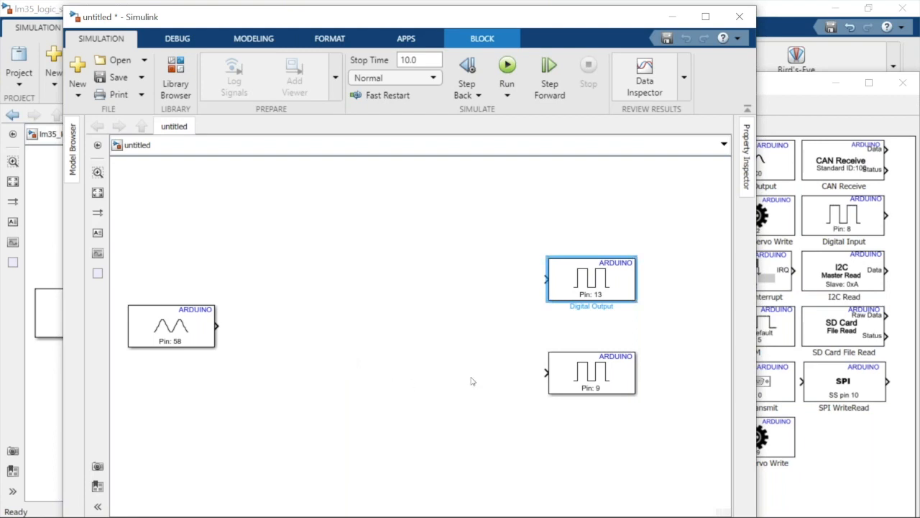
Set the lower Digital Output block's pin number to 3
left_click(573, 373)
left_click(573, 373)
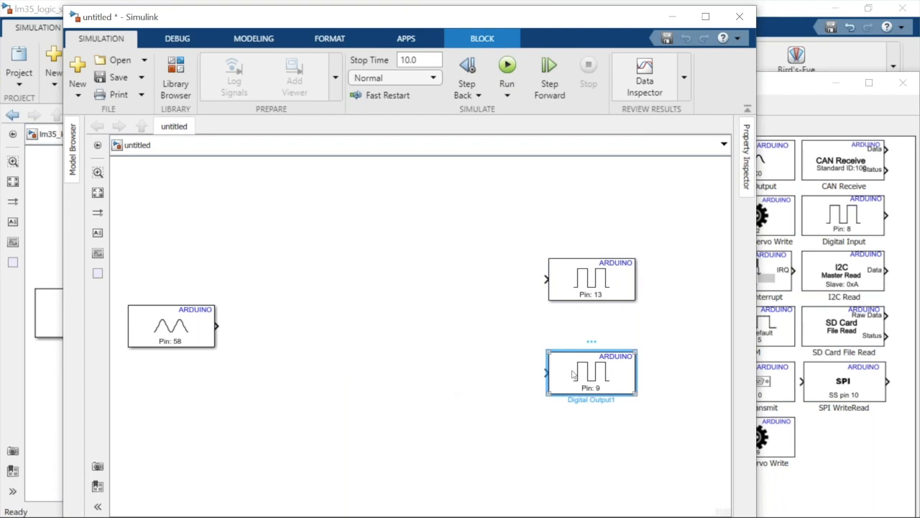
double_click(573, 373)
key("BackSpace")
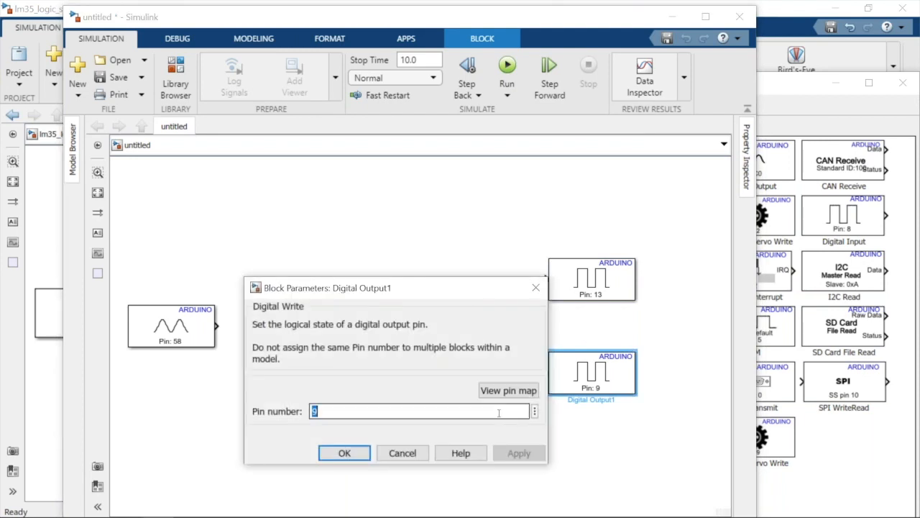
type("3")
double_click(499, 412)
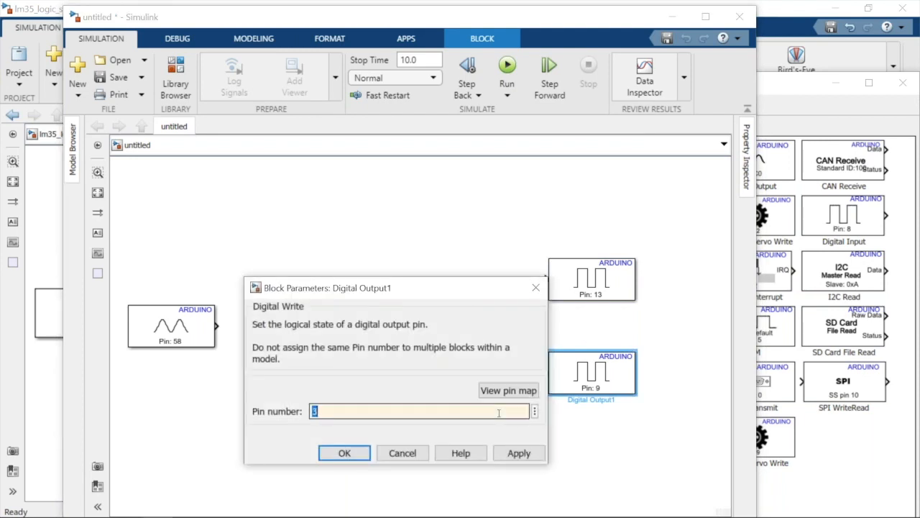
key("Return")
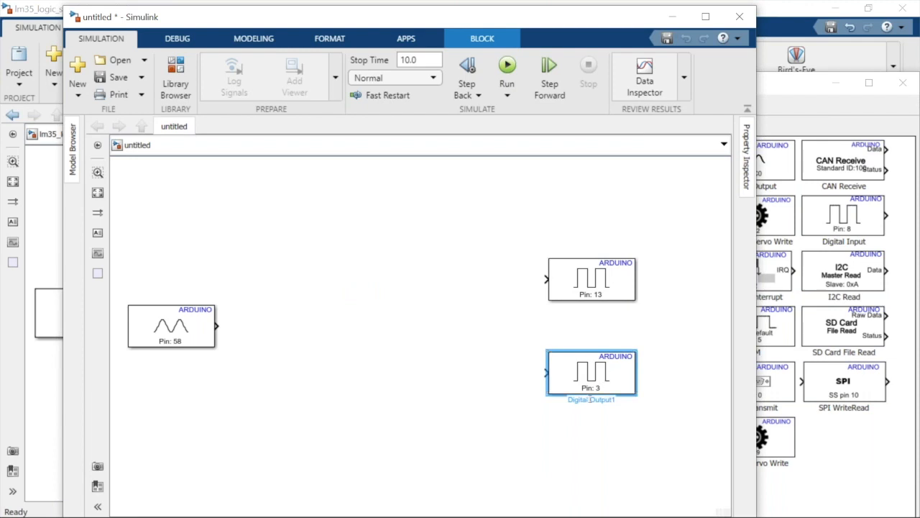
Rename the lower Digital Output block as Buzzer
key("BackSpace")
key("BackSpace")
key("BackSpace")
key("BackSpace")
key("BackSpace")
key("BackSpace")
key("Delete")
key("Delete")
key("Delete")
key("Delete")
key("Delete")
key("Delete")
key("Delete")
key("Delete")
type("Buzzer")
Rename the upper Digital Output block as LED
left_click(592, 295)
left_click(592, 306)
key("BackSpace")
key("BackSpace")
key("BackSpace")
key("BackSpace")
key("BackSpace")
key("BackSpace")
key("BackSpace")
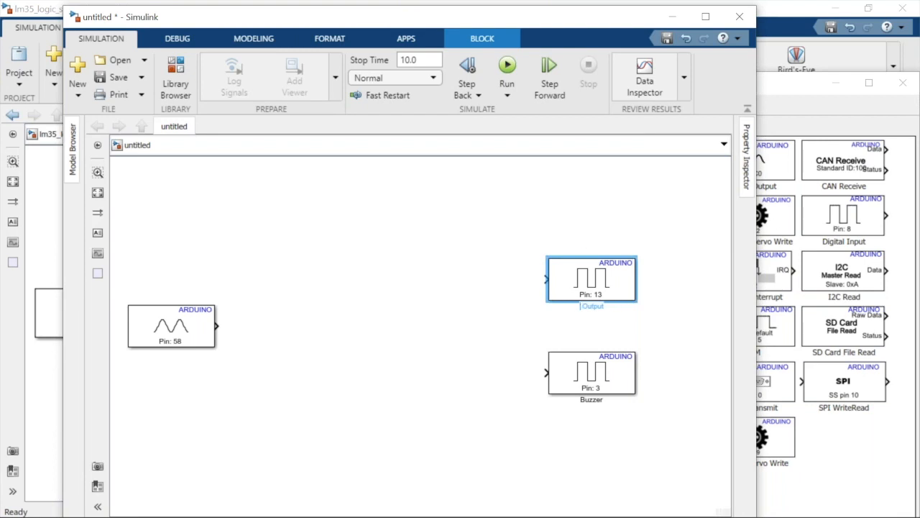
key("Delete")
key("Delete")
key("Delete")
key("Delete")
key("Delete")
key("Delete")
key("Delete")
type("LED")
left_click(501, 355)
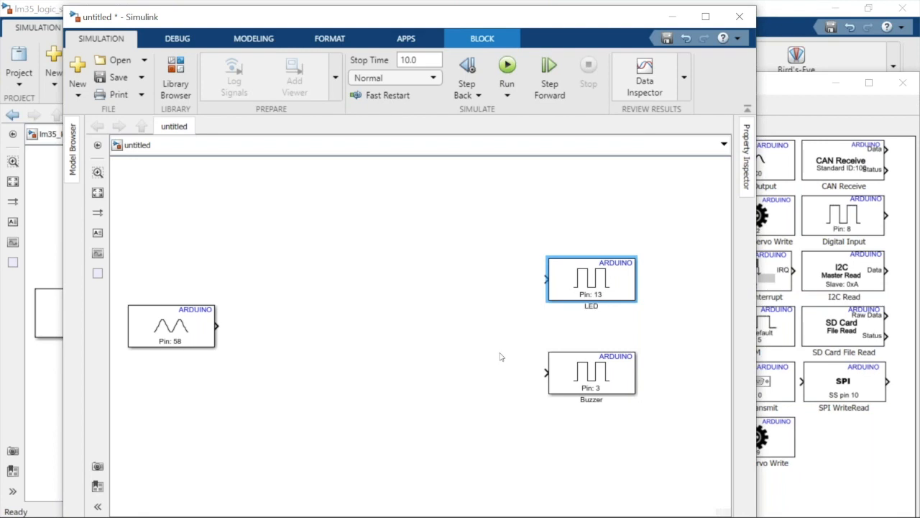
Rename the Analog Input block as LM35
left_click(187, 352)
left_click(170, 353)
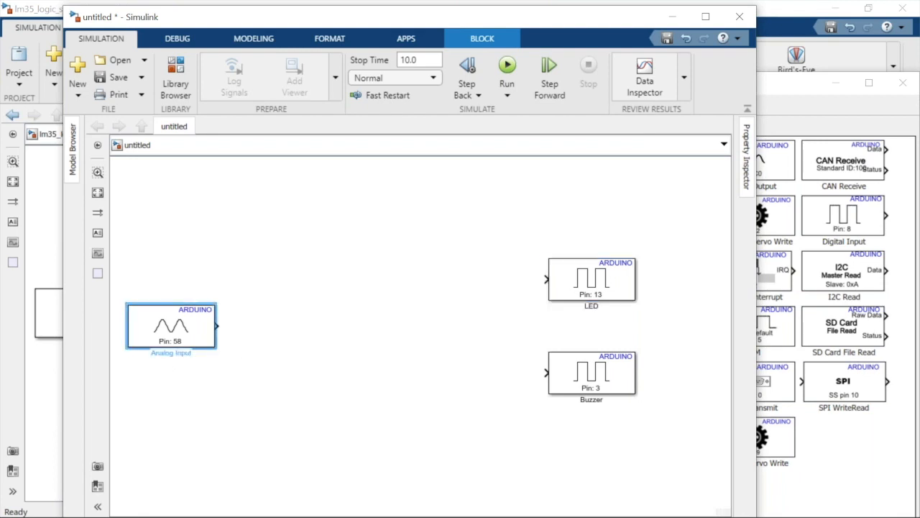
key("BackSpace")
key("BackSpace")
key("BackSpace")
key("BackSpace")
key("BackSpace")
key("Delete")
key("Delete")
key("Delete")
key("Delete")
key("Delete")
key("Delete")
key("Delete")
type("LM35")
left_click(206, 389)
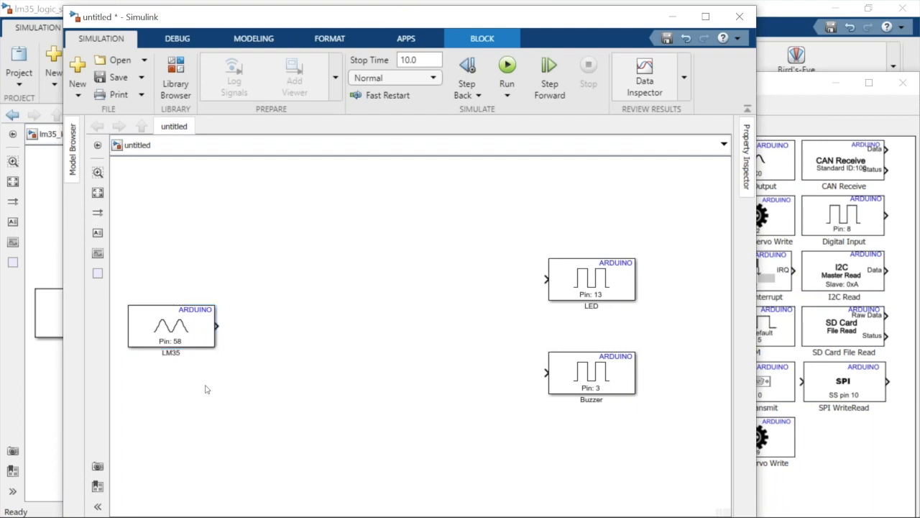
In the Requirements Editor, add a child requirement under the Saidas requirement, with the model's Buzzer block selected
left_click(566, 388)
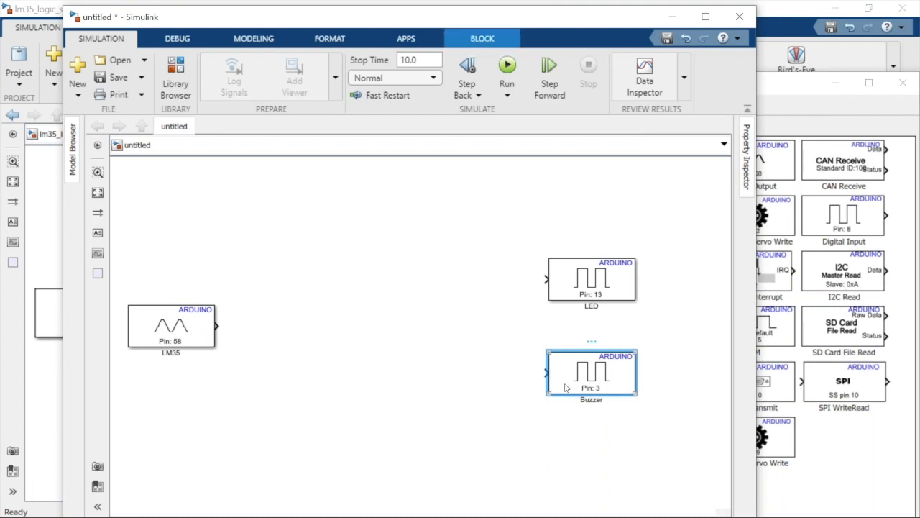
mouse_move(283, 511)
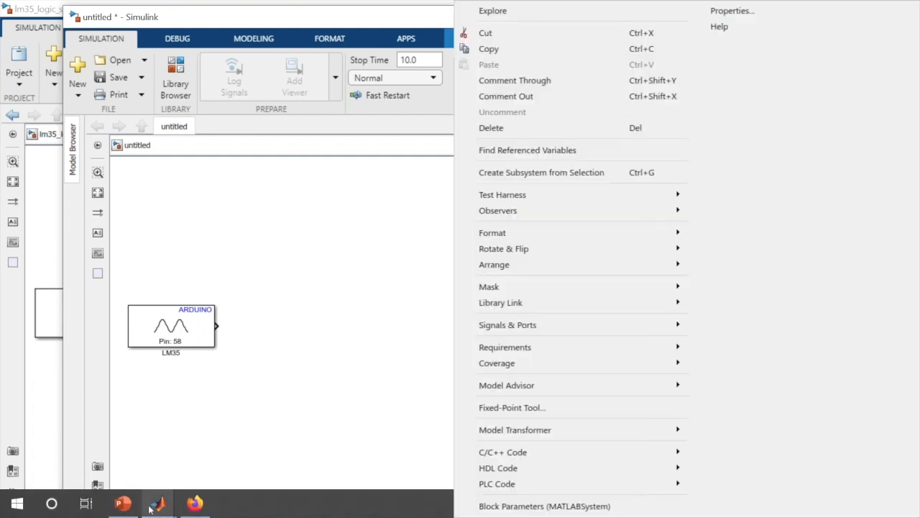
left_click(150, 507)
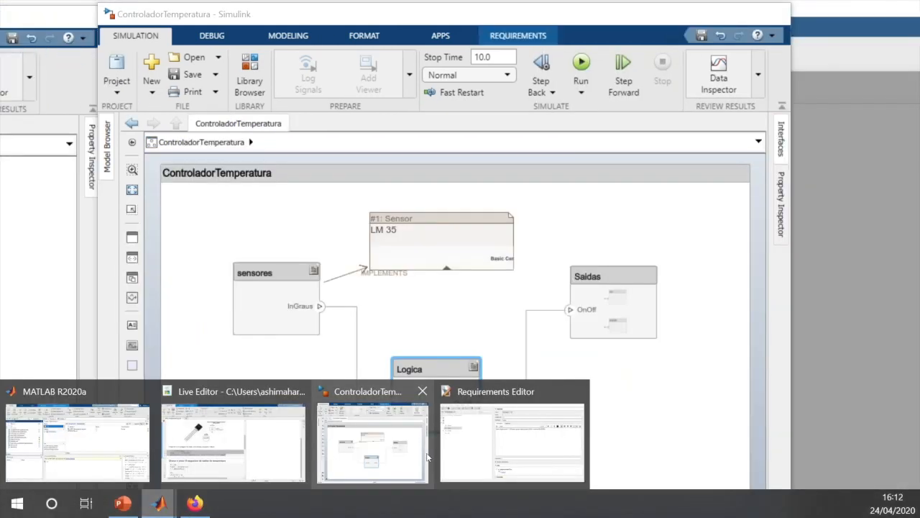
left_click(455, 456)
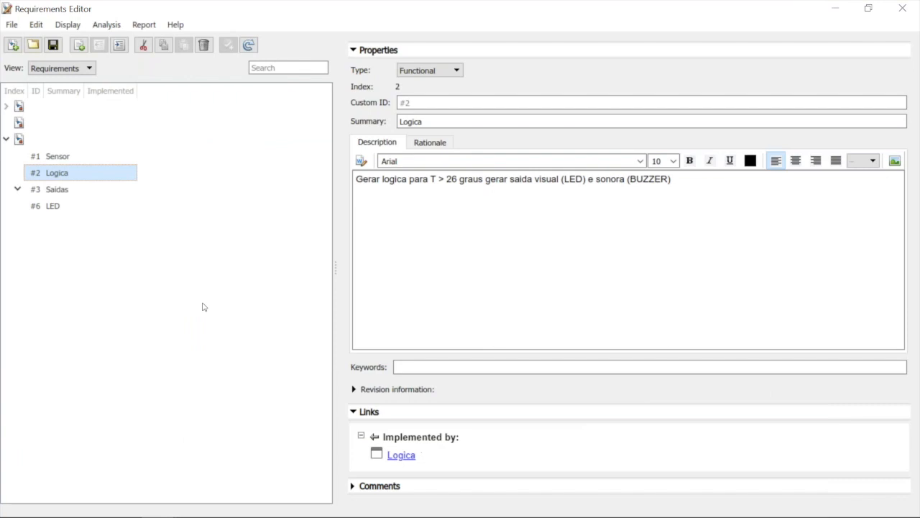
left_click(52, 190)
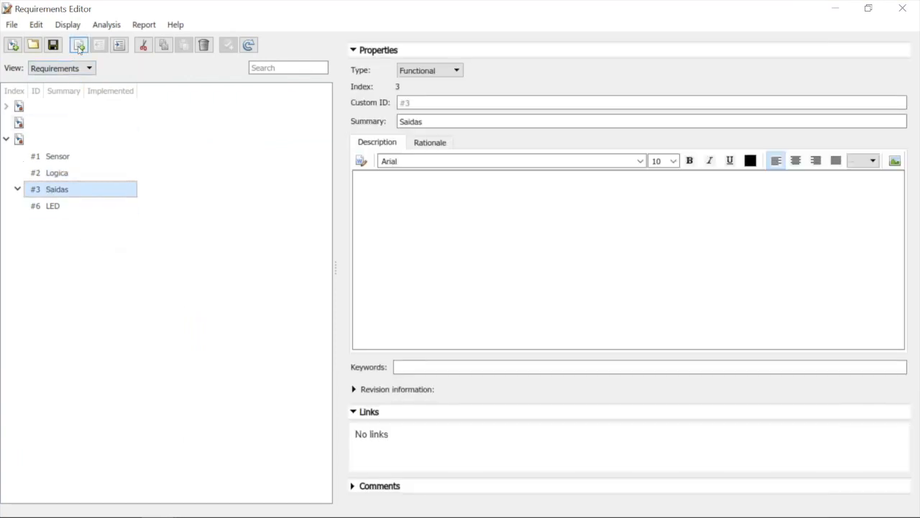
right_click(62, 192)
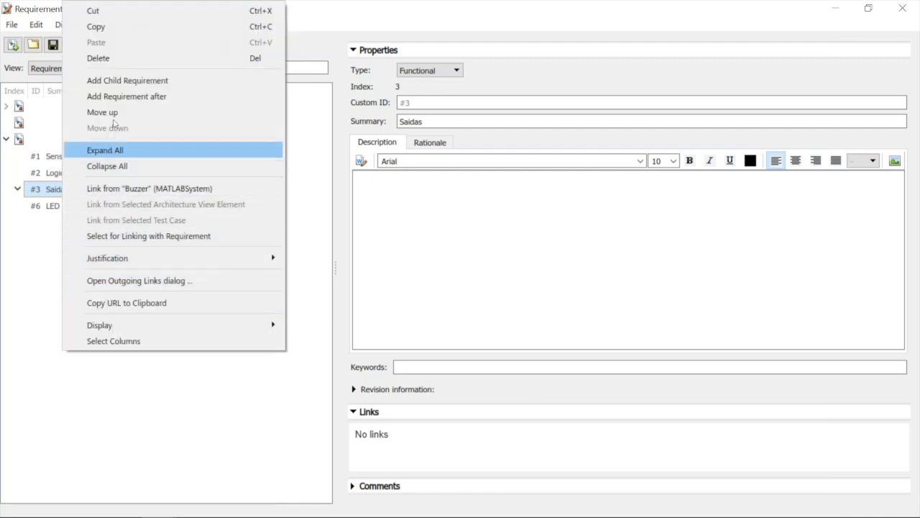
left_click(115, 85)
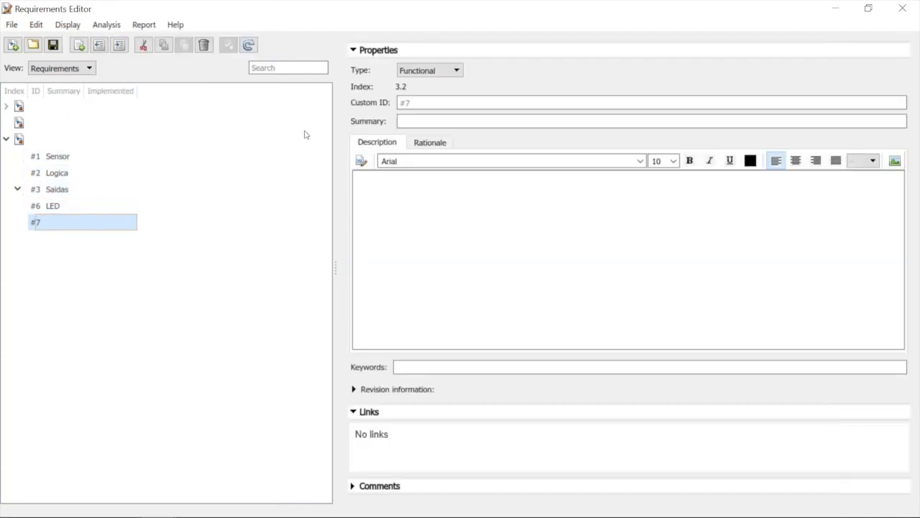
Set the new child requirement's summary to Buzzer and keep that requirement selected
left_click(415, 122)
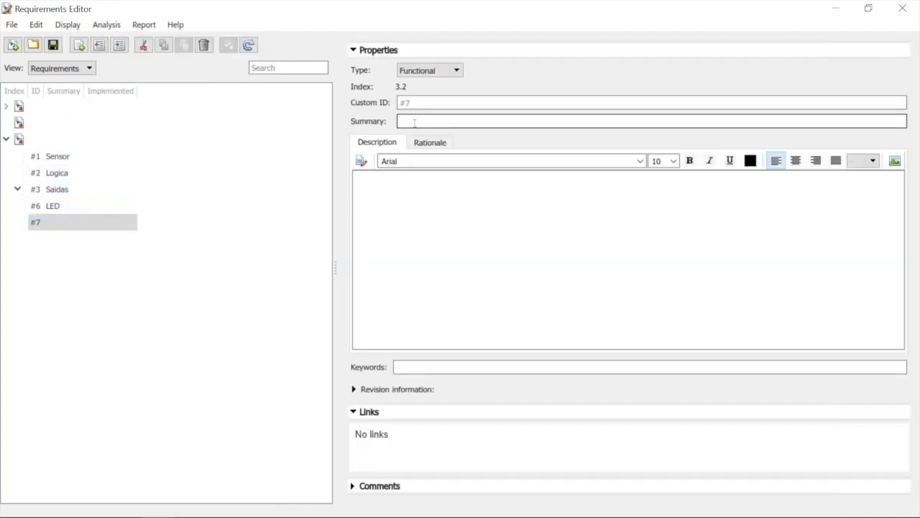
type("Buzzer")
left_click(423, 218)
left_click(126, 223)
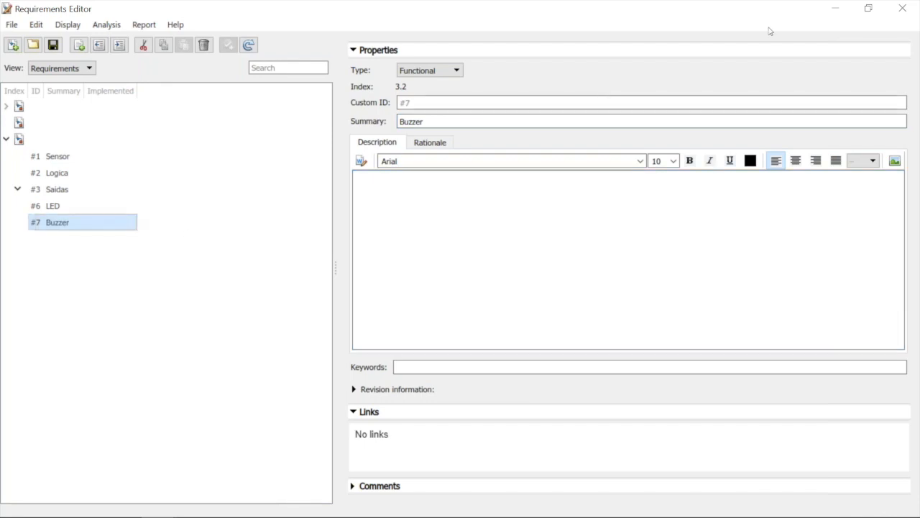
Return to the Simulink model and try to link the Buzzer block to the selected Buzzer requirement
left_click(841, 7)
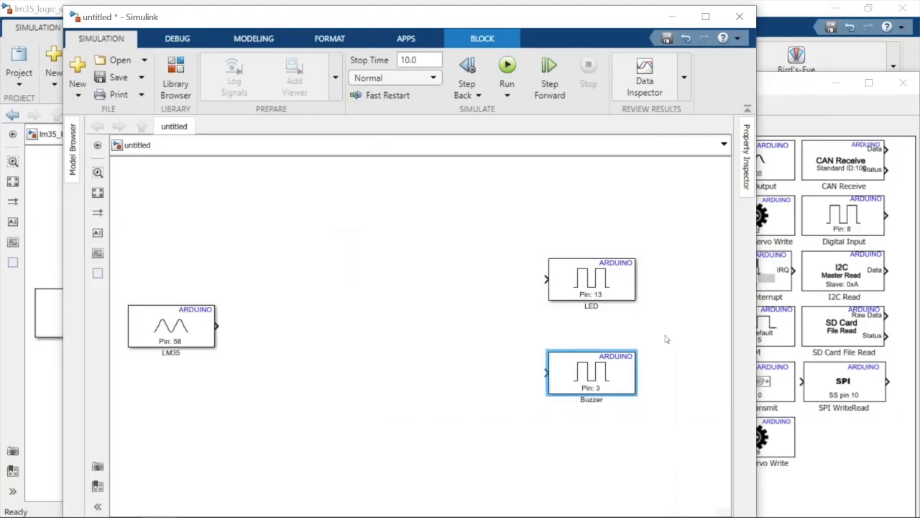
right_click(627, 374)
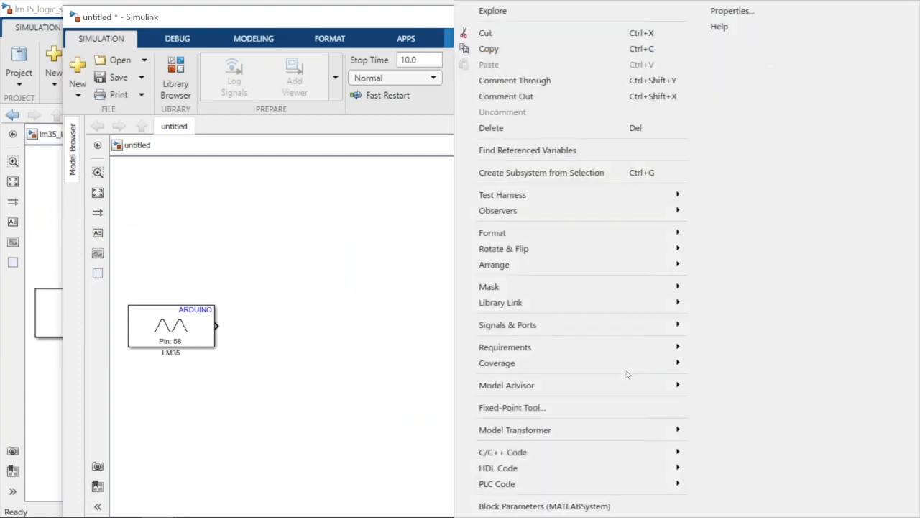
mouse_move(631, 353)
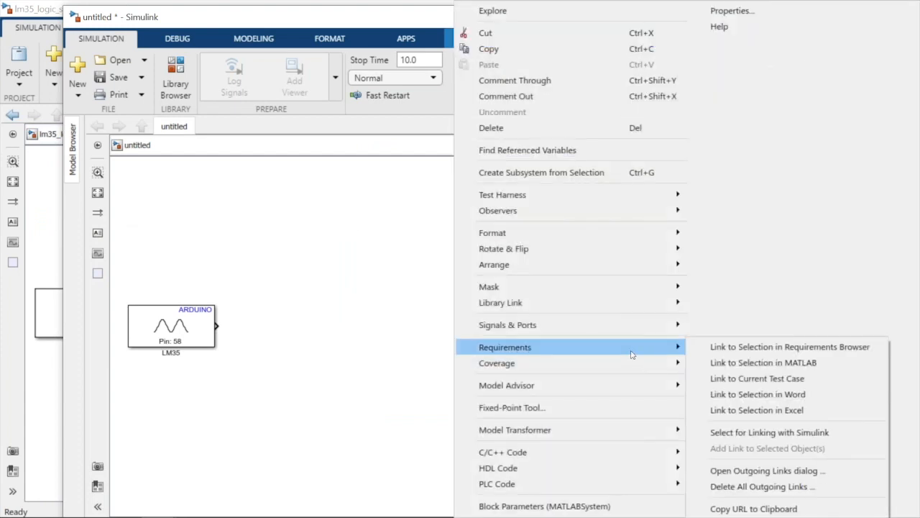
left_click(721, 347)
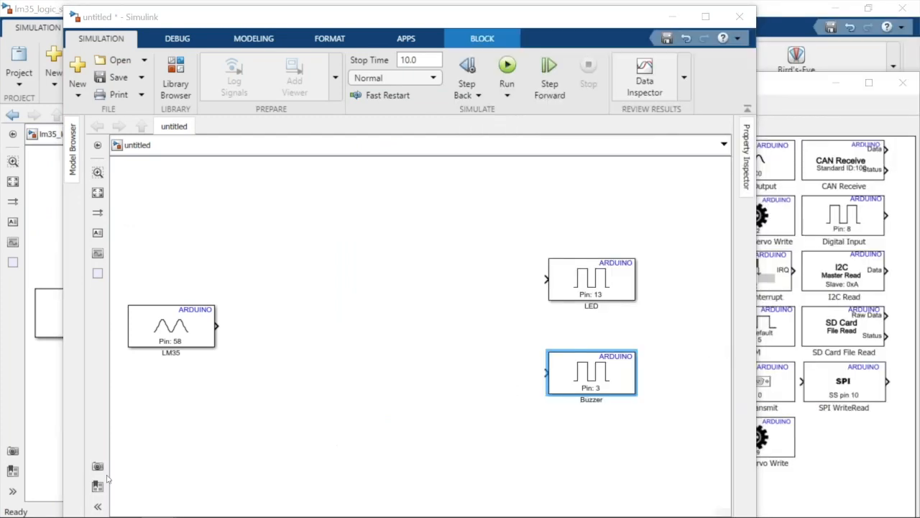
Save the model as untitled.slx in the MBD_Pratica folder
mouse_move(17, 515)
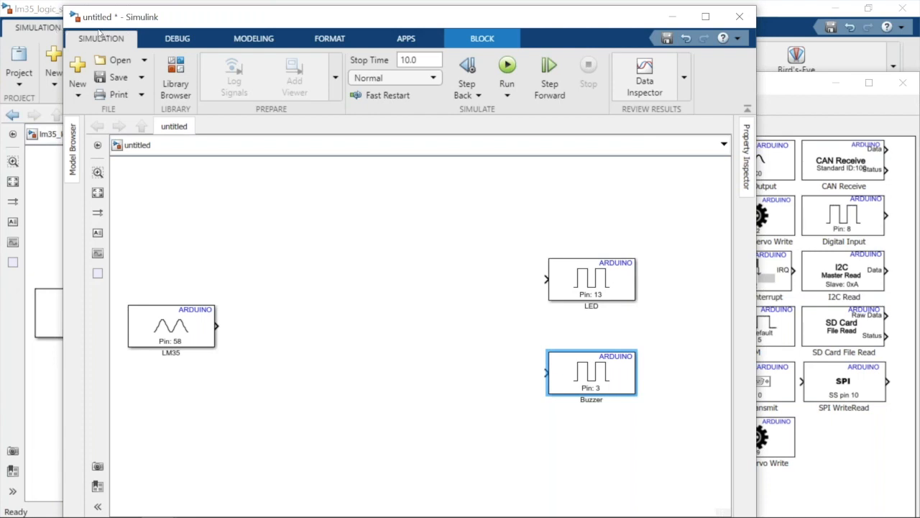
left_click(114, 79)
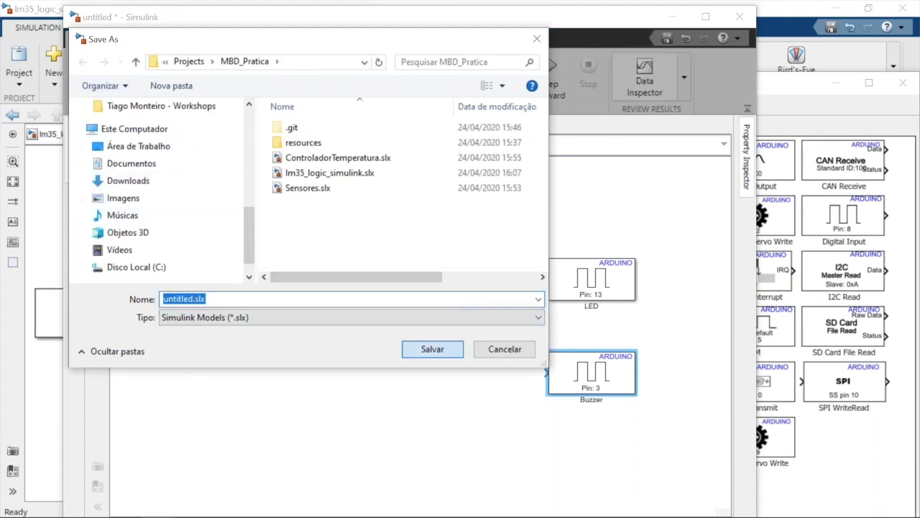
left_click(424, 350)
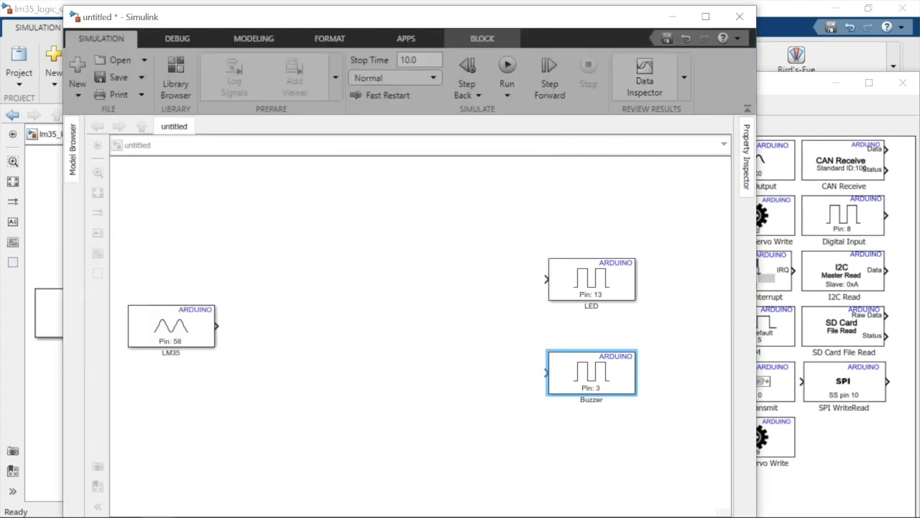
Link the Buzzer block to the Buzzer requirement selected in the Requirements Editor
right_click(606, 388)
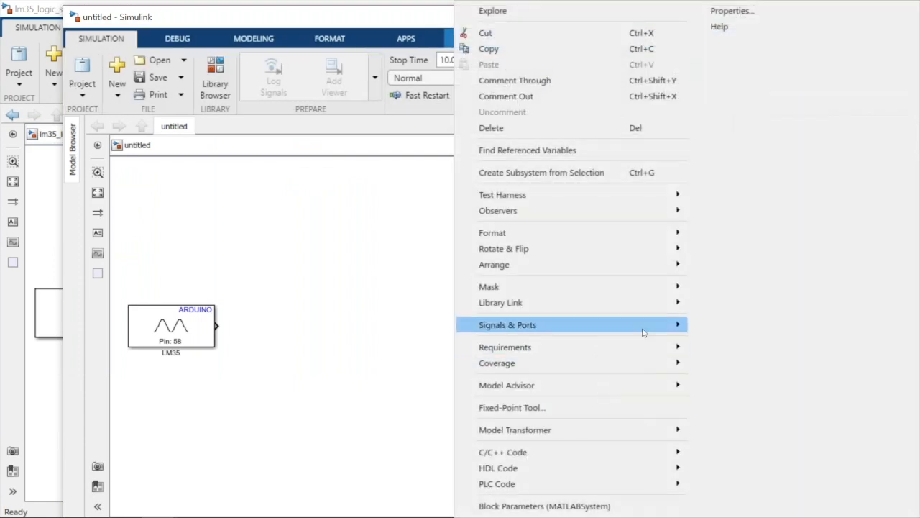
mouse_move(665, 350)
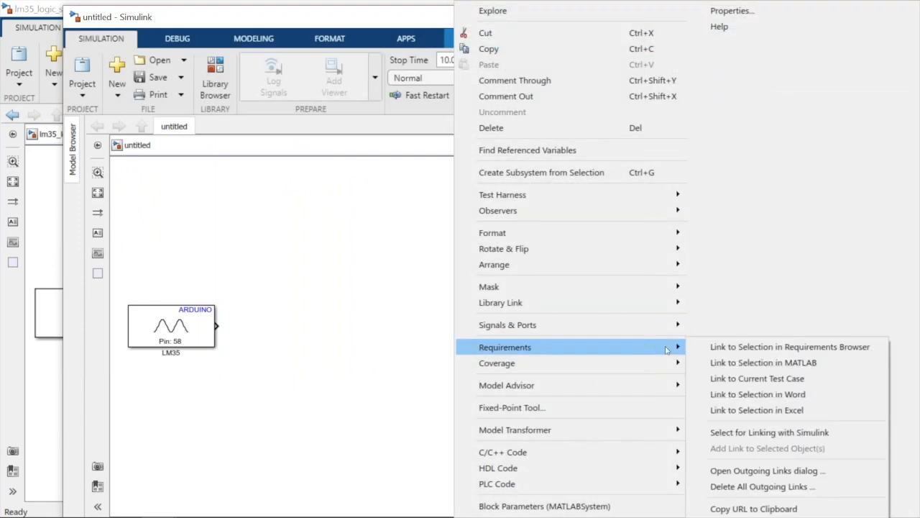
left_click(721, 348)
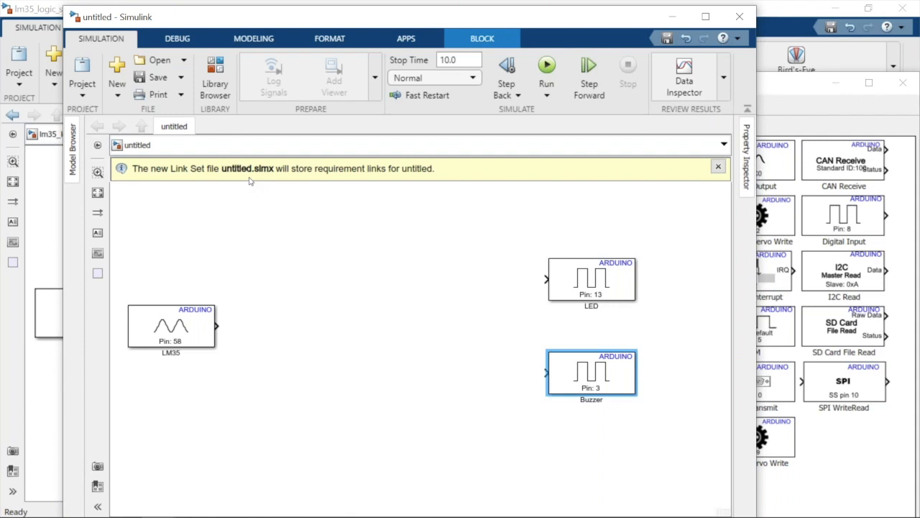
Check the link by opening the Buzzer block's linked requirement and following its Implemented by link back to the block
right_click(566, 389)
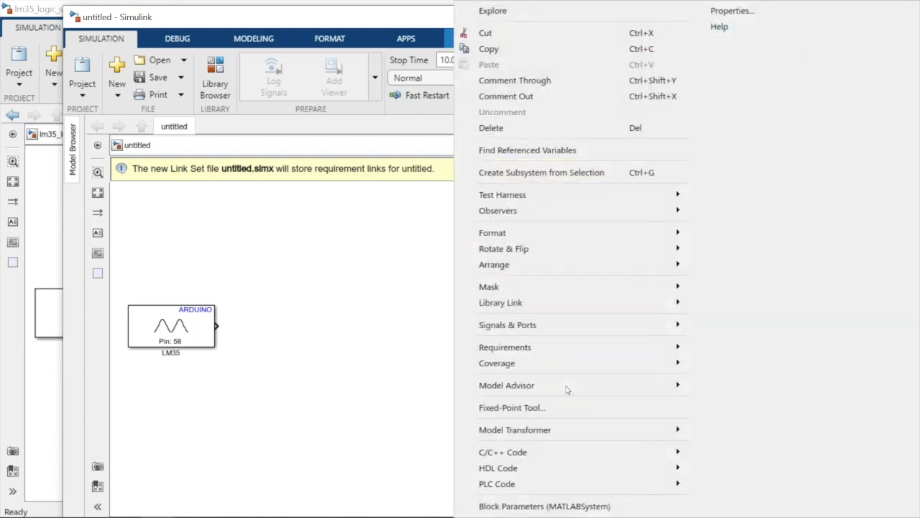
mouse_move(654, 347)
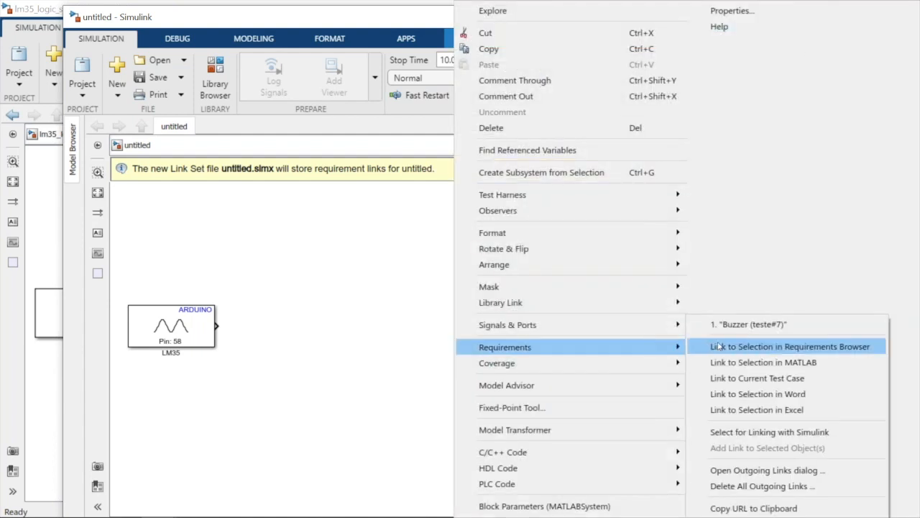
left_click(734, 325)
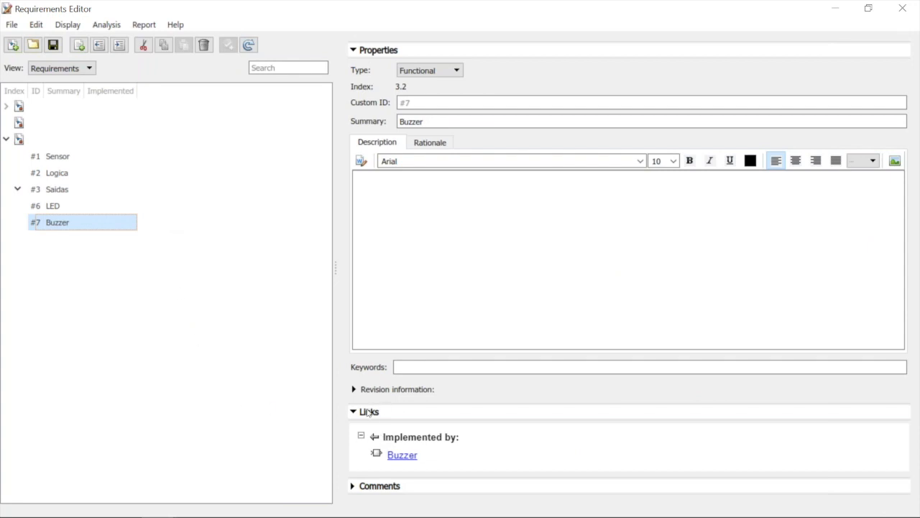
mouse_move(401, 457)
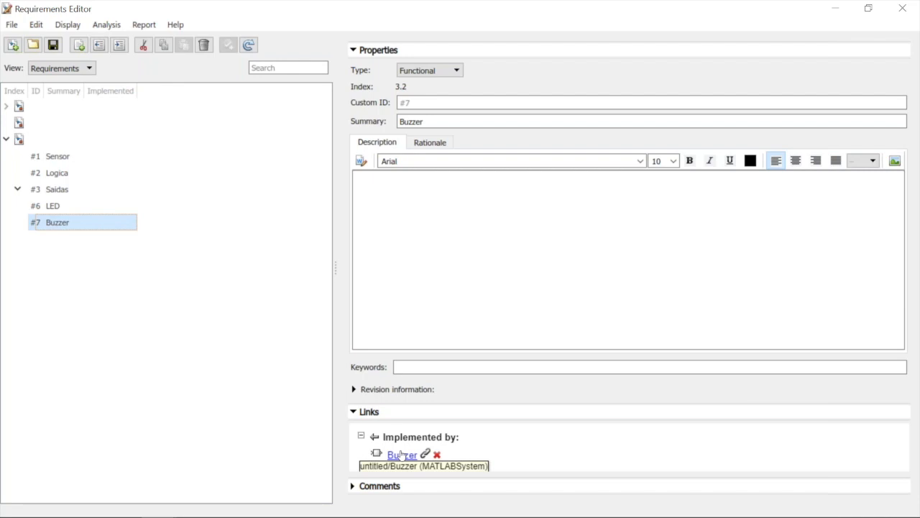
left_click(402, 455)
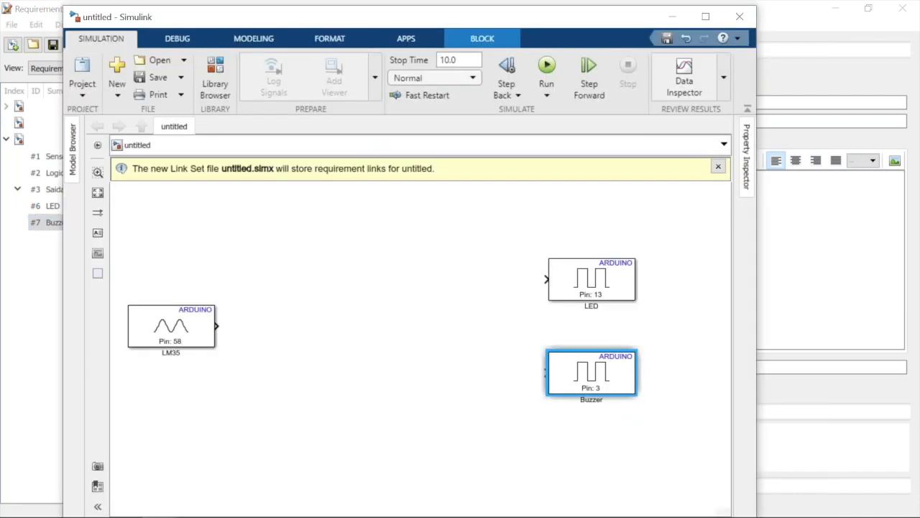
left_click(580, 368)
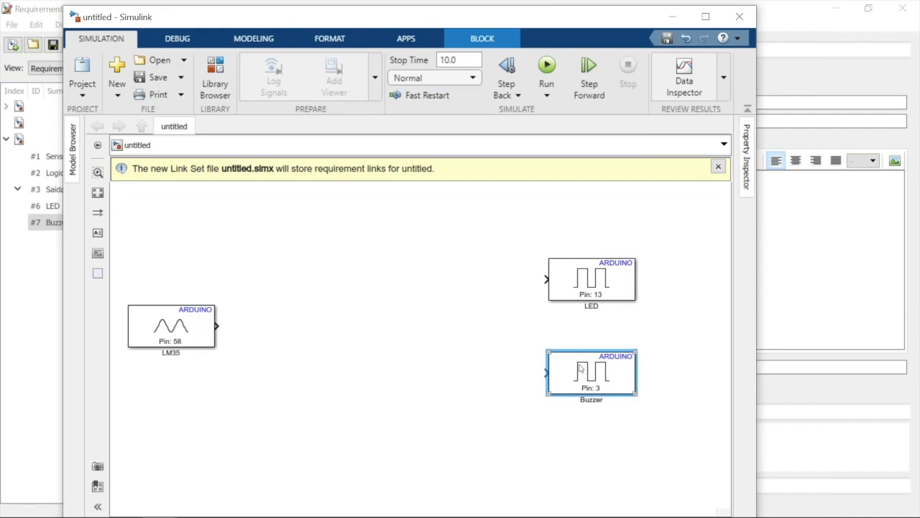
left_click(382, 371)
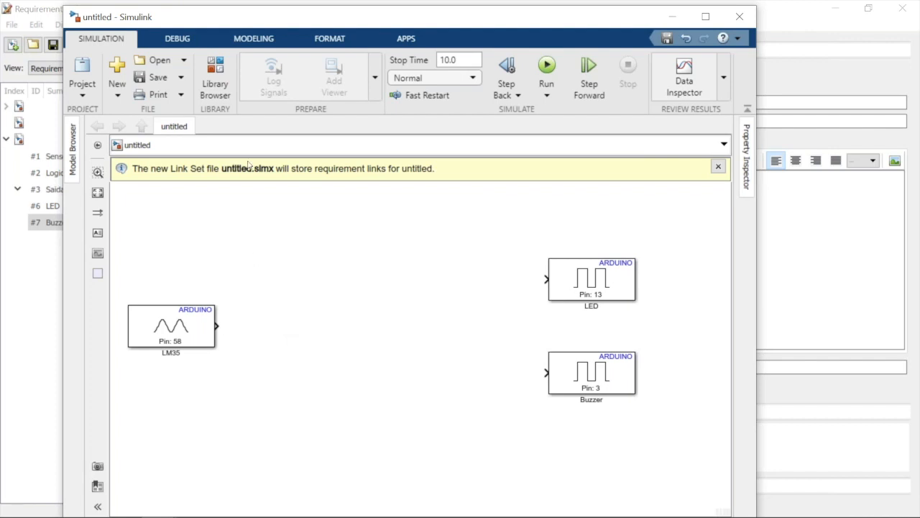
Add a Switch block from the Simulink Signal Routing library, placed between the LM35 block and the LED and Buzzer blocks
left_click(213, 85)
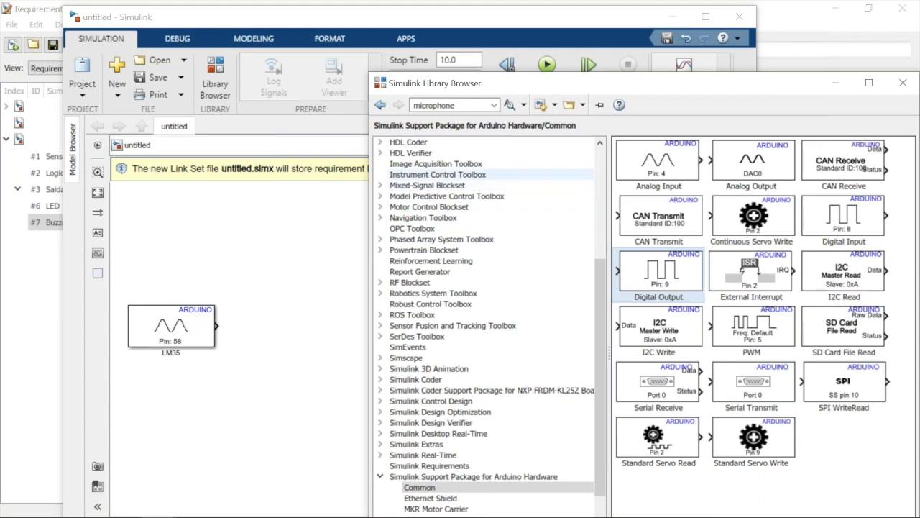
left_click_drag(602, 280, 604, 170)
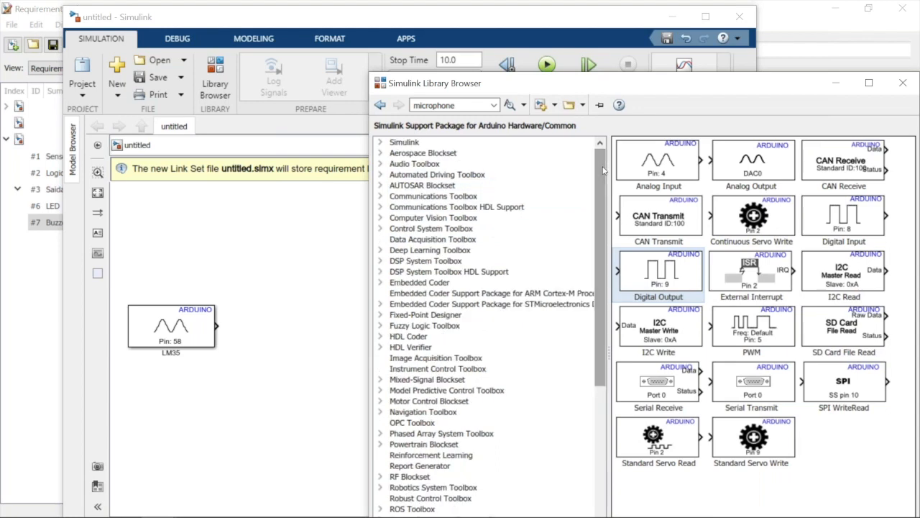
left_click(441, 143)
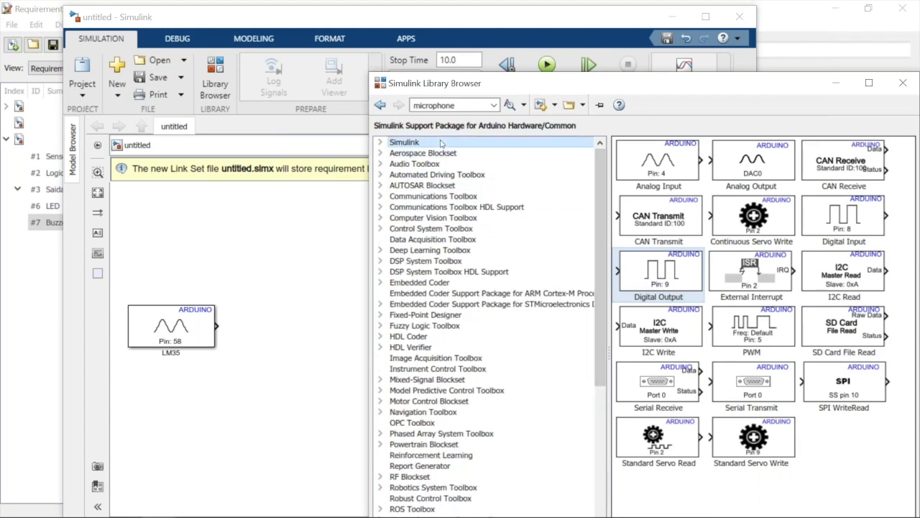
left_click(381, 143)
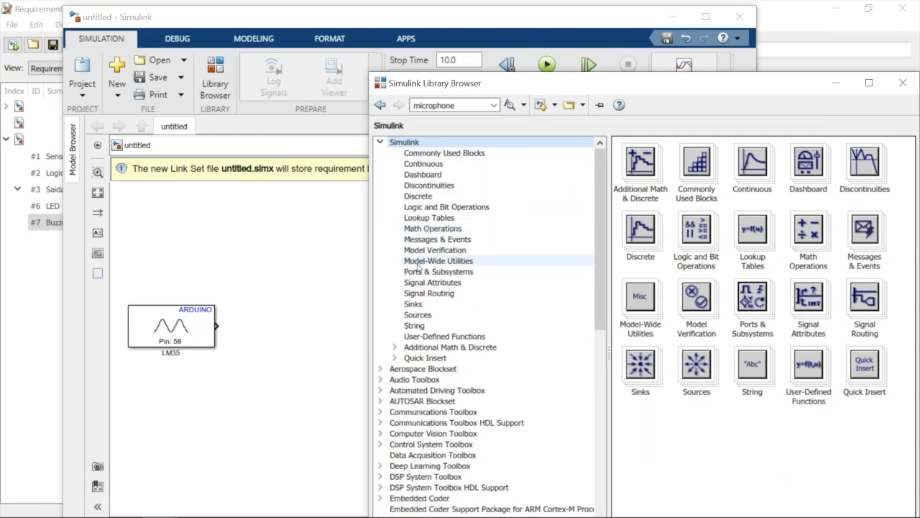
left_click(431, 295)
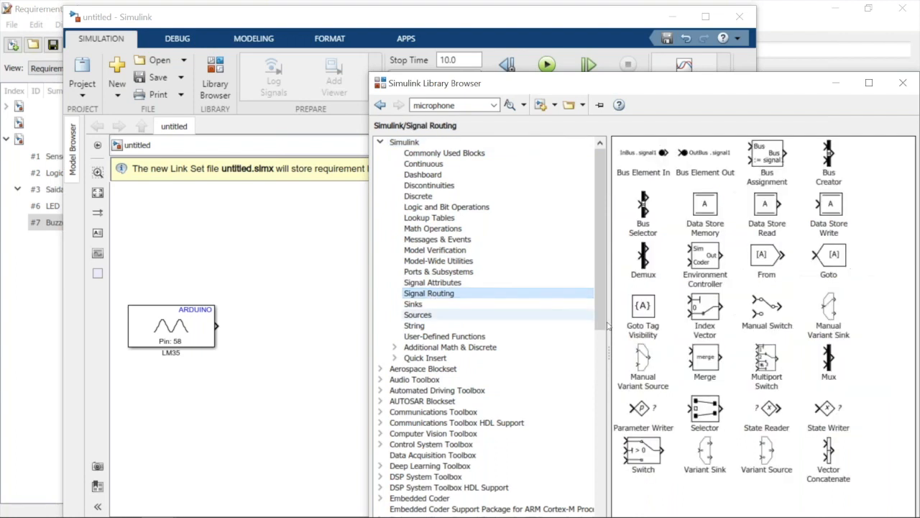
left_click(643, 451)
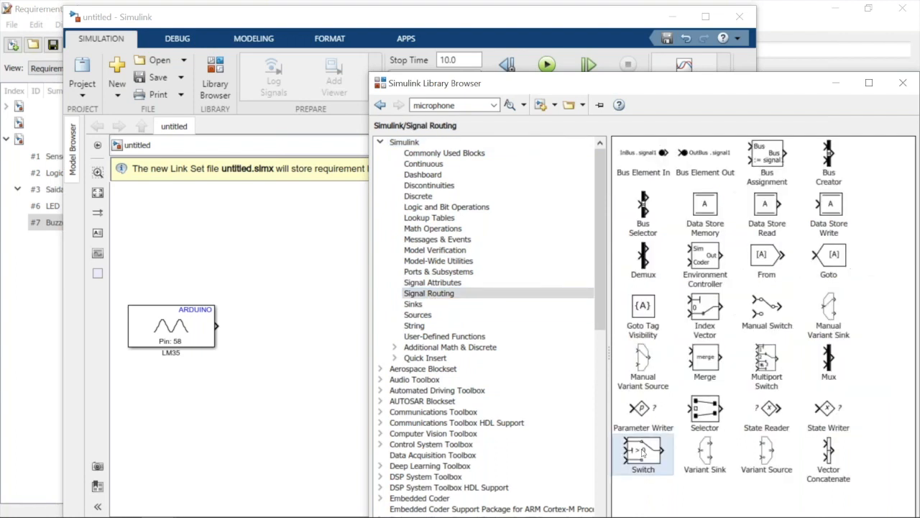
left_click_drag(643, 451, 334, 364)
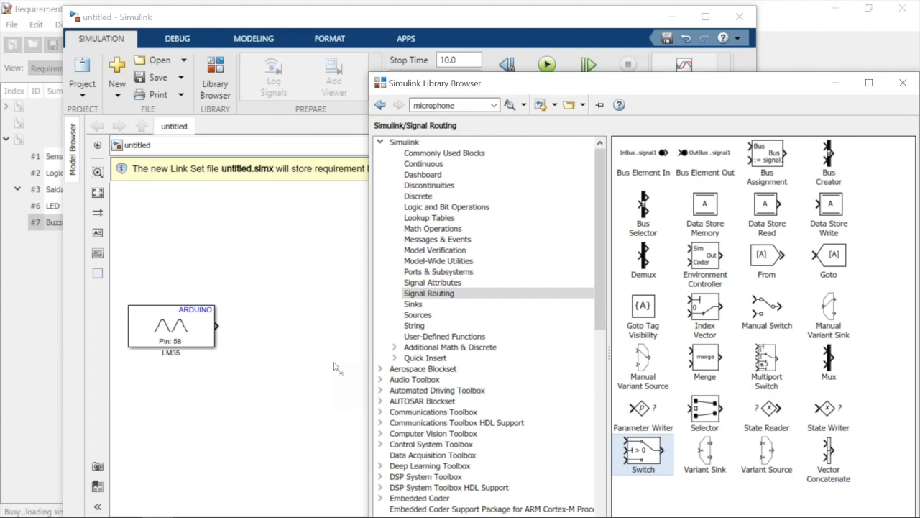
left_click_drag(333, 366, 468, 325)
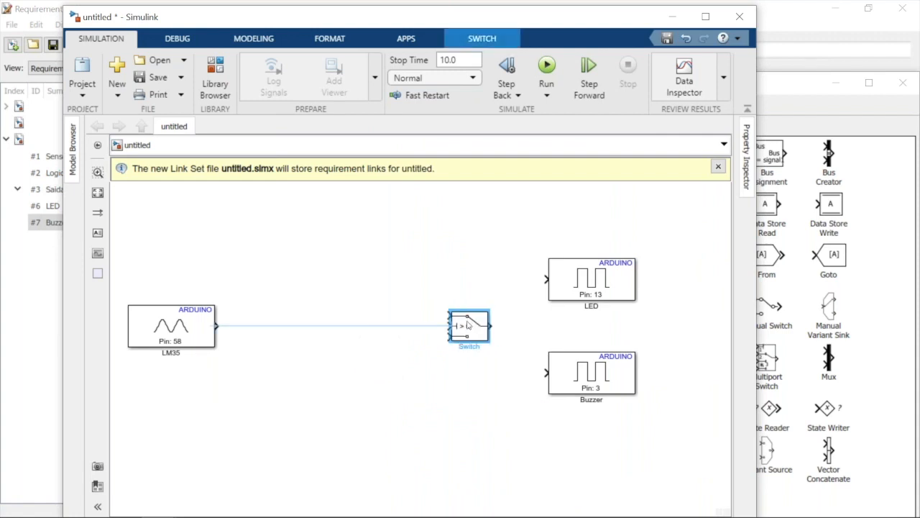
left_click(342, 367)
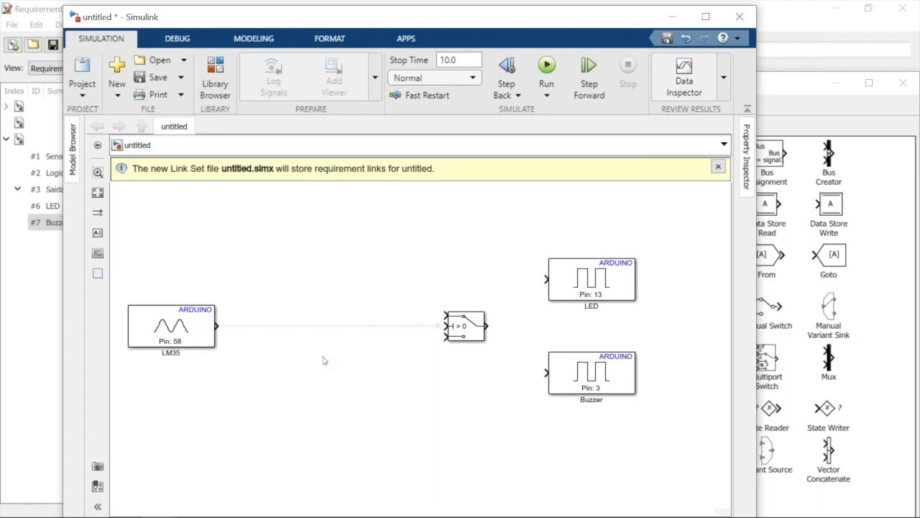
Add a Gain block from Simulink Math Operations between the LM35 and Switch blocks
double_click(323, 360)
type("gain")
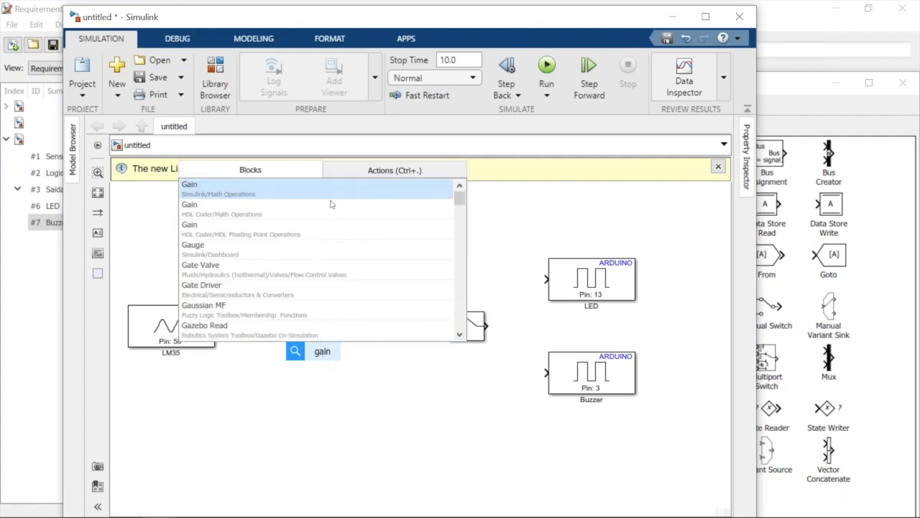
key("Return")
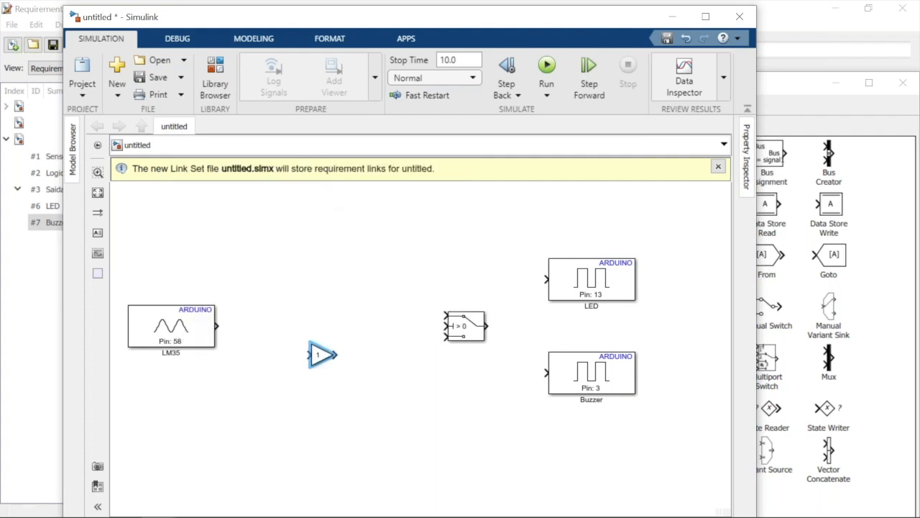
left_click_drag(320, 357, 325, 317)
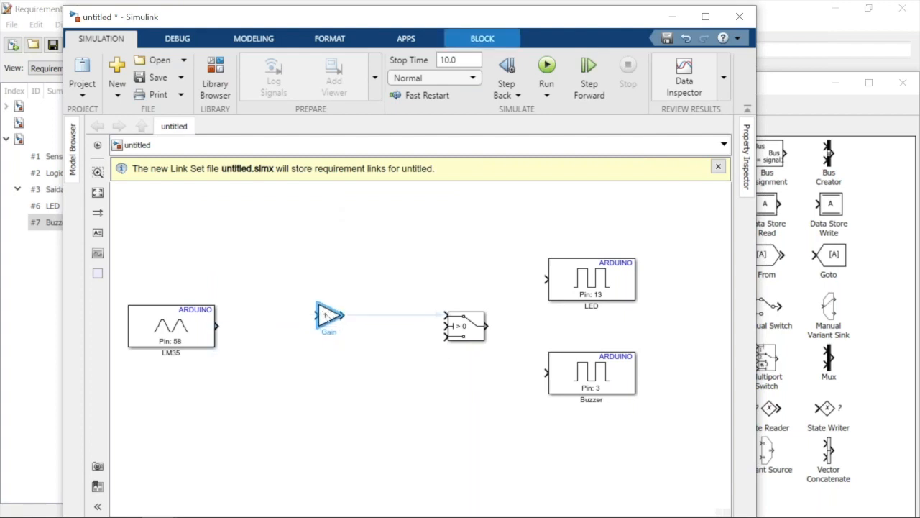
Add two Constant blocks from Simulink Sources before the Switch, one above and one below its input level
left_click(394, 267)
type("cons")
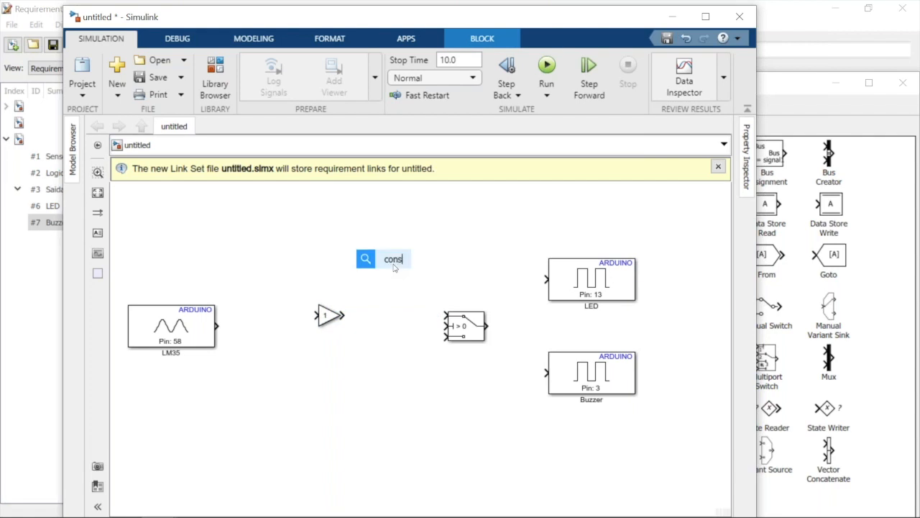
type("t")
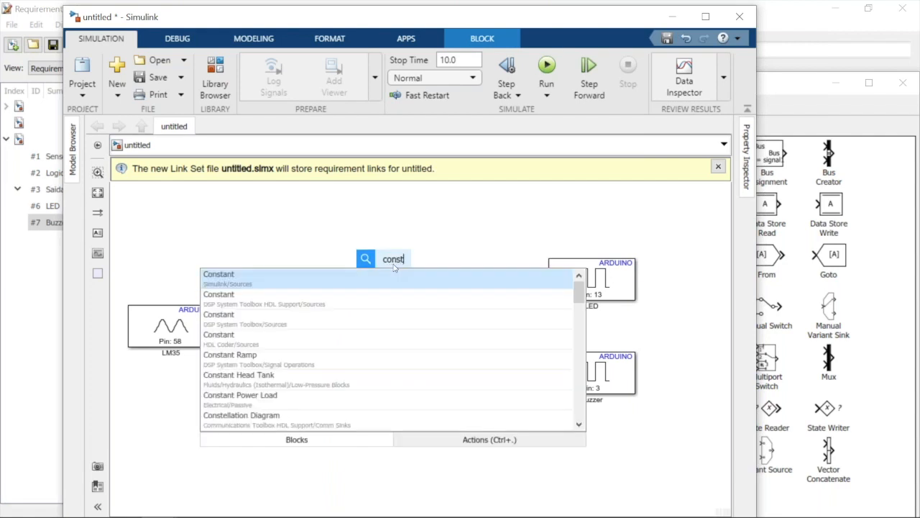
key("Return")
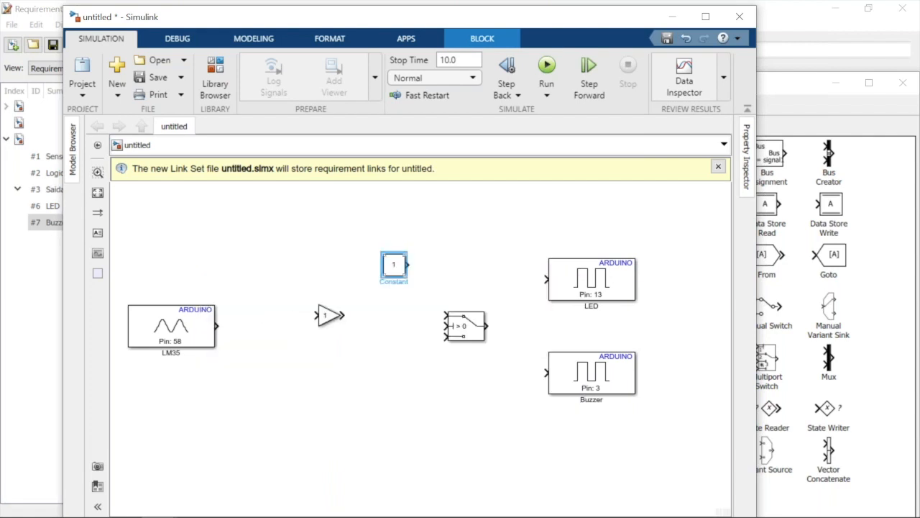
left_click(394, 267)
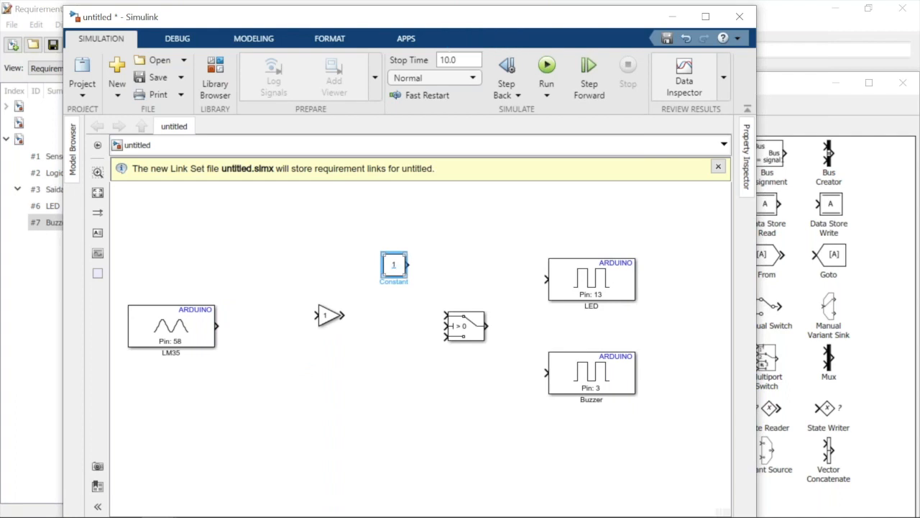
left_click_drag(392, 288, 405, 403)
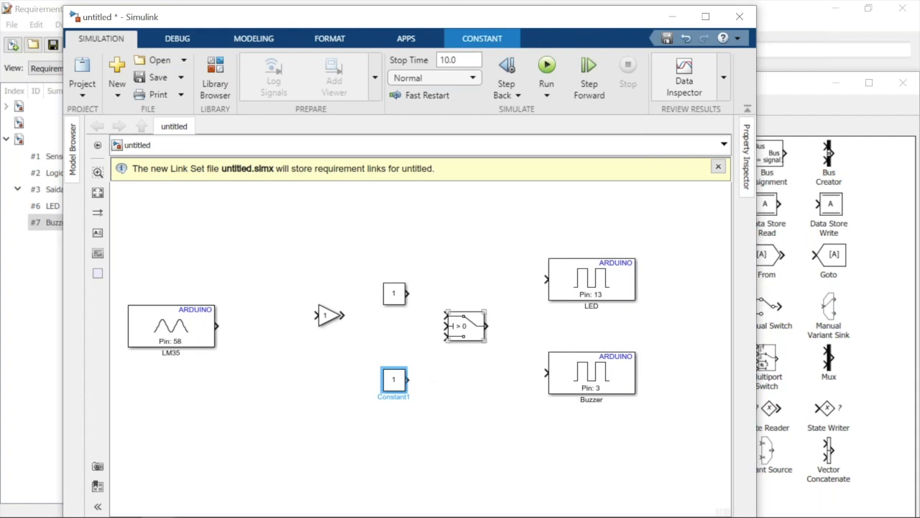
Connect the upper Constant to the Switch's first input and the lower Constant to its third input
left_click(442, 339)
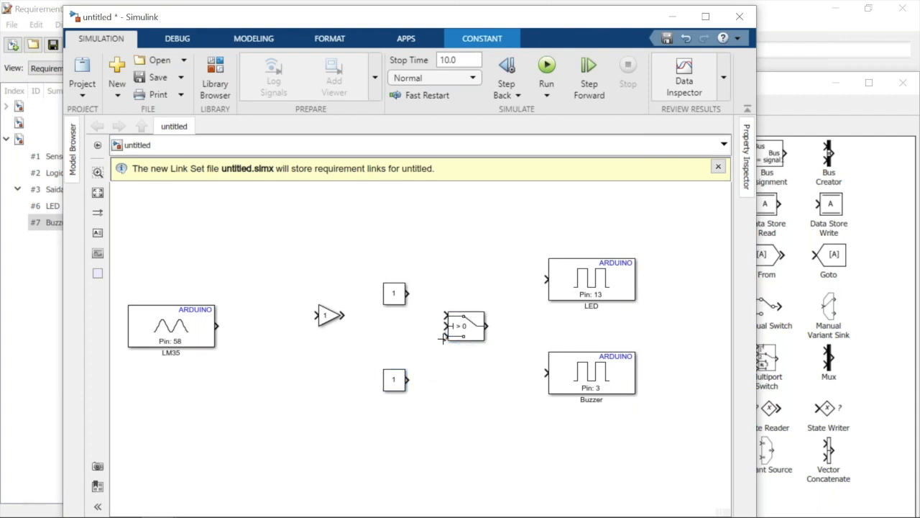
left_click_drag(410, 380, 445, 335)
left_click_drag(409, 293, 441, 314)
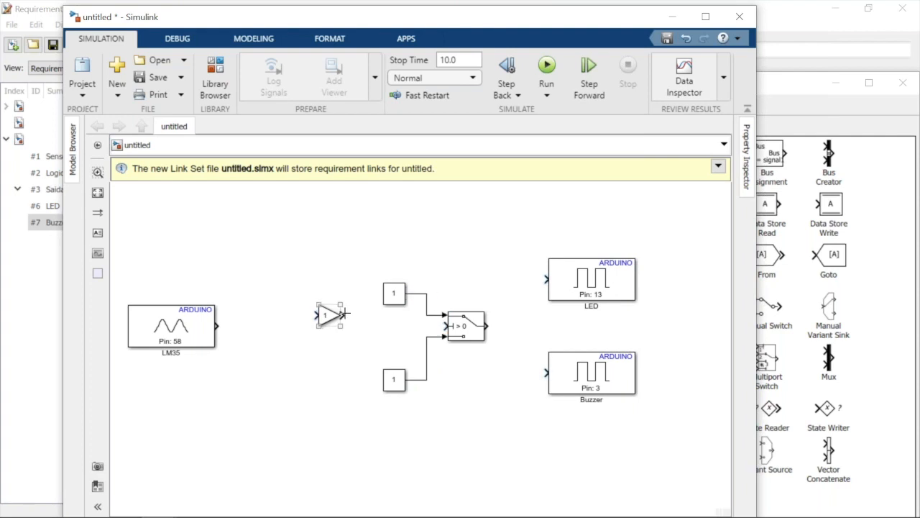
Connect the Gain output to the Switch's middle control input and the LM35 output to the Gain input
left_click_drag(344, 314, 444, 326)
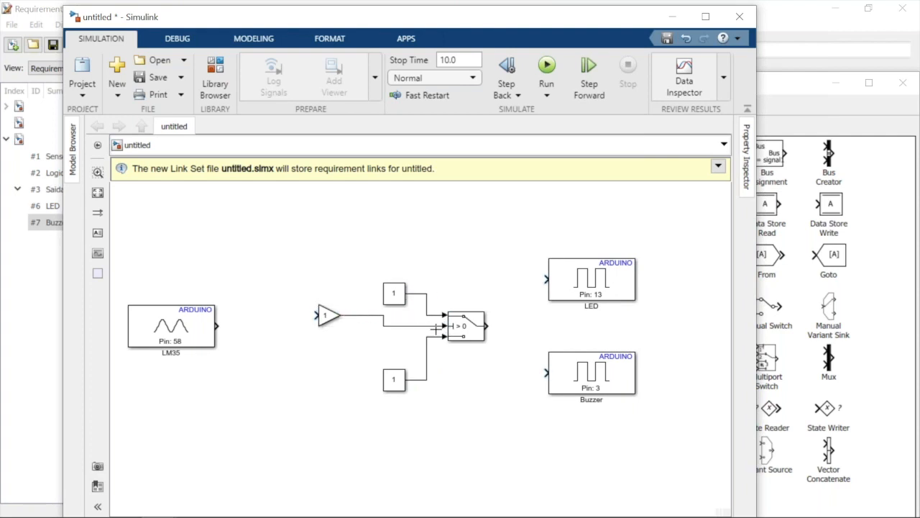
left_click(212, 306)
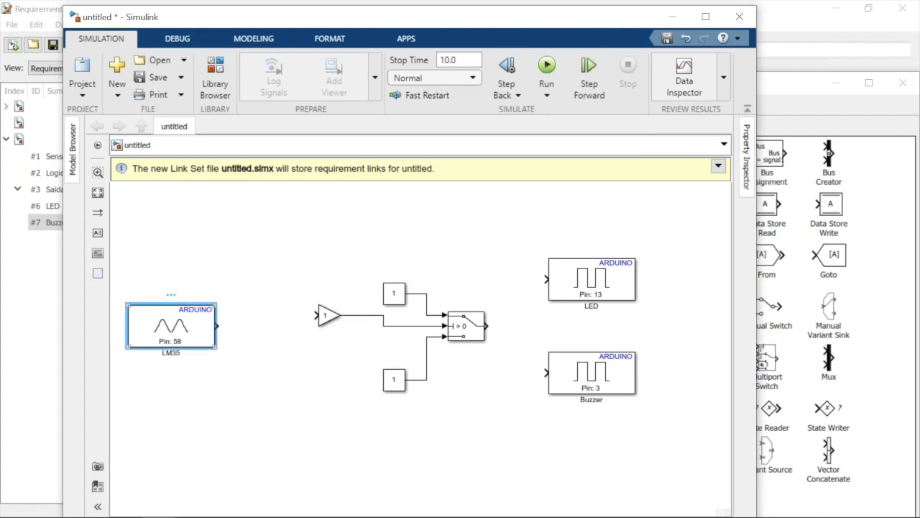
left_click(323, 315)
left_click(322, 315, "ctrl")
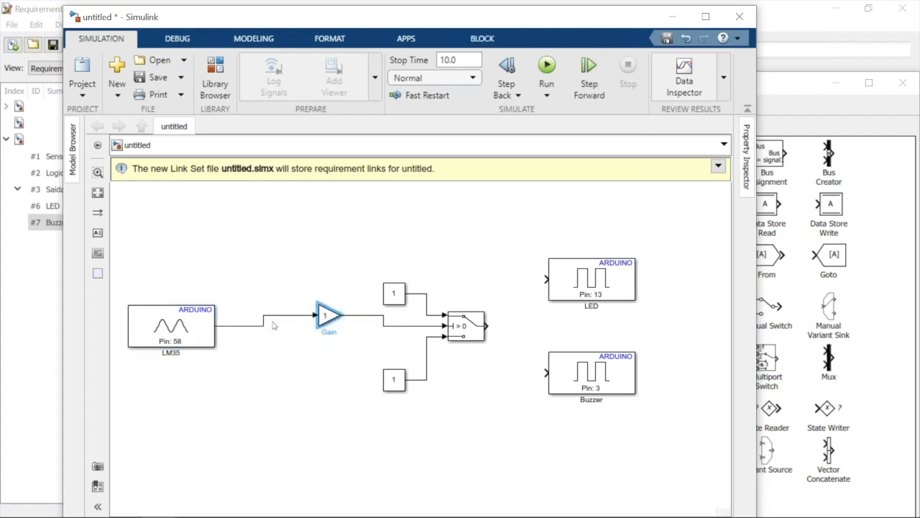
left_click(277, 344)
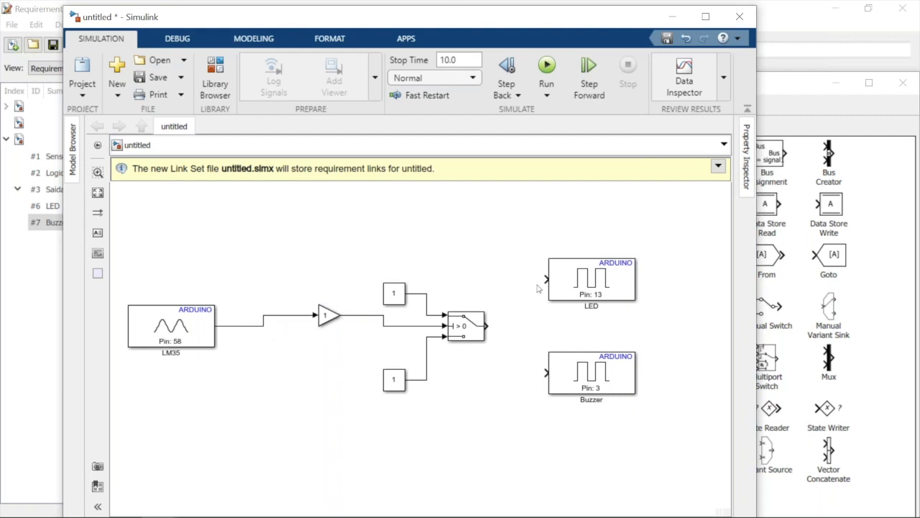
Connect the Switch output to the LED block and branch the same signal to the Buzzer block
mouse_move(545, 280)
left_mouse_down()
mouse_move(520, 312)
mouse_move(489, 325)
left_mouse_up()
left_click(557, 375)
left_click_drag(543, 374, 509, 324)
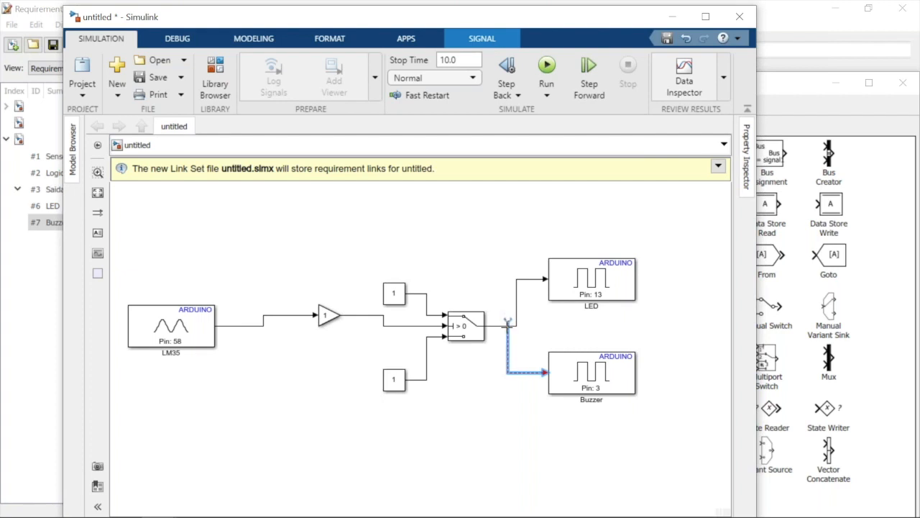
left_click(500, 376)
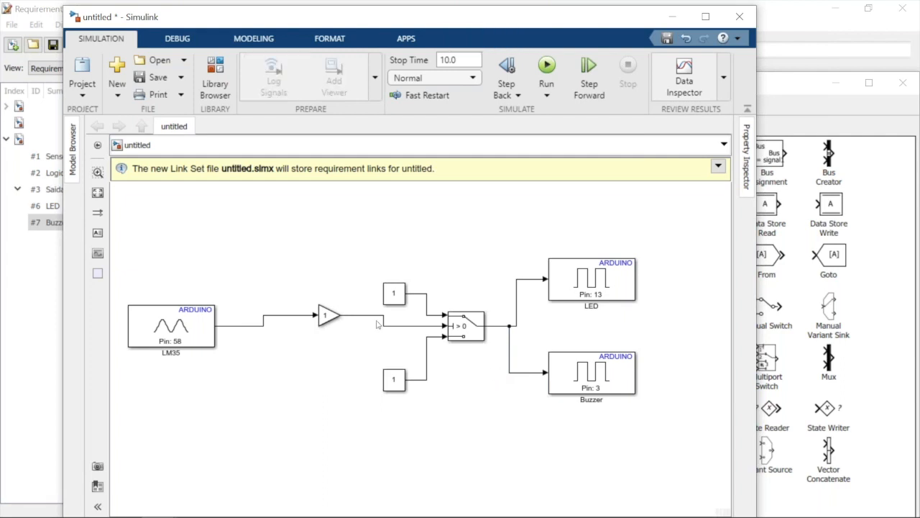
Group the two Constants and the Switch into a subsystem and enlarge its block
left_click_drag(370, 263, 503, 406)
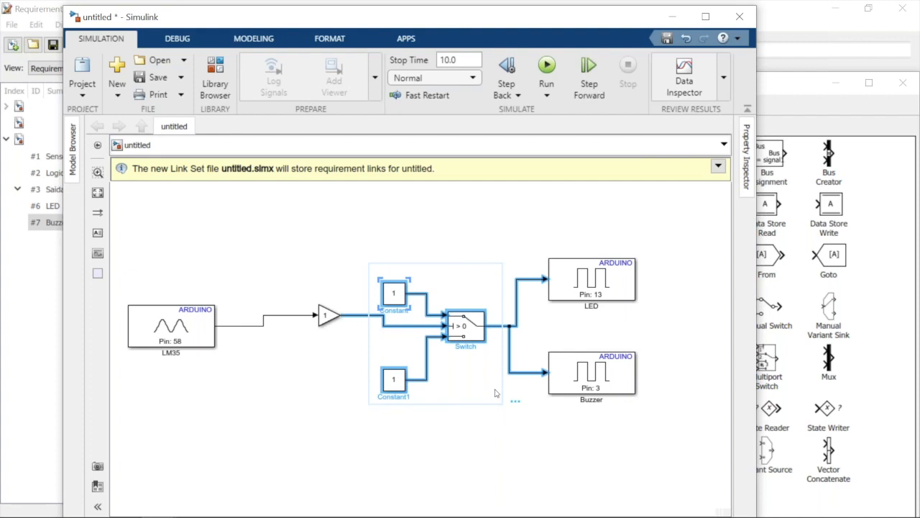
left_click(517, 397)
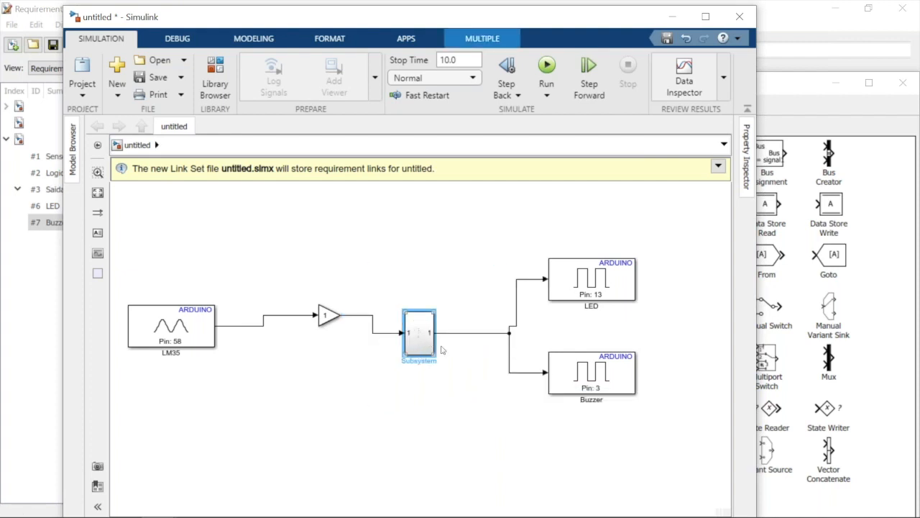
left_click_drag(437, 358, 476, 362)
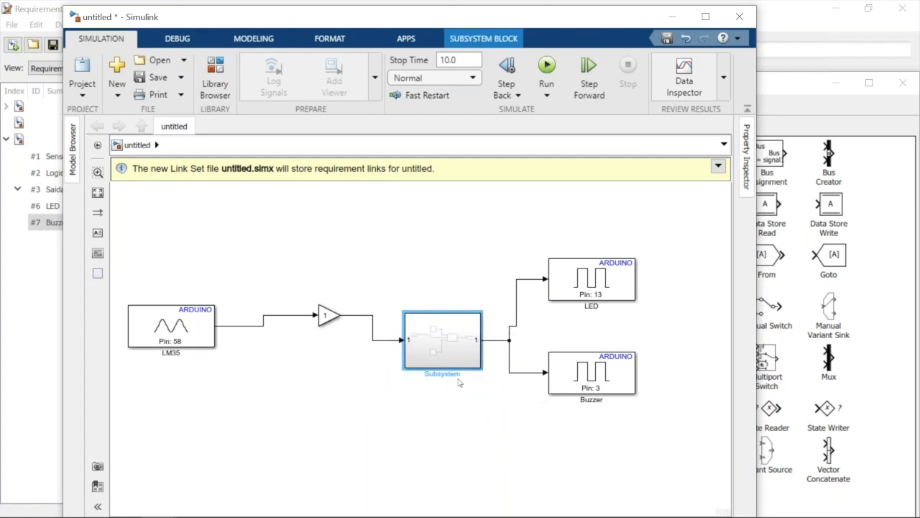
Rename the subsystem containing the Constants and the Switch as logica
left_click(458, 375)
key("BackSpace")
key("BackSpace")
key("BackSpace")
key("BackSpace")
key("BackSpace")
key("BackSpace")
key("BackSpace")
key("BackSpace")
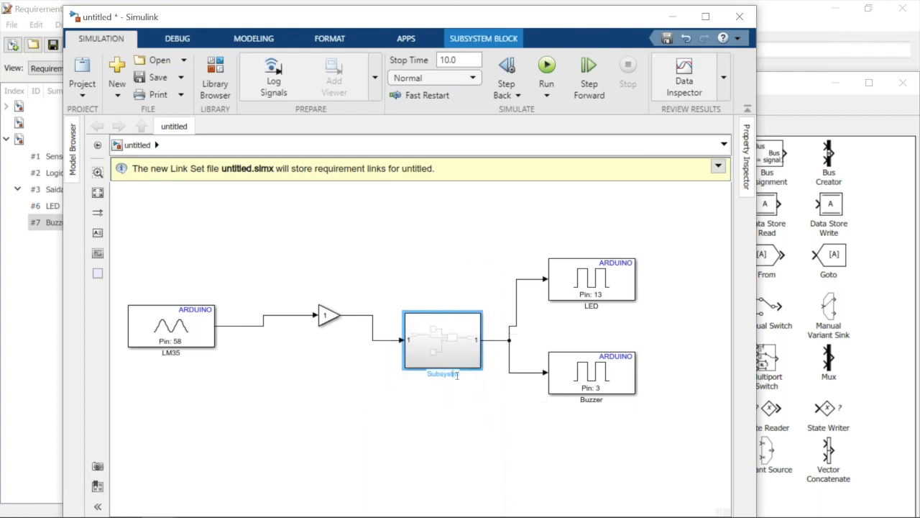
key("Delete")
type("Logica")
key("Return")
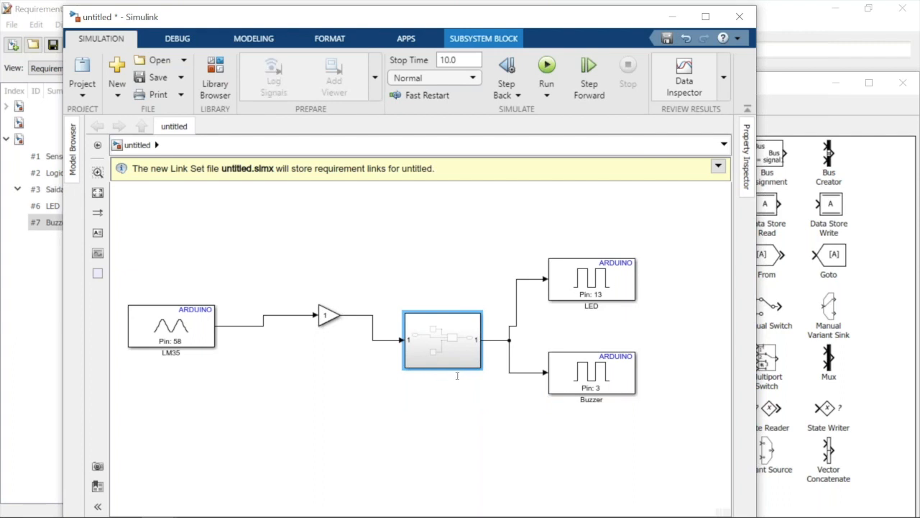
left_click(411, 446)
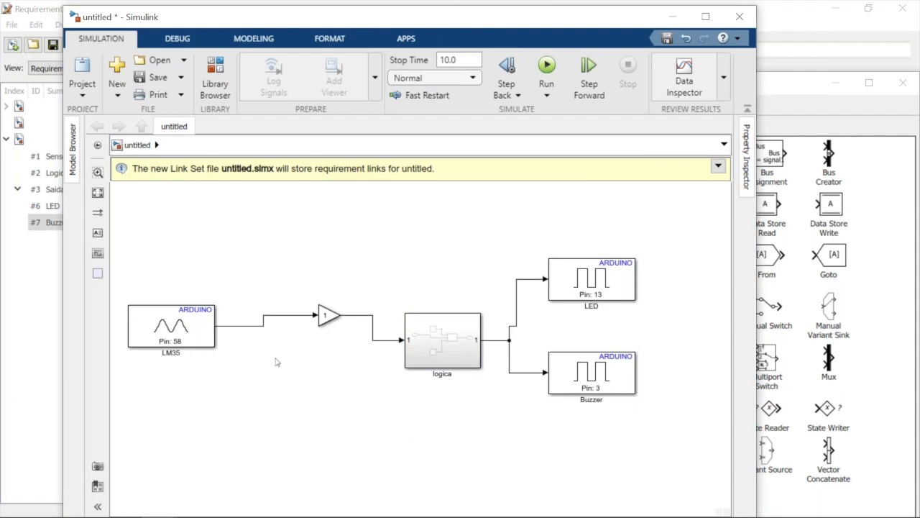
Group the LM35 and Gain blocks into a subsystem feeding the logica subsystem
double_click(159, 256)
mouse_move(158, 254)
left_mouse_down()
mouse_move(191, 353)
mouse_move(379, 388)
left_mouse_up()
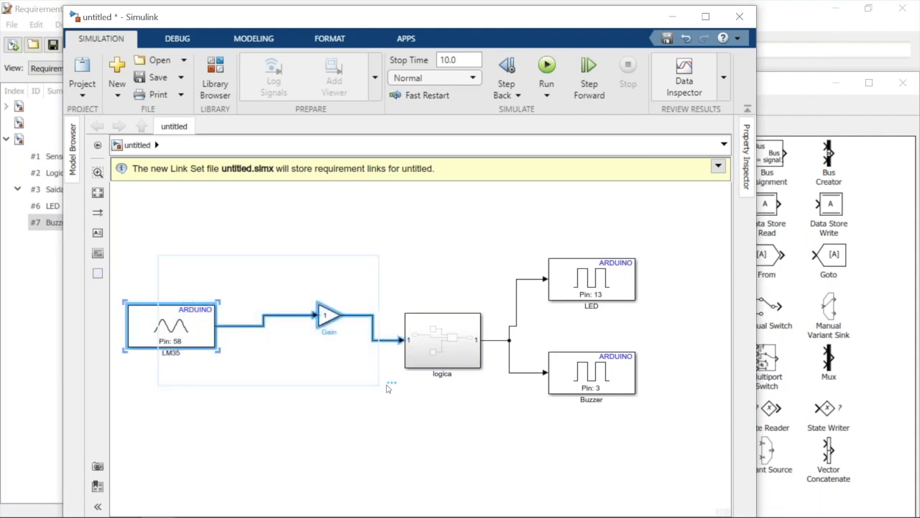
mouse_move(394, 379)
left_click(394, 380)
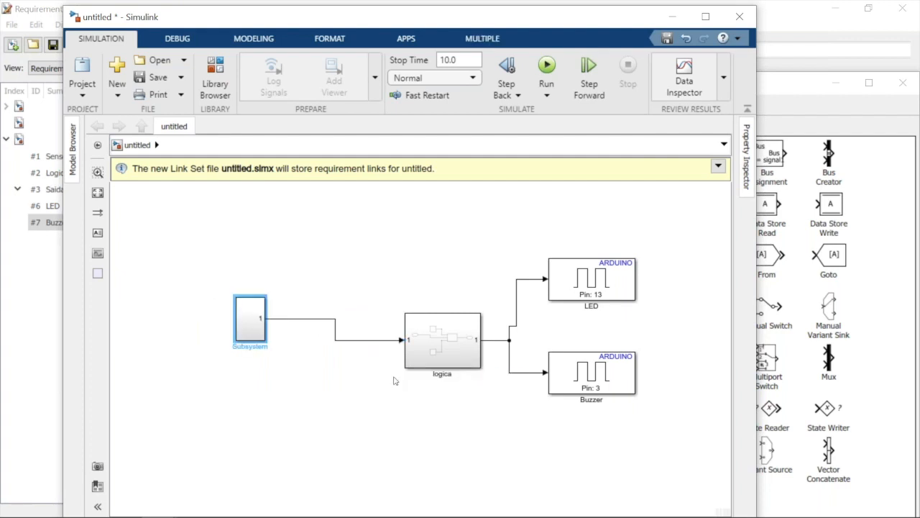
Rename the subsystem containing the LM35 and Gain blocks as Sensores
left_click(245, 348)
key("Delete")
key("Delete")
key("Delete")
key("Delete")
key("Delete")
key("Delete")
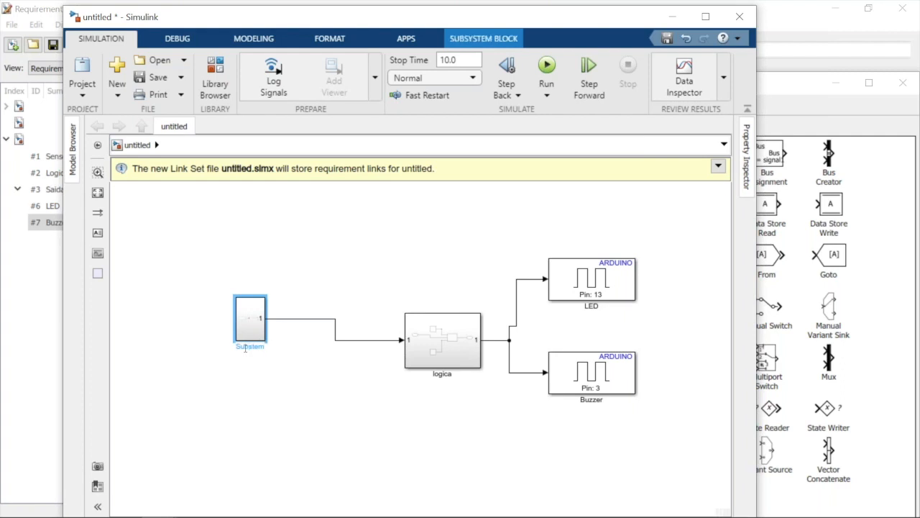
key("BackSpace")
key("BackSpace")
key("BackSpace")
type("Sensores")
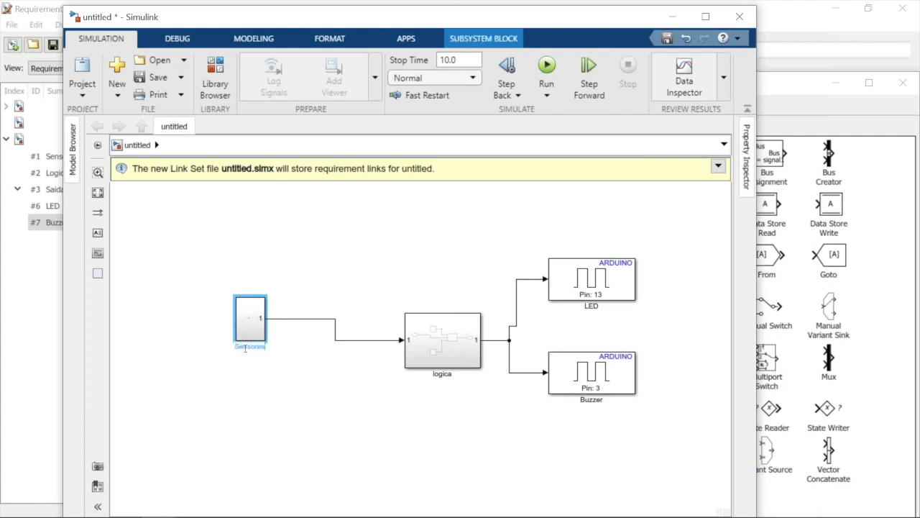
left_click(558, 314)
Group the LED and Buzzer blocks into a subsystem driven by the logica output
left_click(682, 247)
left_click_drag(667, 225, 533, 428)
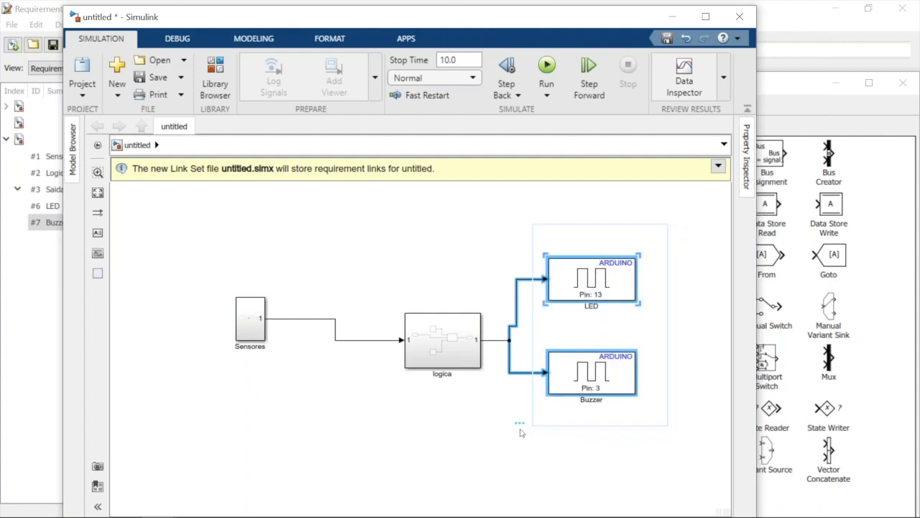
mouse_move(518, 426)
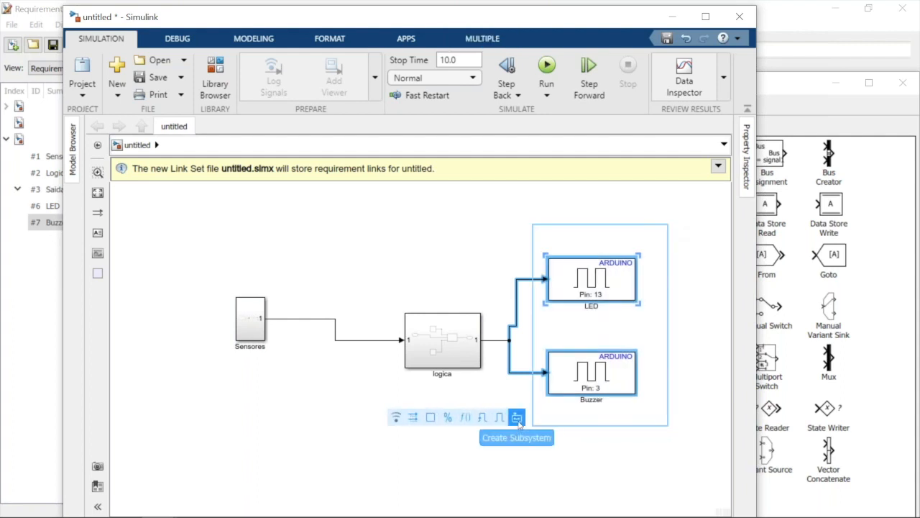
left_click(518, 421)
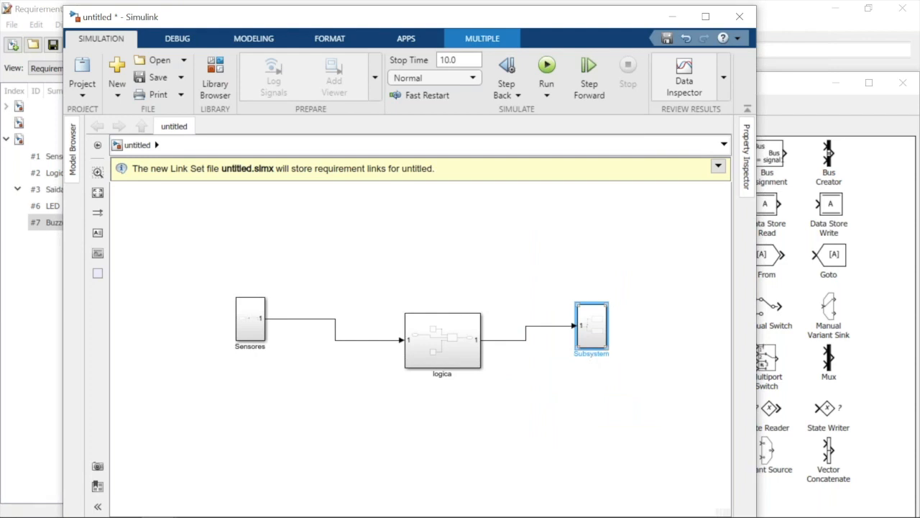
Rename the subsystem containing the LED and Buzzer blocks as Saidas
key("BackSpace")
key("BackSpace")
key("BackSpace")
key("BackSpace")
key("Delete")
key("Delete")
key("Delete")
key("Delete")
key("Delete")
type("Saidas")
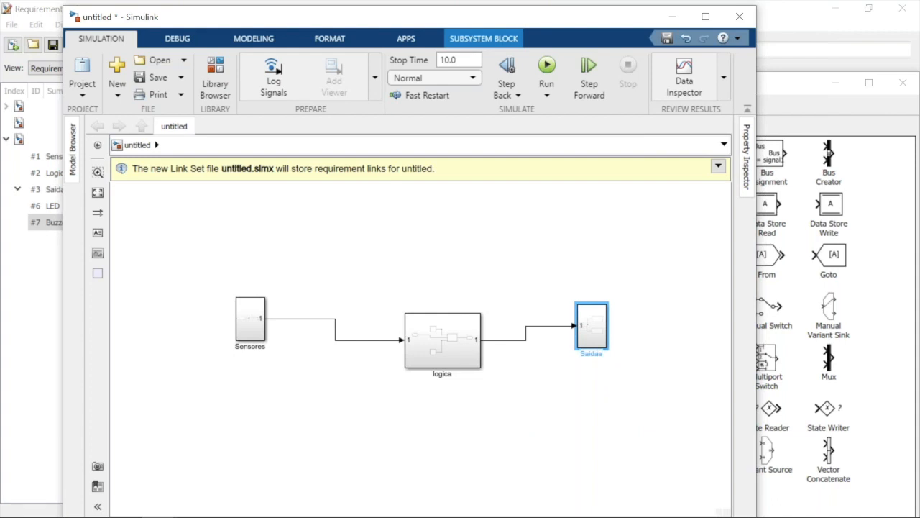
left_click(579, 398)
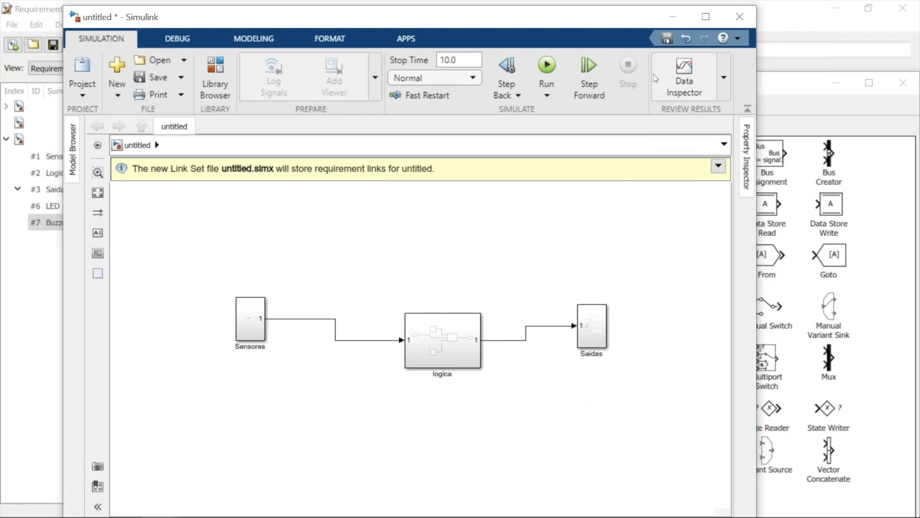
Put away the untitled model and the Requirements Editor, and open the Logica_Controle subsystem in the lm35_logic_simulink model
left_click(669, 18)
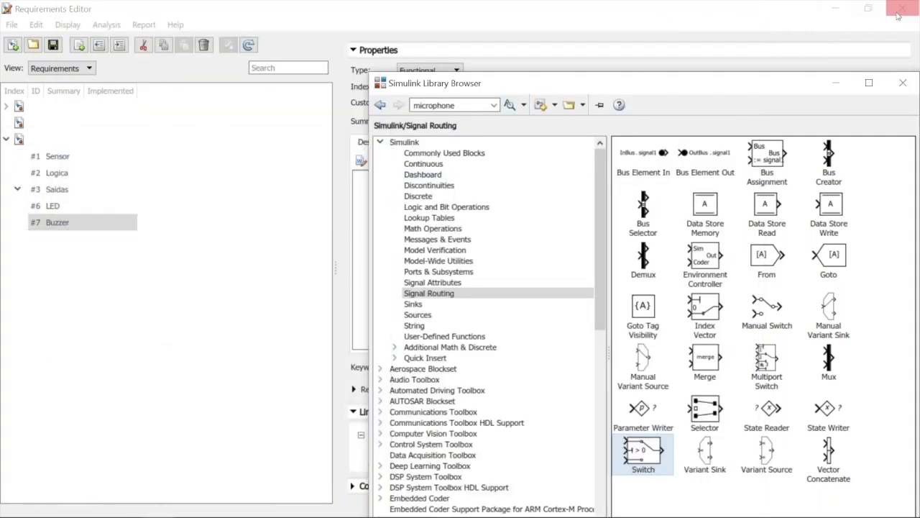
left_click(897, 13)
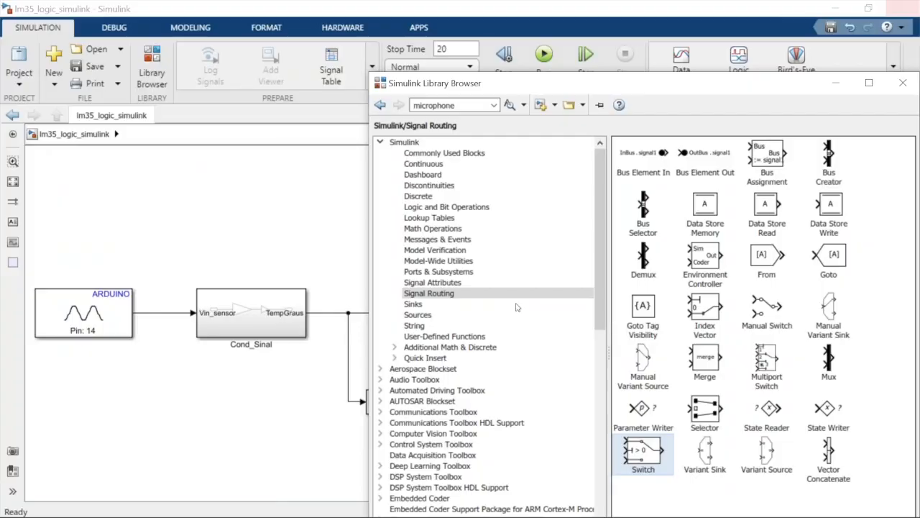
left_click(223, 472)
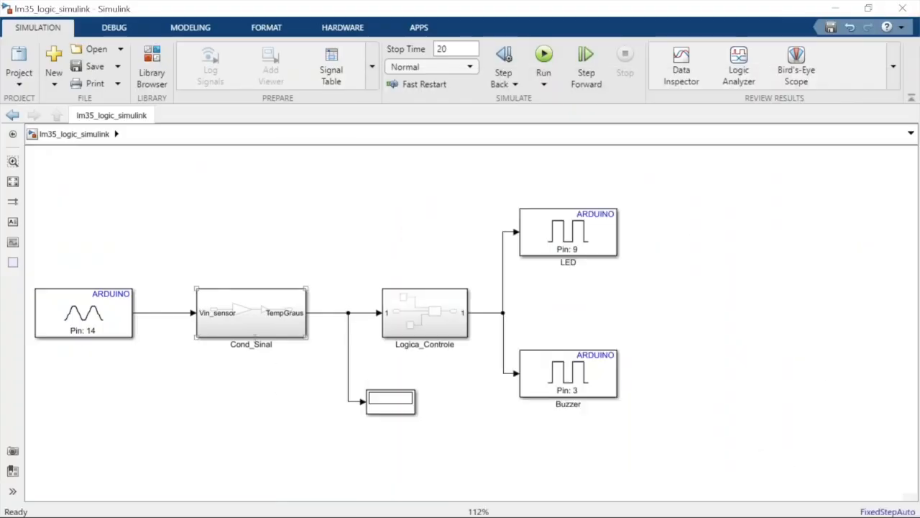
double_click(435, 301)
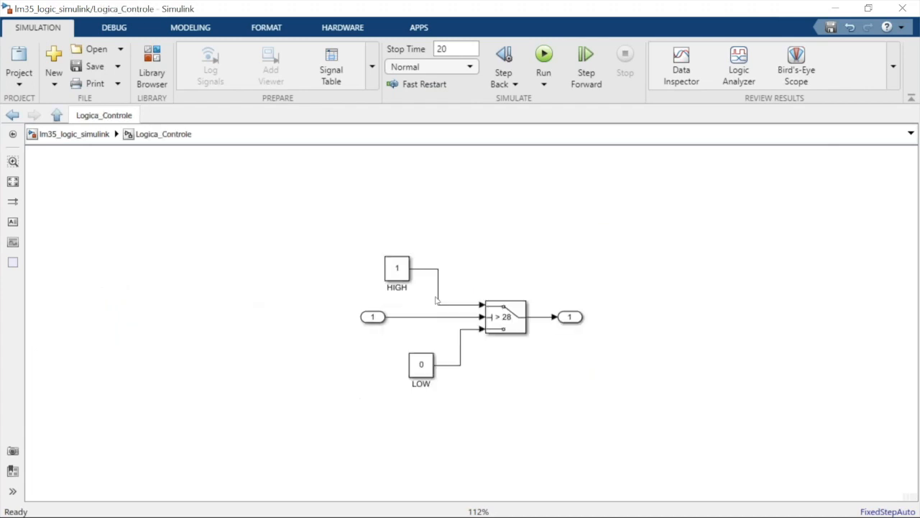
Examine the Switch, HIGH and LOW blocks in Logica_Controle and return to the top level of the lm35_logic_simulink model
left_click(497, 324)
left_click(397, 270)
left_click(411, 371)
left_click(74, 135)
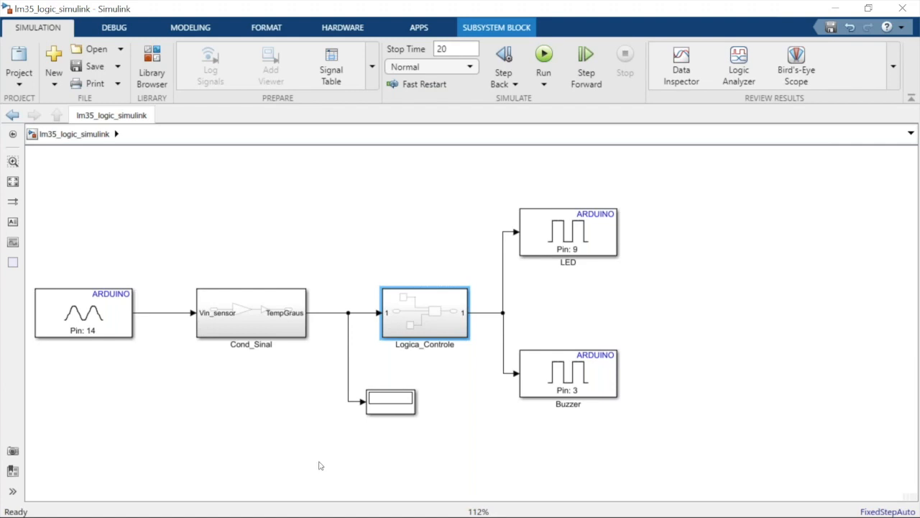
Switch to the PowerPoint presentation and show the Visão Geral do Model-Based Design slide
mouse_move(246, 514)
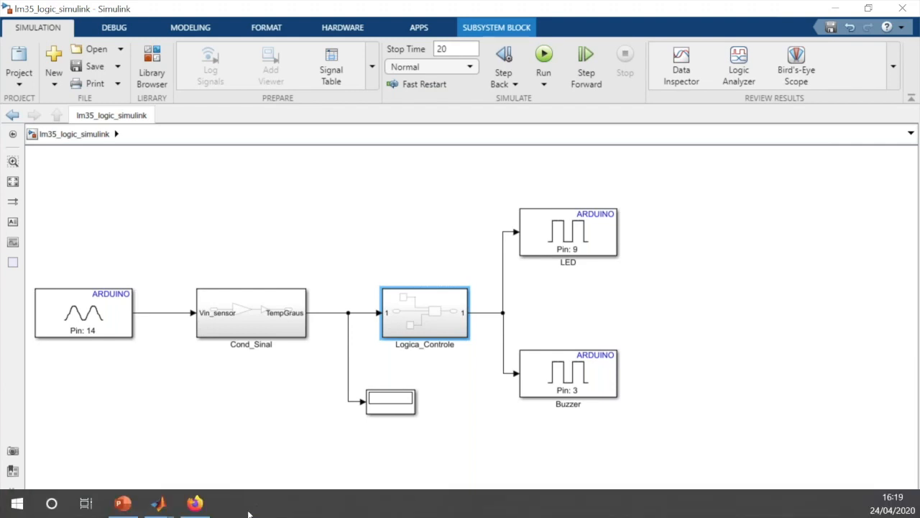
left_click(123, 502)
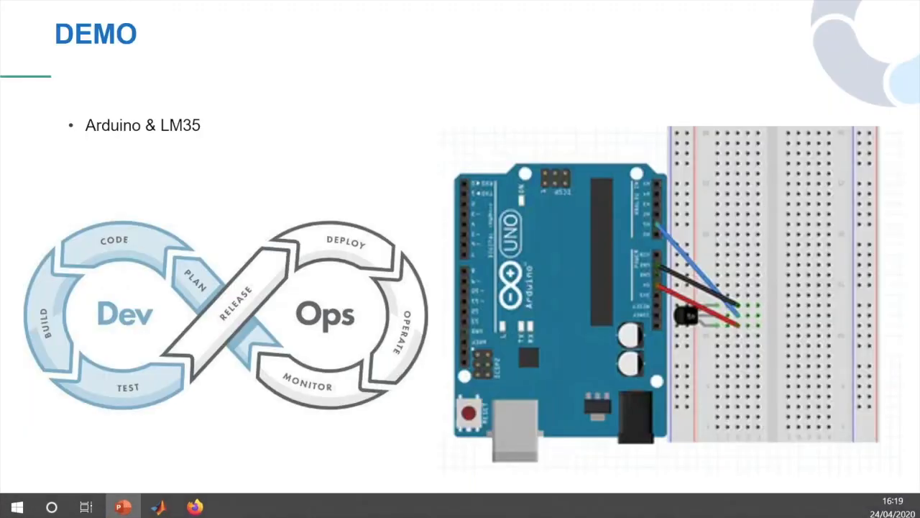
key("Right")
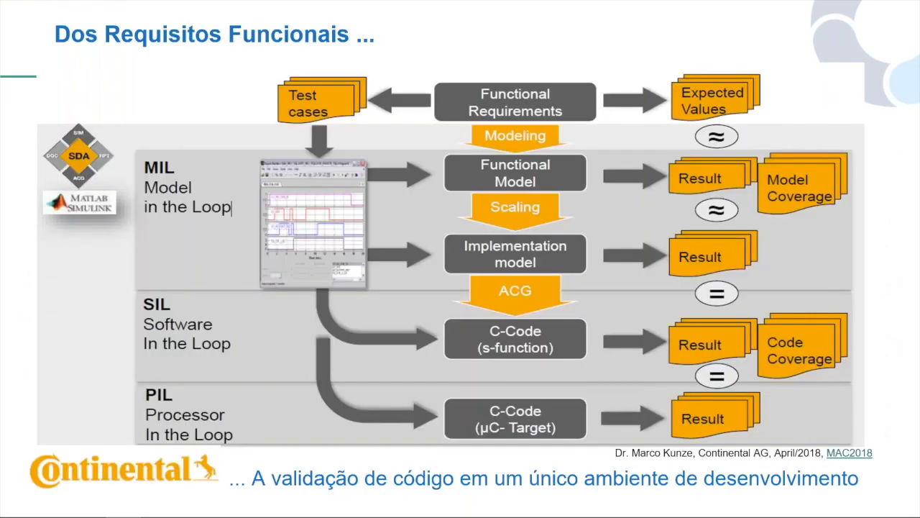
key("Left")
key("Left")
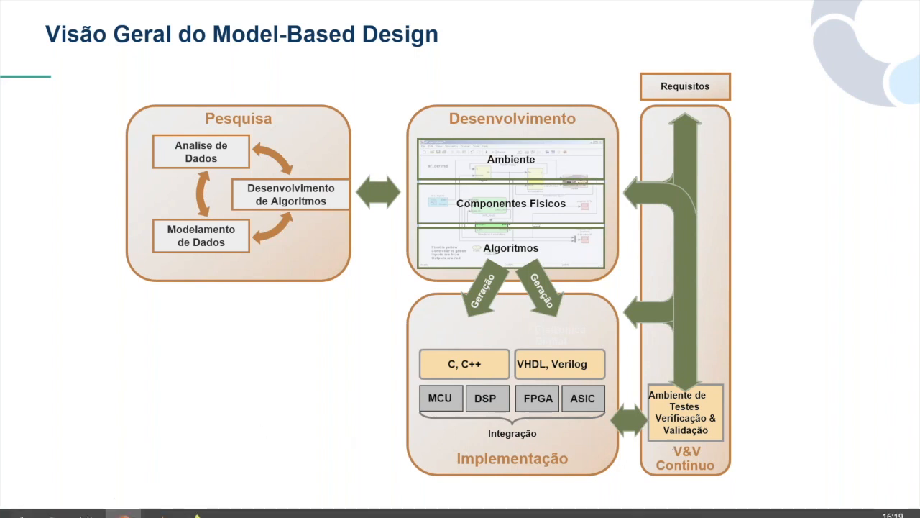
Switch back to Simulink and move the lm35_logic_simulink model window fully into view
mouse_move(164, 507)
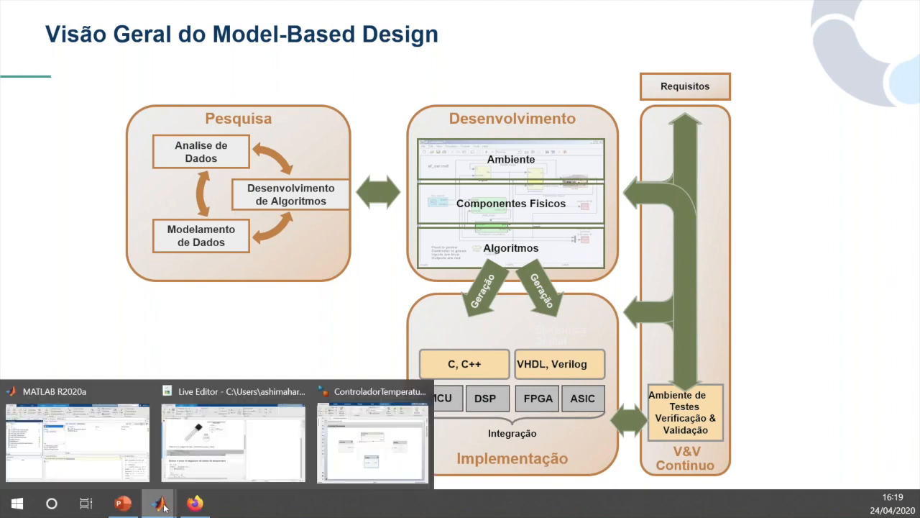
mouse_move(288, 452)
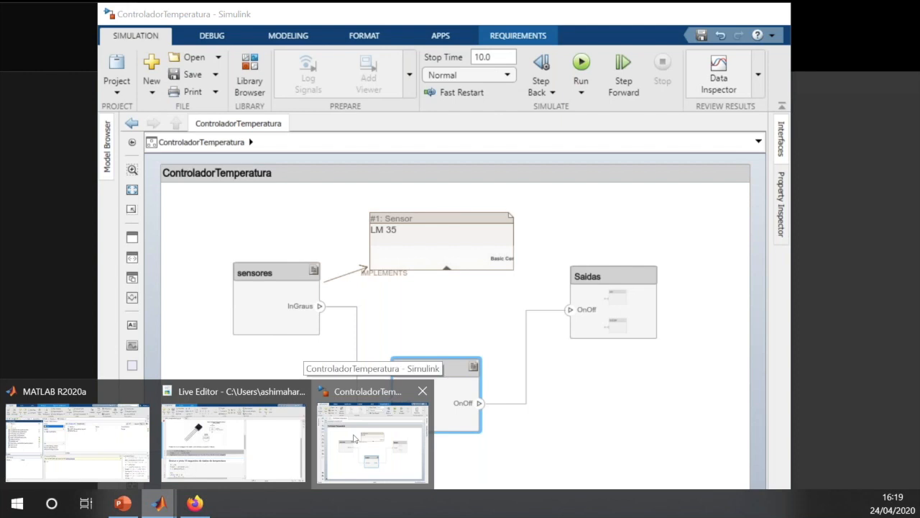
left_click(354, 438)
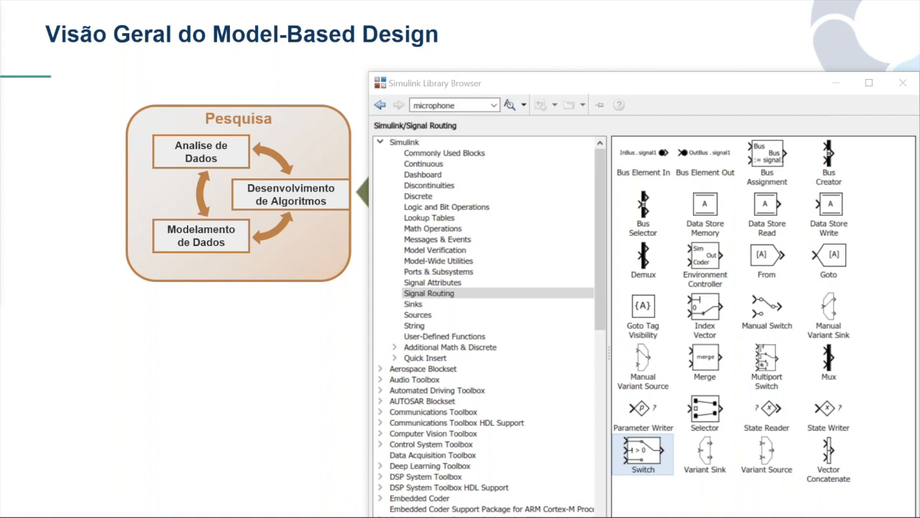
left_click_drag(0, 15, 62, 17)
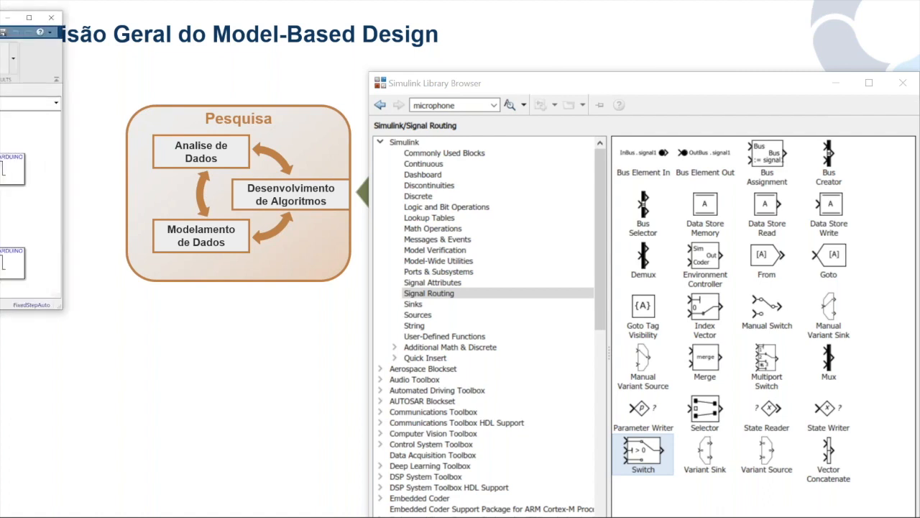
left_click_drag(0, 15, 368, 30)
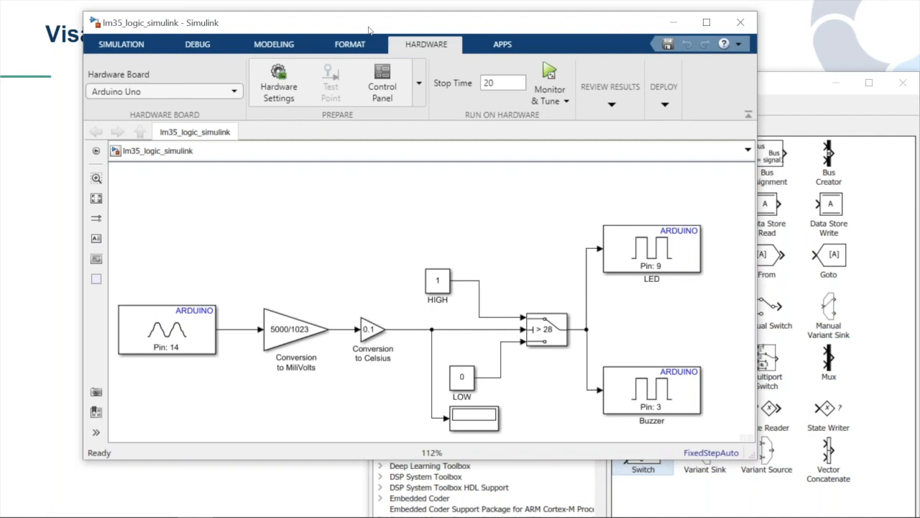
Set the pin number of the Arduino Analog Input block to 4
left_click(184, 324)
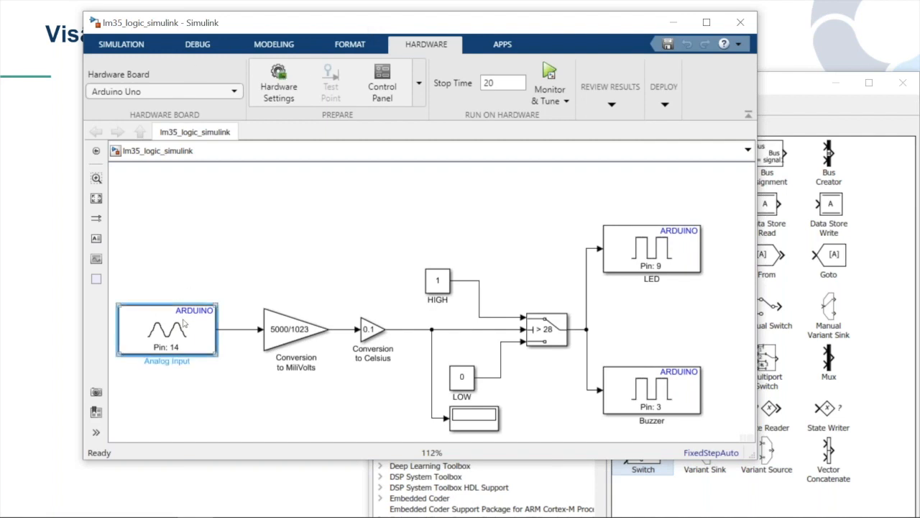
double_click(184, 323)
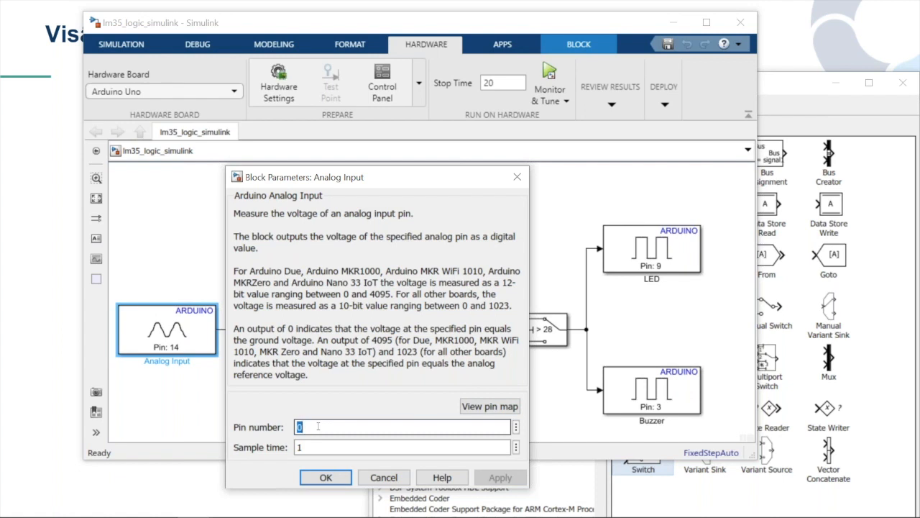
type("4")
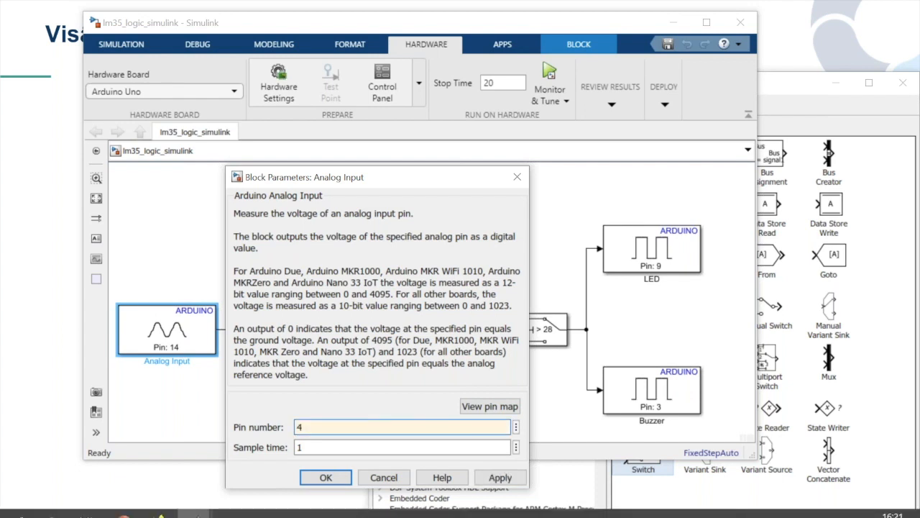
left_click(500, 477)
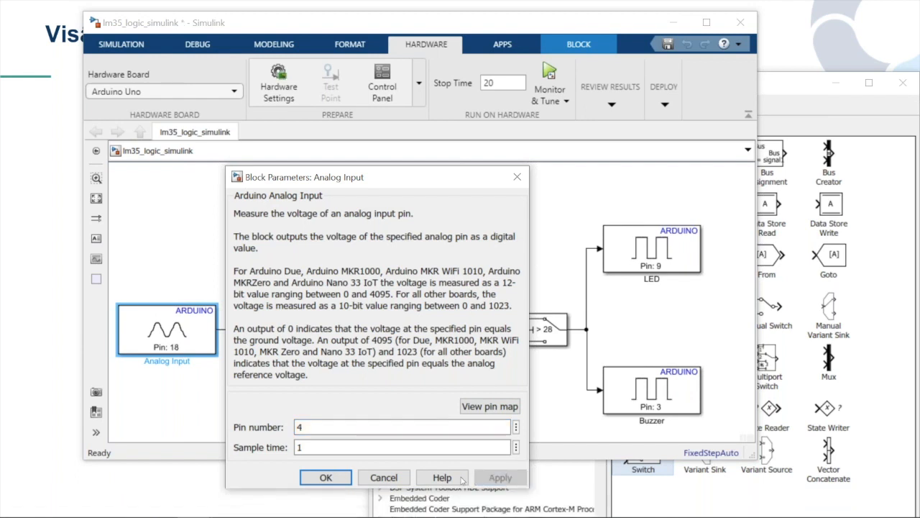
left_click(326, 477)
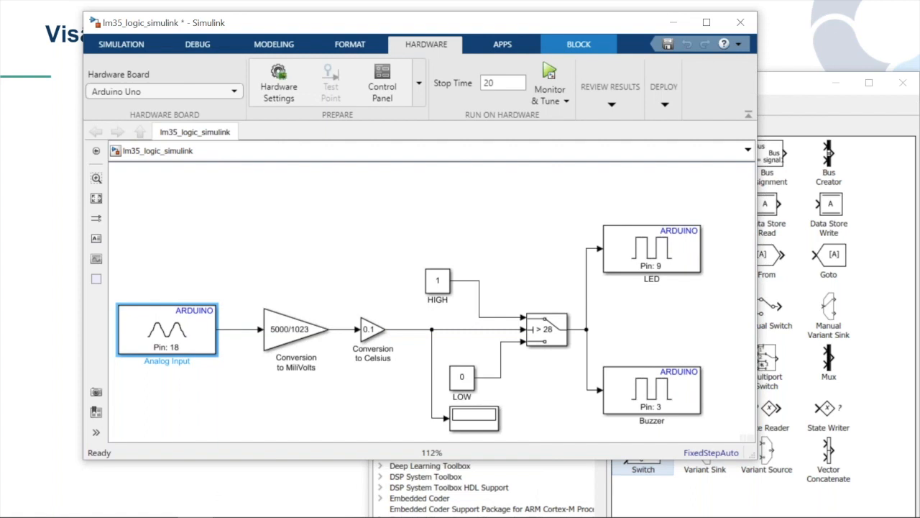
Open the Sensor de Temperatura requirement linked to the Analog Input block
right_click(191, 333)
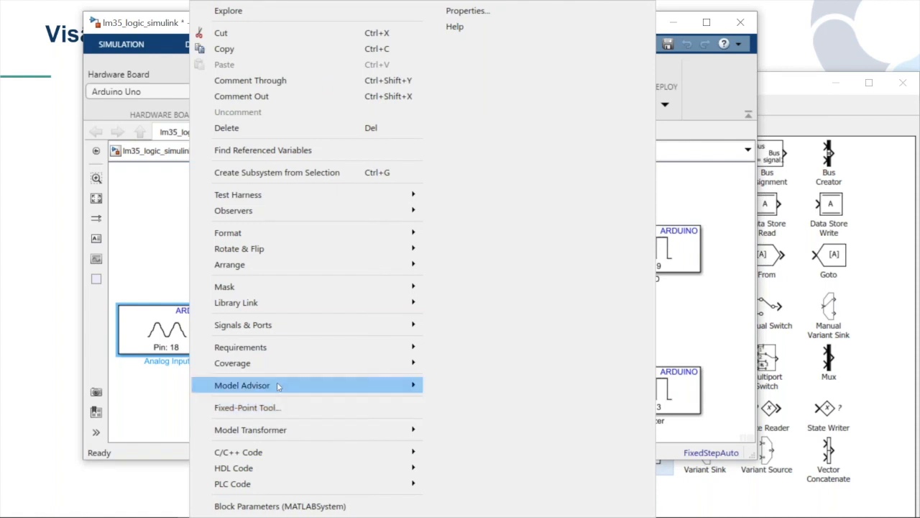
mouse_move(276, 350)
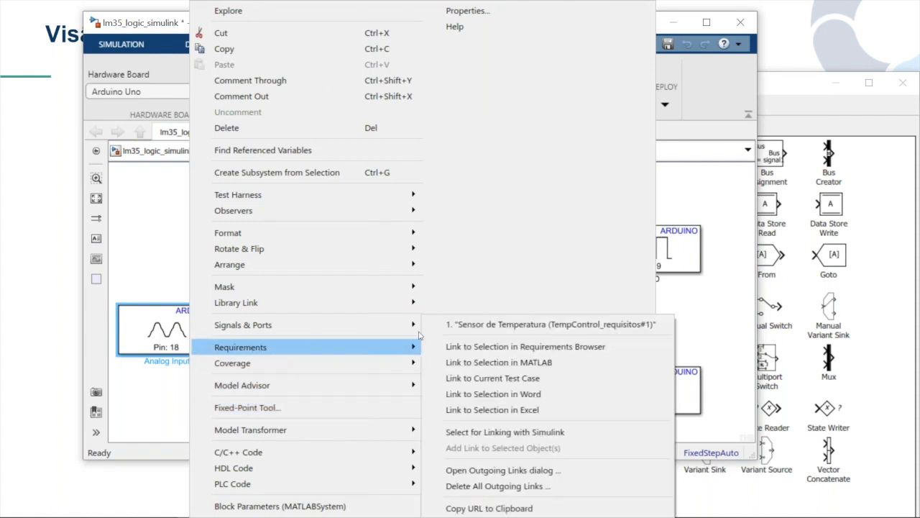
left_click(486, 323)
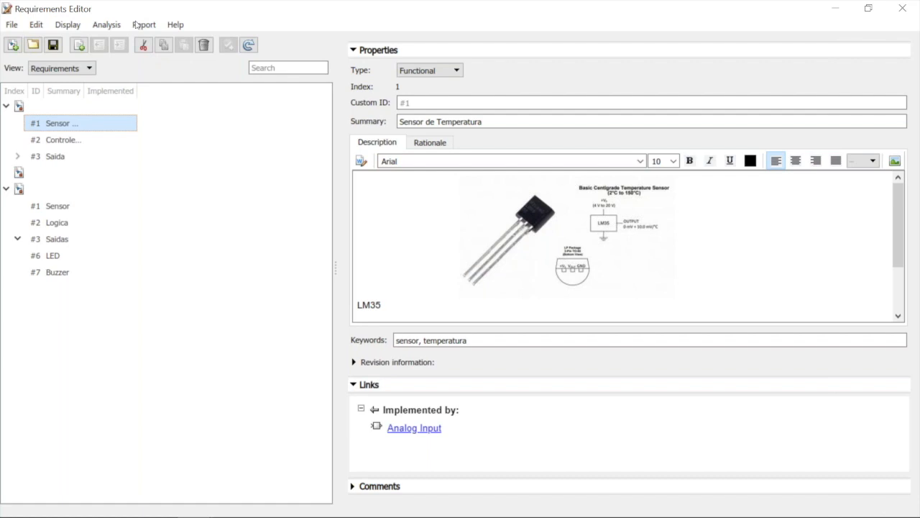
Generate a requirements report covering the TempControl_requisitos, Requisitos_controleTemperatura and teste sets with the default content options
left_click_drag(135, 21, 136, 26)
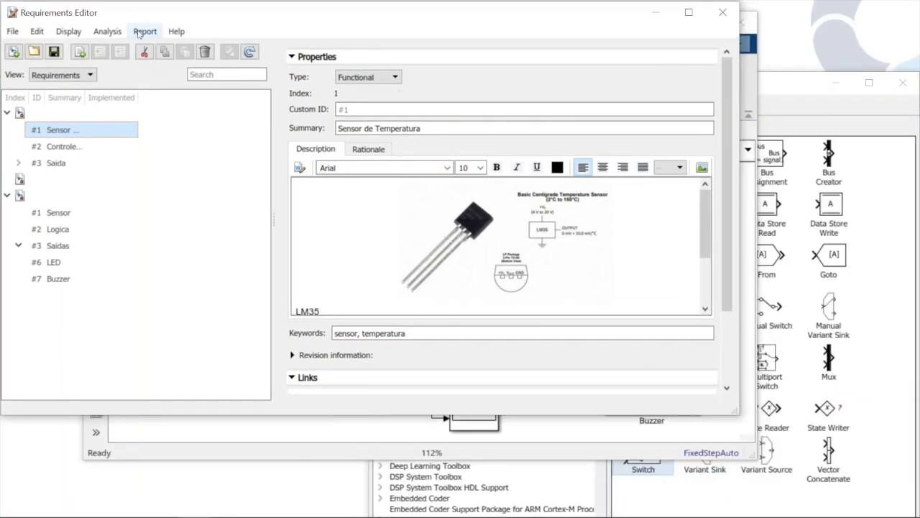
left_click(138, 32)
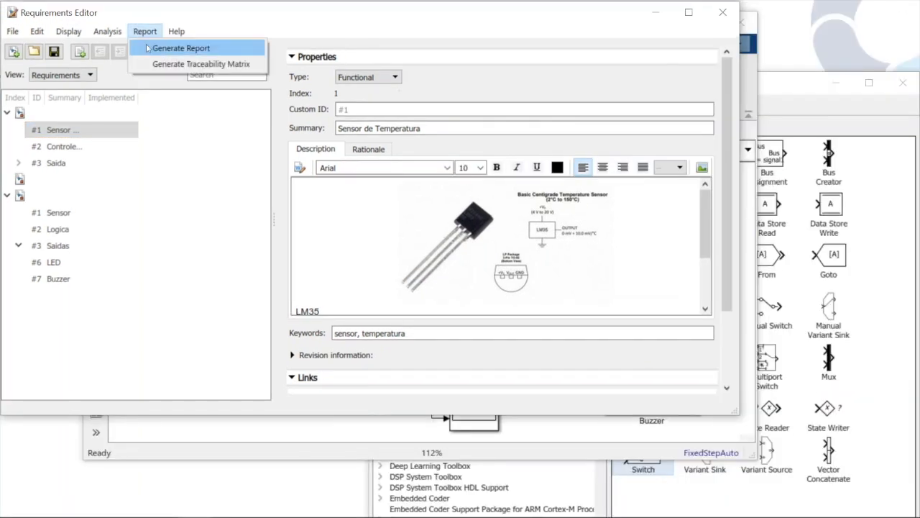
left_click(146, 48)
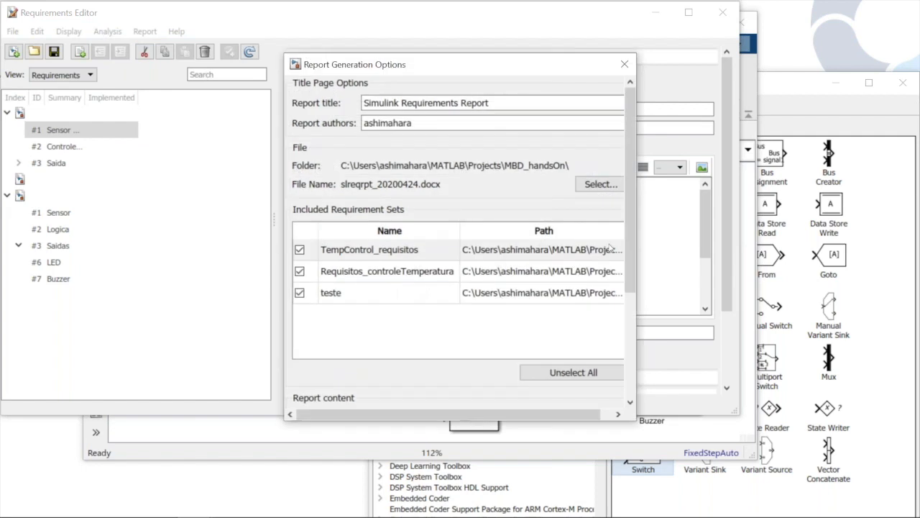
left_click_drag(627, 251, 630, 386)
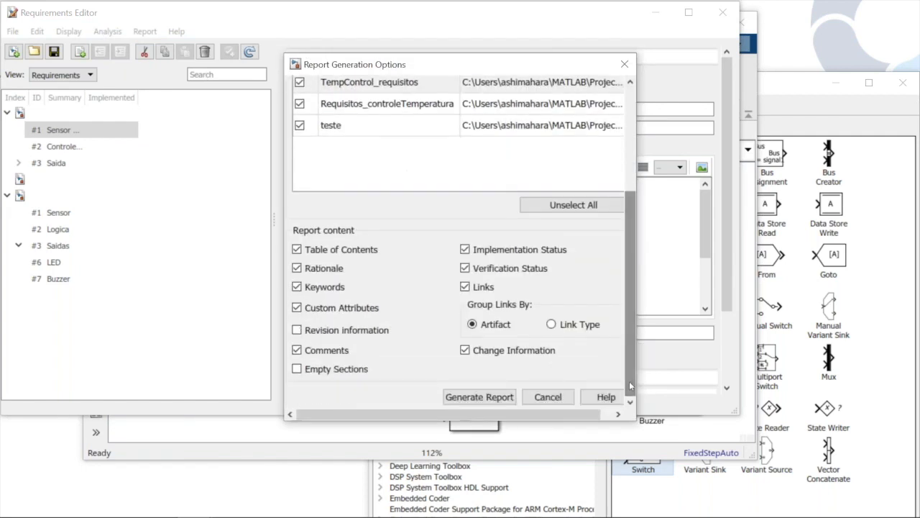
left_click(489, 396)
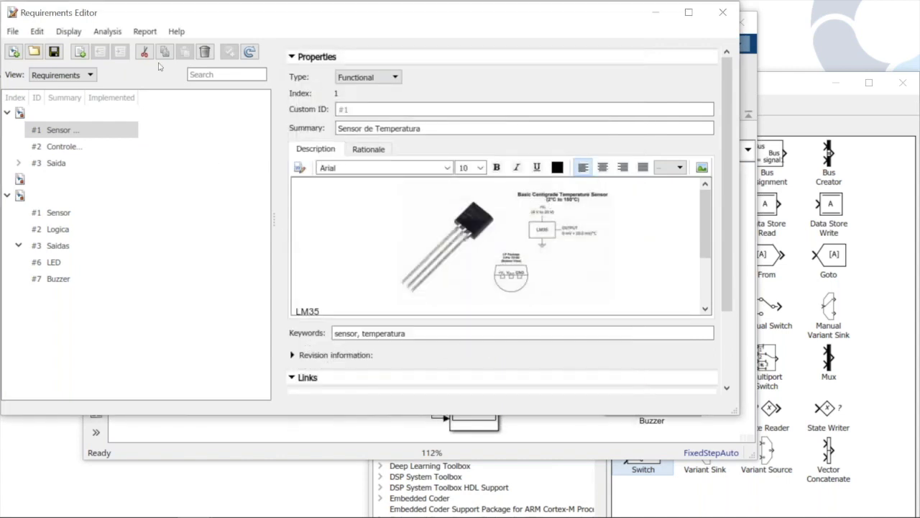
Move the report progress window and the generated slreqrpt_20200424.docx document fully into view
left_click(106, 31)
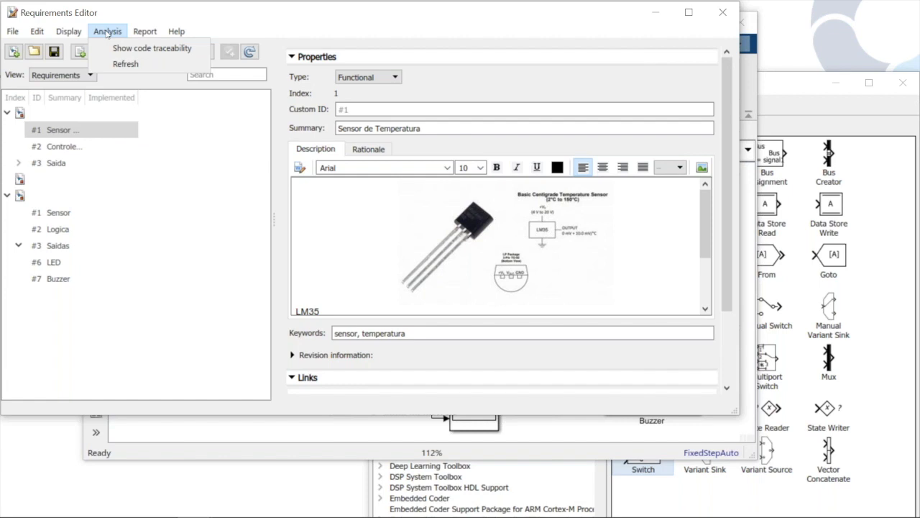
mouse_move(71, 32)
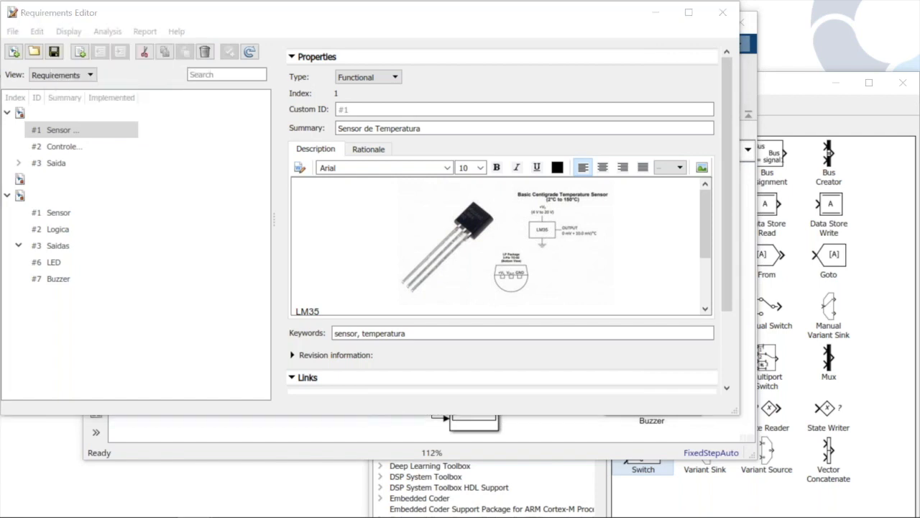
left_click_drag(0, 143, 182, 137)
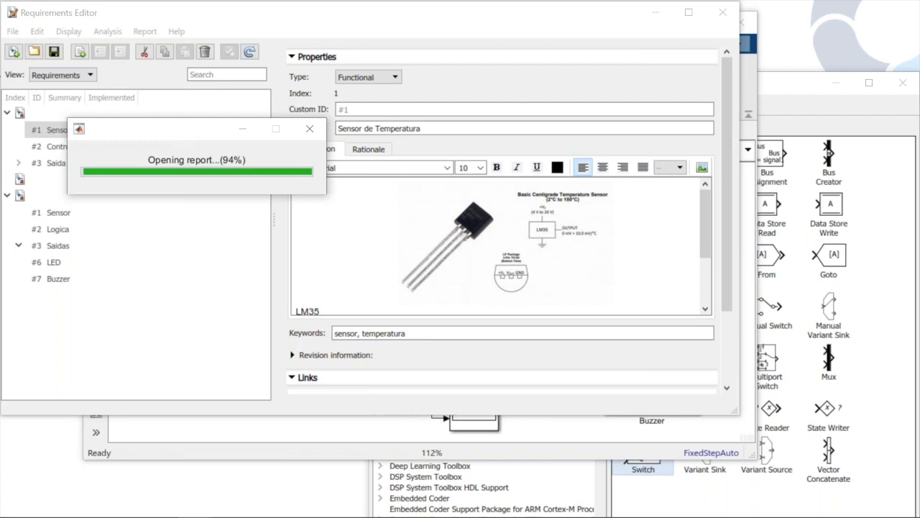
mouse_move(263, 514)
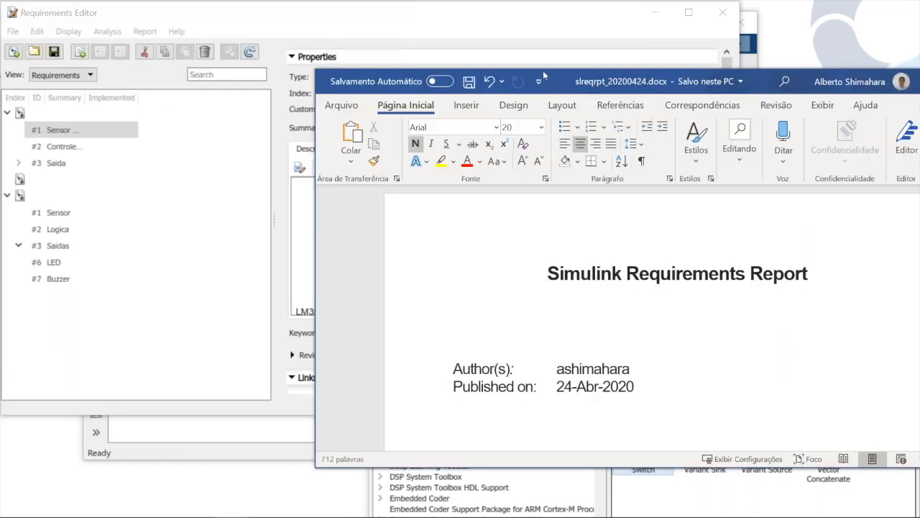
left_click_drag(542, 71, 427, 34)
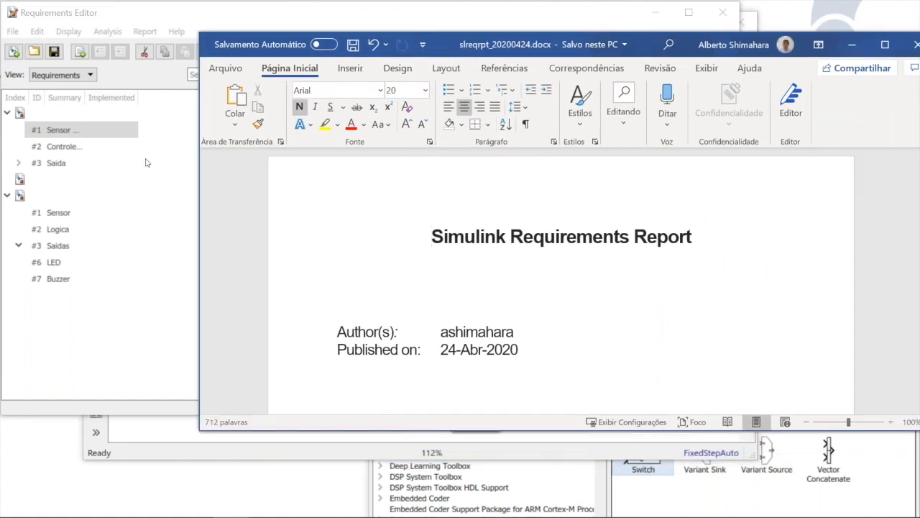
Return to the Requirements Editor and run the analysis that shows code traceability
left_click(146, 163)
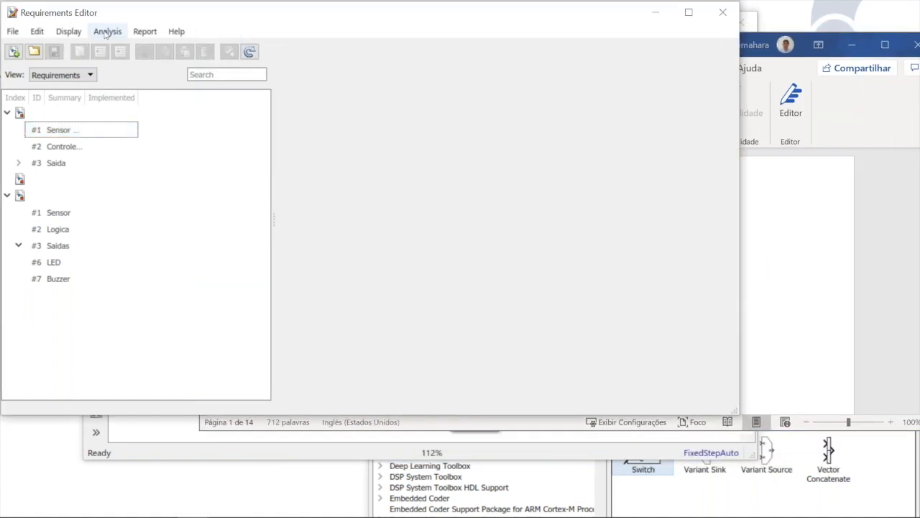
left_click(106, 32)
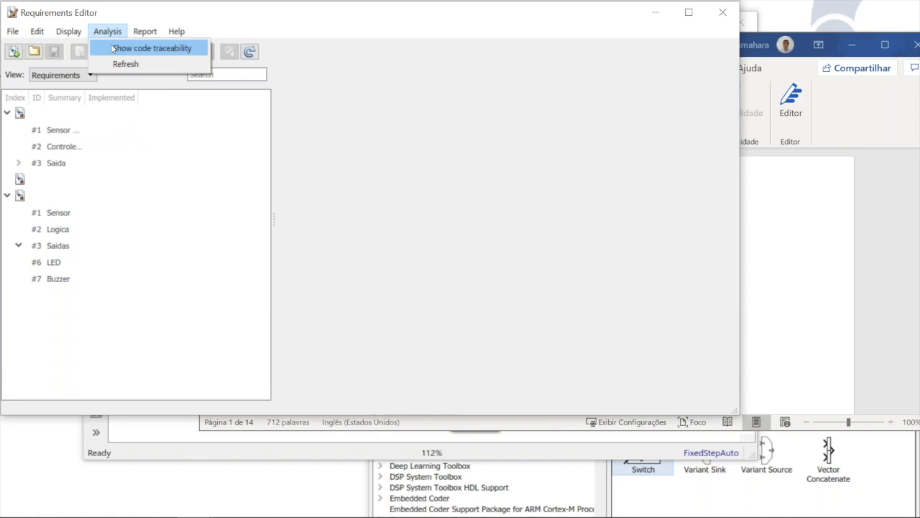
left_click(113, 48)
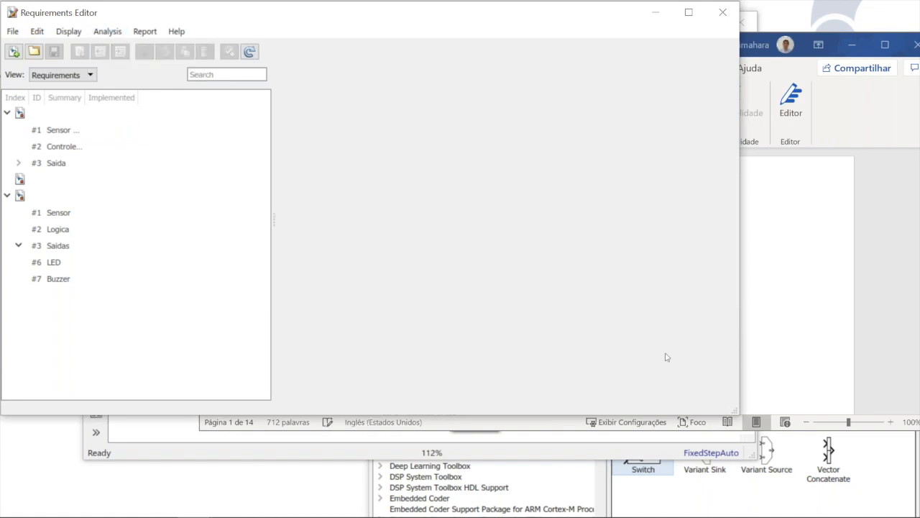
Go through the Simulink Requirements Report in Word from the title page to the table of contents
left_click(839, 351)
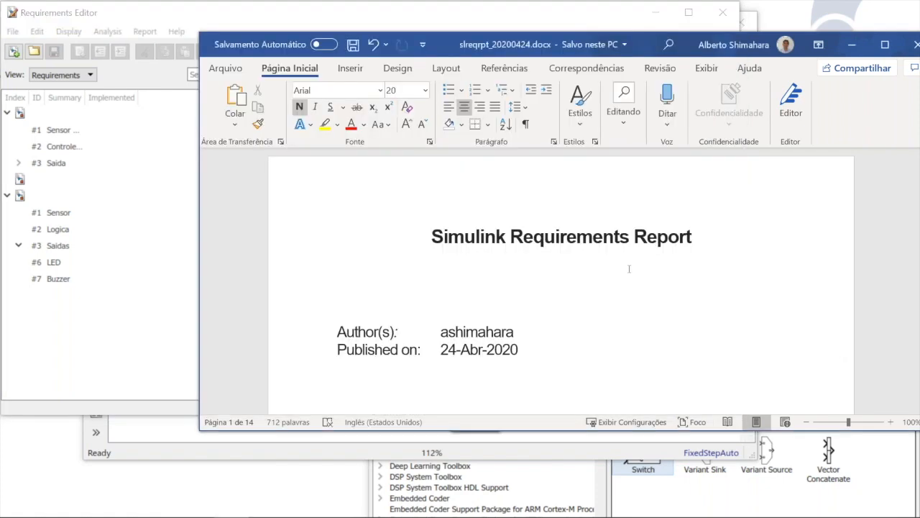
key("Down")
key("Down")
key("Down")
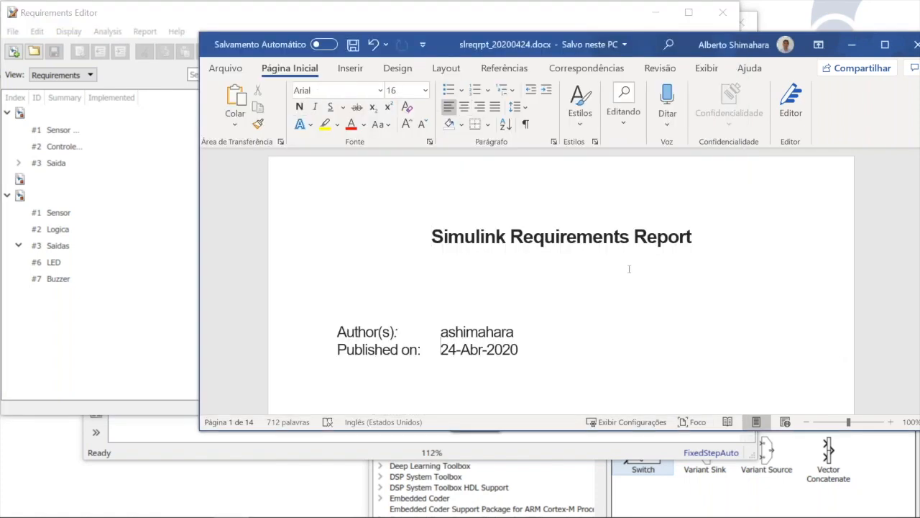
key("Down")
key("Down")
key("Down")
key("Down")
key("Down")
key("Down")
key("Down")
key("Down")
key("Down")
key("Down")
key("Down")
key("Down")
key("Down")
key("Down")
key("Down")
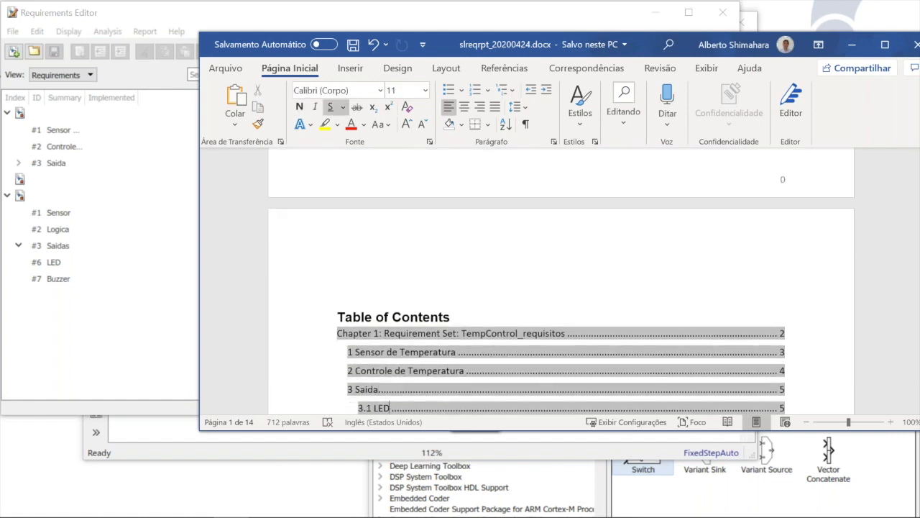
Read the requirements report from the table of contents to section 3.2 Buzzer, examining links, implementation and verification status, and close the document
key("Down")
key("Down")
key("Down")
key("Down")
key("Down")
key("Down")
key("Down")
key("Down")
key("Down")
key("Down")
key("Down")
key("Down")
key("Down")
key("Down")
key("Down")
key("Down")
key("Down")
key("Down")
key("Down")
key("Down")
key("Down")
key("Down")
key("Down")
key("Down")
key("Down")
key("Down")
key("Down")
key("Down")
key("Down")
key("Down")
key("Down")
key("Down")
key("Down")
key("Down")
key("Down")
key("Down")
key("Down")
key("Down")
key("Down")
key("Down")
key("Down")
key("Down")
key("Down")
key("Down")
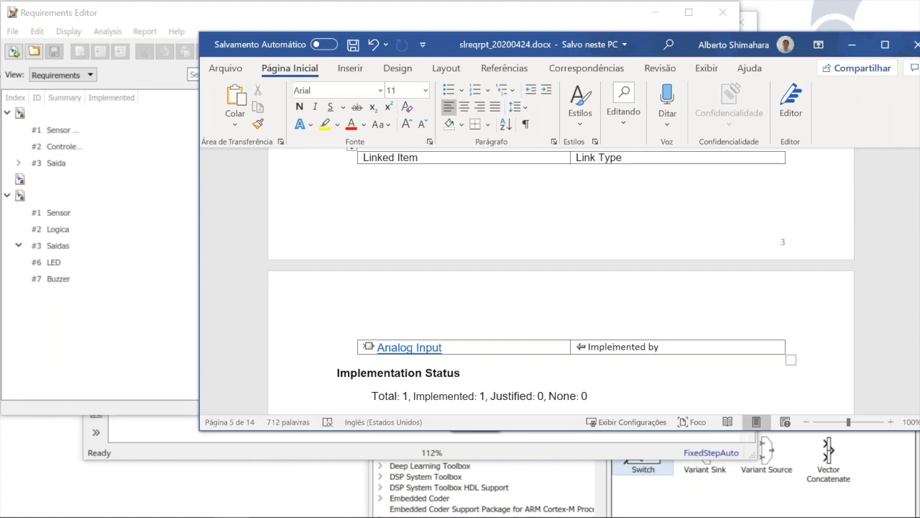
key("Down")
key("Down")
key("Down")
key("Down")
key("Down")
key("Down")
key("Down")
key("Down")
key("Down")
key("Down")
key("Down")
key("Down")
key("Down")
key("Down")
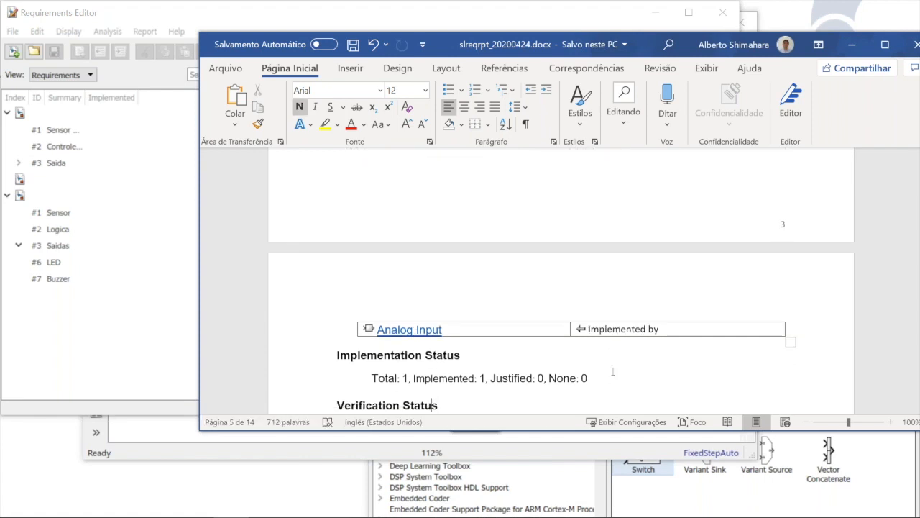
key("Down")
key("Down")
key("Down")
key("Down")
key("Down")
key("Down")
key("Down")
key("Down")
key("Down")
key("Down")
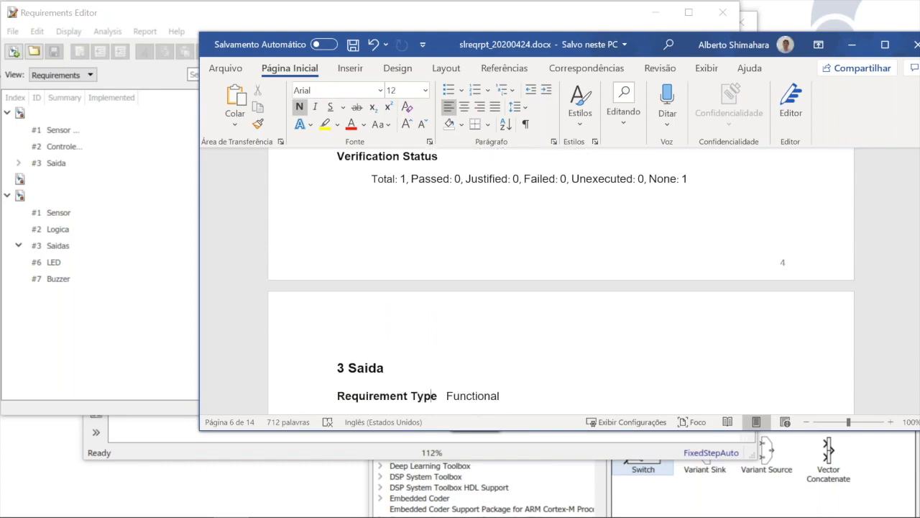
key("Down")
key("Down")
key("Down")
key("Down")
key("Down")
key("Down")
key("Down")
key("Down")
key("Down")
key("Down")
key("Down")
key("Down")
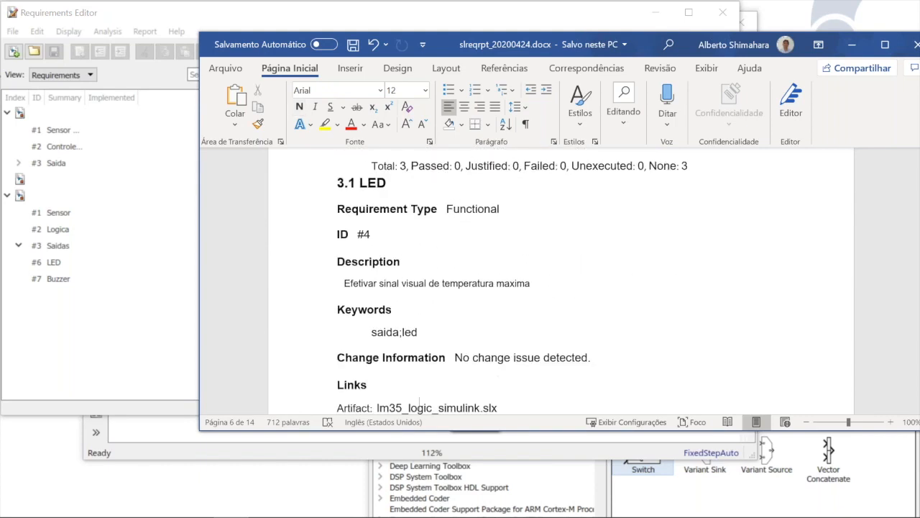
key("Down")
key("Down")
key("Down")
key("Down")
key("Down")
key("Down")
key("Down")
key("Down")
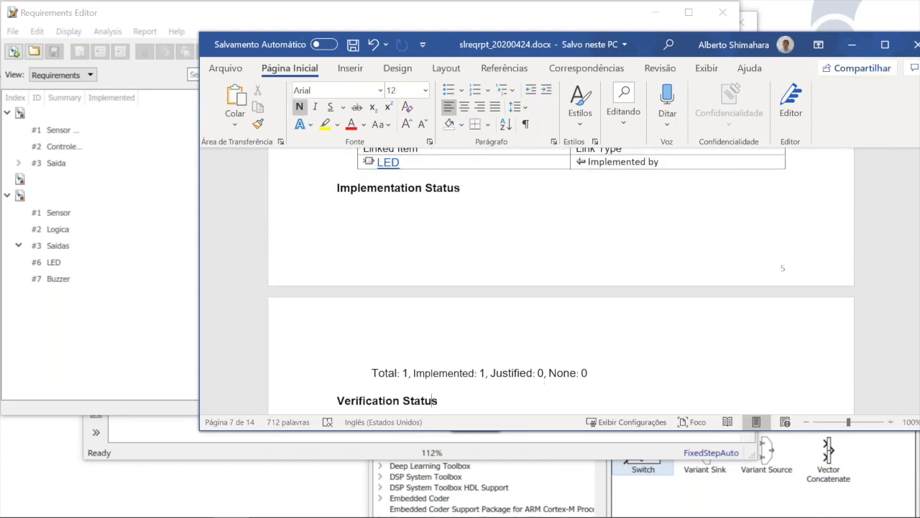
key("Down")
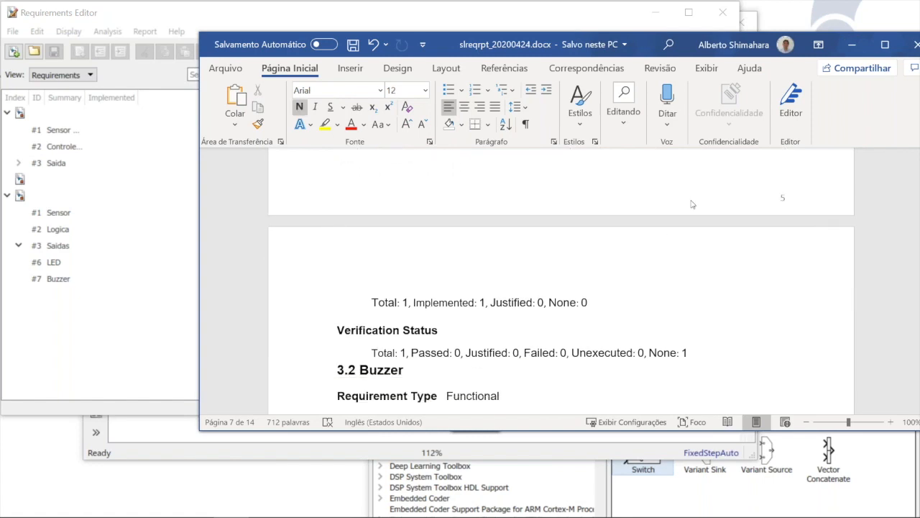
left_click(916, 45)
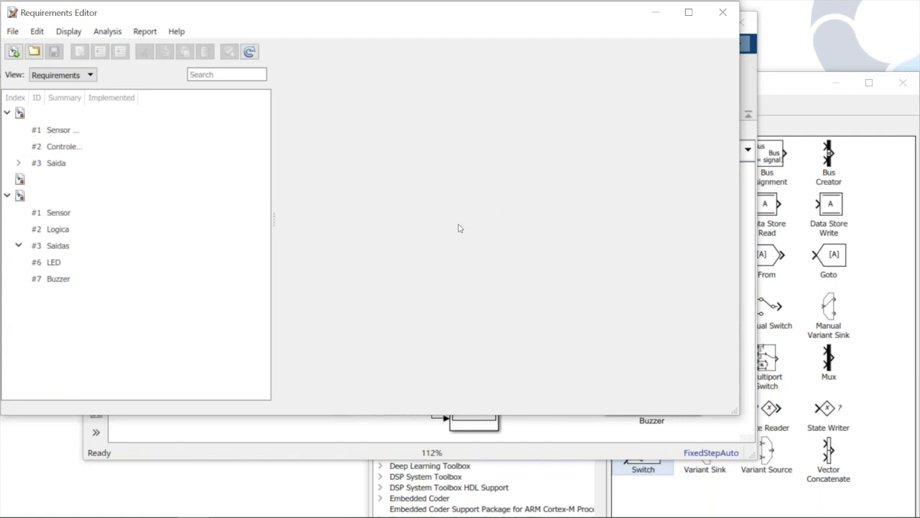
Start generating a traceability matrix from the requirement sets and reposition the matrix window
left_click(103, 33)
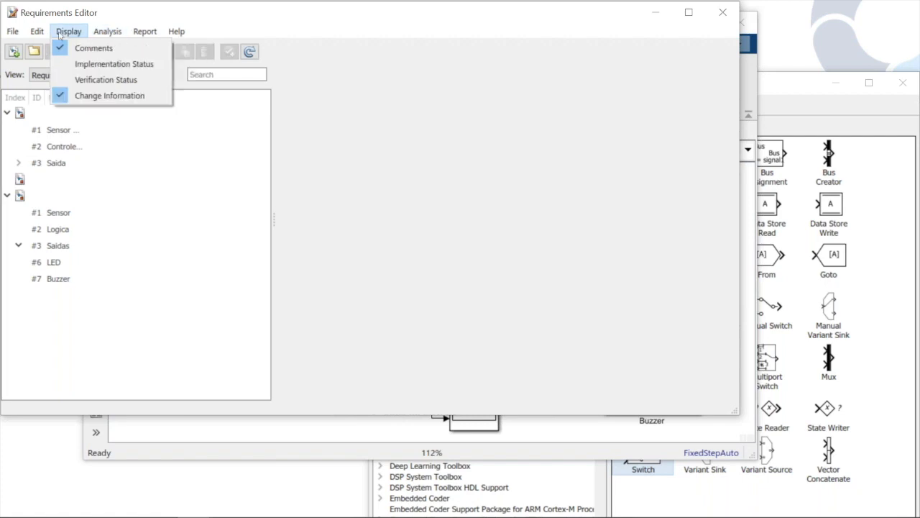
mouse_move(46, 36)
mouse_move(125, 38)
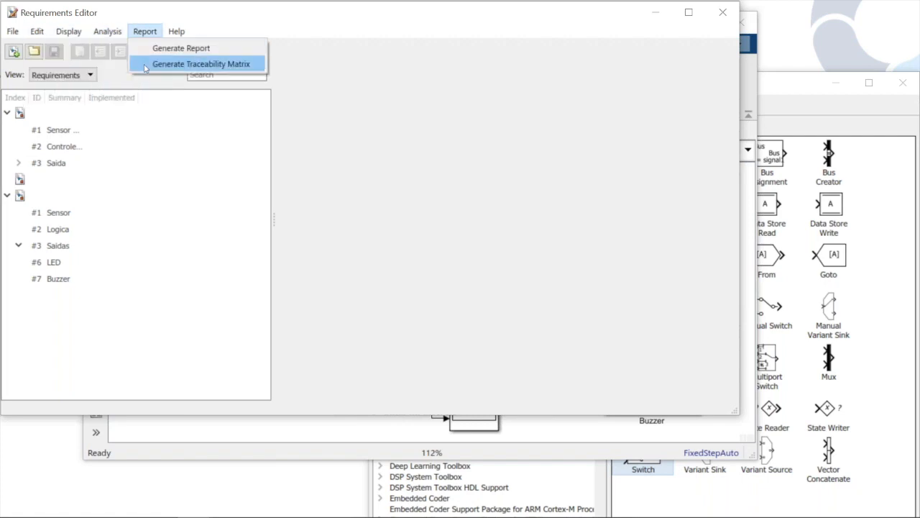
left_click(145, 67)
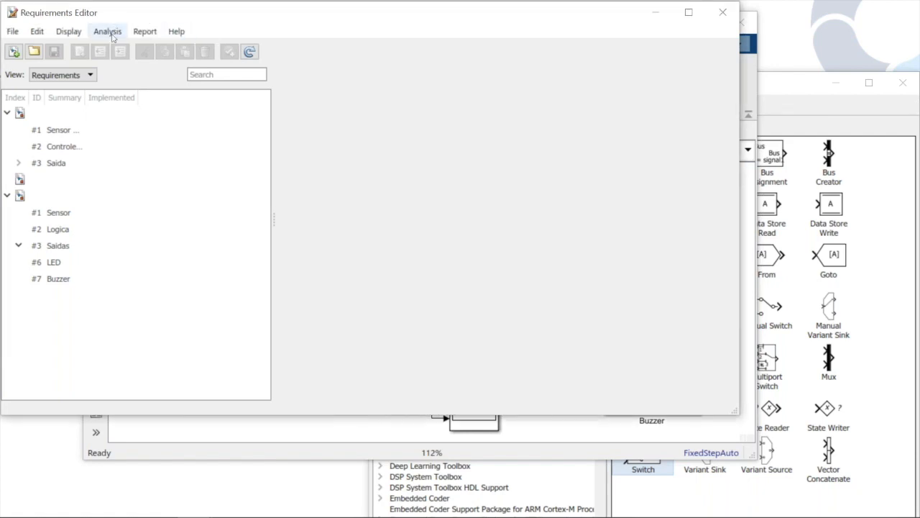
left_click(111, 36)
mouse_move(156, 39)
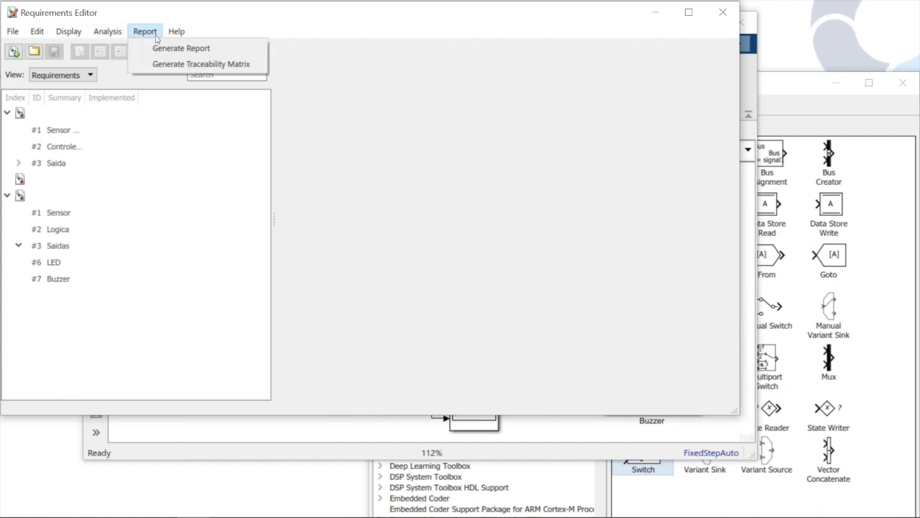
left_click(164, 64)
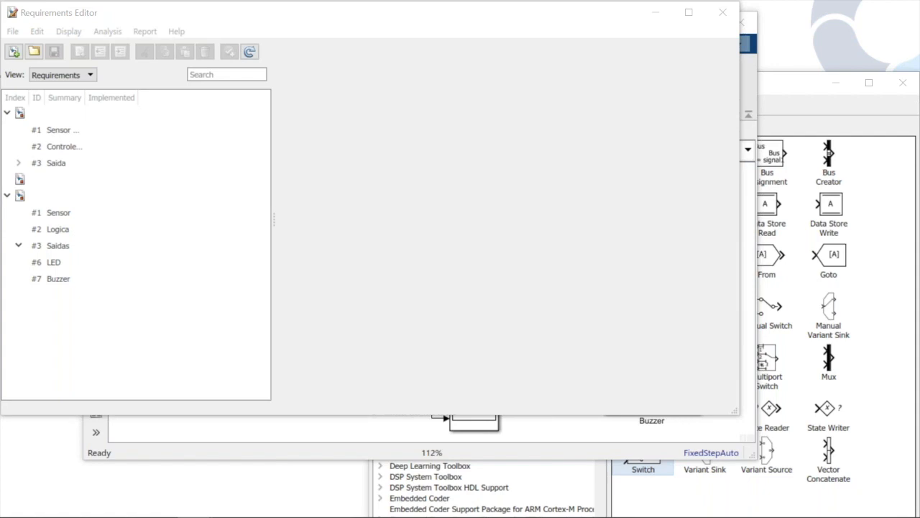
left_click_drag(0, 27, 0, 48)
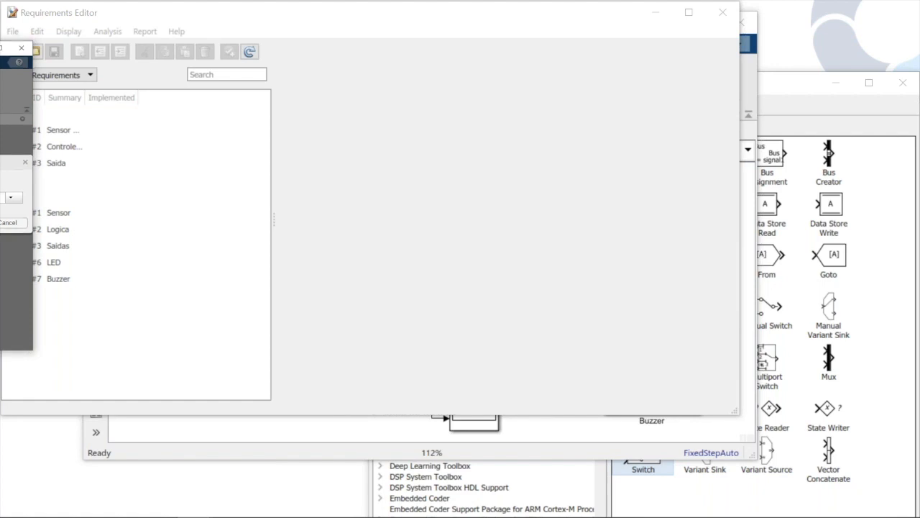
left_click_drag(0, 48, 0, 48)
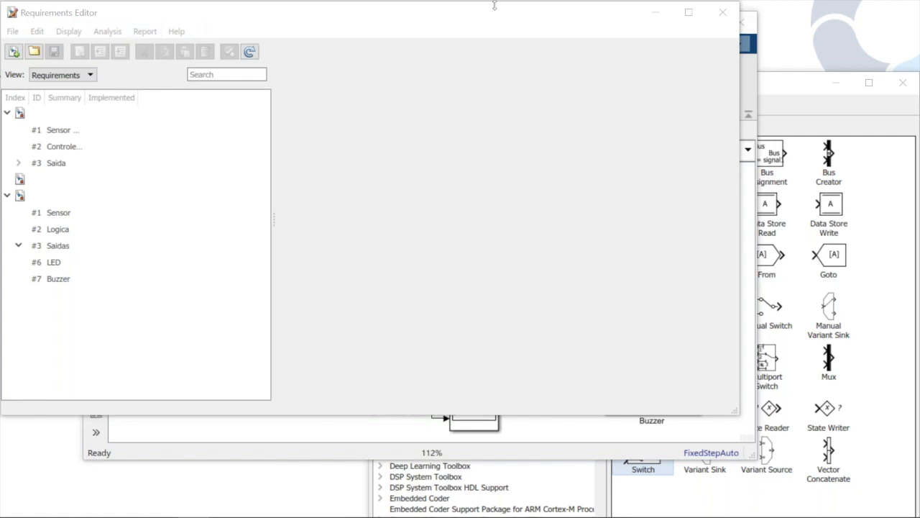
Close the Requirements Editor and check the Analog Input block's pin number and sample time in the model
left_click(722, 13)
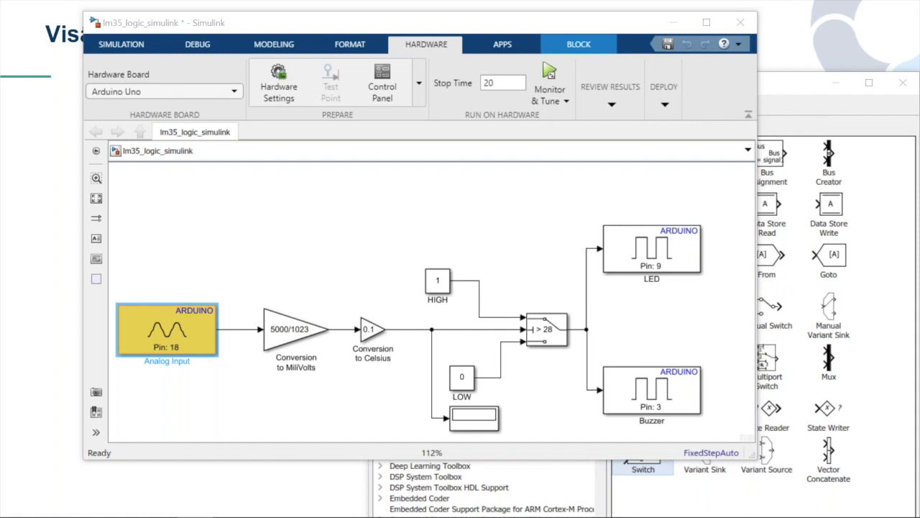
double_click(166, 329)
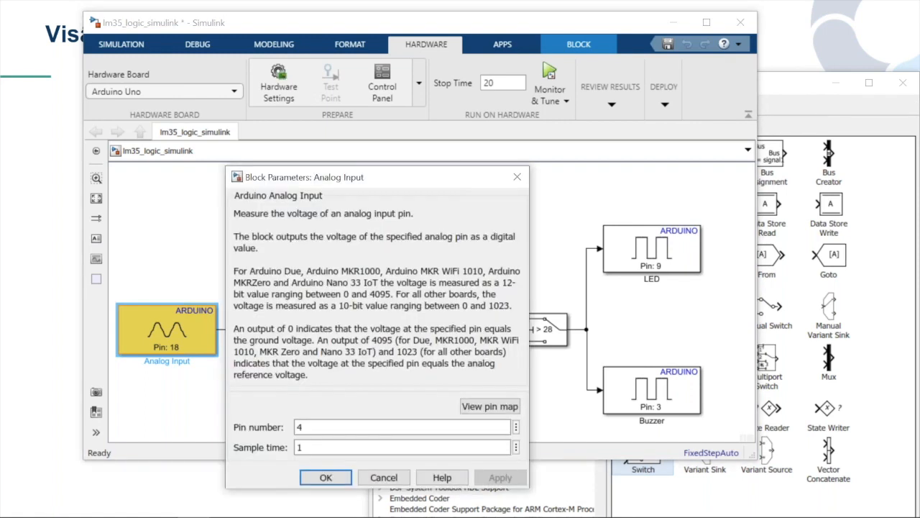
left_click(325, 476)
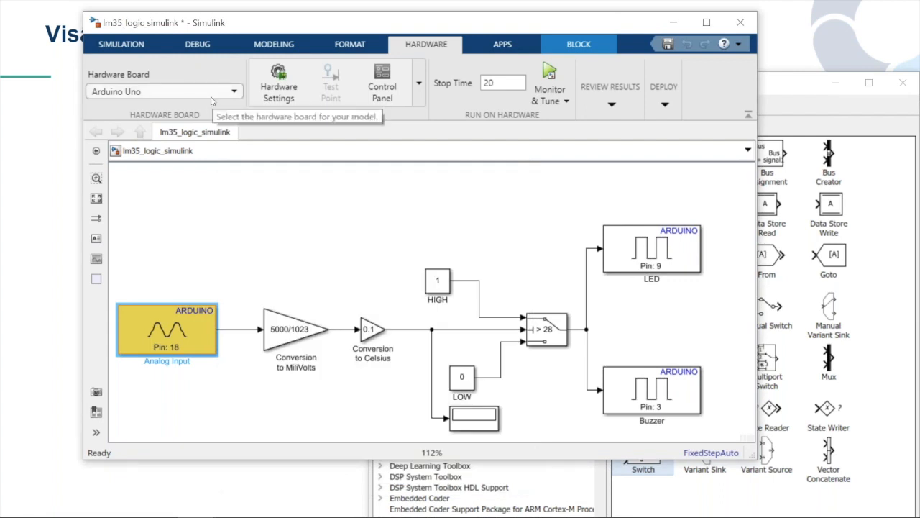
Maximize the lm35_logic_simulink model window and open the model's configuration parameters
left_click(100, 43)
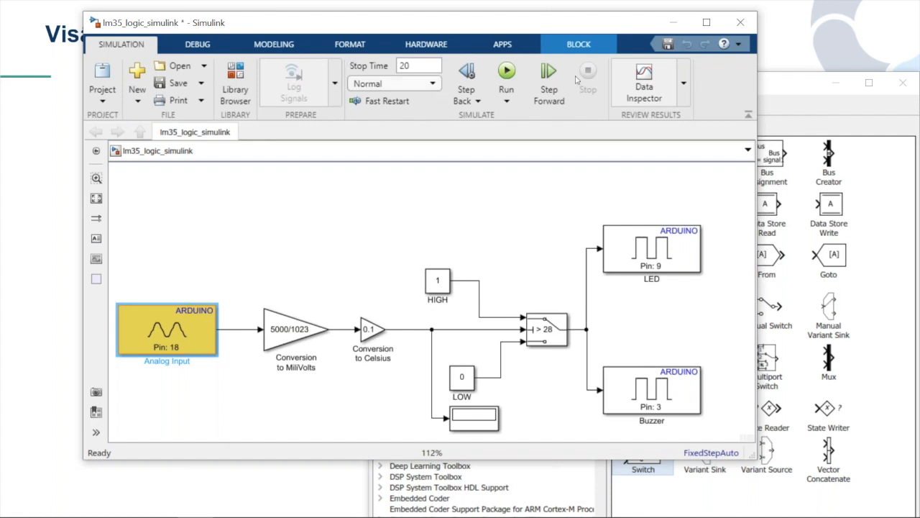
left_click(704, 23)
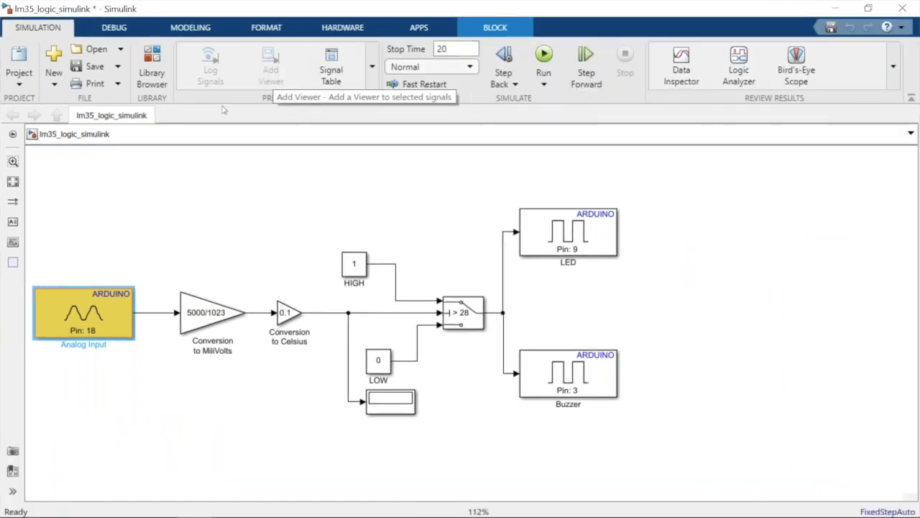
left_click(378, 78)
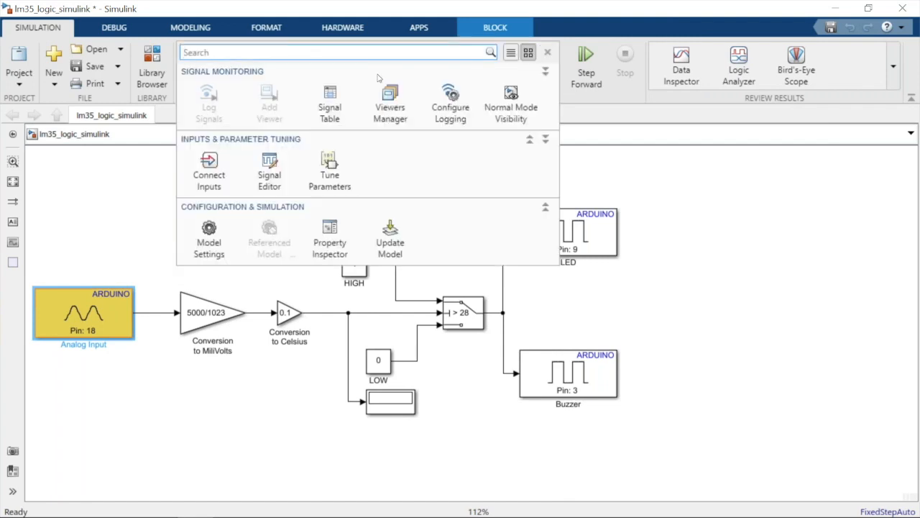
left_click(214, 241)
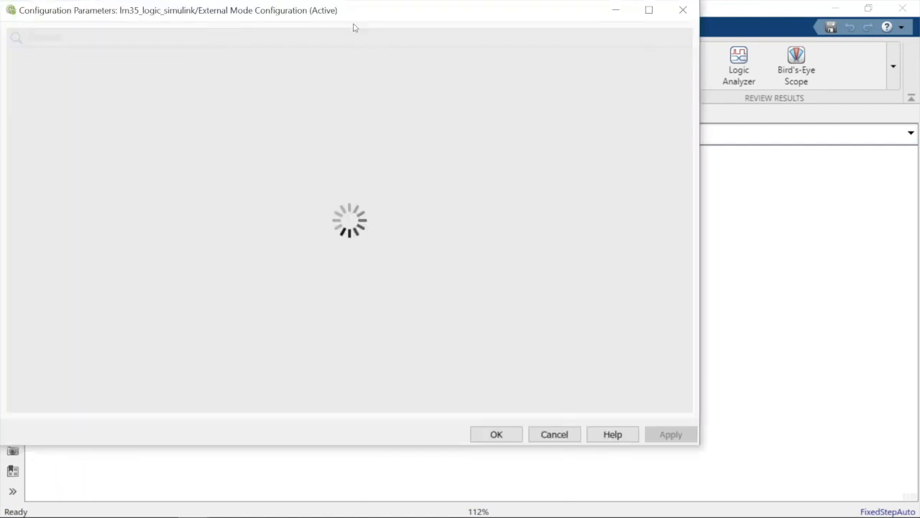
left_click_drag(353, 26, 395, 42)
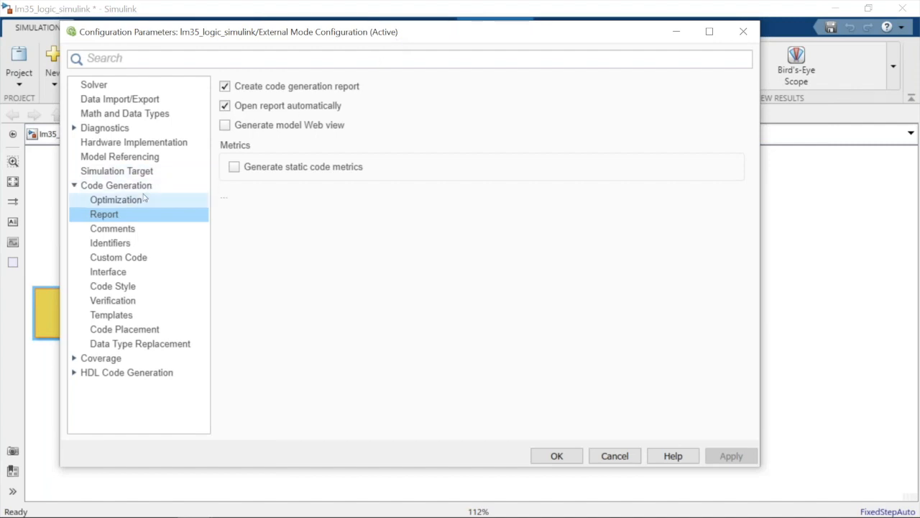
Review the code generation optimization settings and set Arduino Uno as the hardware board in the hardware implementation settings
left_click(144, 199)
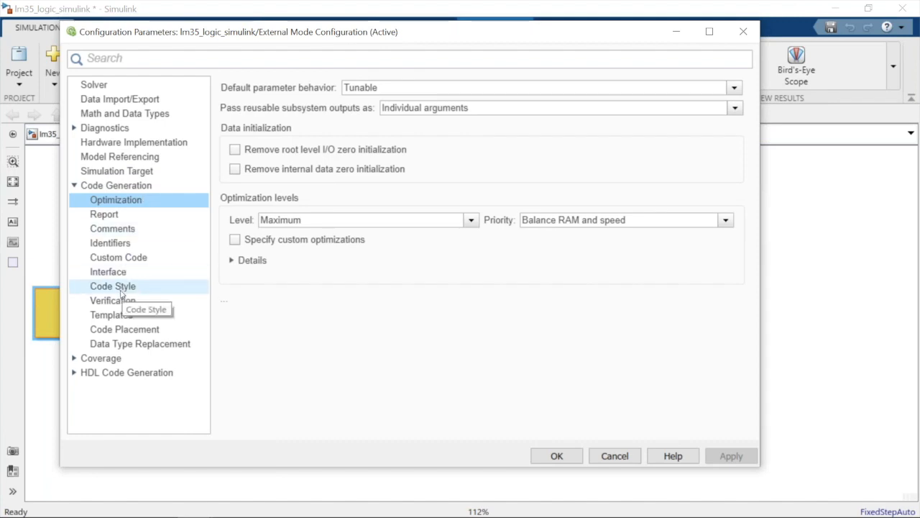
left_click(114, 143)
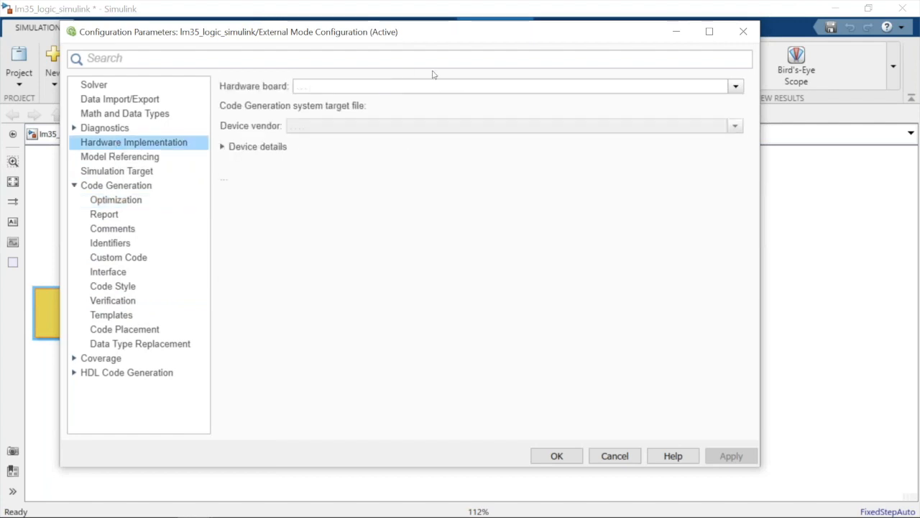
left_click(736, 87)
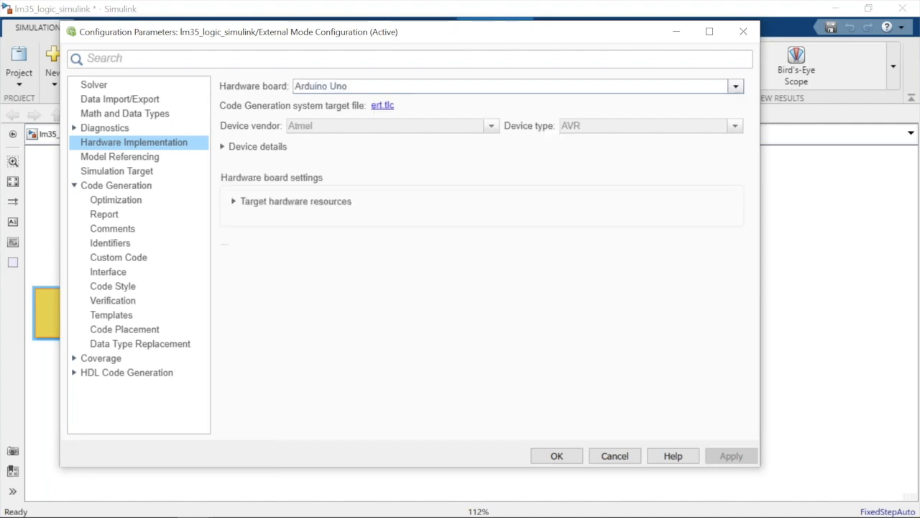
left_click(736, 87)
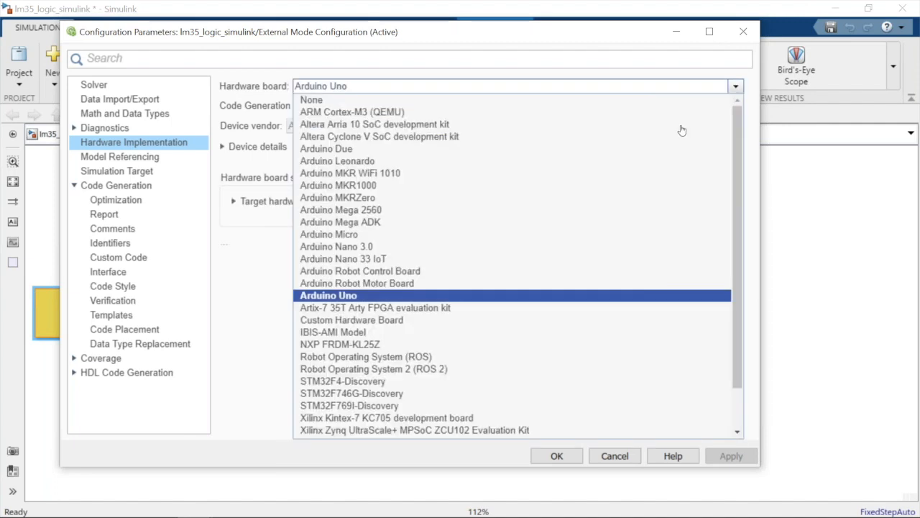
left_click(544, 297)
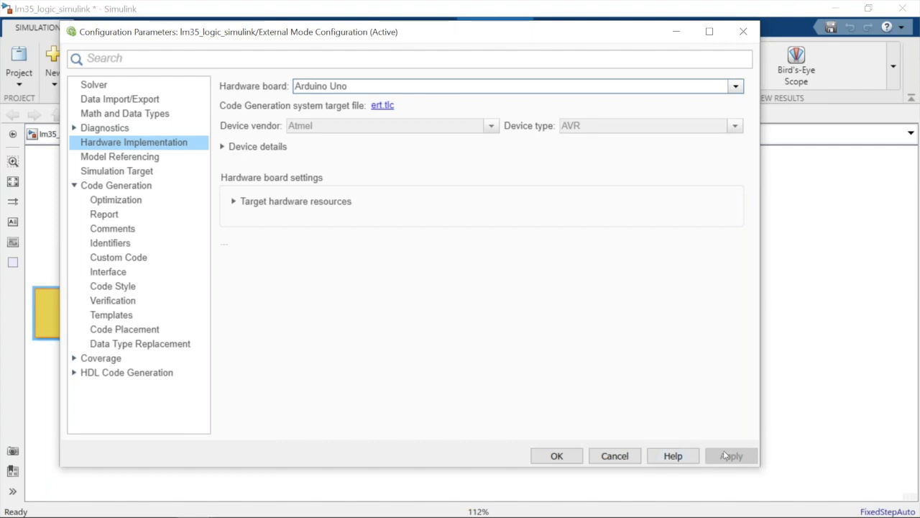
left_click(570, 456)
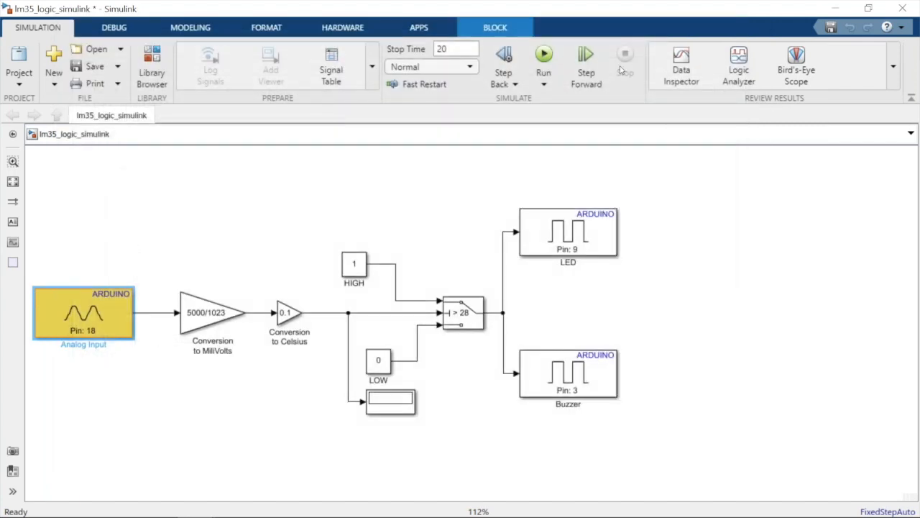
Build and run the model on the Arduino Uno with Monitor & Tune, keeping the stop time of 20
left_click(344, 27)
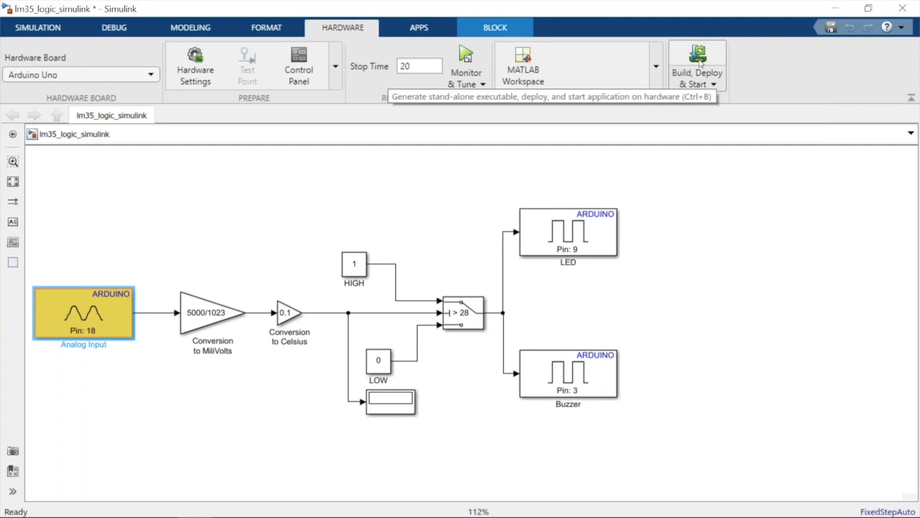
left_click(465, 57)
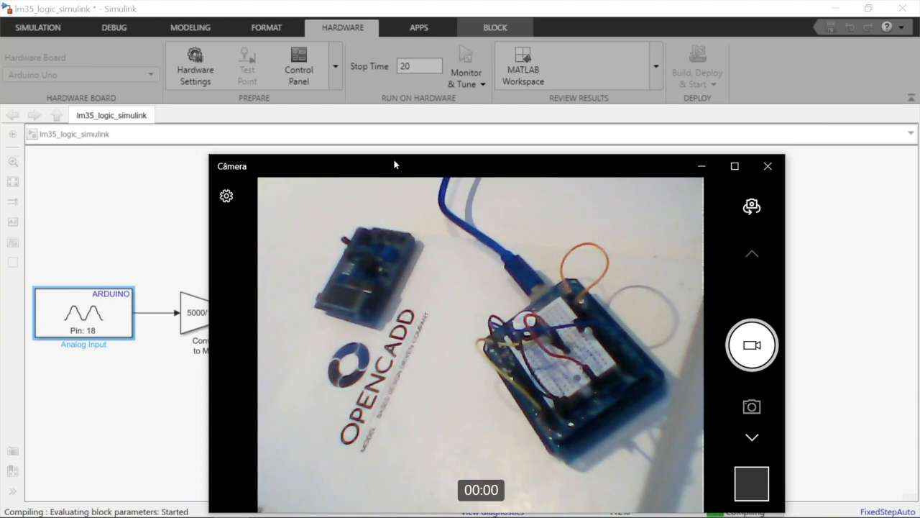
Move the camera view of the Arduino board clear of the block diagram and view the compilation diagnostics
left_click_drag(394, 164, 613, 165)
left_click_drag(705, 172, 721, 166)
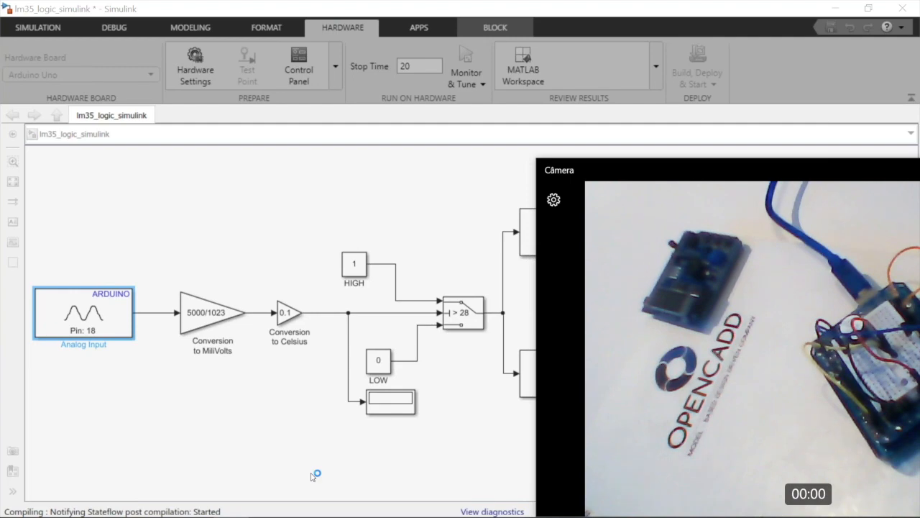
left_click(475, 512)
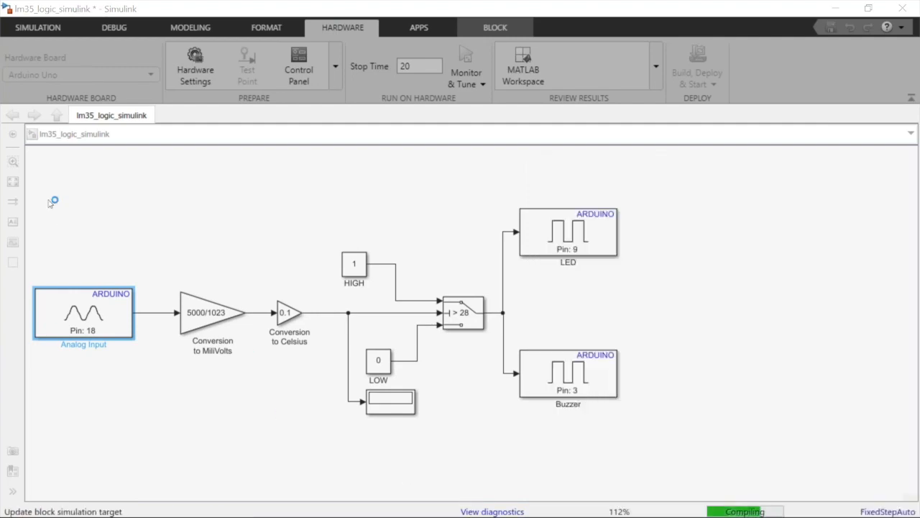
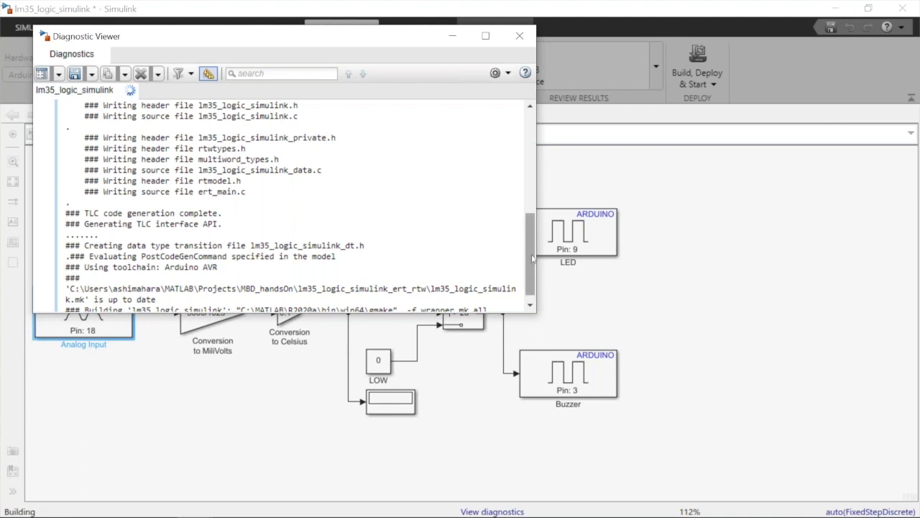
Check the end of the build diagnostics and place the Camera view of the Arduino board beside the left part of the block diagram
left_click_drag(531, 256, 538, 305)
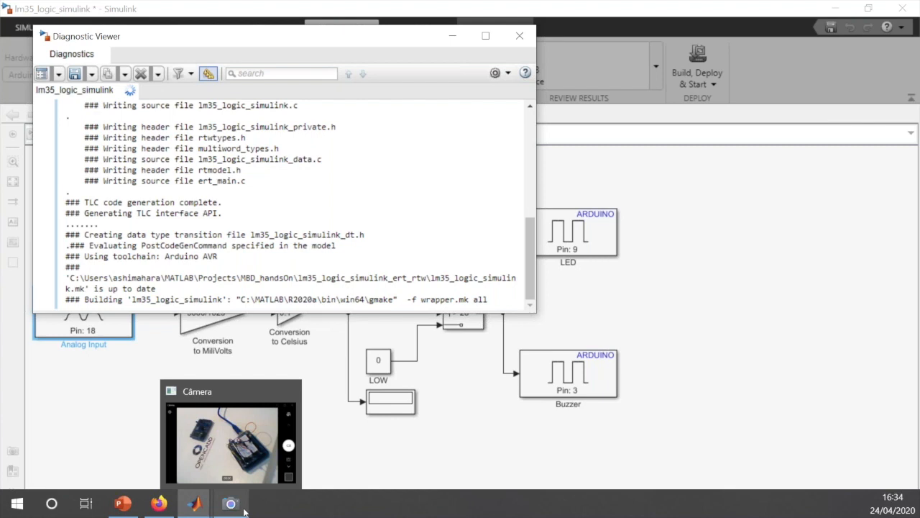
left_click(243, 510)
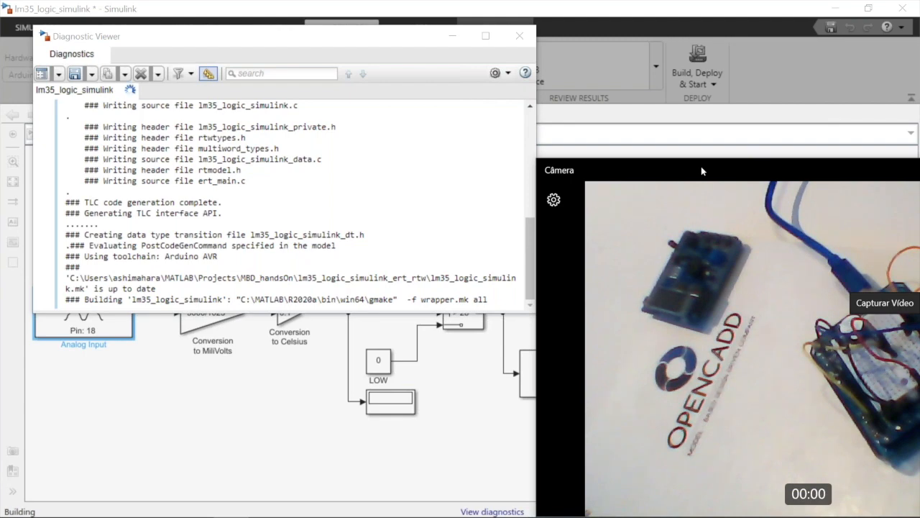
left_click_drag(701, 171, 623, 169)
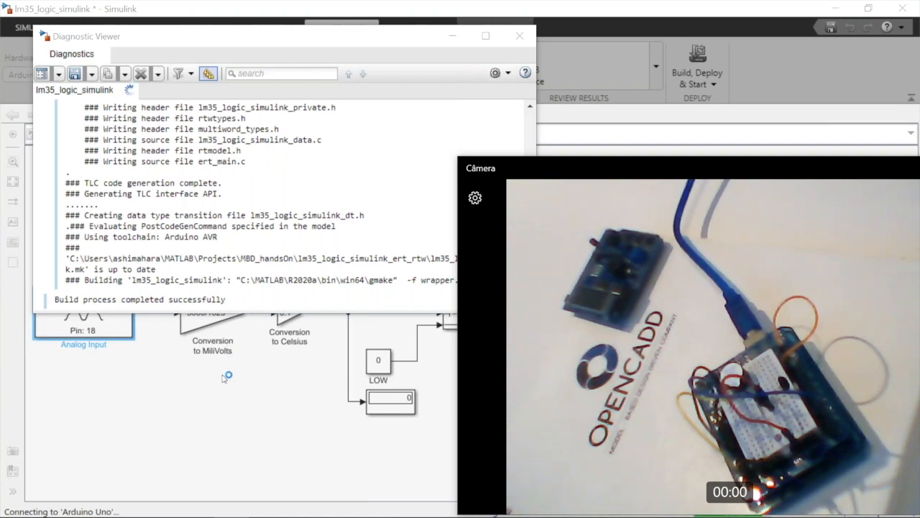
left_click(223, 377)
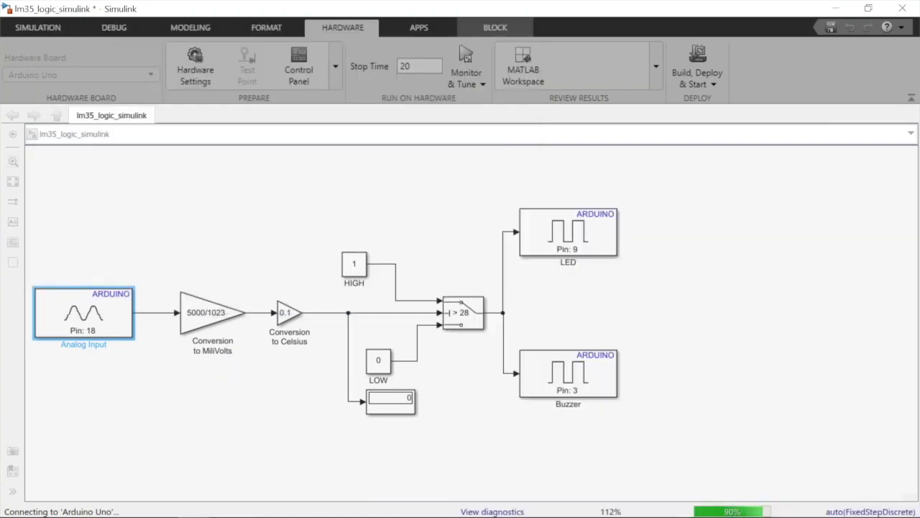
left_click(230, 504)
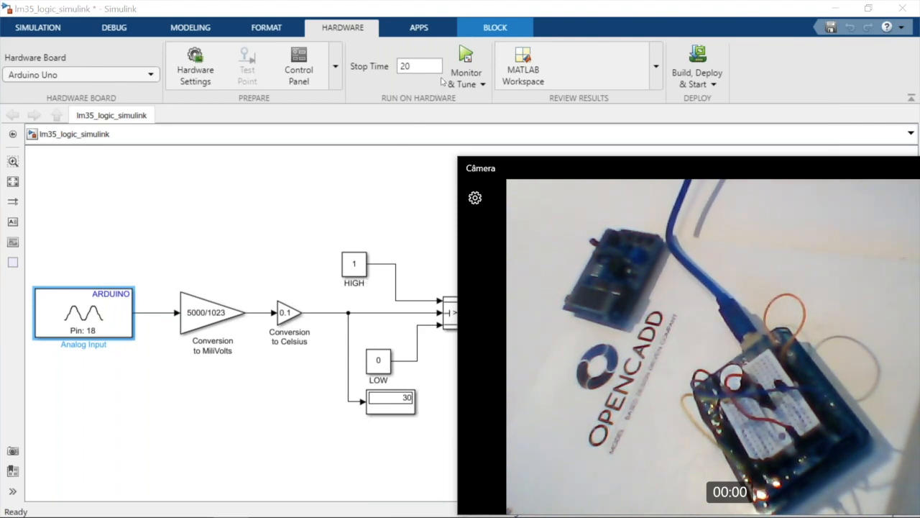
Run the model again on the Arduino Uno with Monitor & Tune
left_click(481, 85)
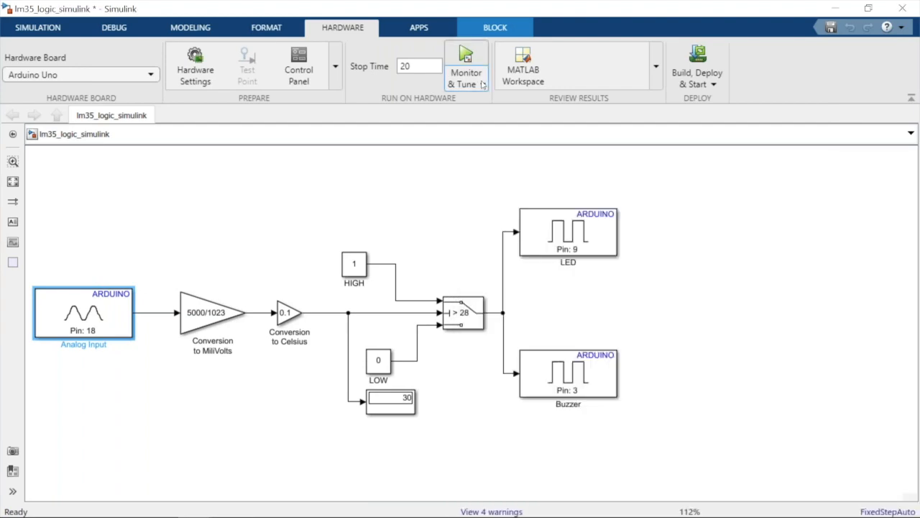
left_click(482, 85)
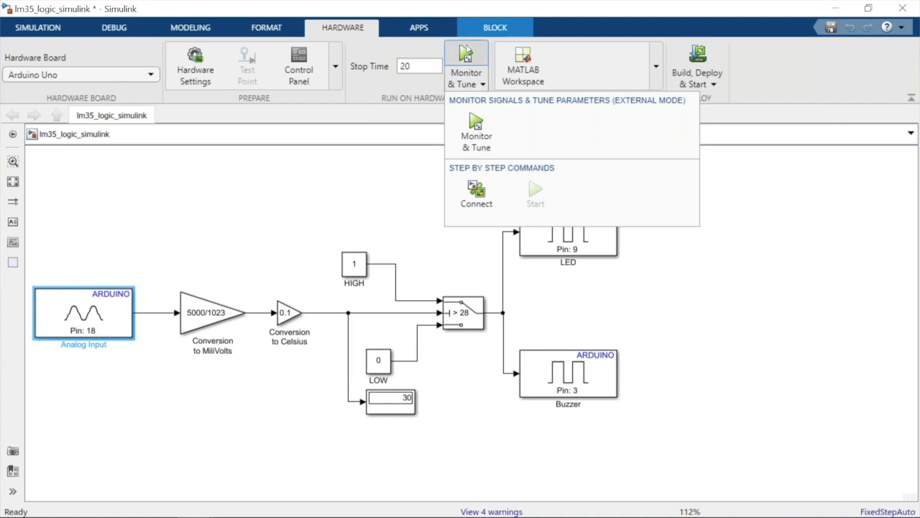
left_click(465, 52)
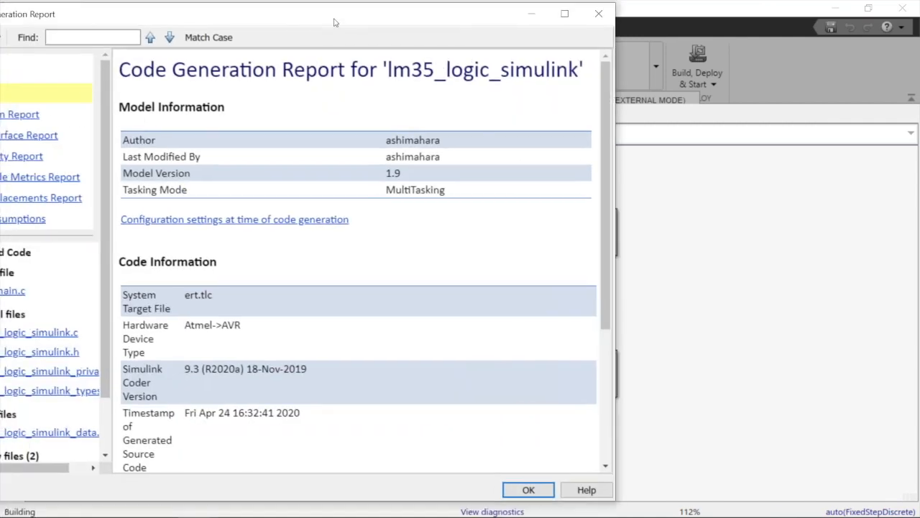
Bring the Code Generation Report fully into view and review its model, code and additional information in the Summary
left_click_drag(334, 22, 412, 17)
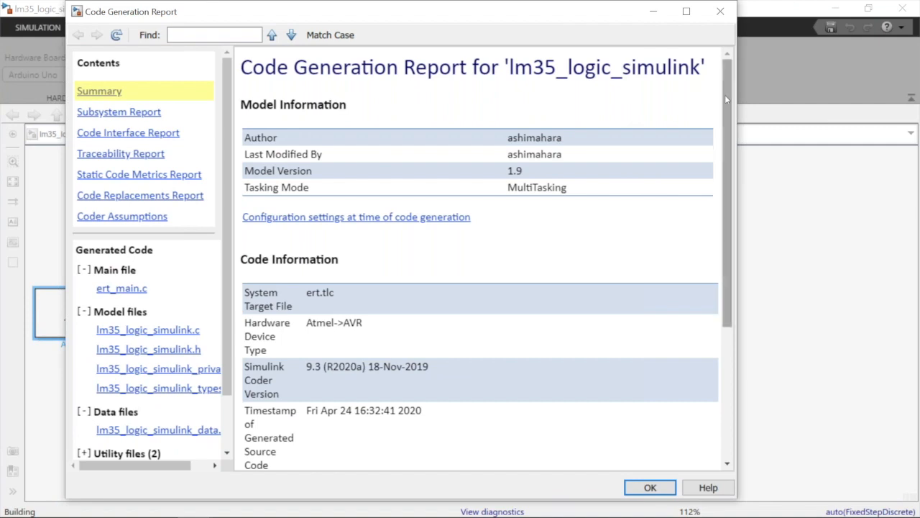
left_click_drag(724, 95, 703, 254)
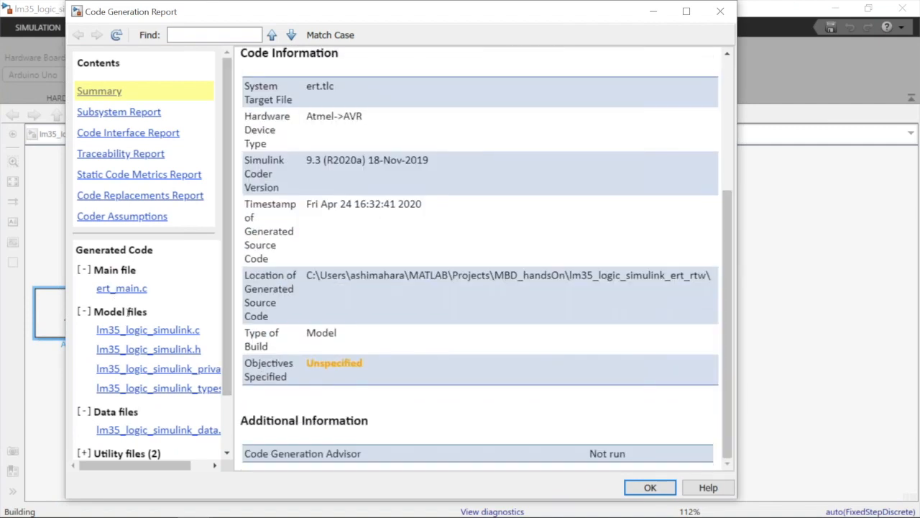
left_click(142, 332)
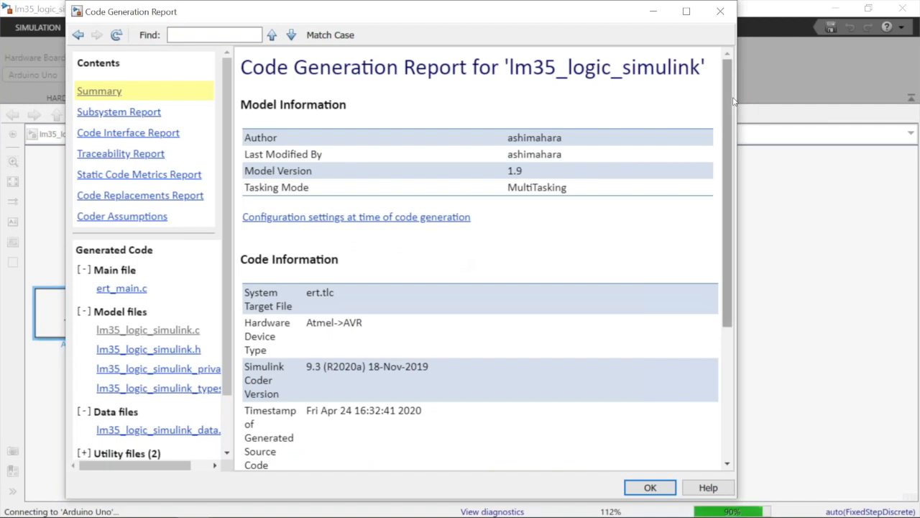
scroll(350, 258, "down", 5)
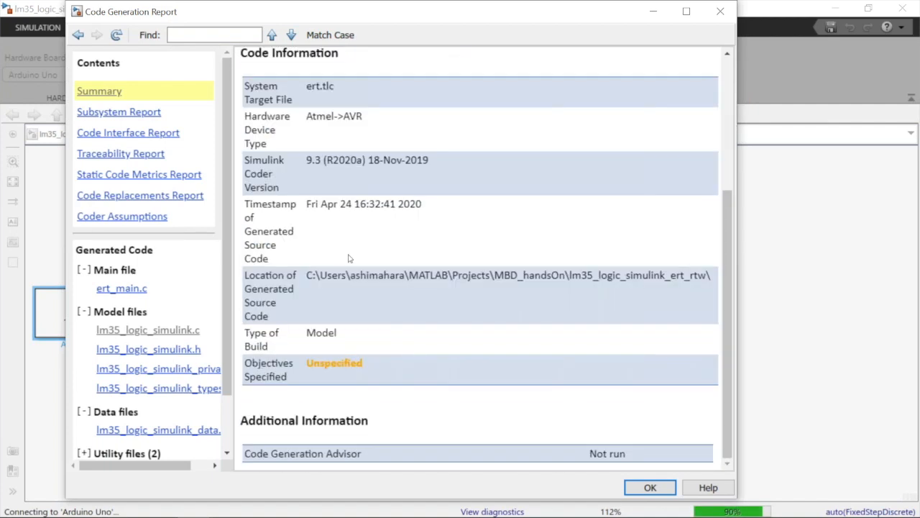
Review the generated lm35_logic_simulink.c down to the model step function and trace its Analog Input comment back to the block
left_click(148, 331)
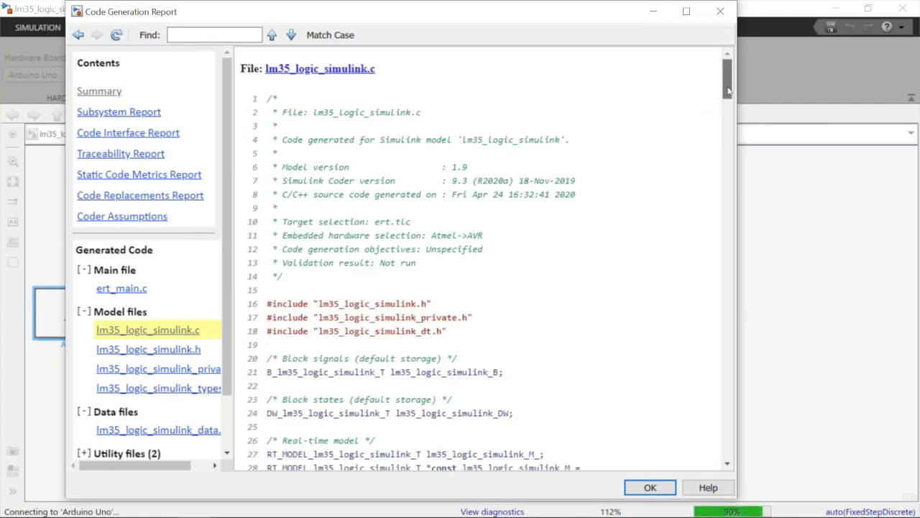
scroll(728, 104, "down", 3)
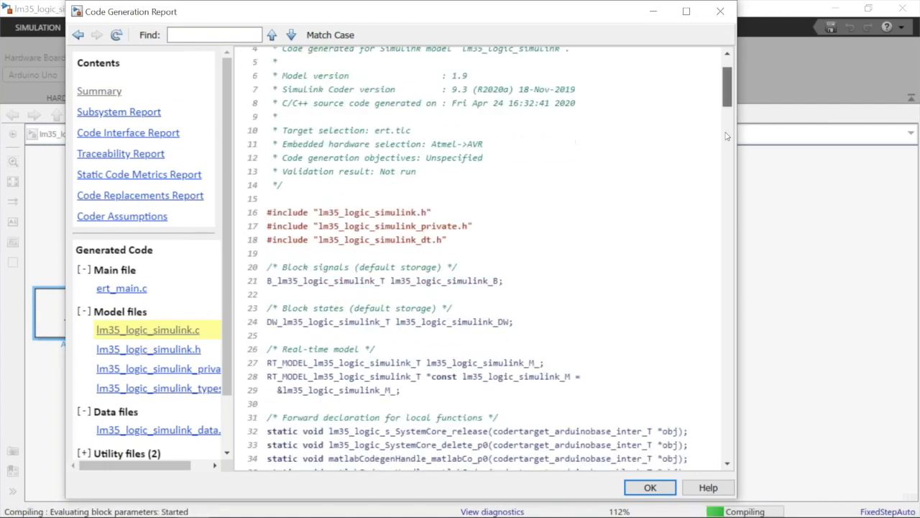
scroll(726, 153, "down", 15)
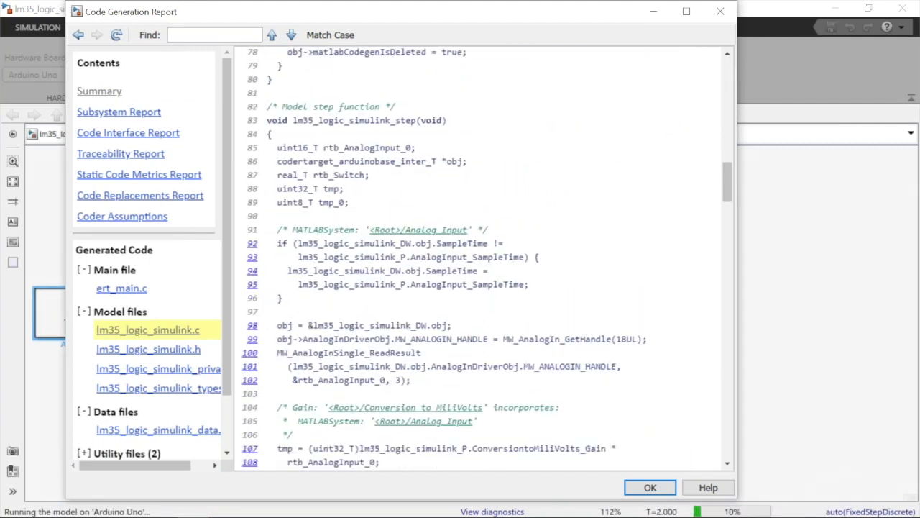
left_click(419, 230)
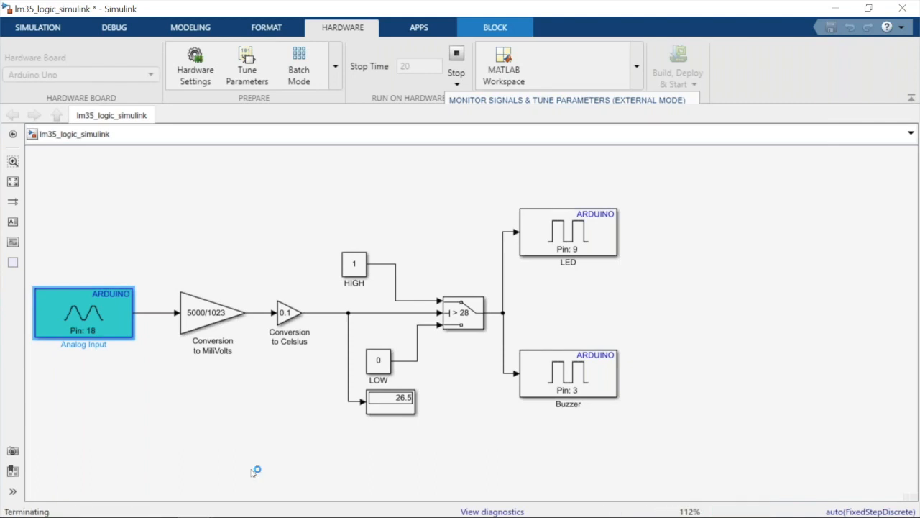
View the Arduino board in Camera, set the model's stop time to inf and run it with Monitor & Tune
mouse_move(312, 515)
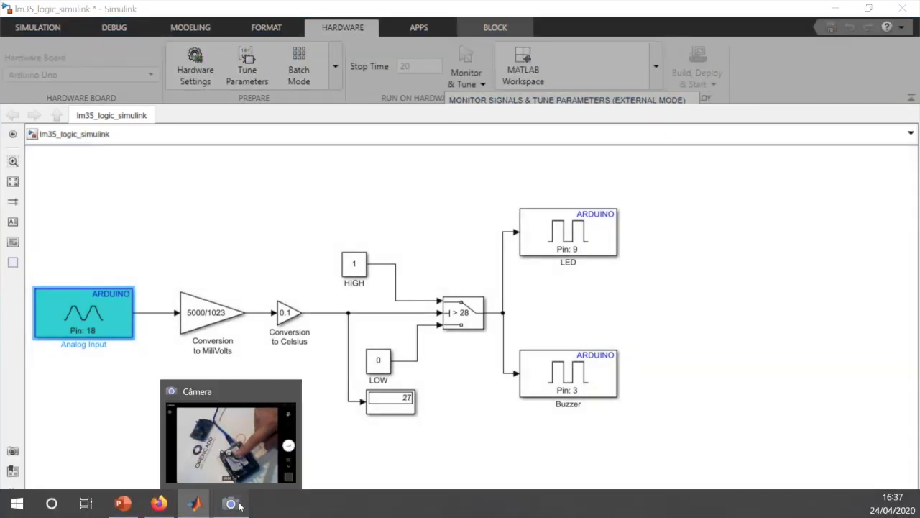
left_click(231, 504)
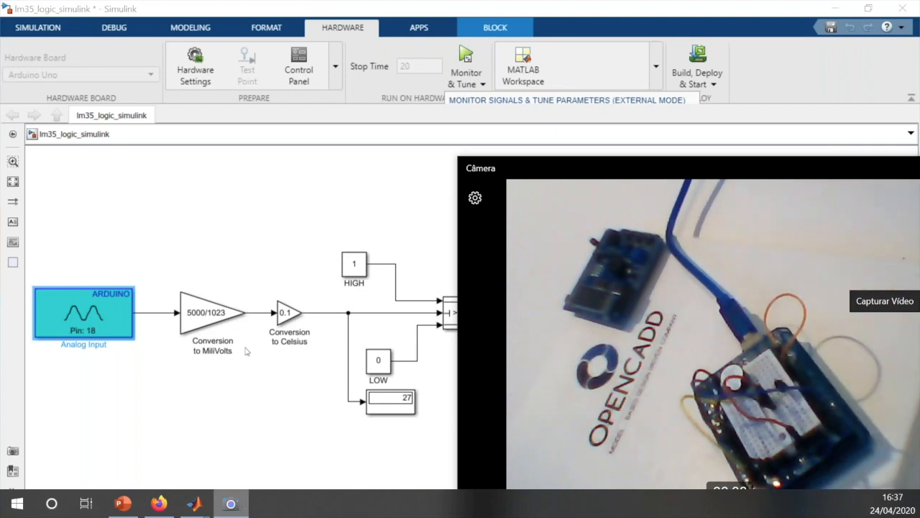
left_click(414, 67)
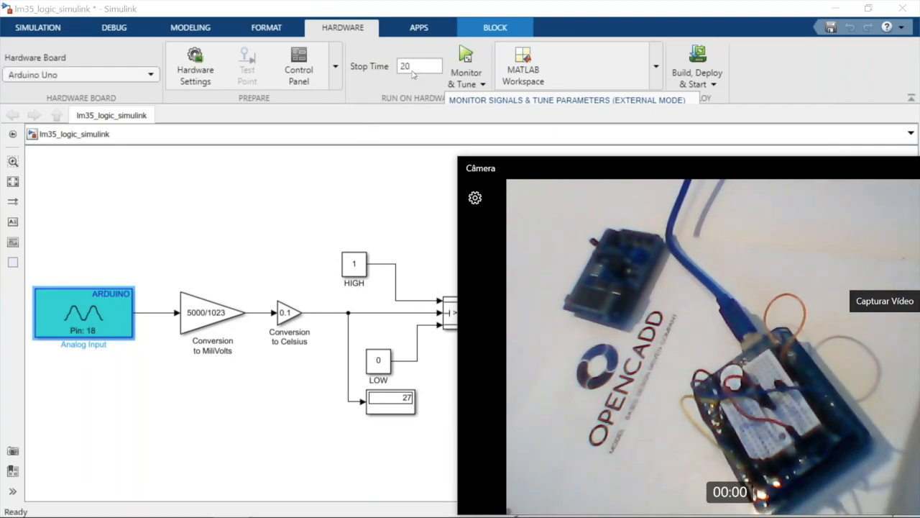
type("in")
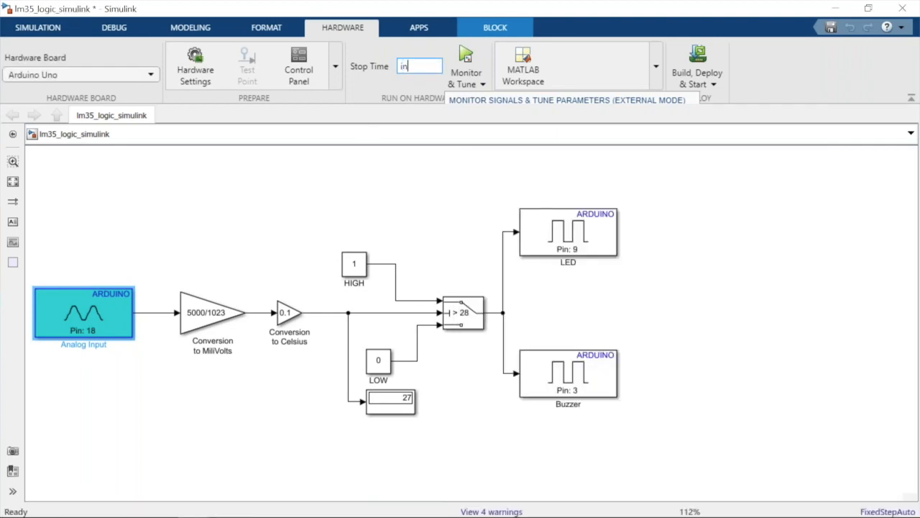
type("f")
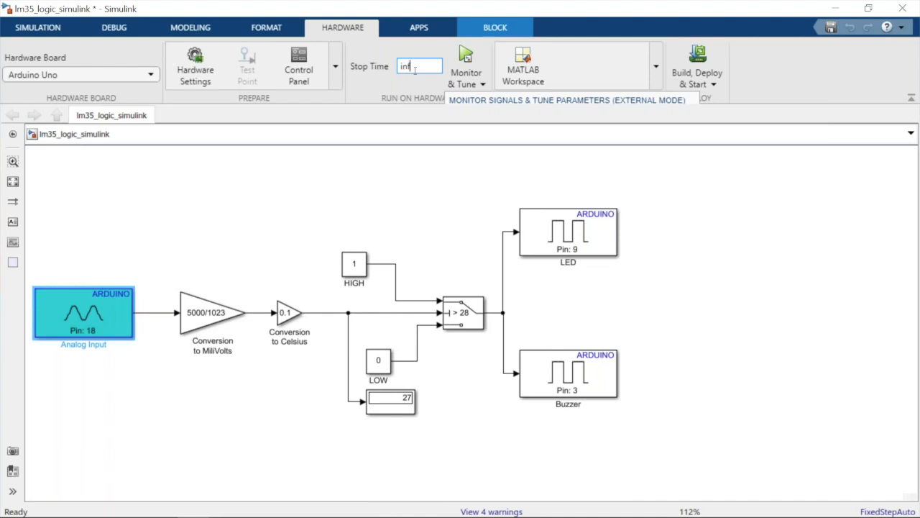
left_click(467, 58)
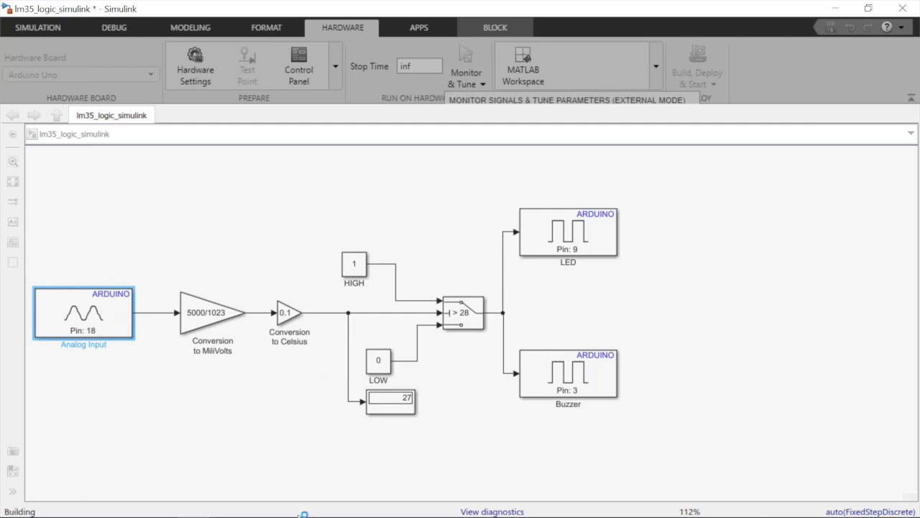
Show the Camera view of the Arduino board beside the model and minimize the Code Generation Report
mouse_move(302, 516)
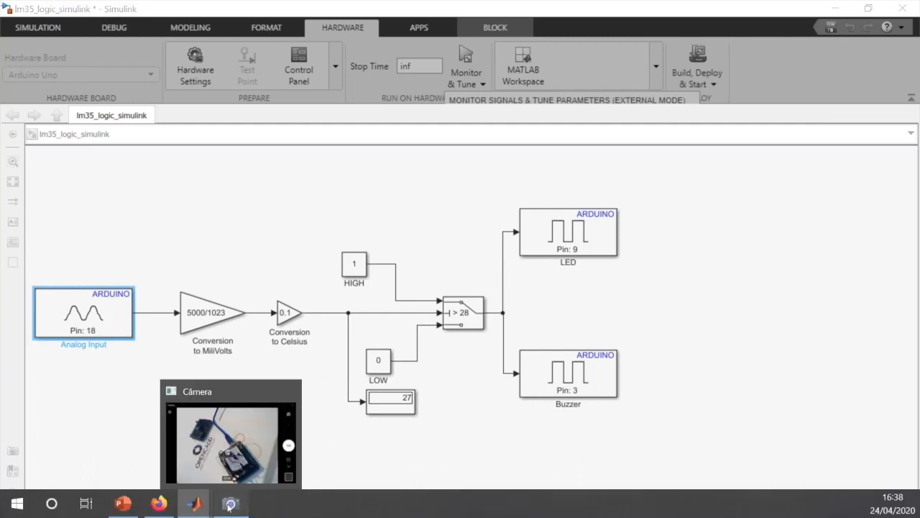
left_click(229, 504)
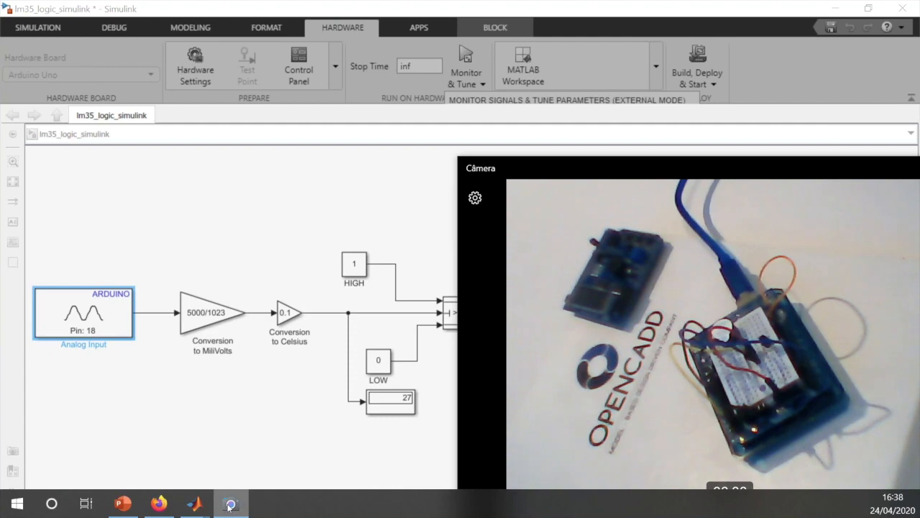
mouse_move(205, 511)
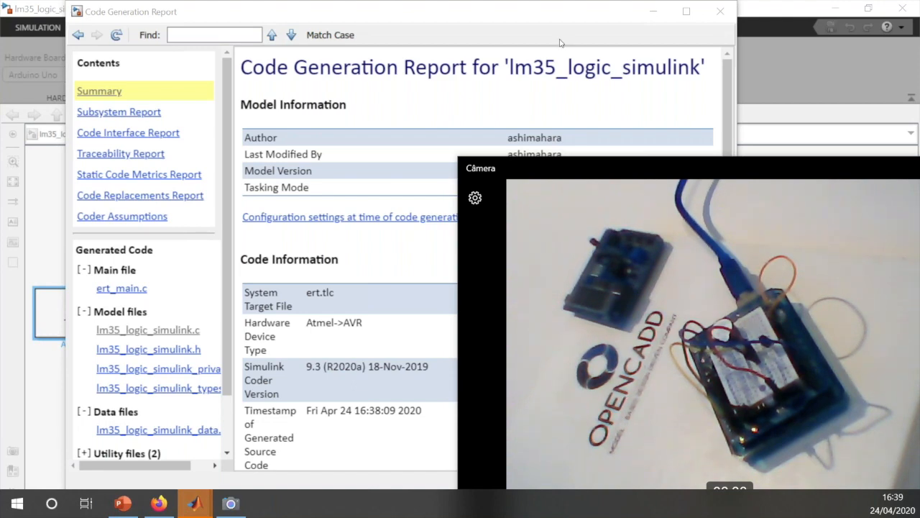
left_click(653, 13)
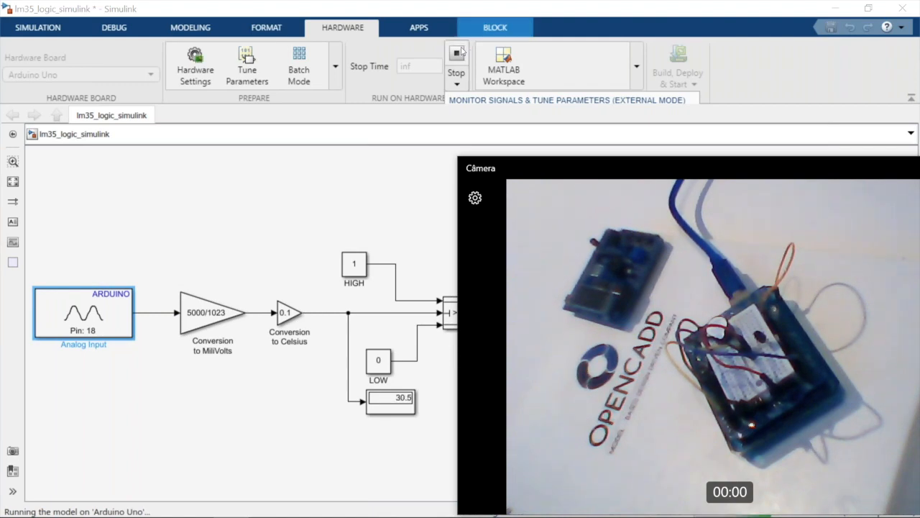
Stop the model on the Arduino Uno, select the LED block and start Monitor & Tune again
left_click(461, 48)
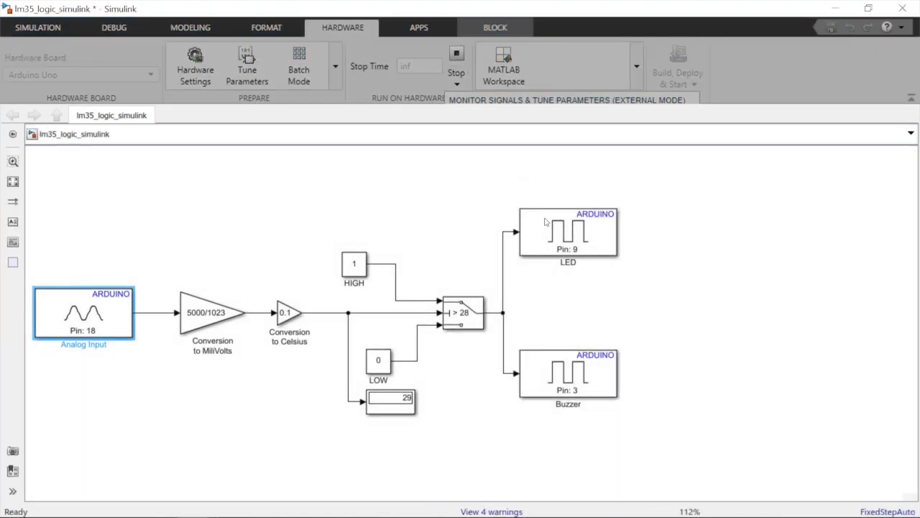
left_click(545, 221)
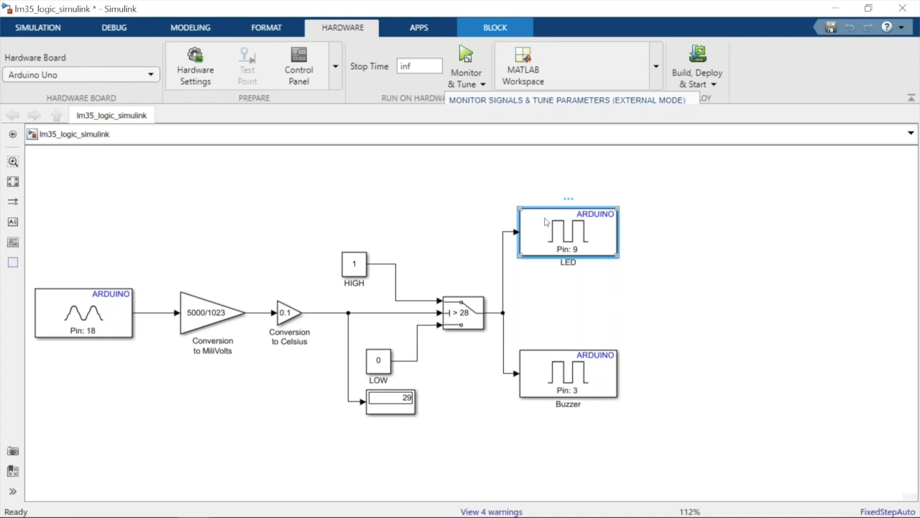
left_click(465, 57)
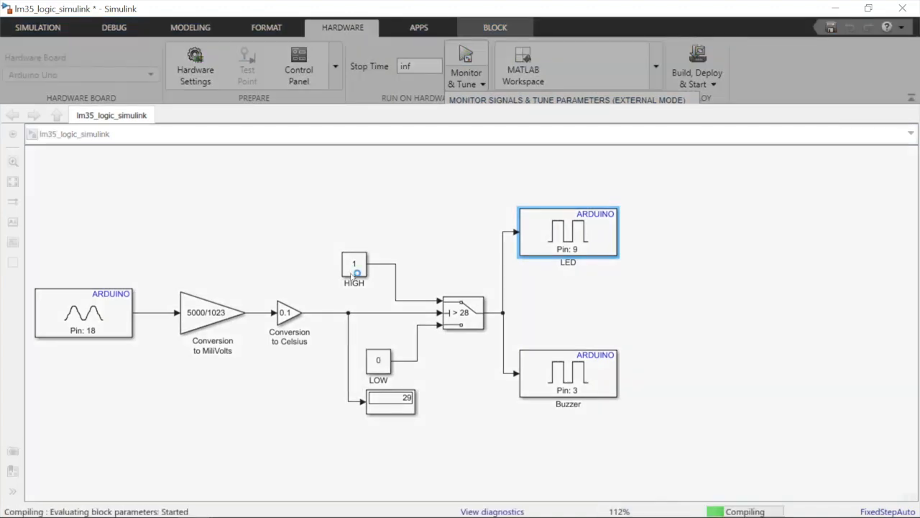
Switch to the PowerPoint slide show and advance from the Model-Based Design overview to the DEMO slide
mouse_move(144, 514)
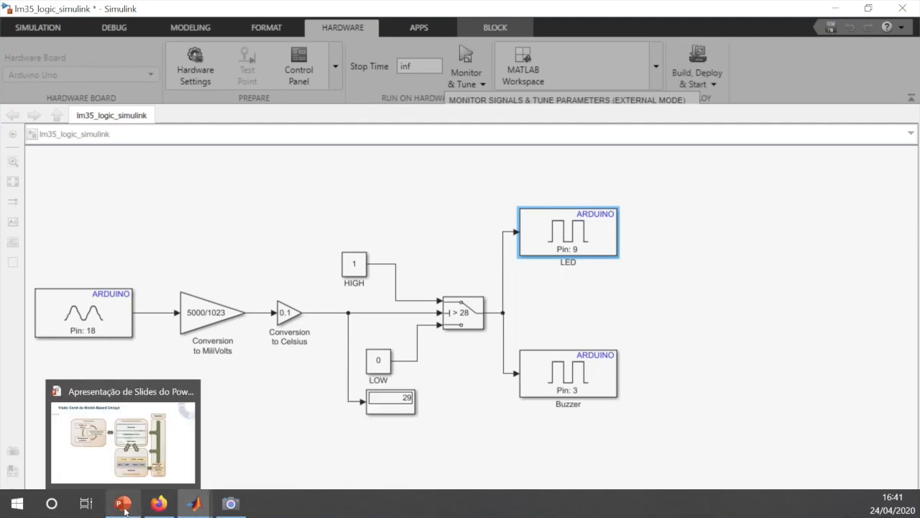
left_click(261, 462)
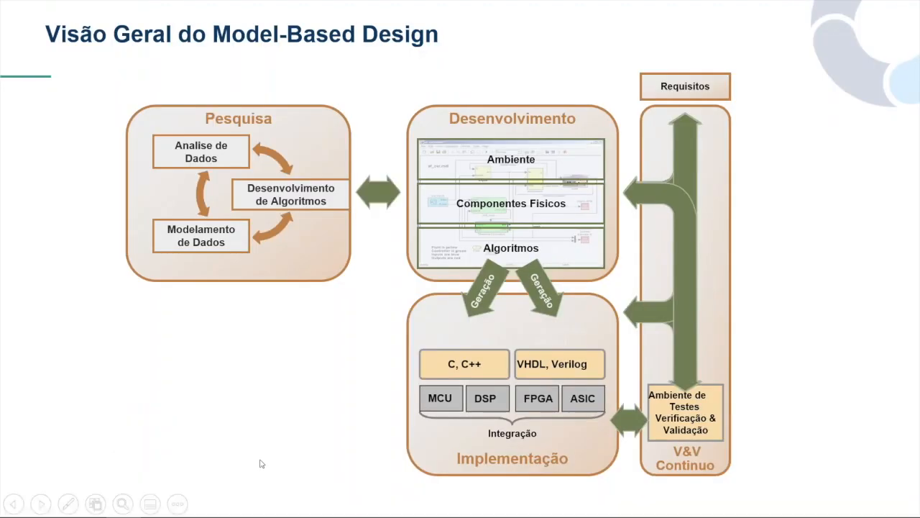
left_click(261, 464)
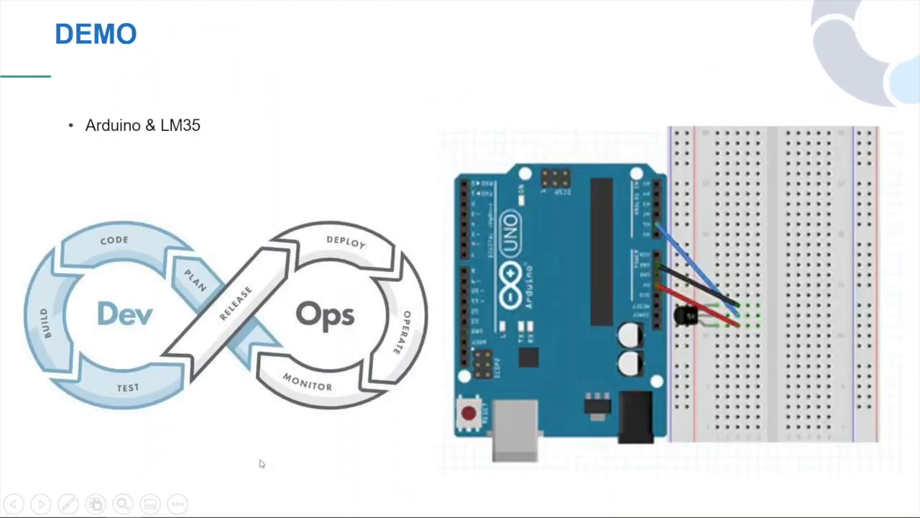
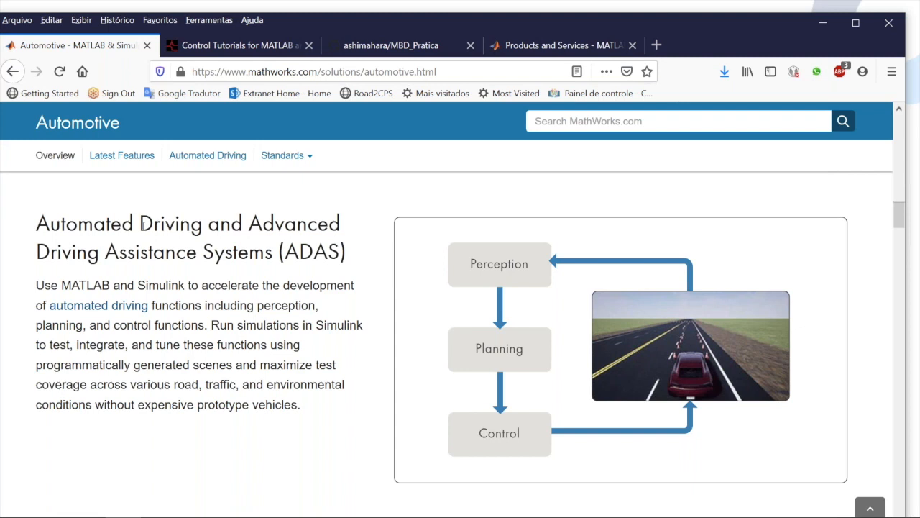
Examine the ADAS, AI in Automotive Engineering and AUTOSAR sections of the MathWorks Automotive page
scroll(141, 225, "down", 1)
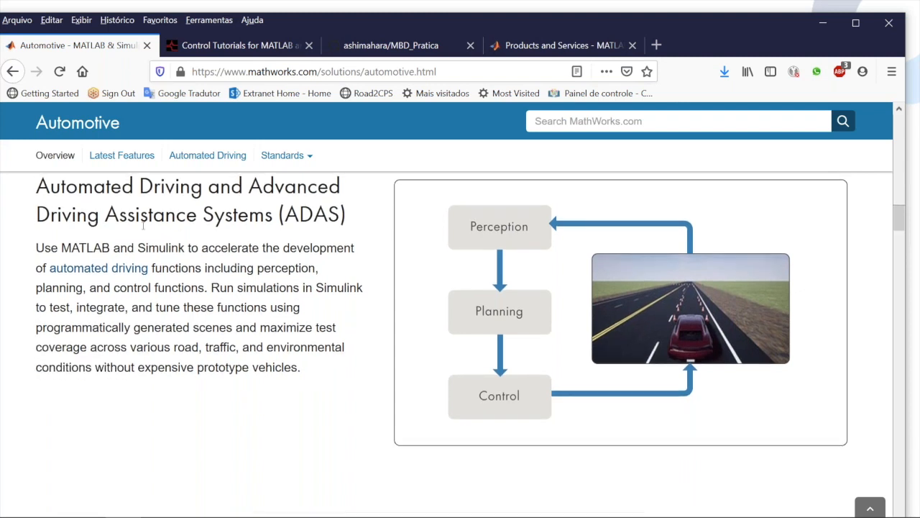
scroll(142, 225, "down", 5)
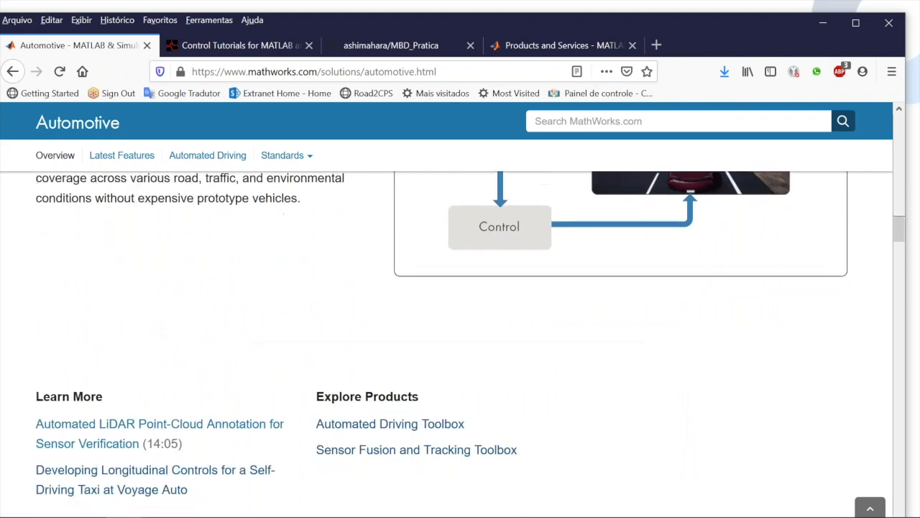
scroll(141, 225, "down", 1)
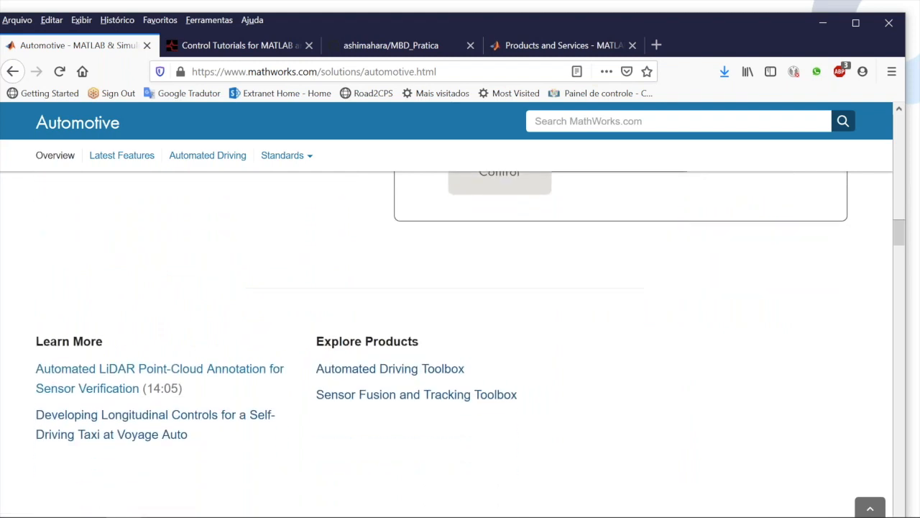
scroll(442, 349, "down", 1)
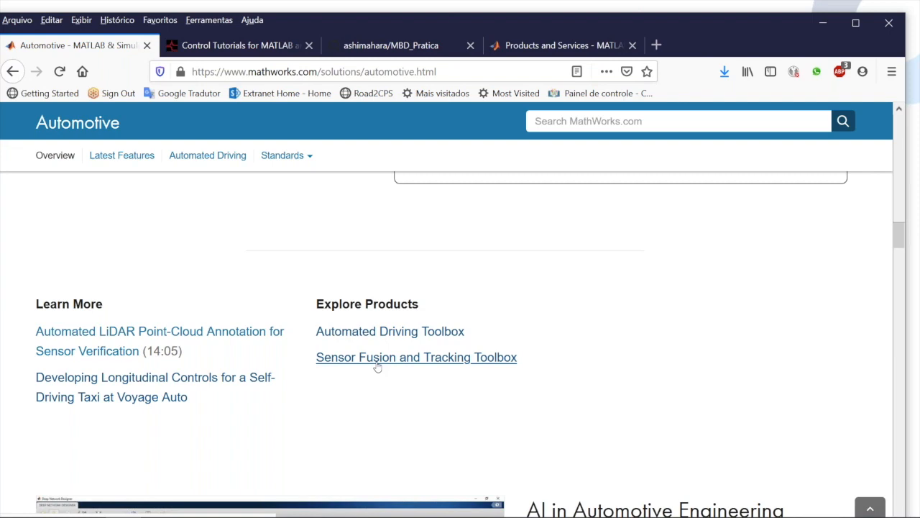
scroll(377, 366, "down", 5)
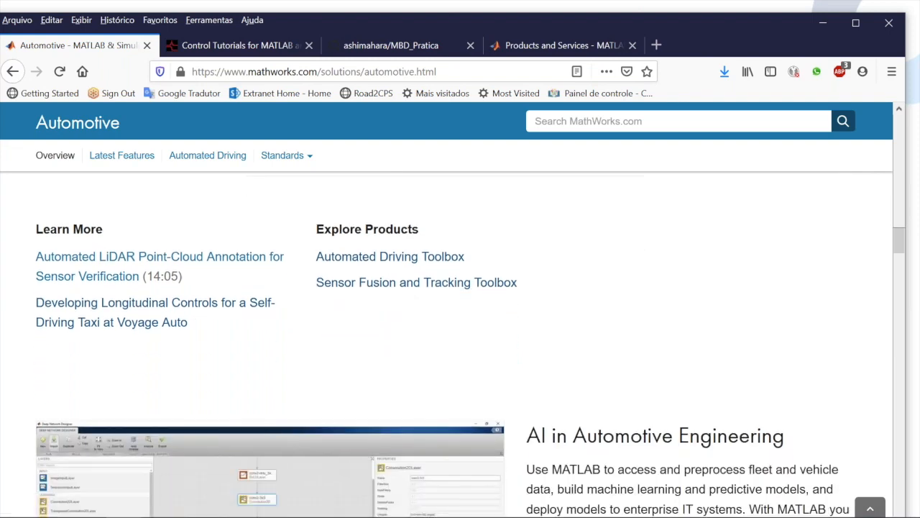
scroll(460, 345, "down", 5)
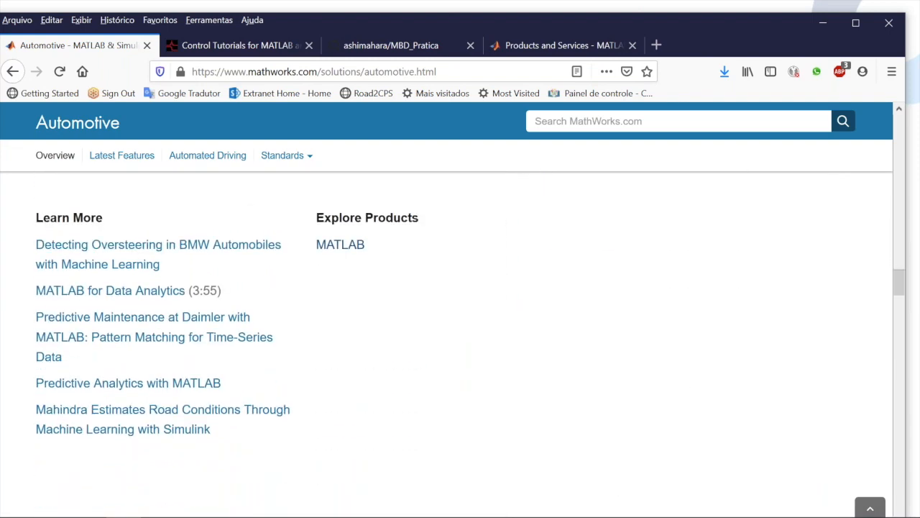
scroll(460, 345, "down", 3)
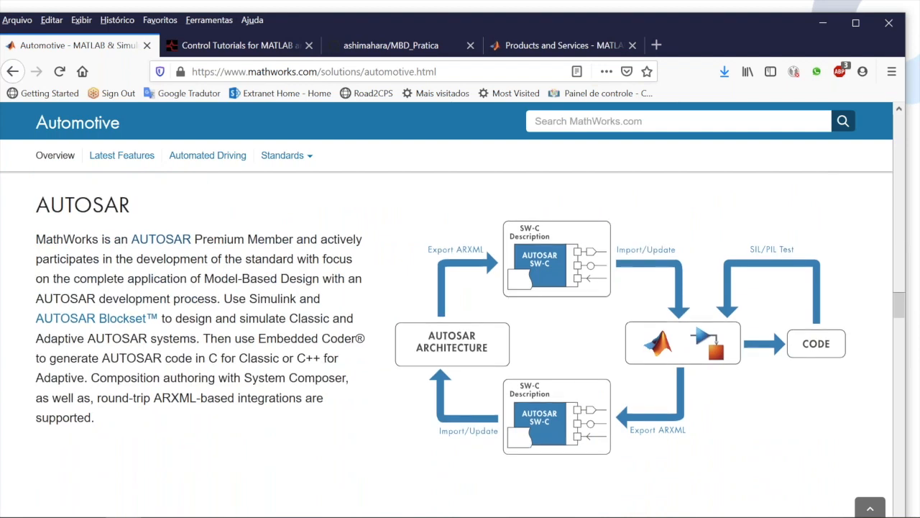
scroll(460, 345, "down", 1)
scroll(348, 331, "up", 1)
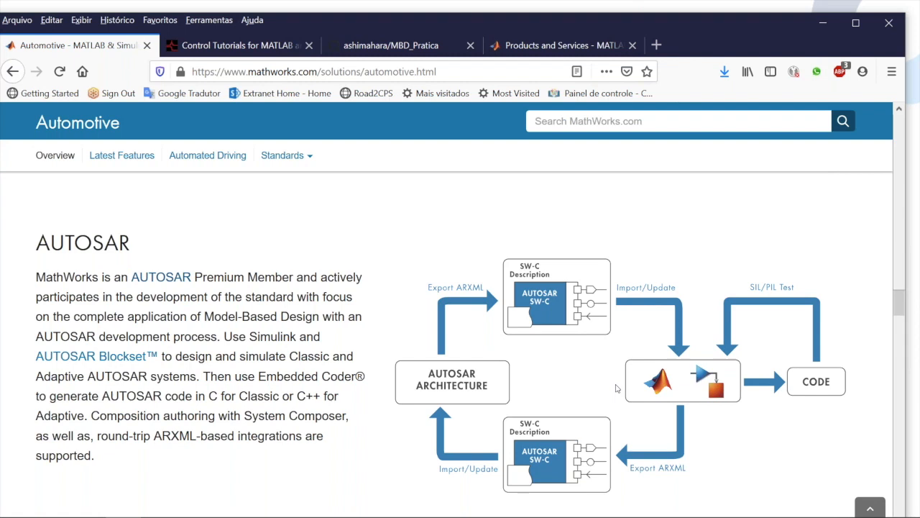
scroll(616, 388, "down", 1)
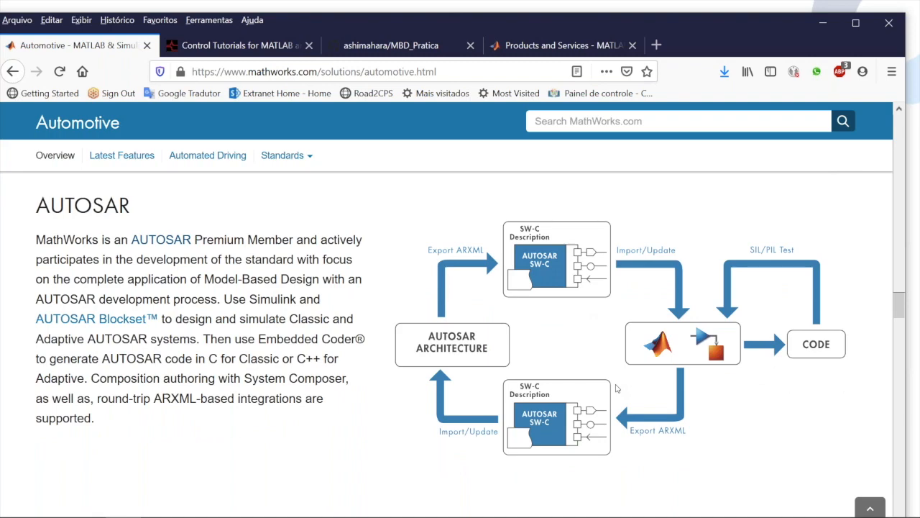
scroll(617, 388, "down", 8)
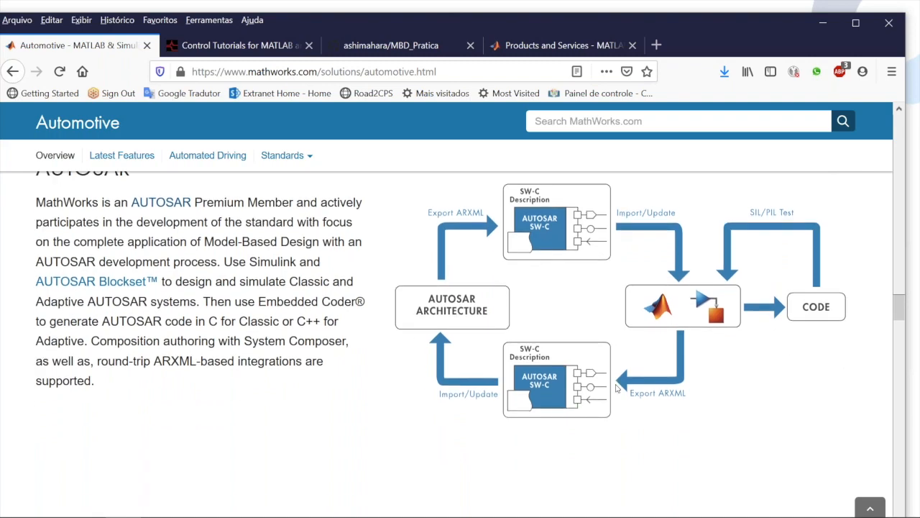
Review the Automotive page from ISO 26262 through vehicle electrification to More on Automotive, and return to the ADAS section
scroll(616, 388, "down", 6)
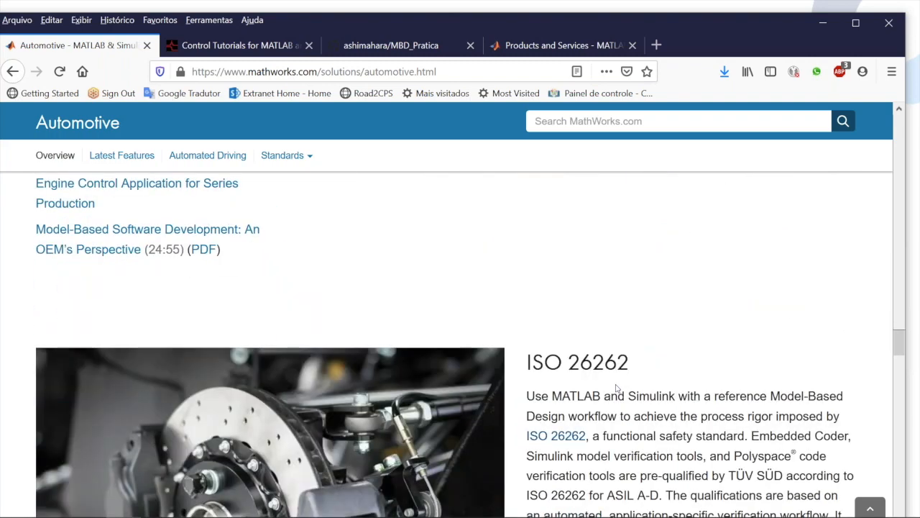
scroll(616, 389, "down", 5)
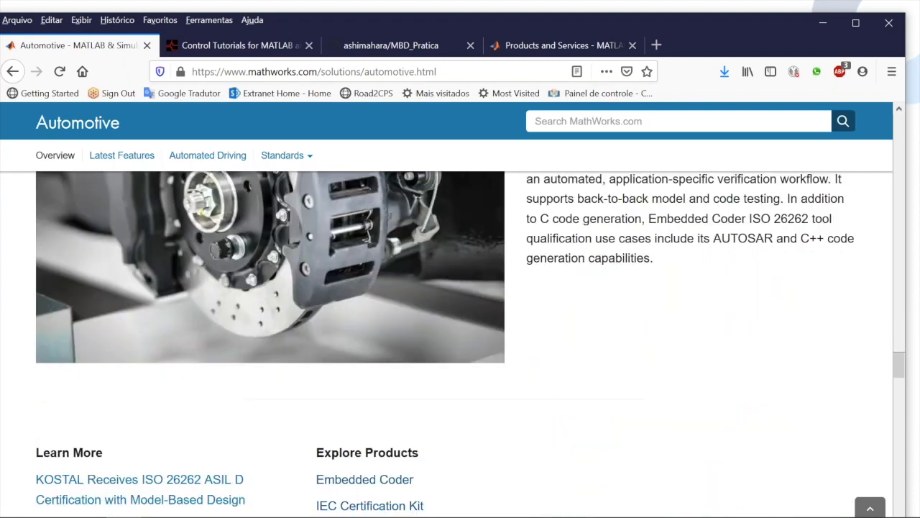
scroll(460, 345, "down", 10)
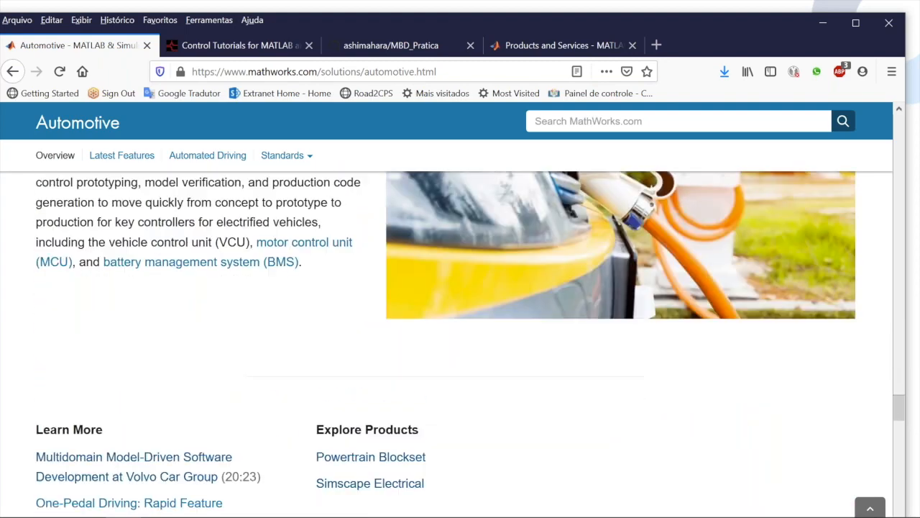
scroll(460, 345, "down", 5)
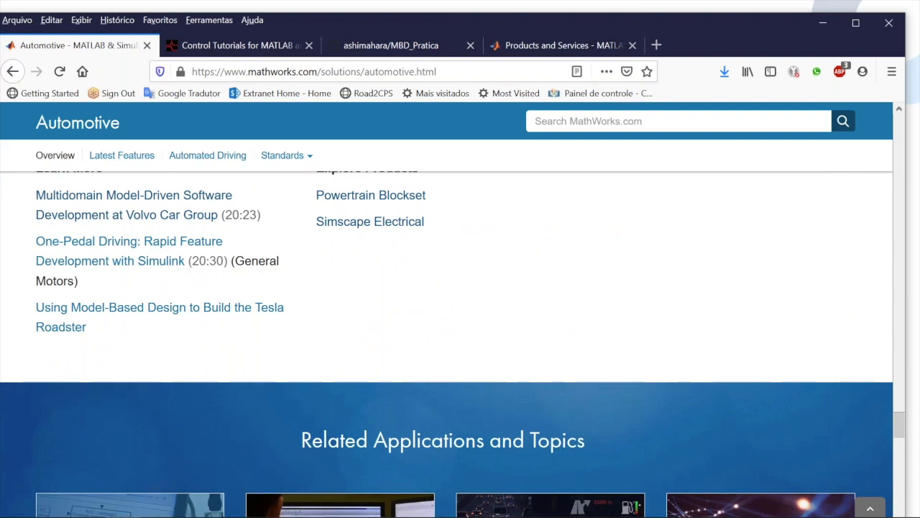
scroll(460, 345, "down", 5)
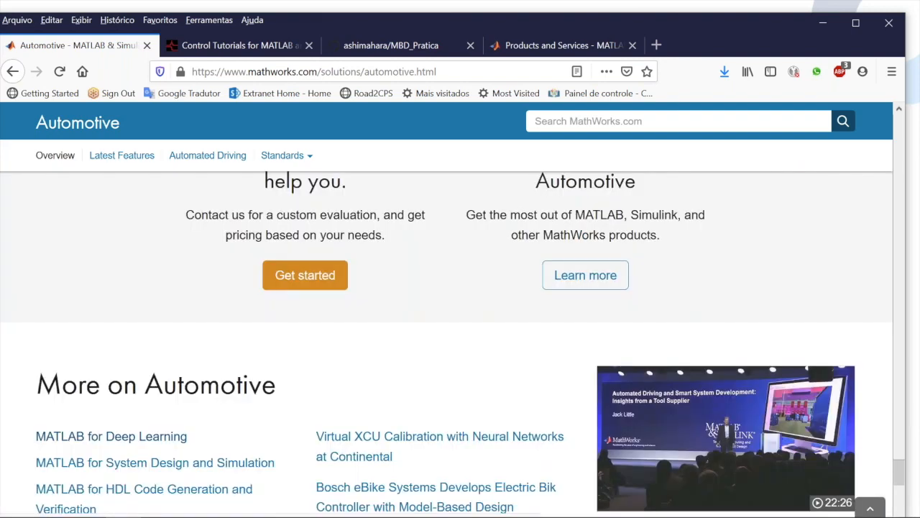
scroll(460, 345, "down", 2)
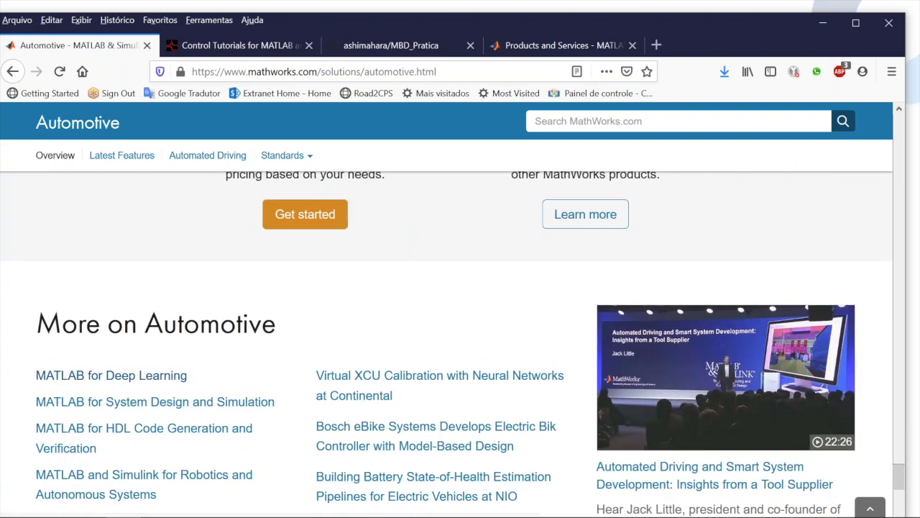
scroll(460, 345, "down", 12)
scroll(460, 345, "up", 4)
scroll(460, 345, "up", 15)
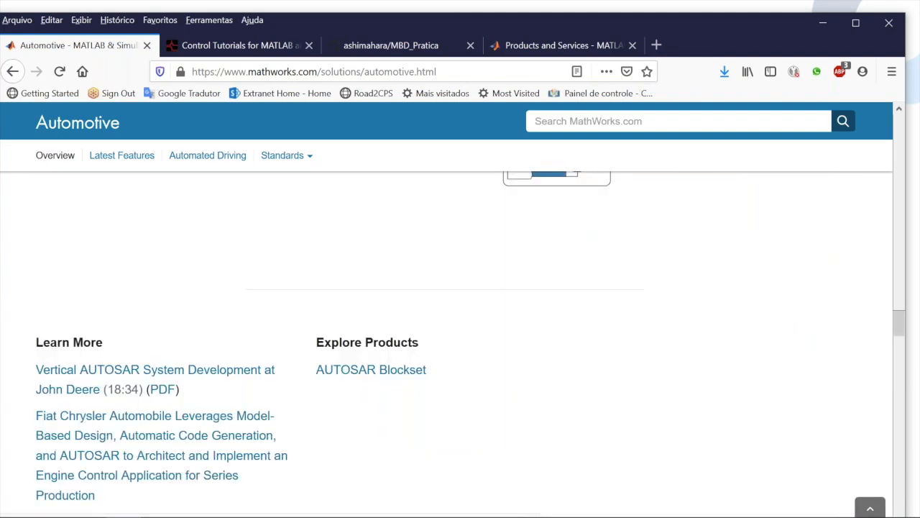
scroll(460, 345, "up", 9)
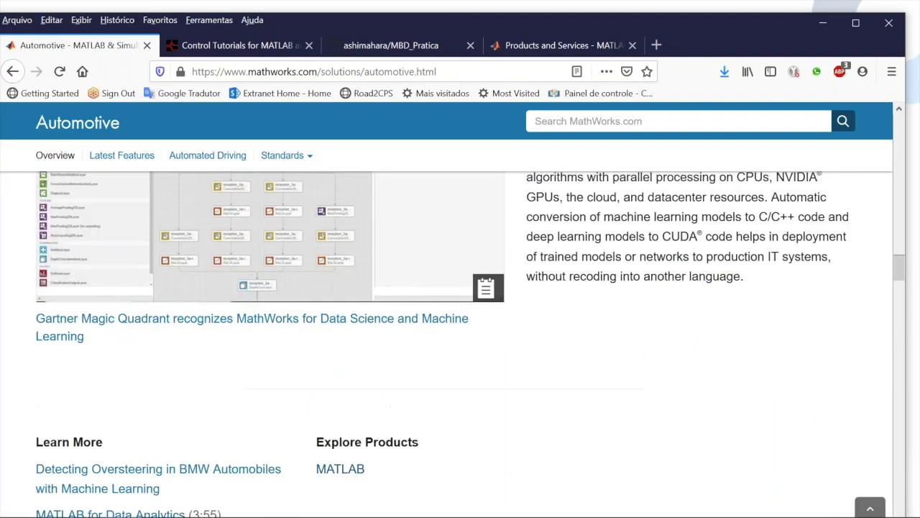
scroll(652, 345, "up", 8)
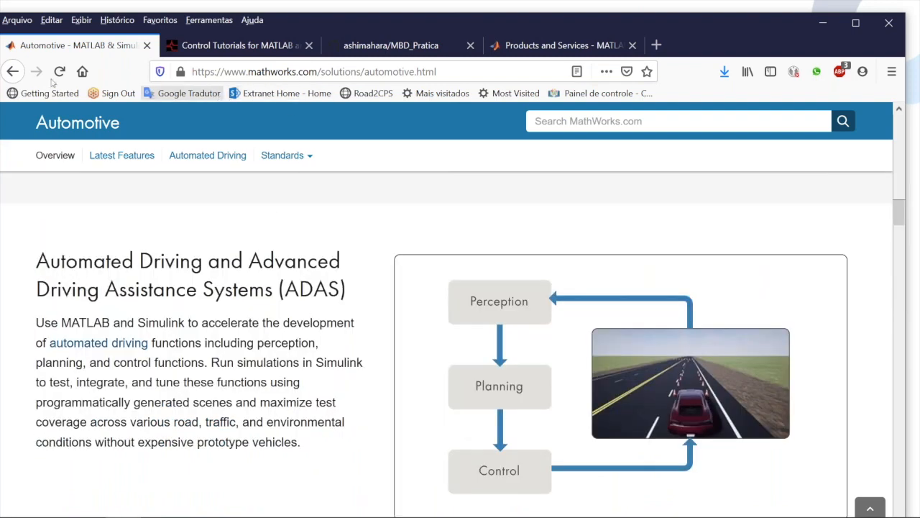
Go back through the Solutions page to Model-Based Design and open the MathWorks Products and Services page
left_click(21, 70)
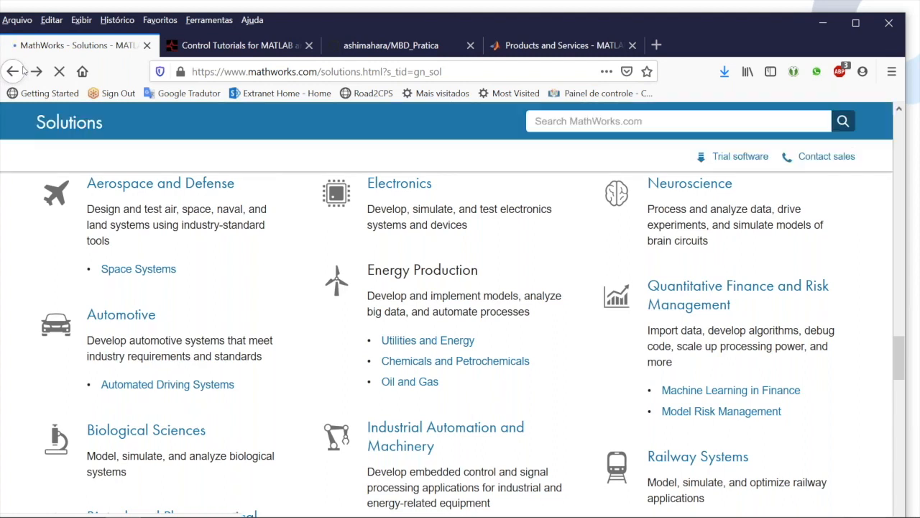
left_click(23, 70)
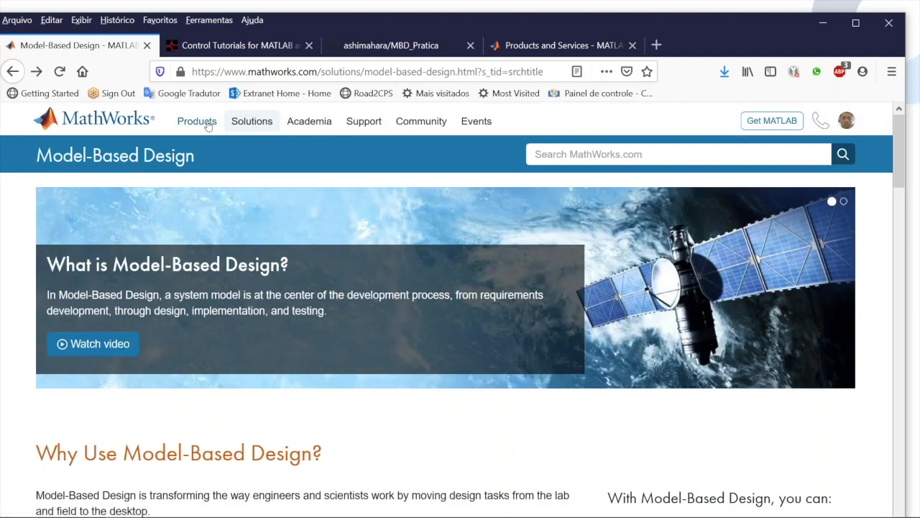
left_click(207, 123)
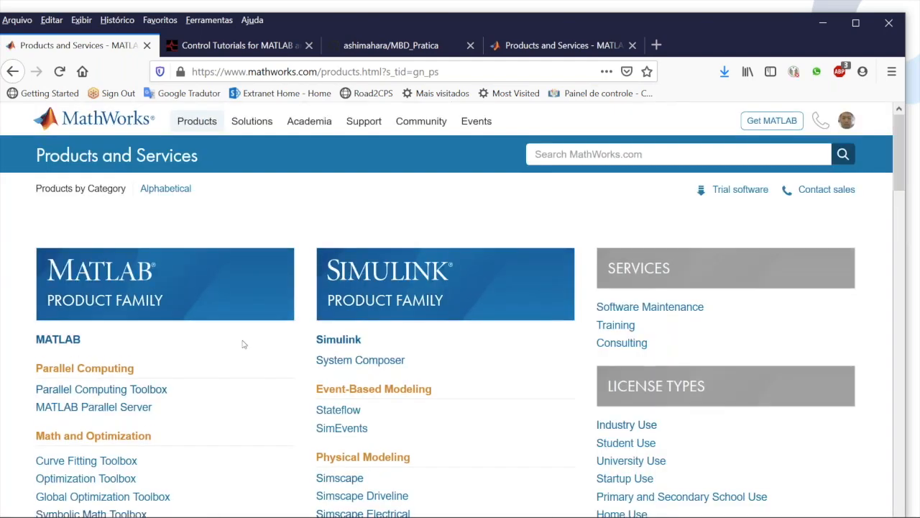
Examine the MATLAB and Simulink product families and the Application Products list, including Control Systems and Automotive
scroll(243, 344, "down", 4)
scroll(243, 344, "down", 11)
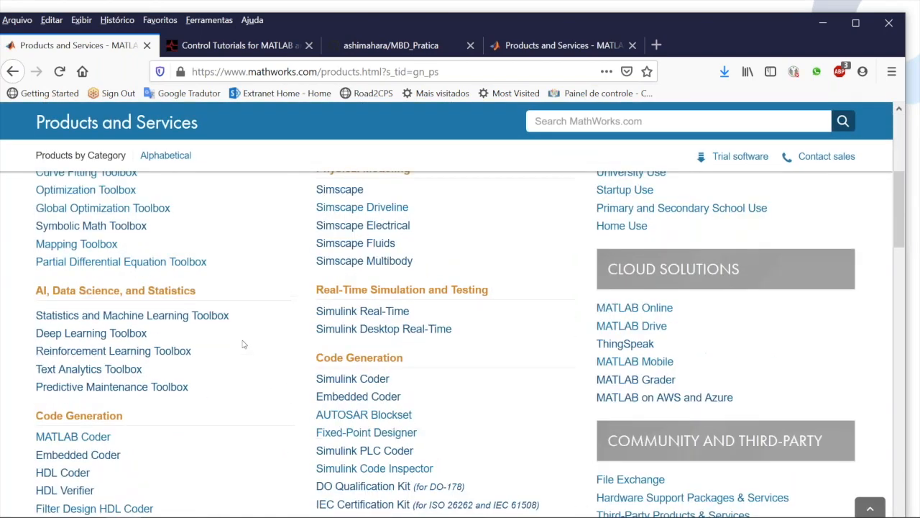
scroll(243, 344, "down", 3)
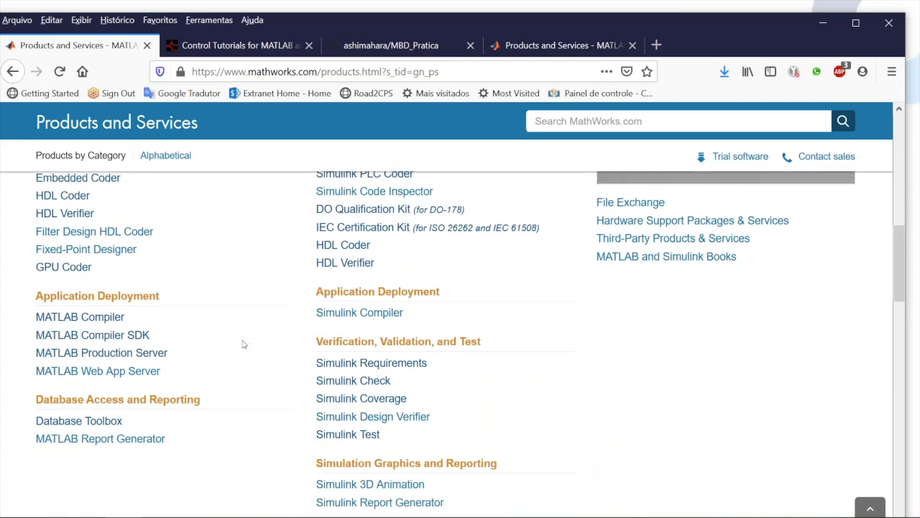
scroll(243, 345, "down", 2)
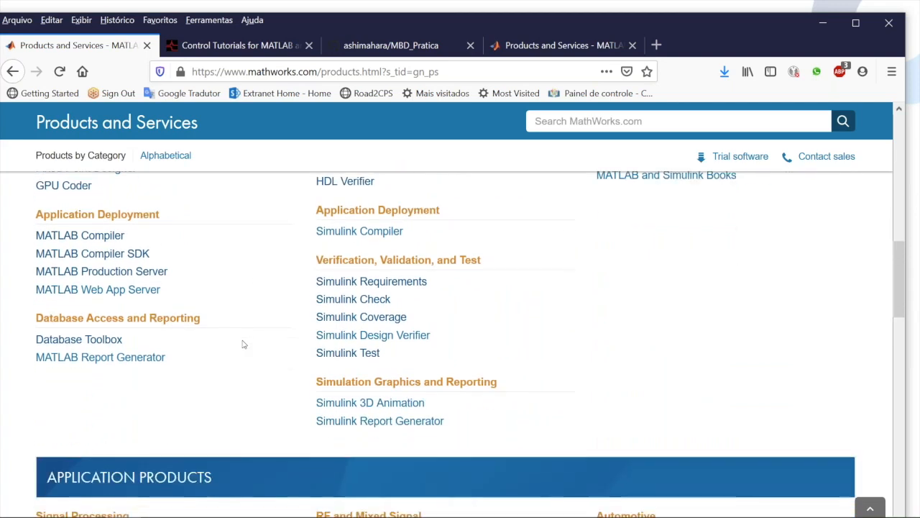
scroll(243, 344, "down", 8)
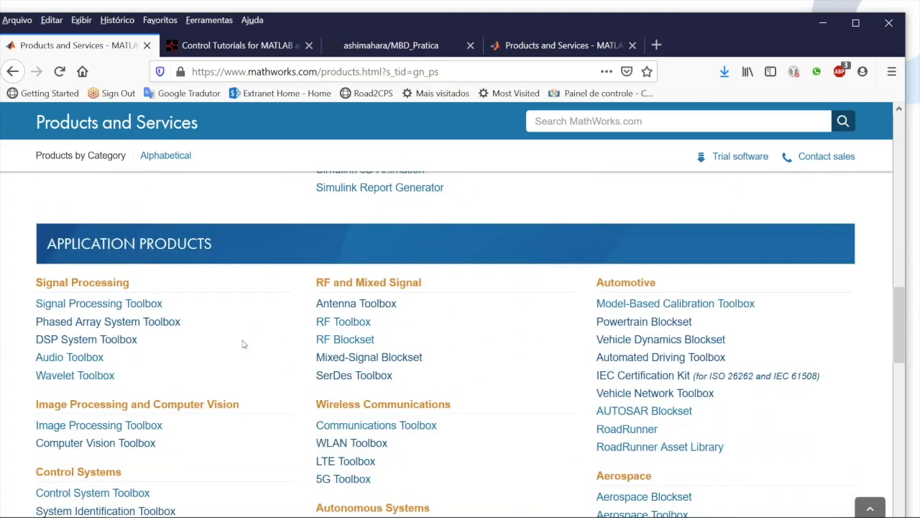
scroll(243, 345, "down", 4)
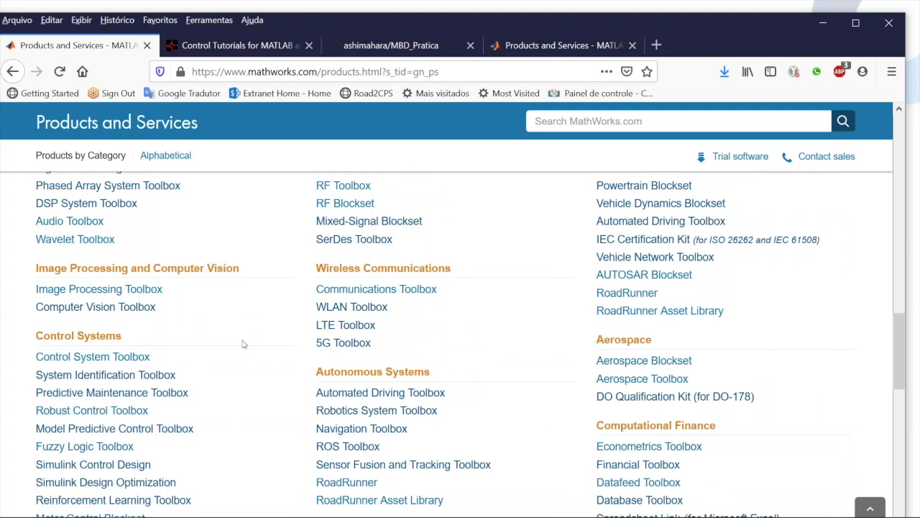
scroll(243, 344, "down", 1)
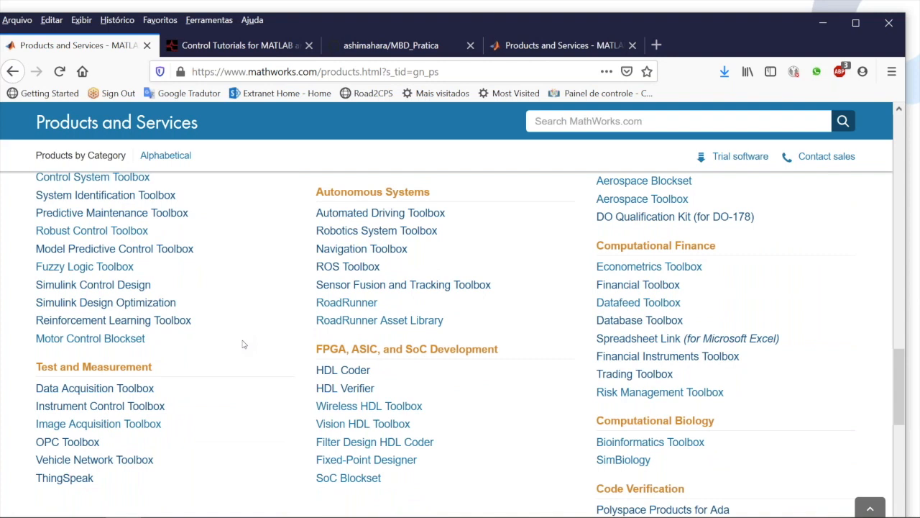
scroll(243, 345, "up", 1)
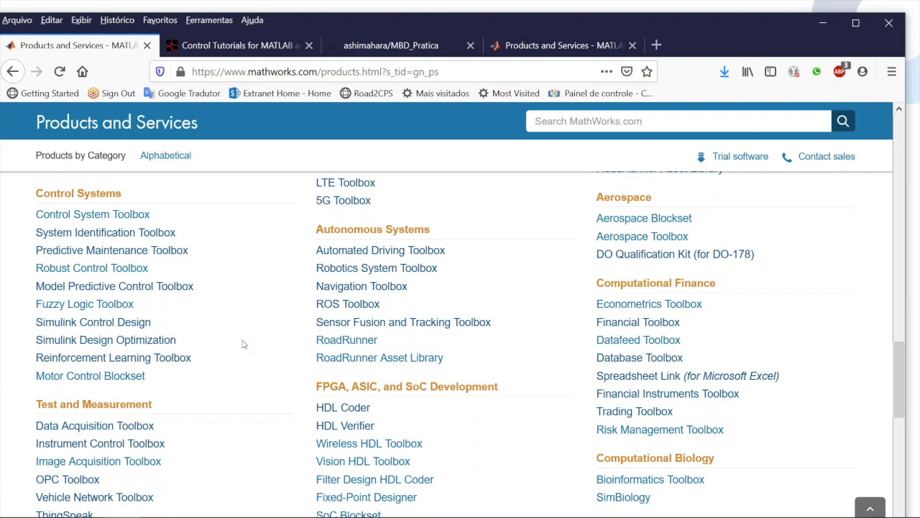
scroll(243, 345, "up", 4)
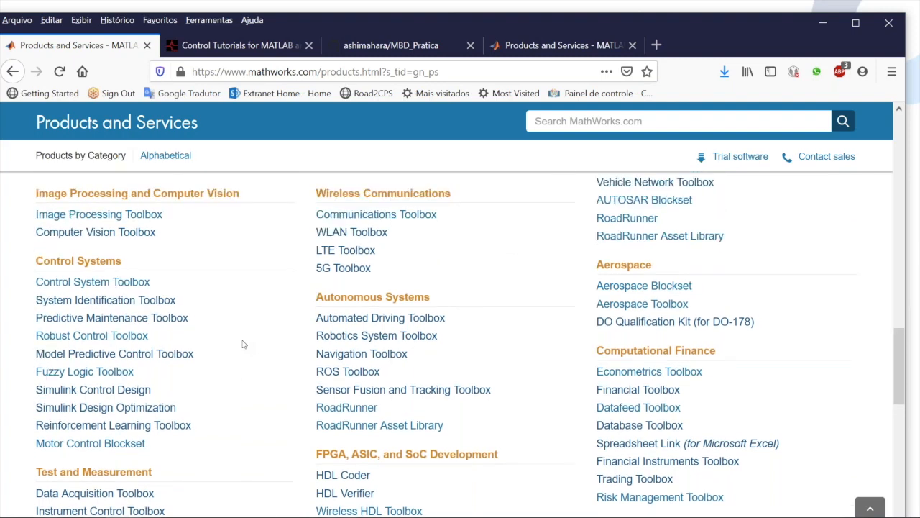
scroll(243, 344, "up", 1)
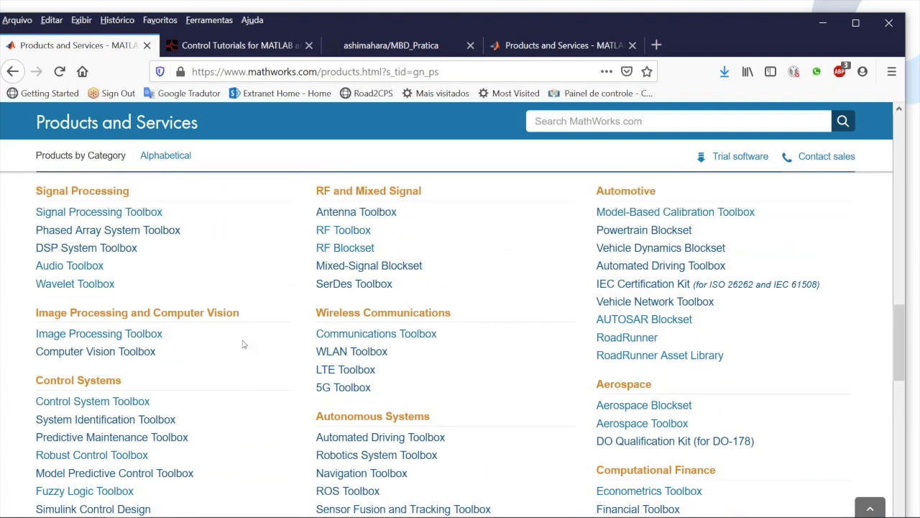
Open the Vehicle Dynamics Blockset product page and view its Full Vehicle Simulation section with the double lane change reference application
left_click(652, 255)
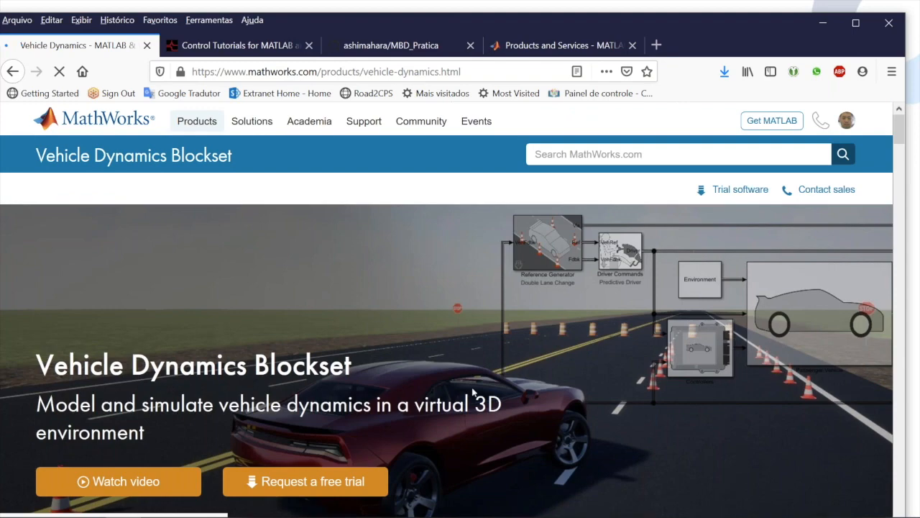
scroll(473, 391, "down", 3)
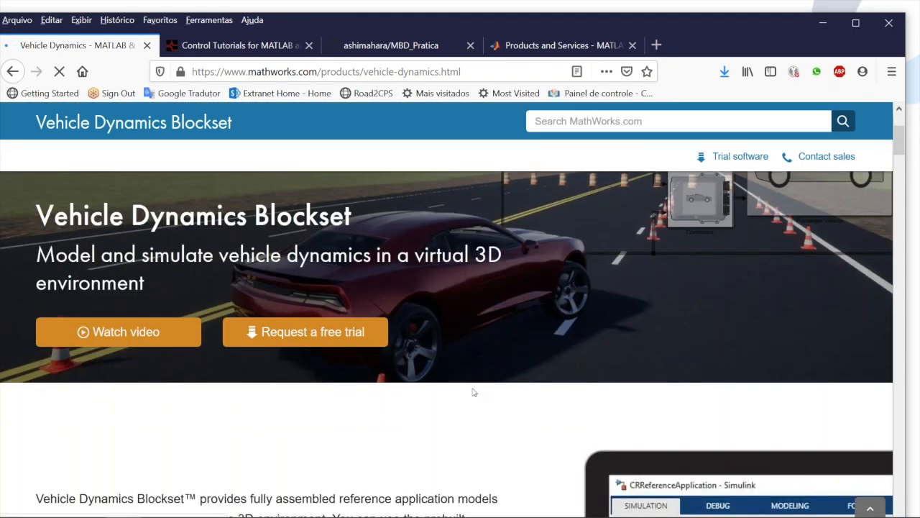
scroll(473, 392, "down", 15)
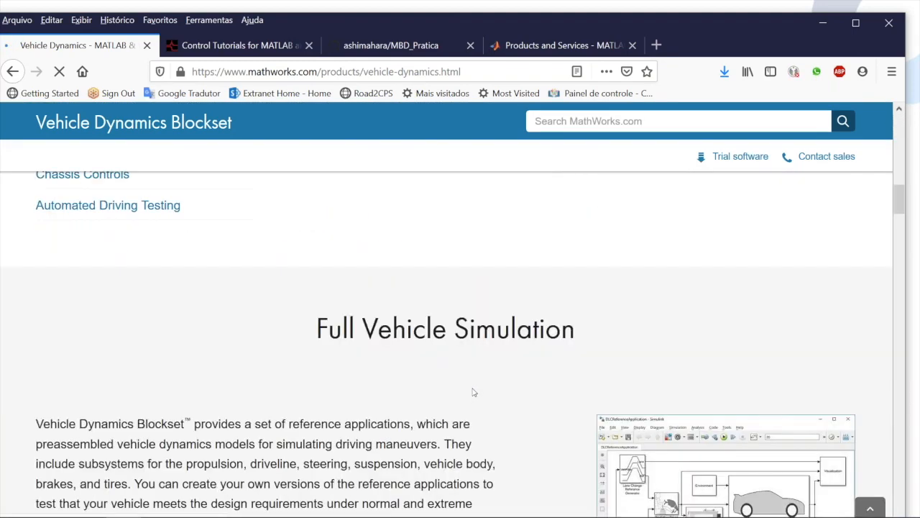
scroll(473, 392, "down", 3)
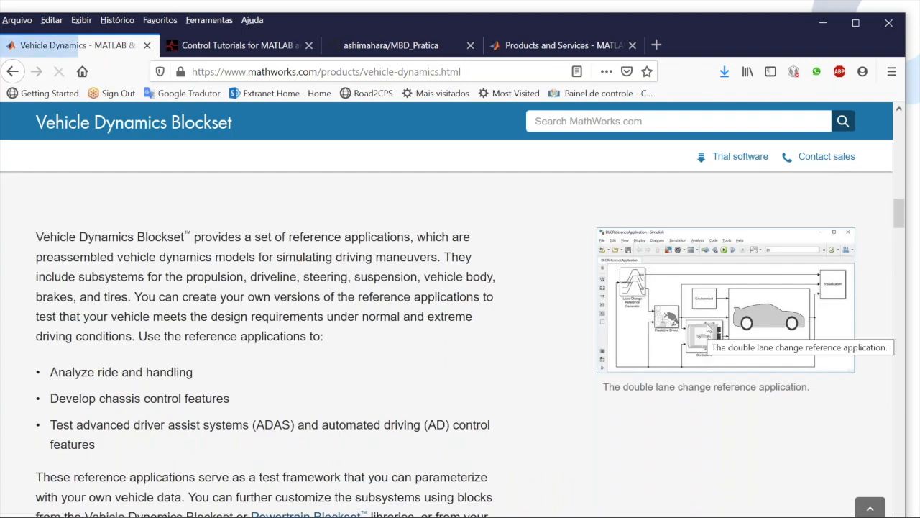
Review the Vehicle Dynamics Blockset page from the 3D Environment section to the double lane change maneuver description
scroll(708, 329, "down", 10)
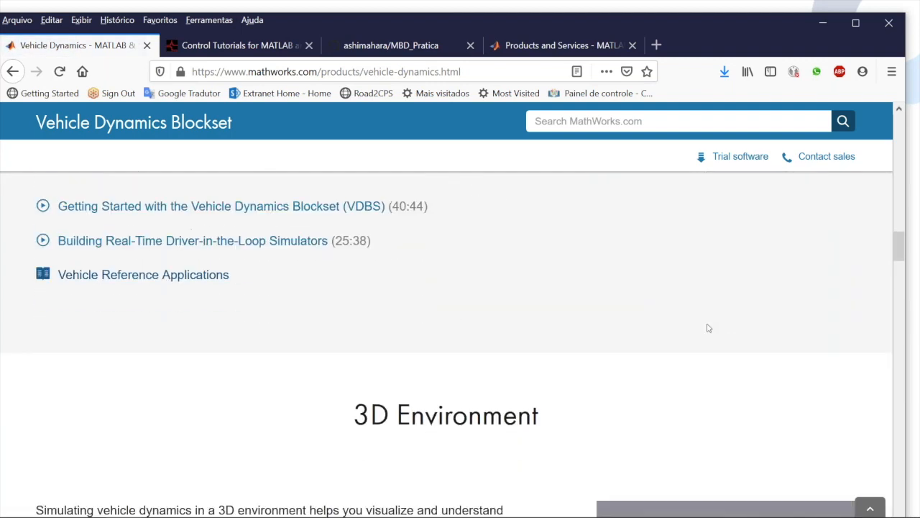
scroll(708, 328, "up", 3)
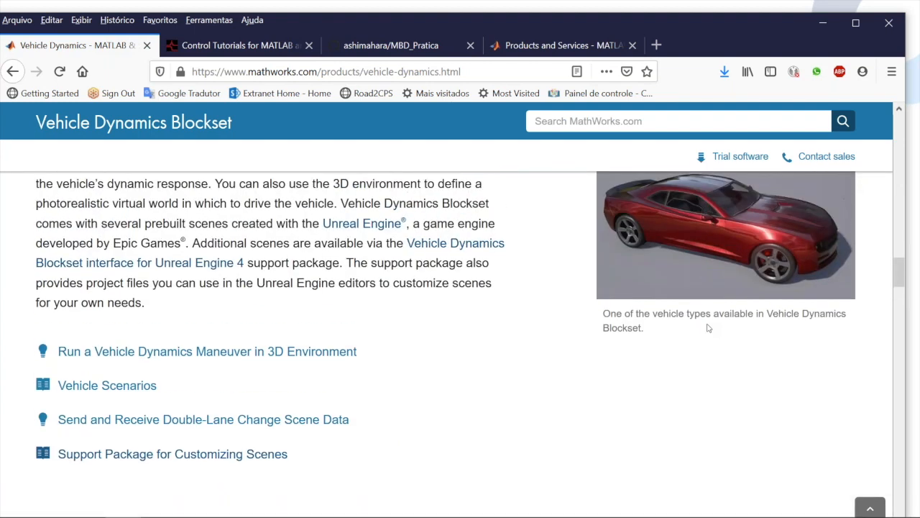
scroll(707, 327, "up", 1)
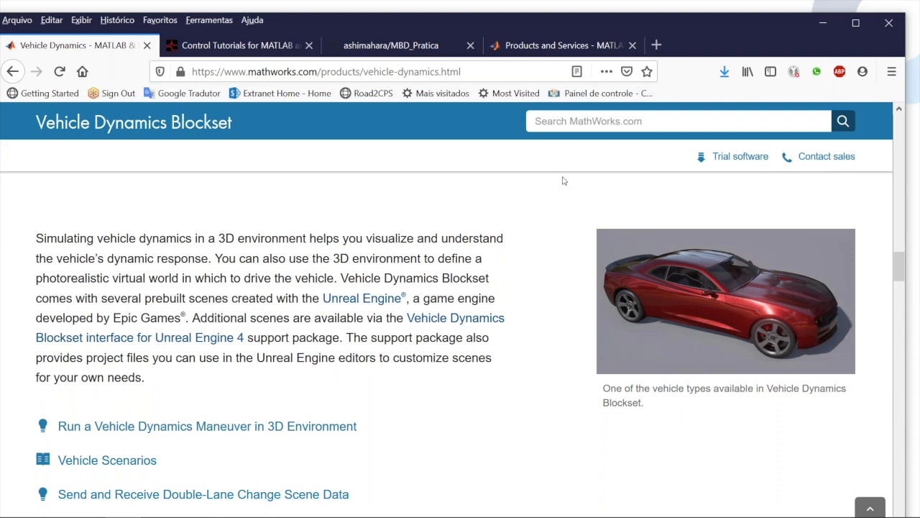
mouse_move(84, 513)
key("alt+Tab")
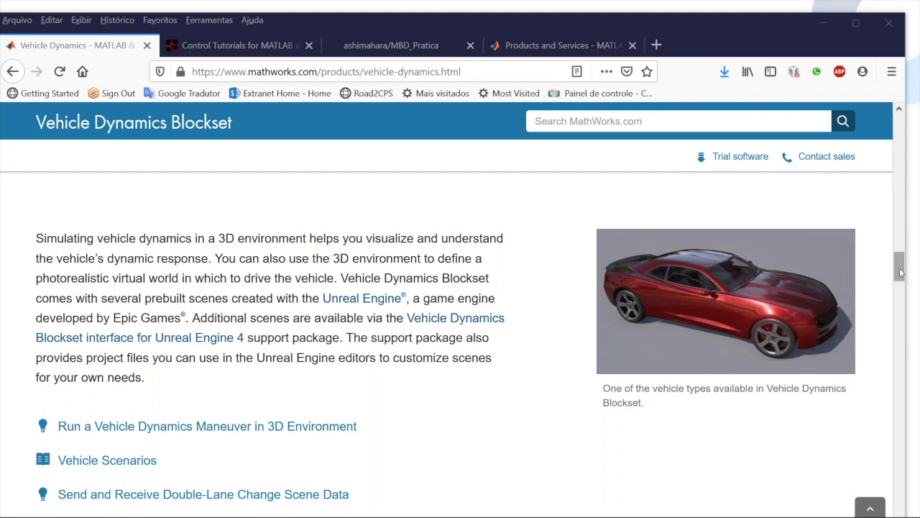
left_click_drag(900, 271, 904, 311)
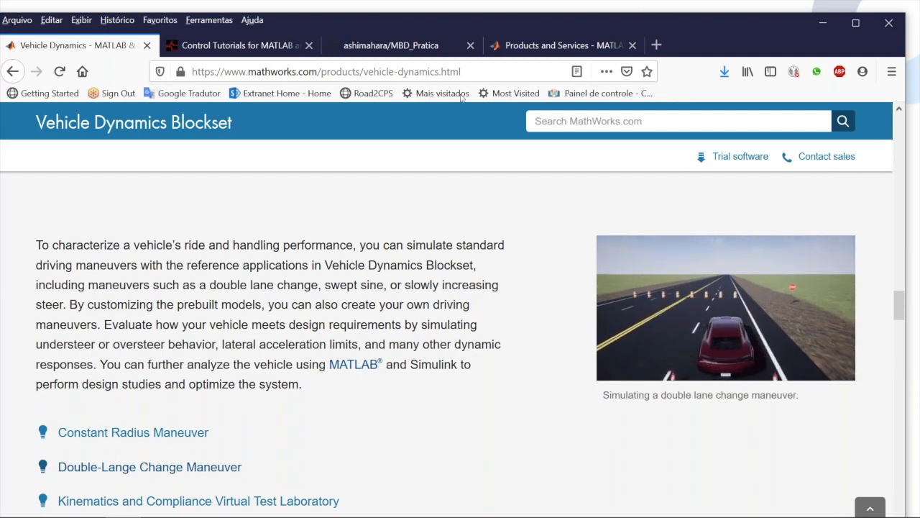
Open the RoadRunner product page and review its overview and Road and 3D Scene Modeling section, through Road and Surface Markings
left_click(19, 74)
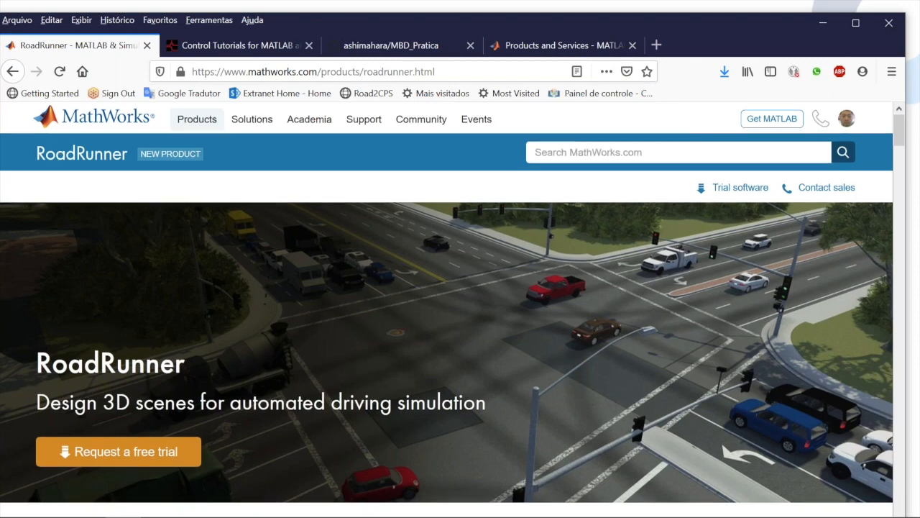
scroll(452, 302, "down", 4)
scroll(446, 345, "down", 8)
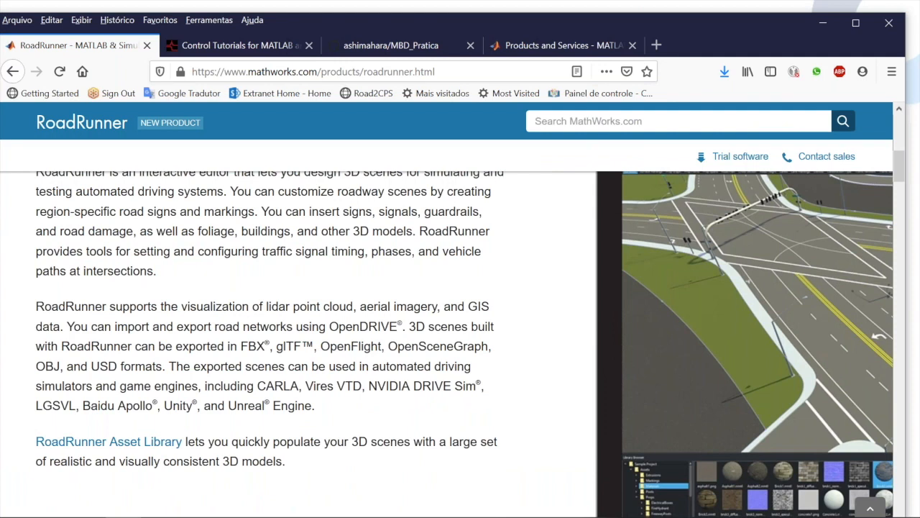
scroll(460, 345, "down", 5)
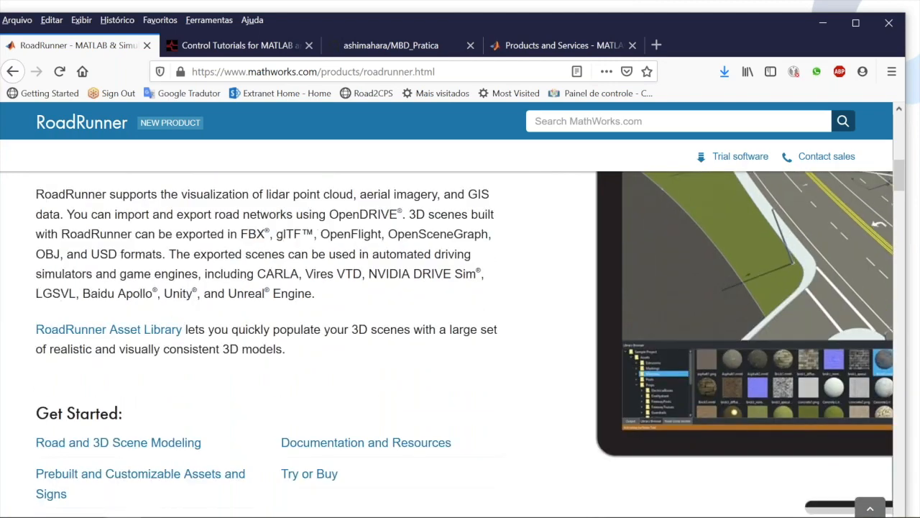
scroll(460, 345, "down", 8)
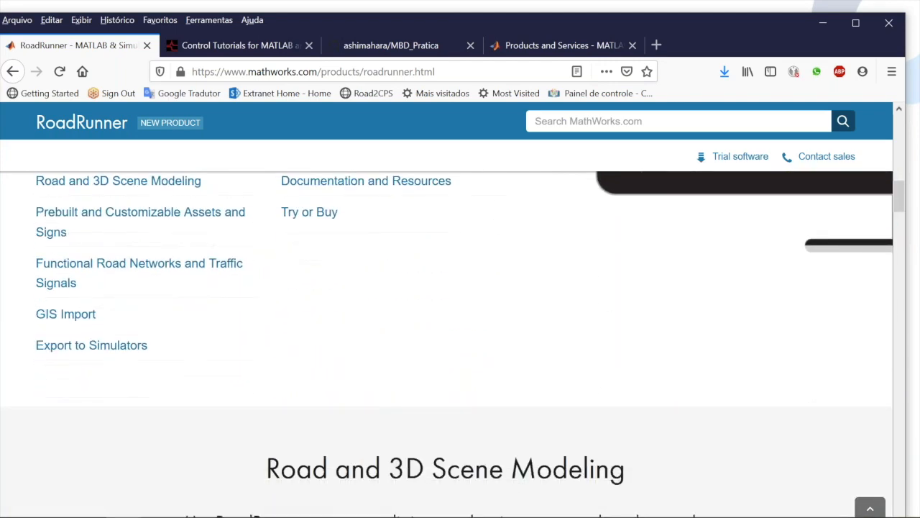
scroll(460, 345, "down", 7)
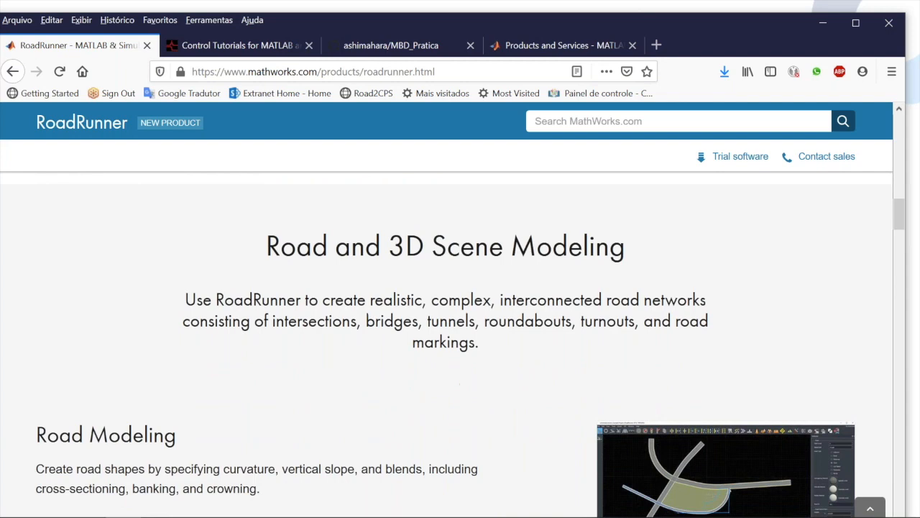
scroll(461, 345, "down", 5)
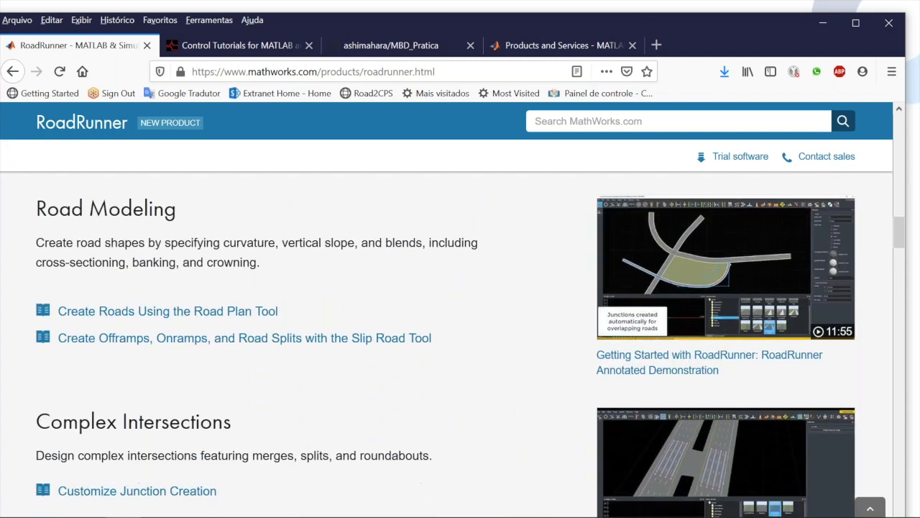
scroll(460, 345, "down", 5)
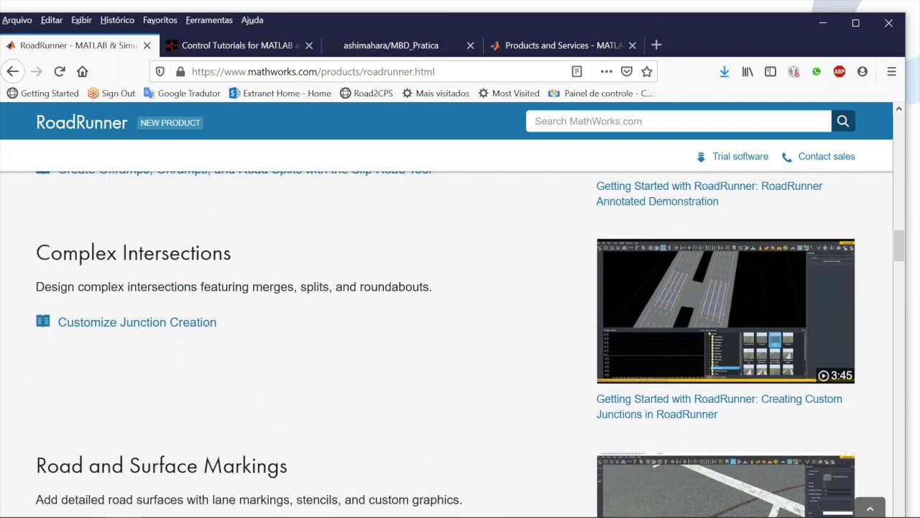
scroll(460, 345, "down", 2)
scroll(460, 345, "down", 2)
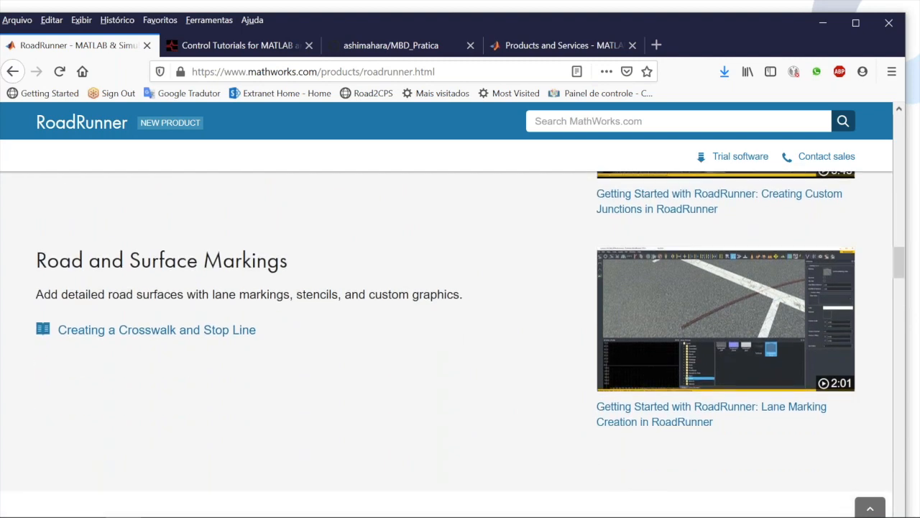
View the Prebuilt and Customizable Assets and Signs section of the RoadRunner page, stopping at RoadRunner Asset Library
scroll(460, 345, "down", 4)
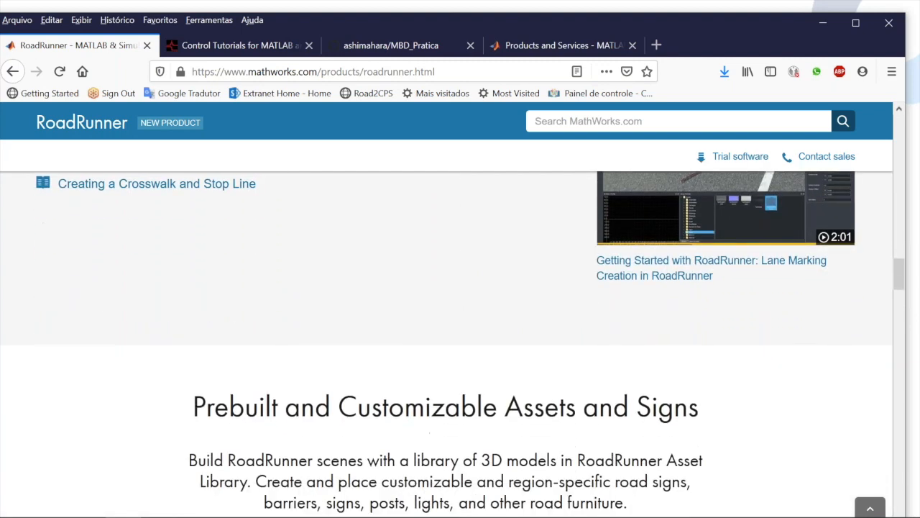
scroll(460, 345, "down", 7)
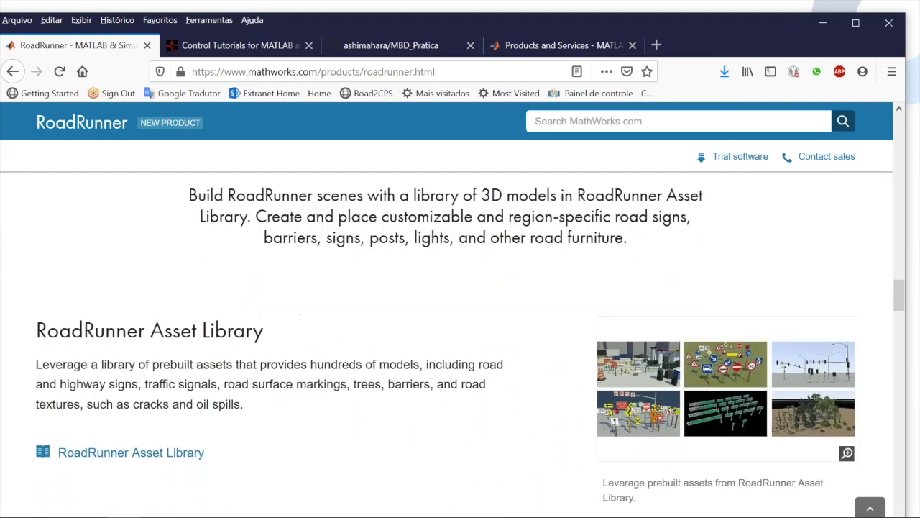
scroll(460, 345, "down", 2)
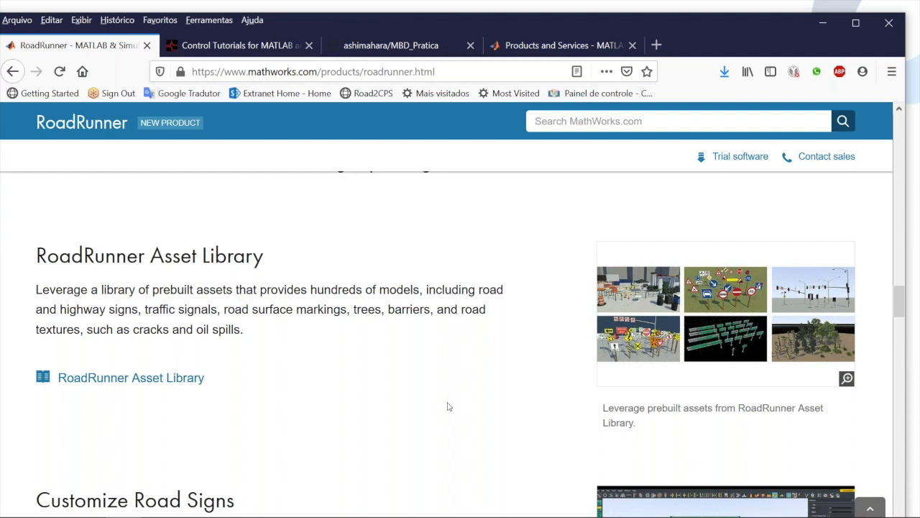
Switch to the lm35_logic_simulink model in Simulink, open the Library Browser and move its window fully into view
mouse_move(187, 511)
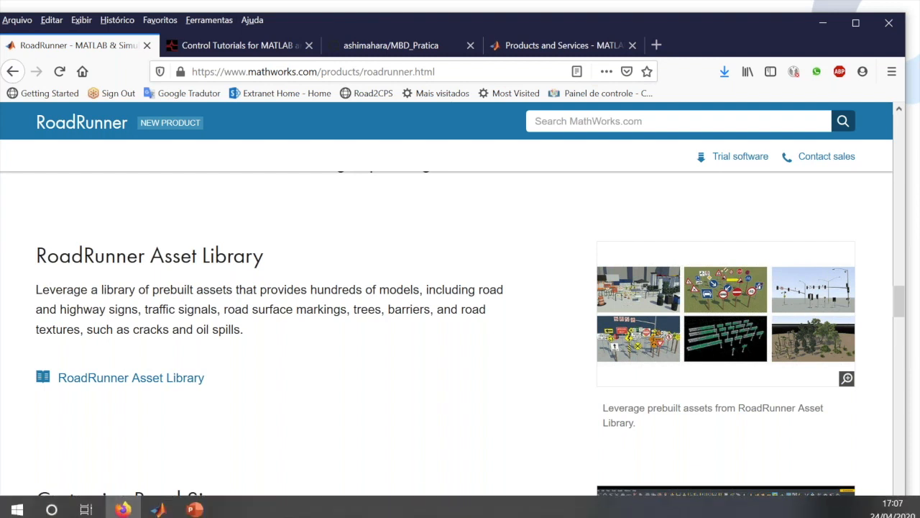
left_click(159, 504)
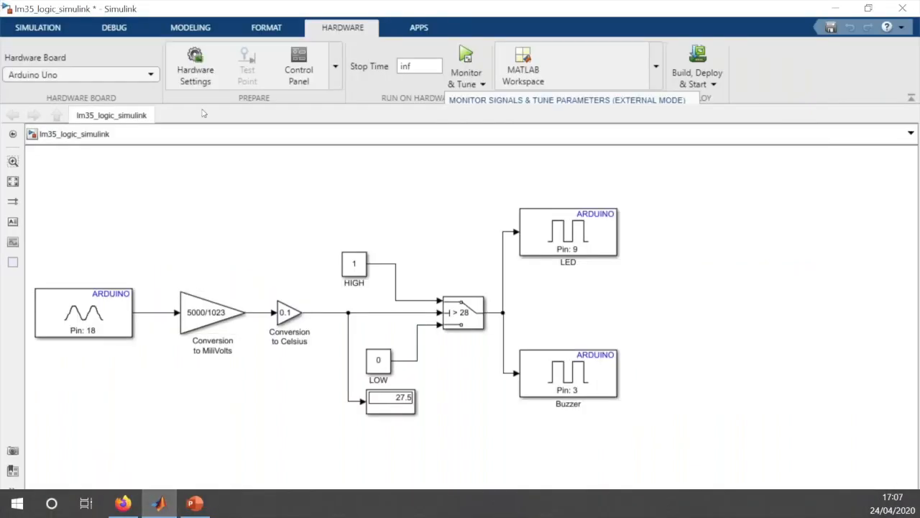
left_click(48, 26)
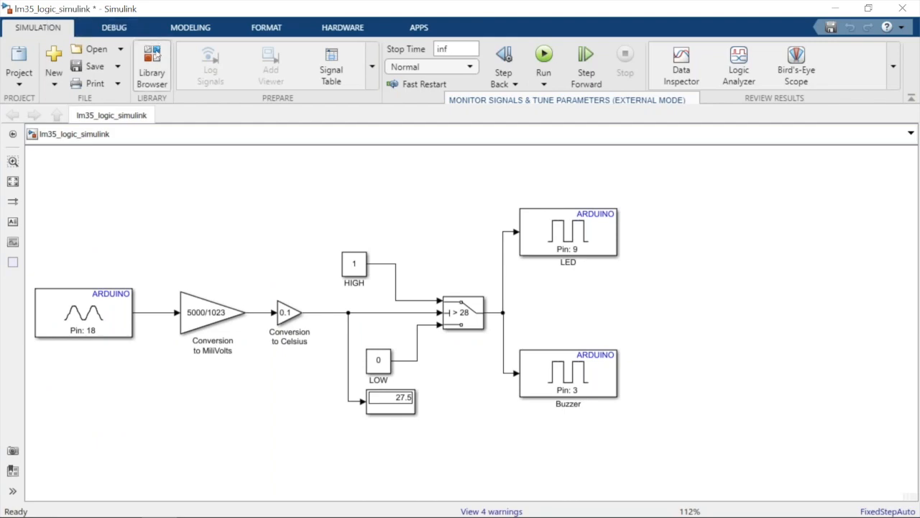
left_click(152, 65)
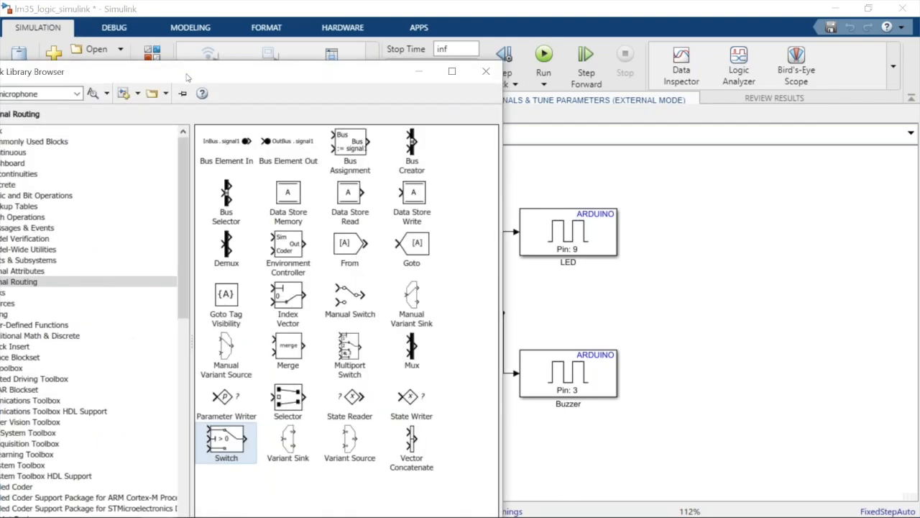
left_click_drag(311, 27, 471, 25)
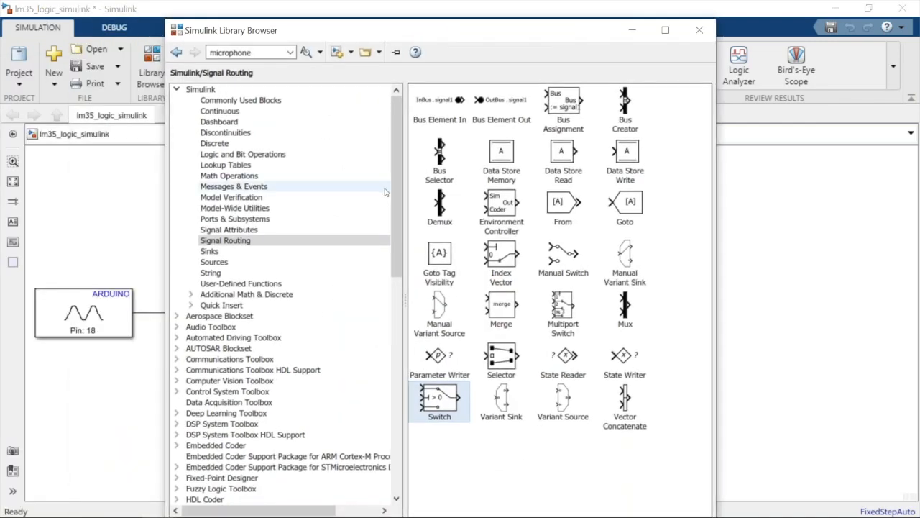
Find the Powertrain Blockset in the library tree and expand it to show its sublibraries
left_click(394, 198)
left_click_drag(394, 198, 421, 302)
scroll(213, 248, "down", 5)
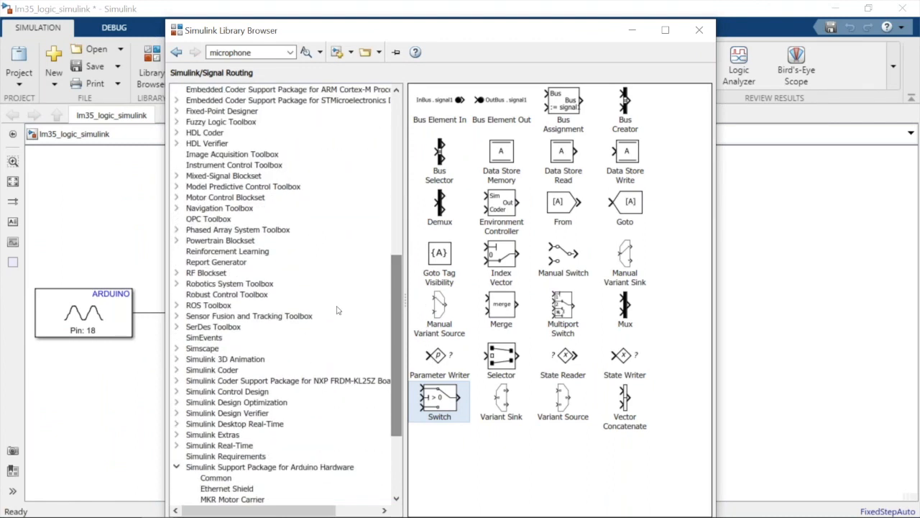
left_click(210, 241)
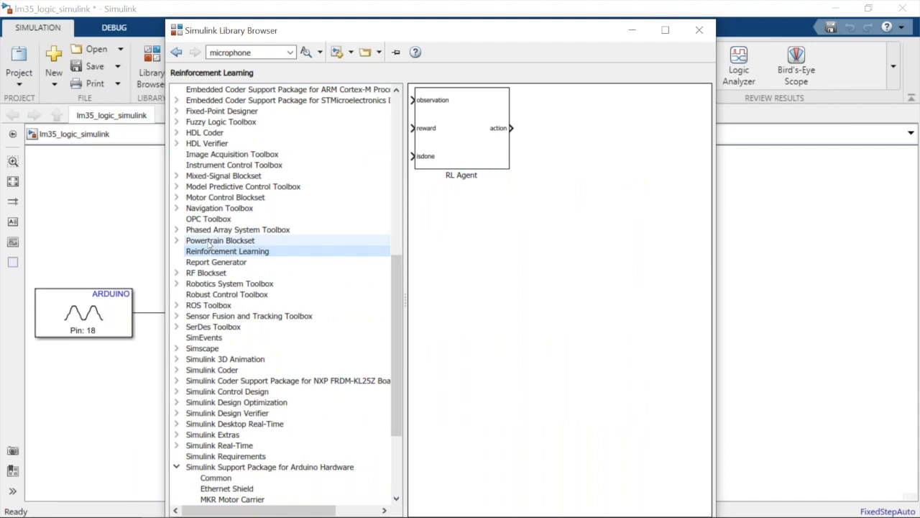
left_click(177, 242)
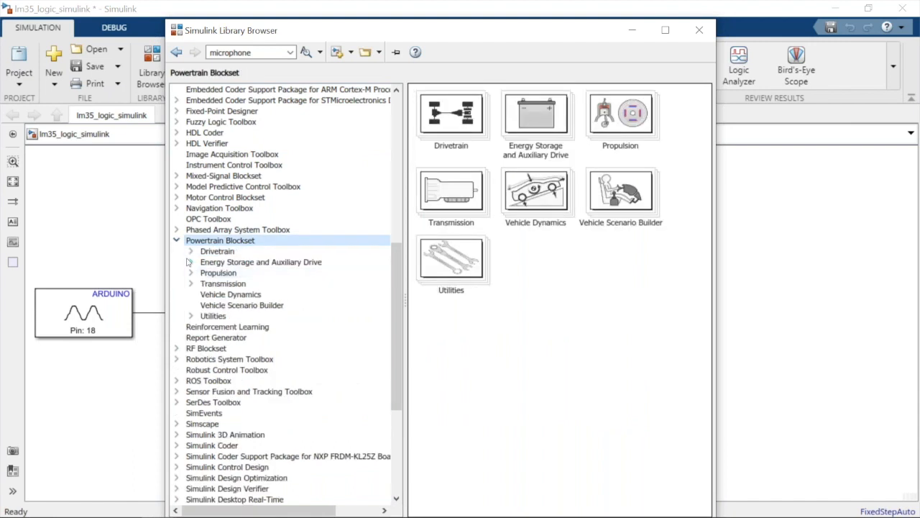
Expand Energy Storage and Auxiliary Drive in the Powertrain Blockset and view the DC-DC and Datasheet Battery blocks
left_click(195, 264)
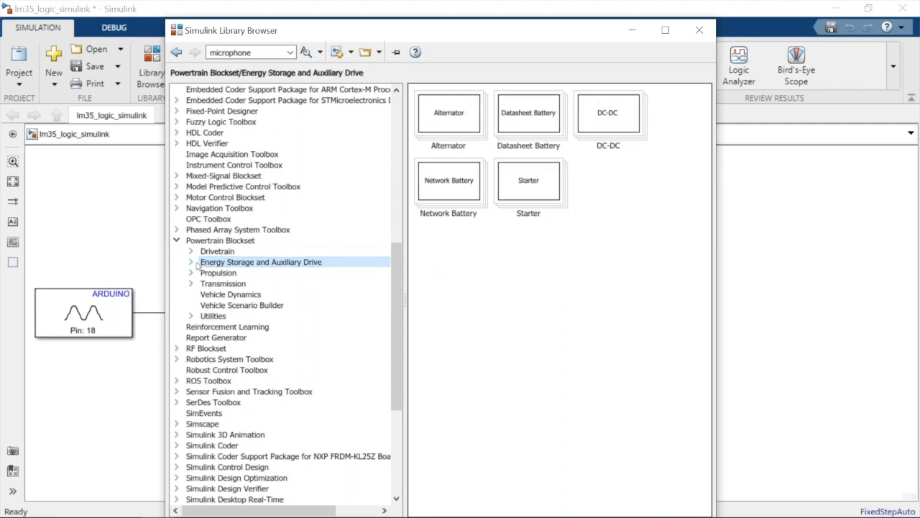
left_click(191, 262)
left_click(232, 274)
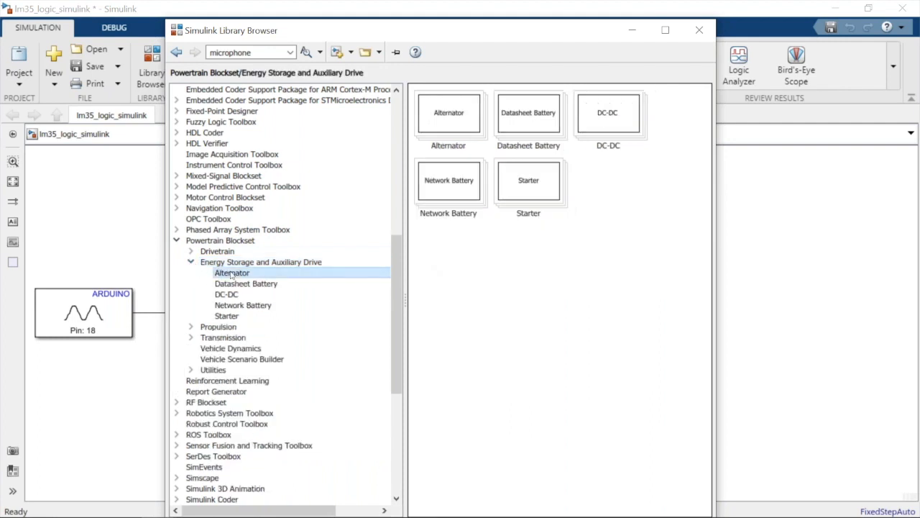
left_click(227, 294)
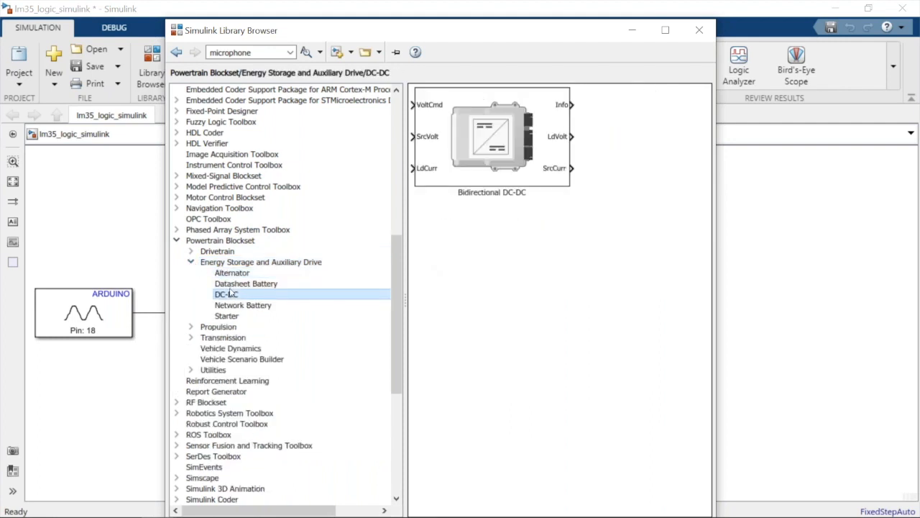
left_click(241, 285)
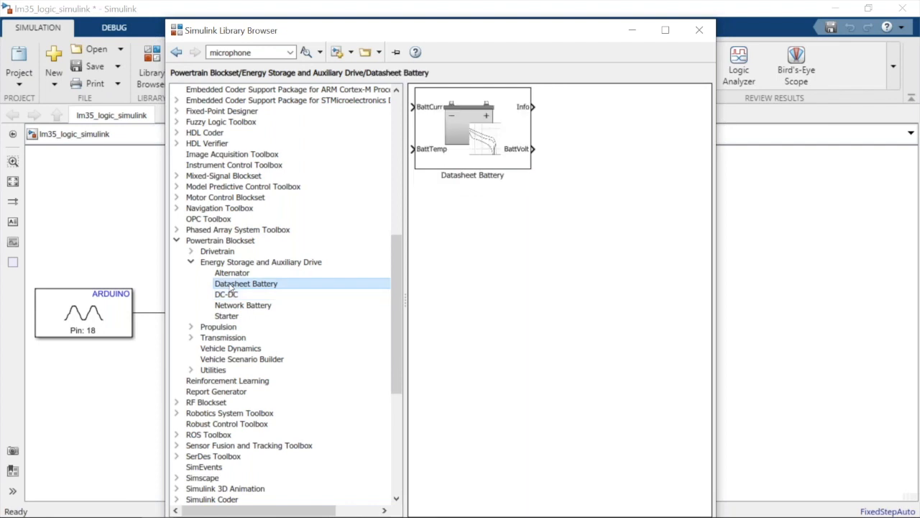
Expand the Powertrain Blockset's Propulsion library and view the Electric Motor Controllers and the Electric Motors and Inverters blocks
left_click(212, 328)
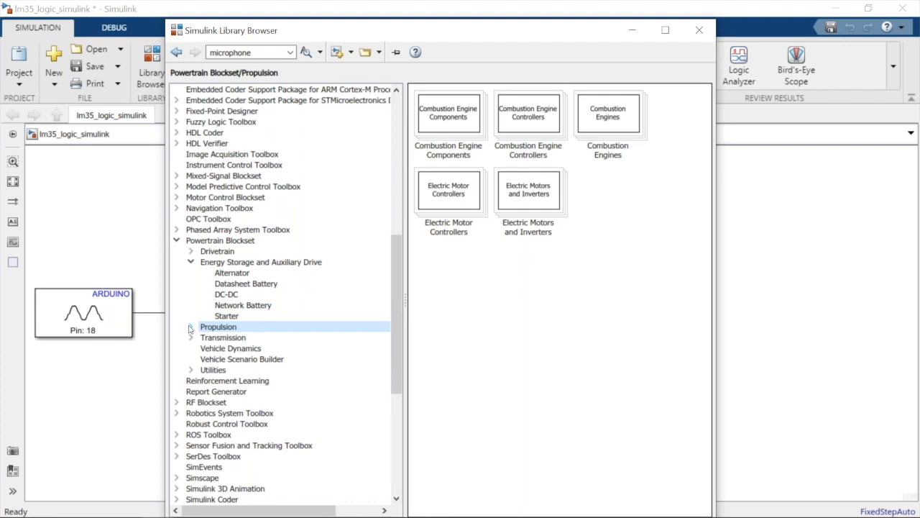
left_click(190, 327)
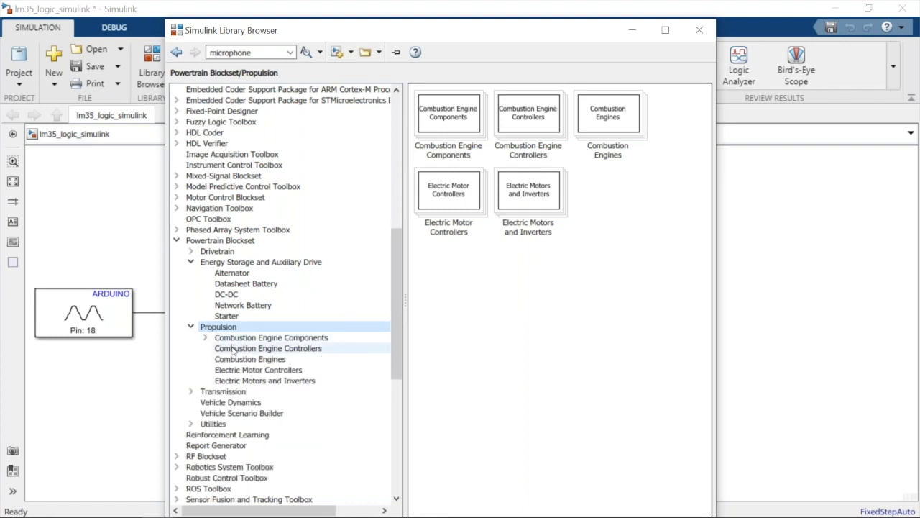
left_click(236, 369)
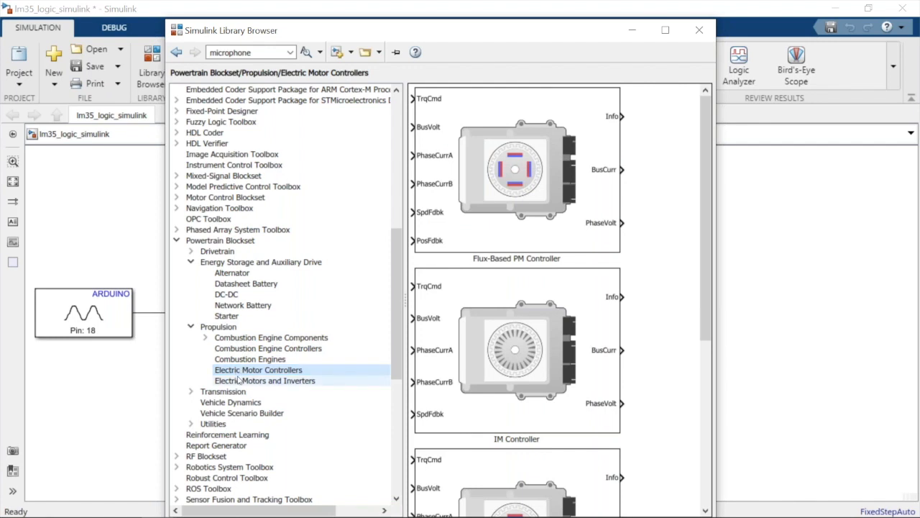
left_click(239, 379)
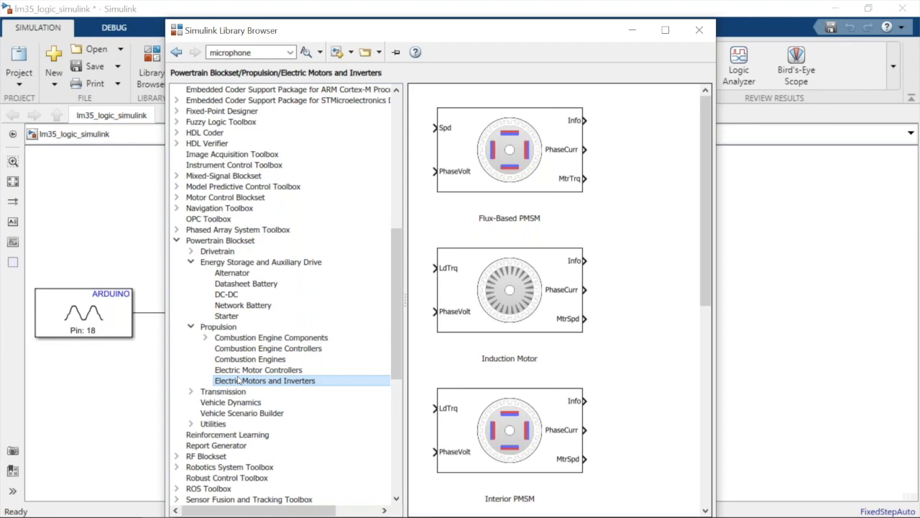
Collapse the Powertrain Blockset and Arduino Hardware support package branches, and expand the Vehicle Dynamics Blockset library
left_click(176, 240)
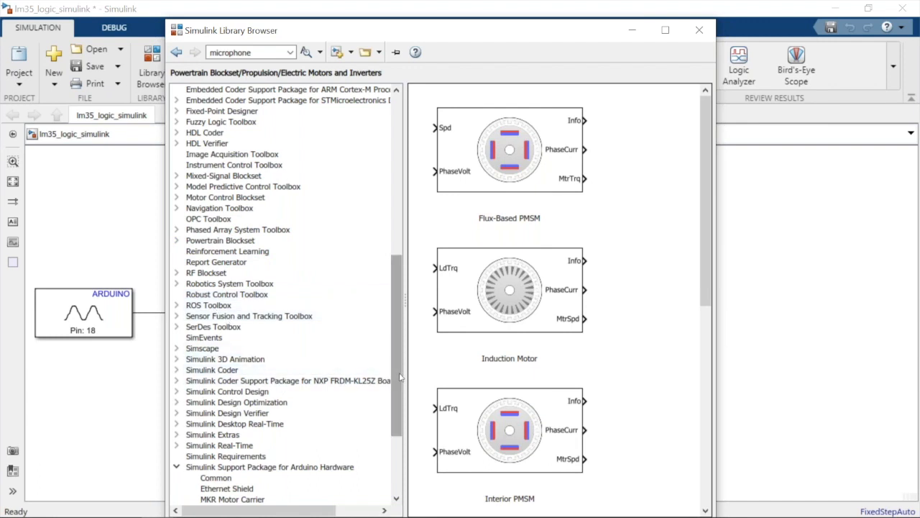
left_click_drag(400, 377, 396, 462)
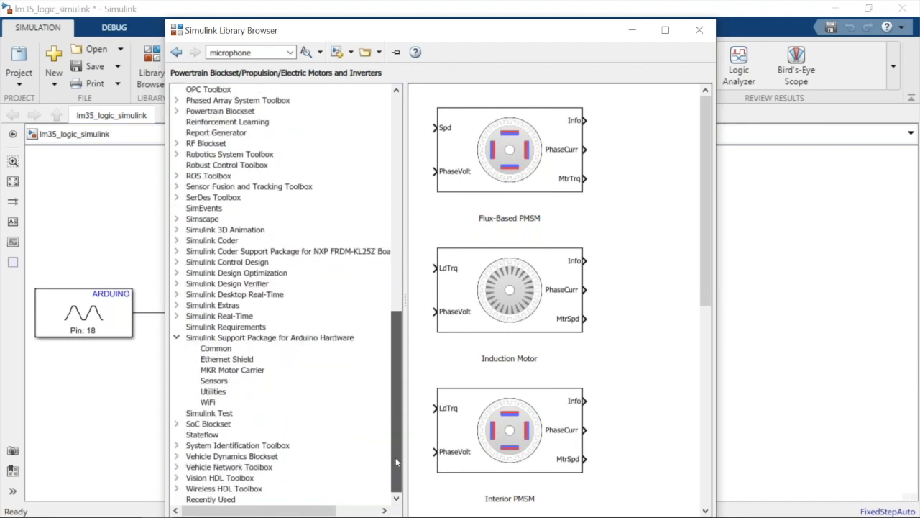
left_click(203, 458)
left_click(176, 456)
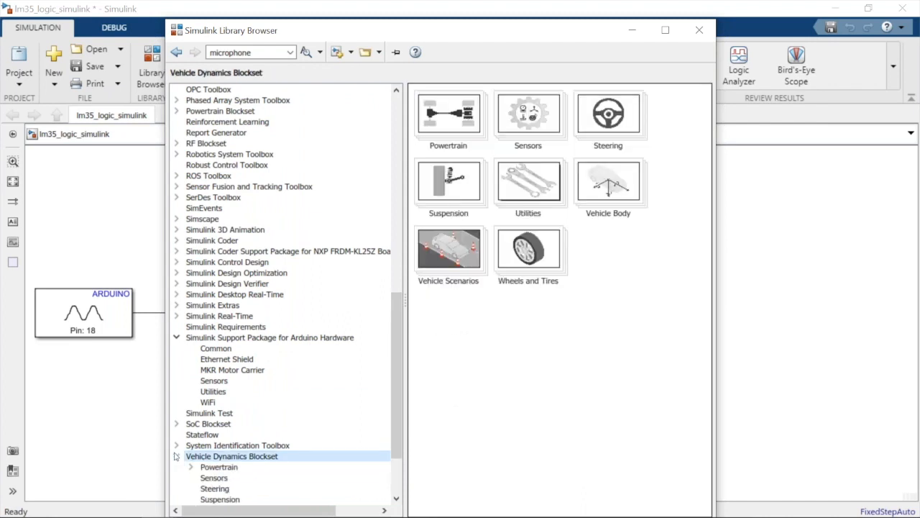
left_click(177, 337)
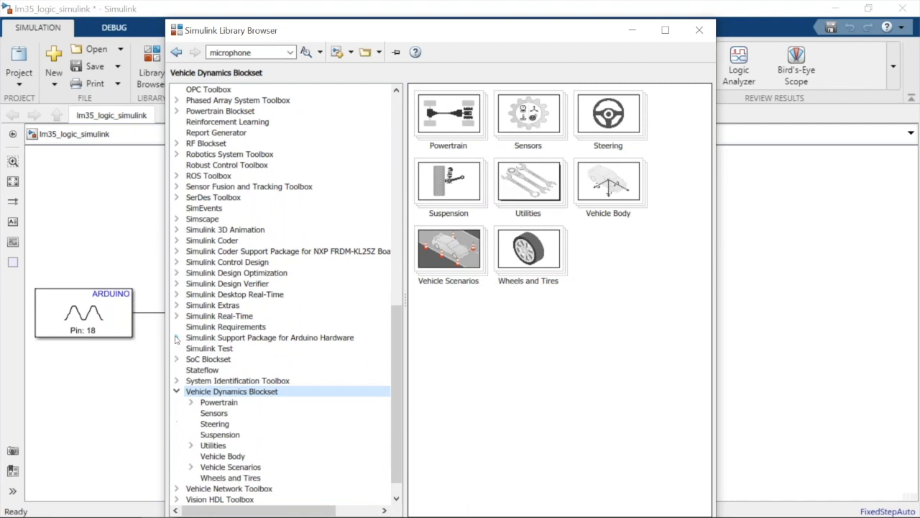
View the Powertrain and Suspension libraries of the Vehicle Dynamics Blockset
left_click(209, 403)
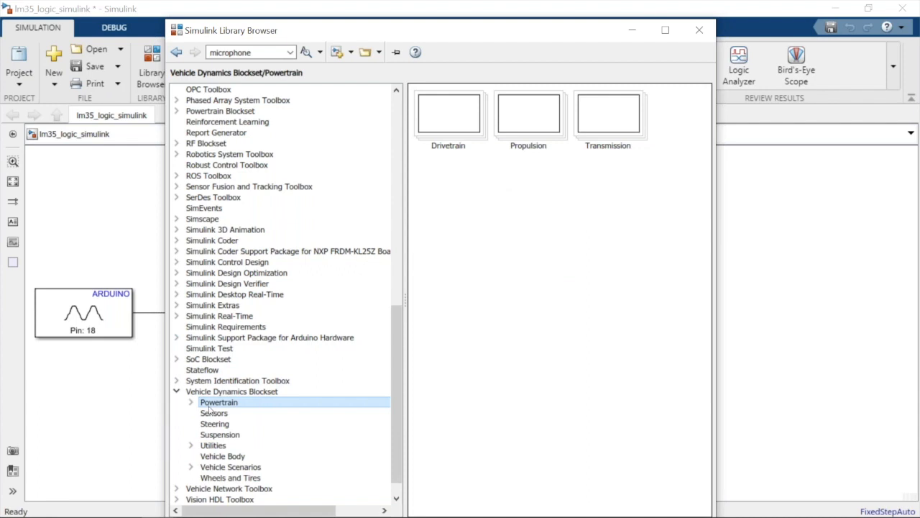
left_click(213, 433)
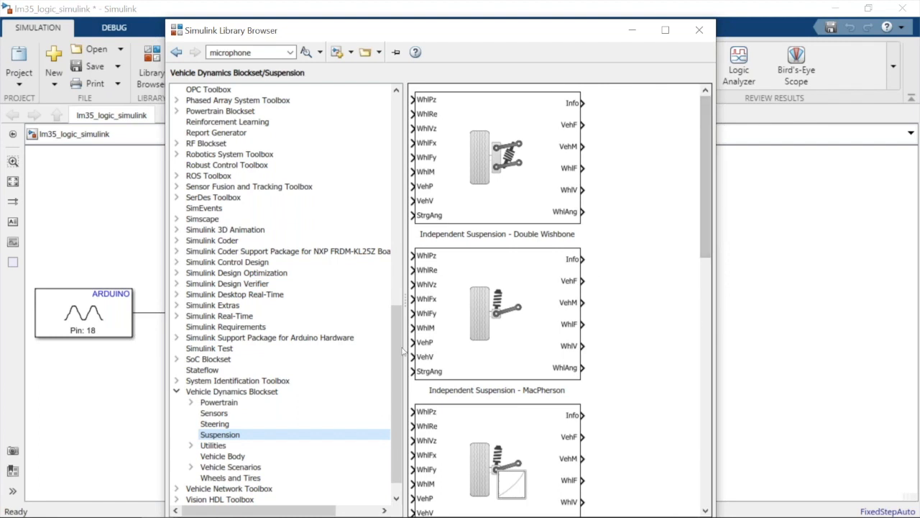
mouse_move(2, 517)
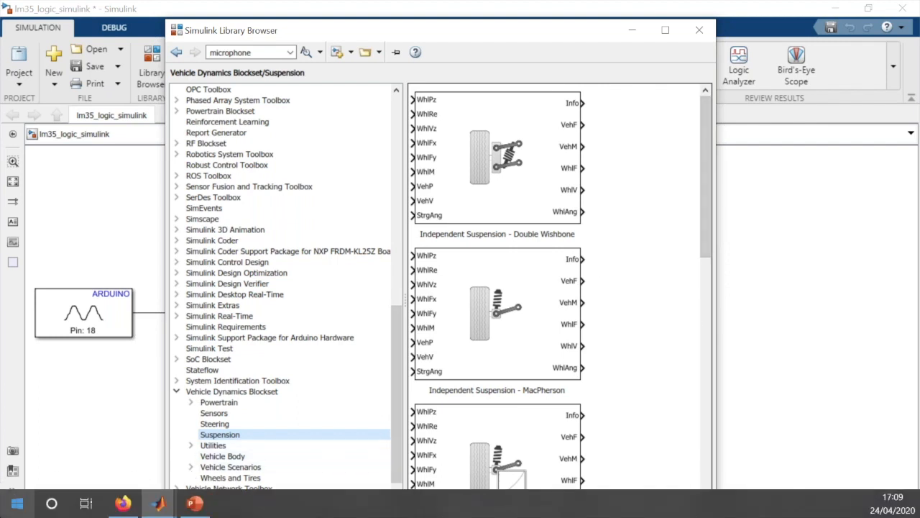